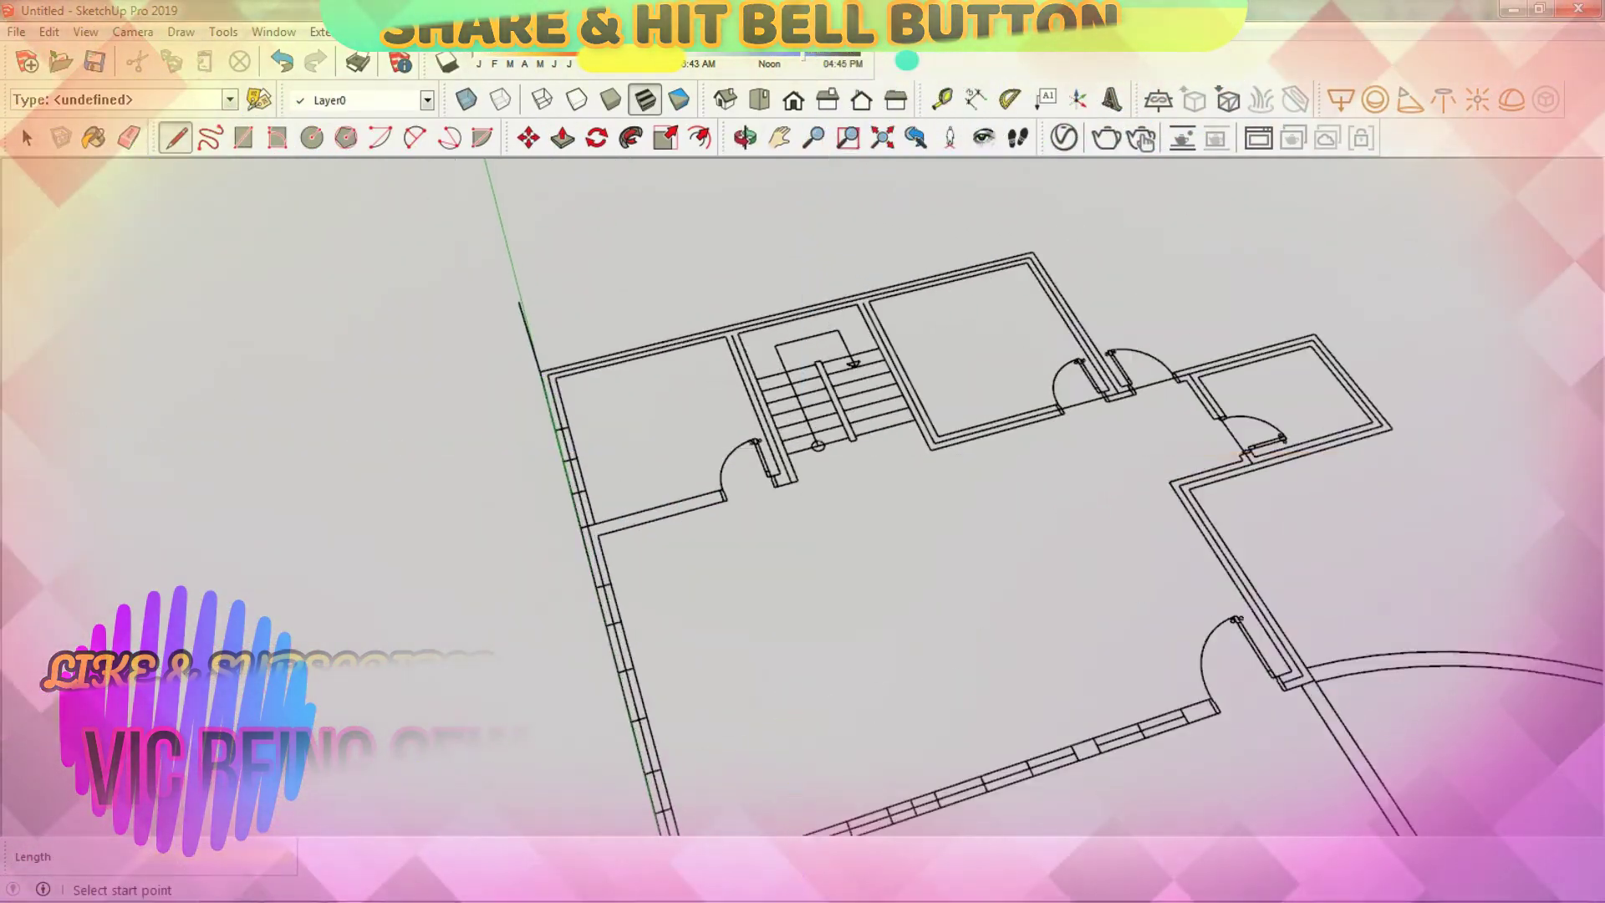
# Step: Draw the final edge that closes the house outline into a floor face
pyautogui.scroll(1, 1178, 484)
pyautogui.click(1178, 484)
pyautogui.scroll(1, 1179, 485)
pyautogui.scroll(1, 1178, 484)
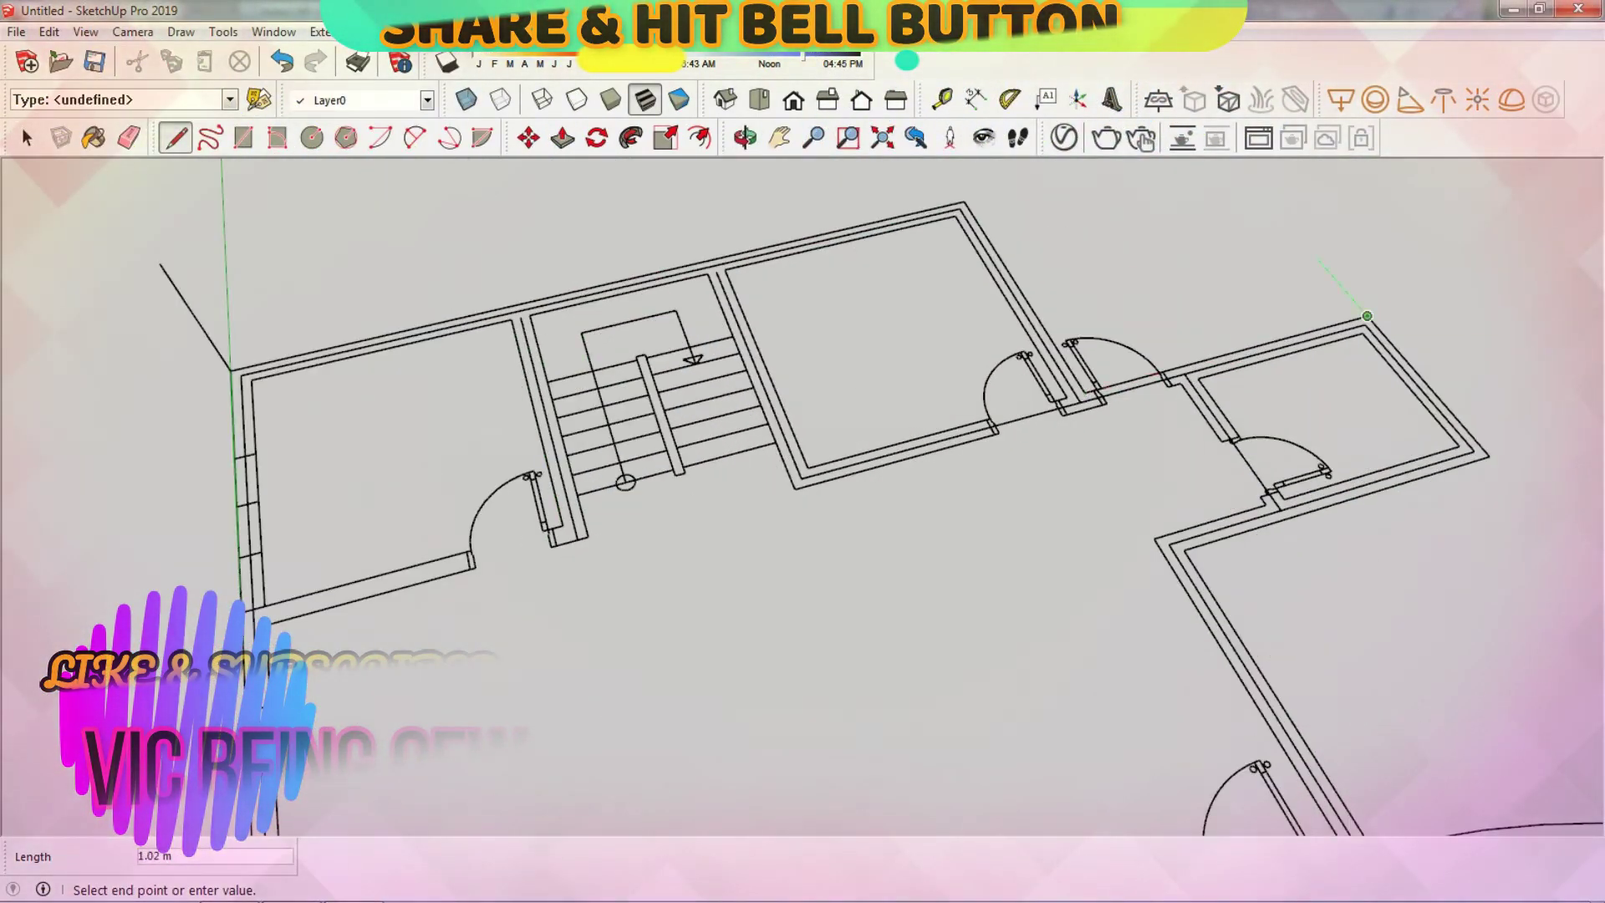
pyautogui.scroll(1, 1179, 484)
pyautogui.click(555, 249)
pyautogui.scroll(-2, 556, 249)
pyautogui.scroll(-2, 556, 249)
pyautogui.scroll(-2, 556, 249)
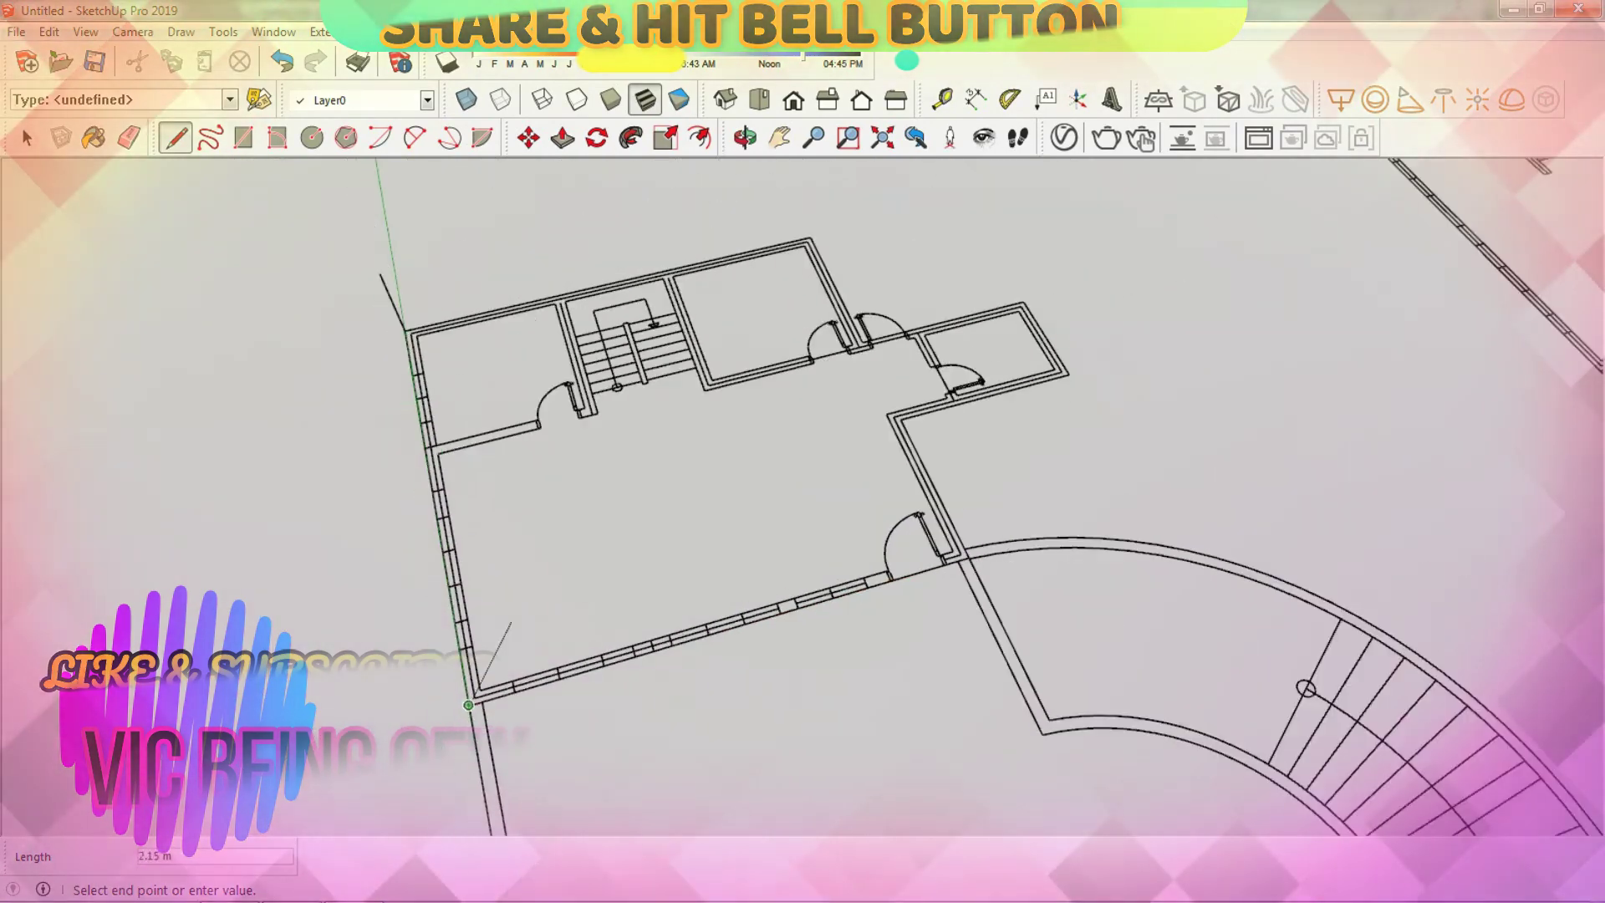
pyautogui.scroll(-2, 555, 249)
# Step: Start a 2 Point Arc along the curved wall beside the stair
pyautogui.click(811, 585)
pyautogui.scroll(1, 811, 585)
pyautogui.scroll(1, 944, 418)
pyautogui.press('a')
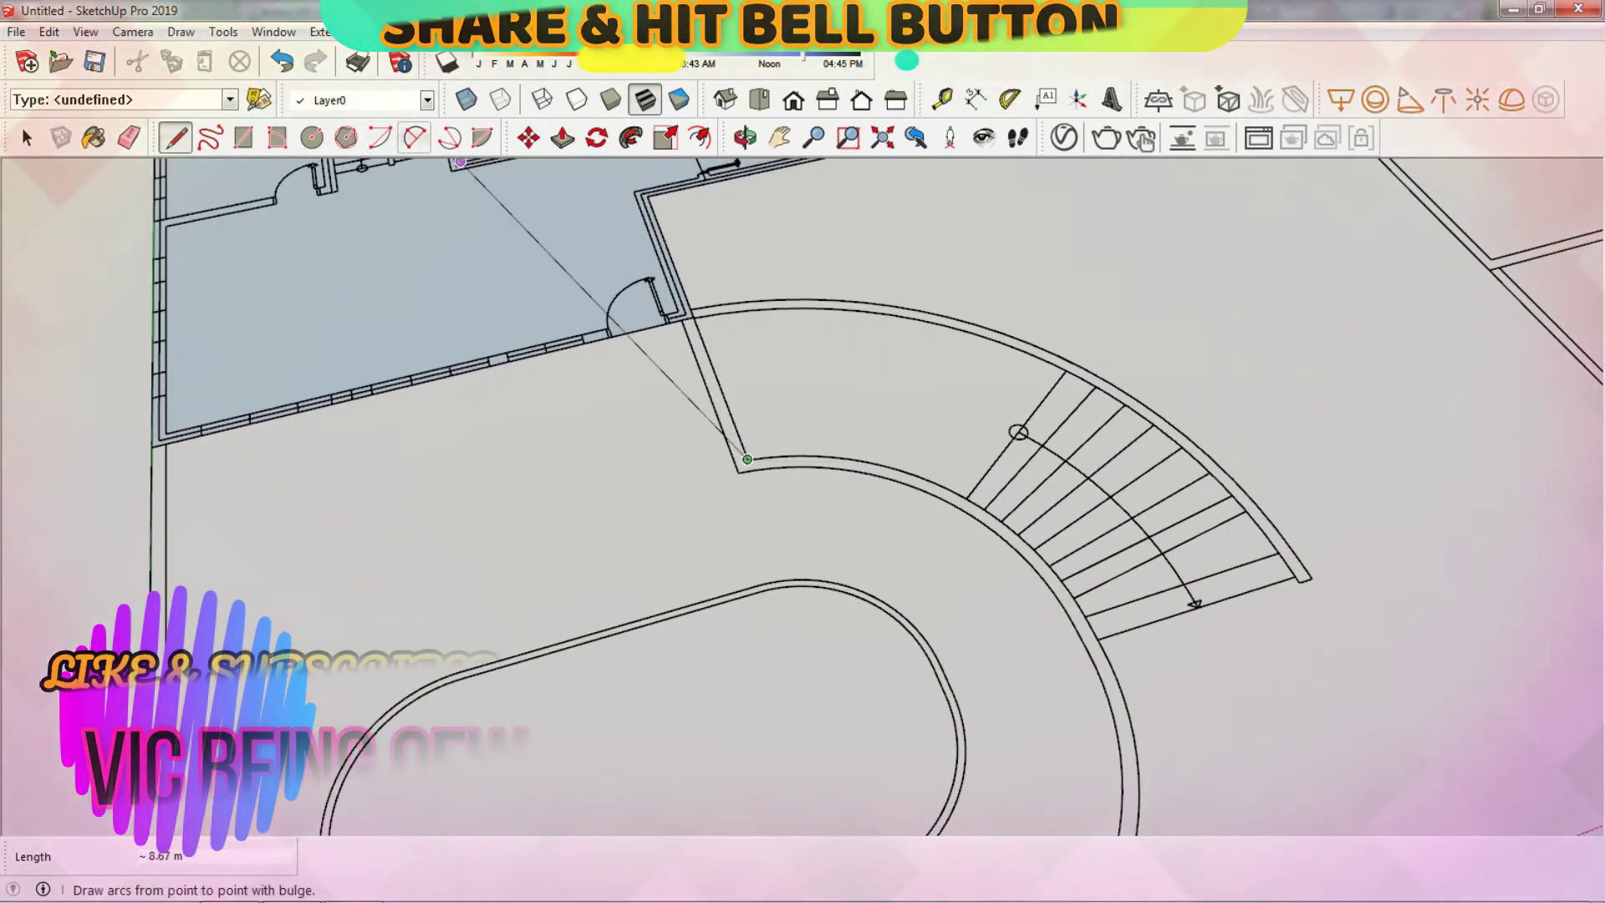
pyautogui.scroll(-2, 870, 299)
pyautogui.click(835, 538)
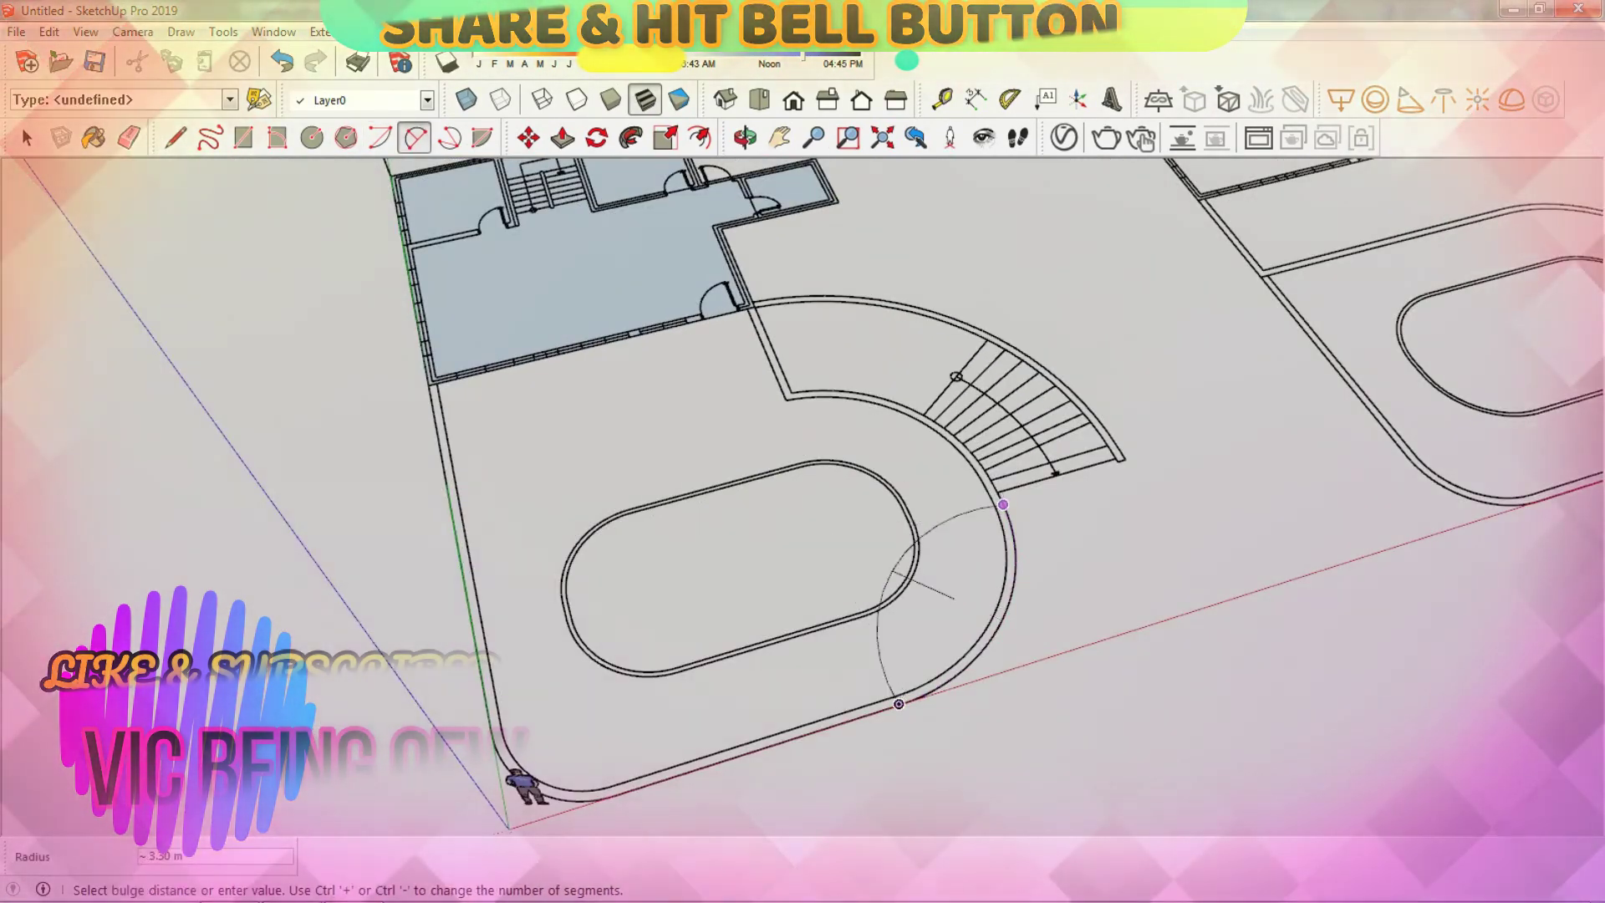
pyautogui.click(791, 392)
pyautogui.scroll(1, 920, 451)
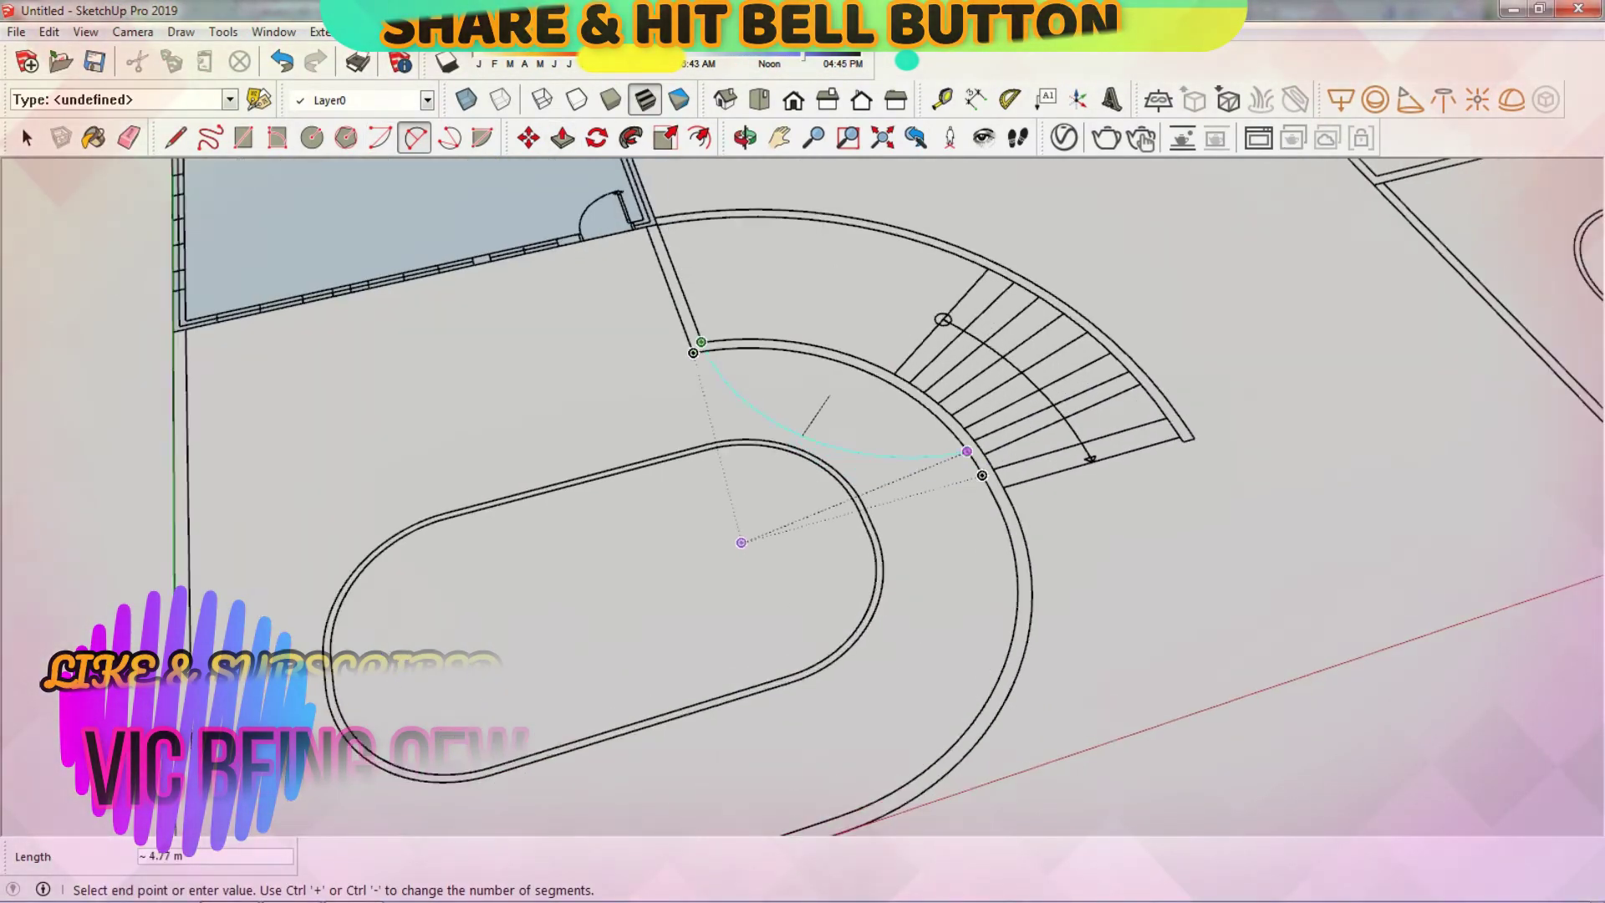
pyautogui.scroll(2, 919, 435)
# Step: Retrace the arc from the wall corner to the curved wall, then cancel it
pyautogui.press('Escape')
pyautogui.scroll(-2, 1021, 465)
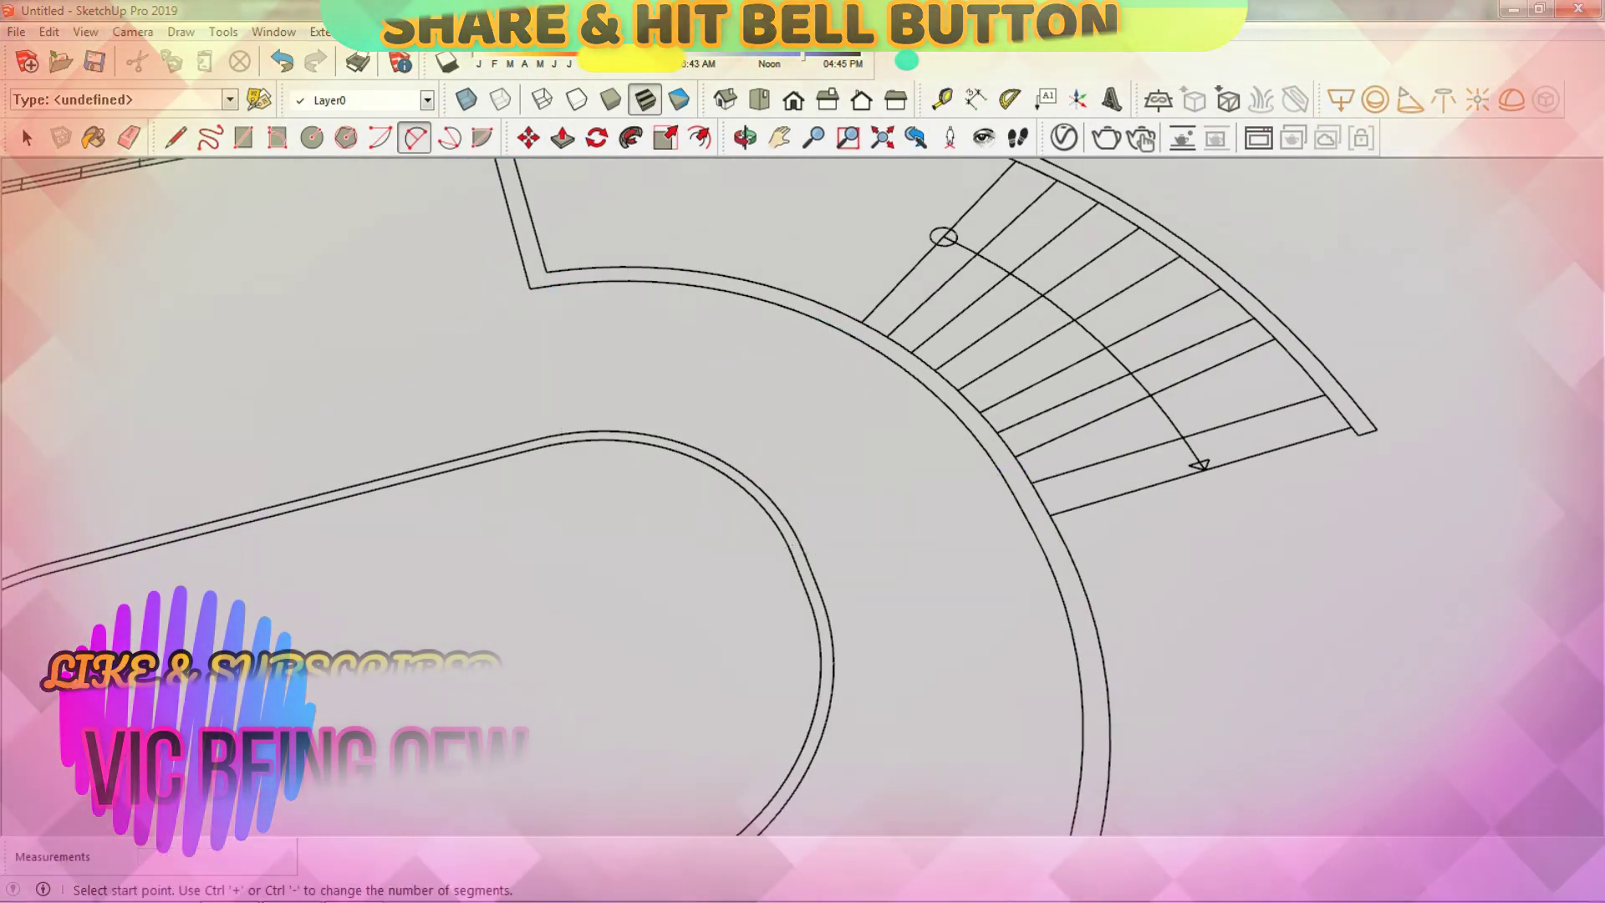
pyautogui.scroll(-3, 1021, 465)
pyautogui.scroll(3, 770, 353)
pyautogui.scroll(-2, 770, 354)
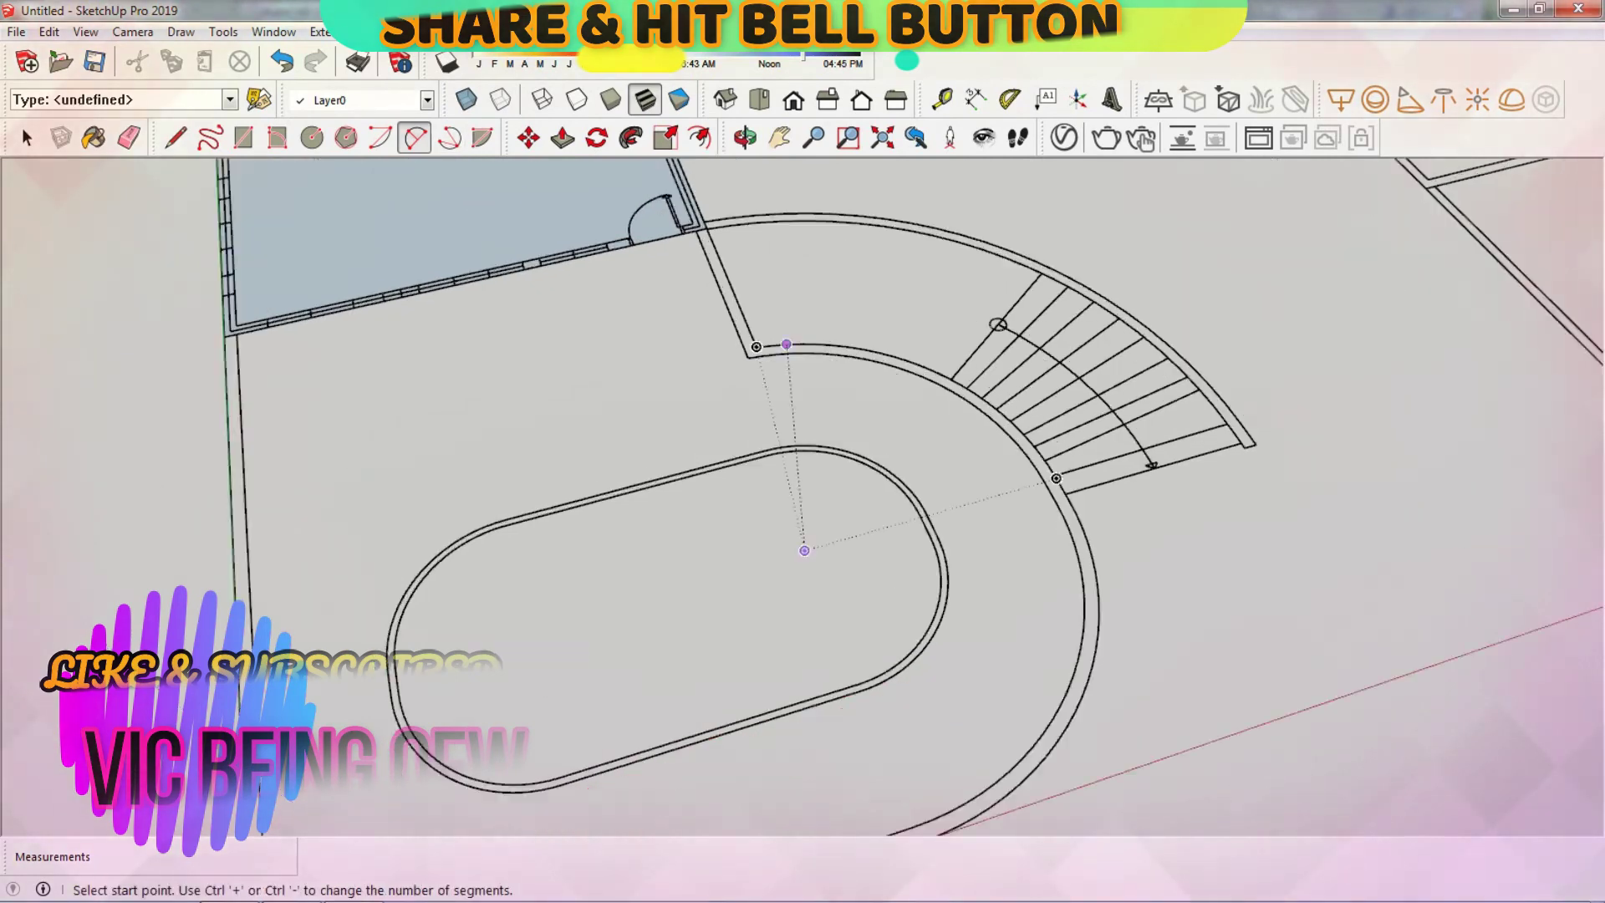
pyautogui.scroll(3, 770, 353)
pyautogui.click(709, 329)
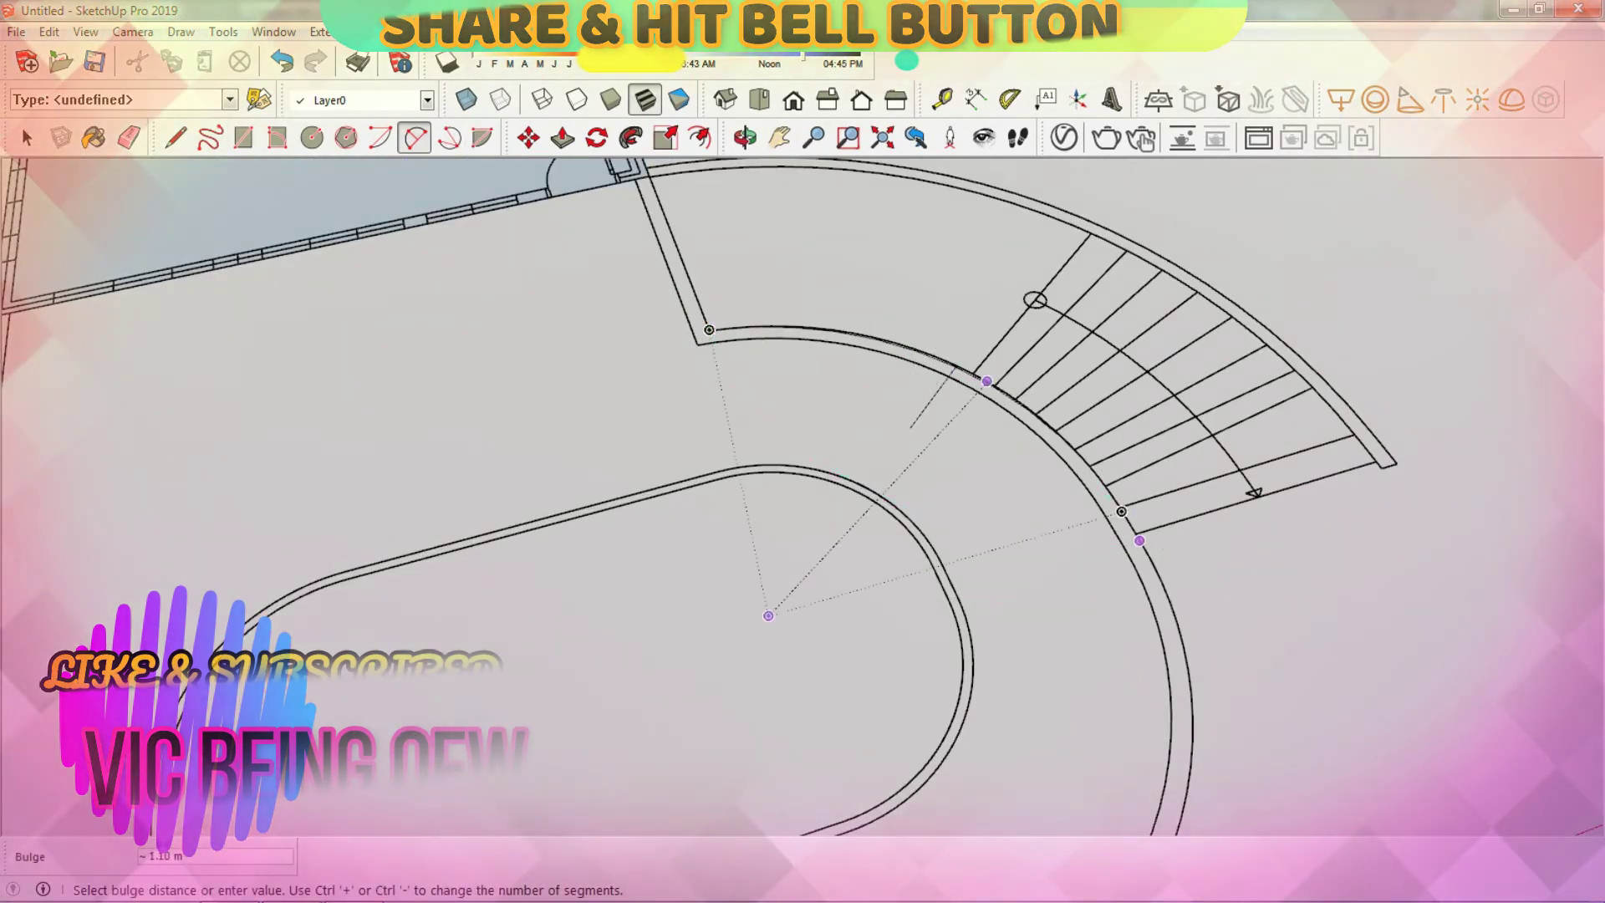
pyautogui.scroll(-3, 803, 451)
pyautogui.click(824, 476)
pyautogui.scroll(2, 803, 451)
pyautogui.press('Escape')
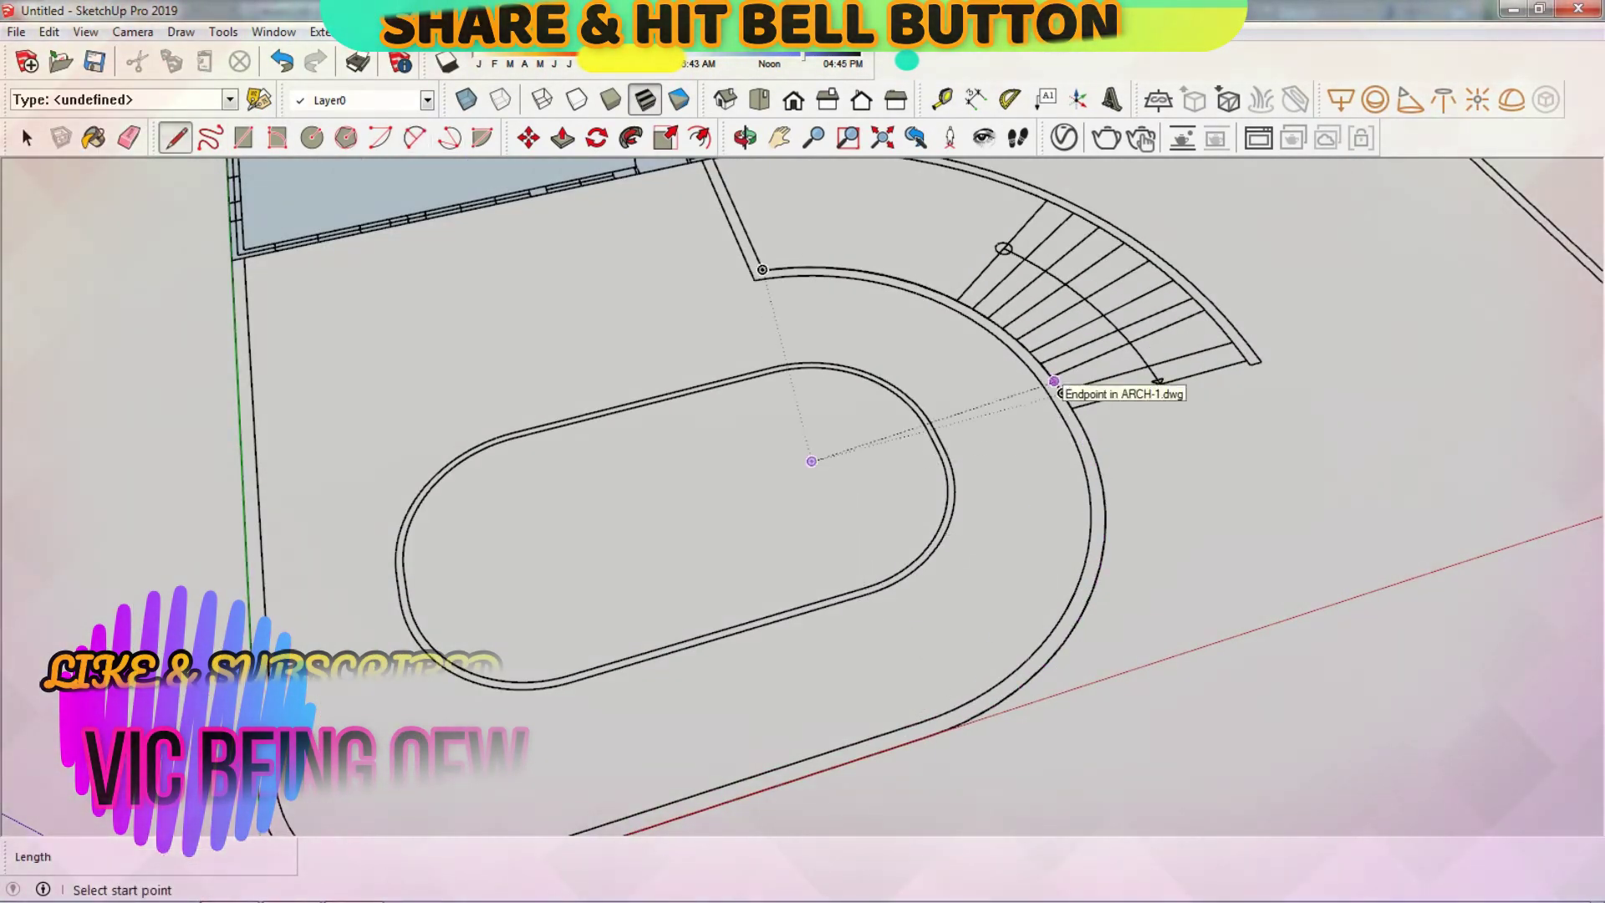
# Step: Restart the arc at the wall corner and reselect the 2 Point Arc tool
pyautogui.click(754, 279)
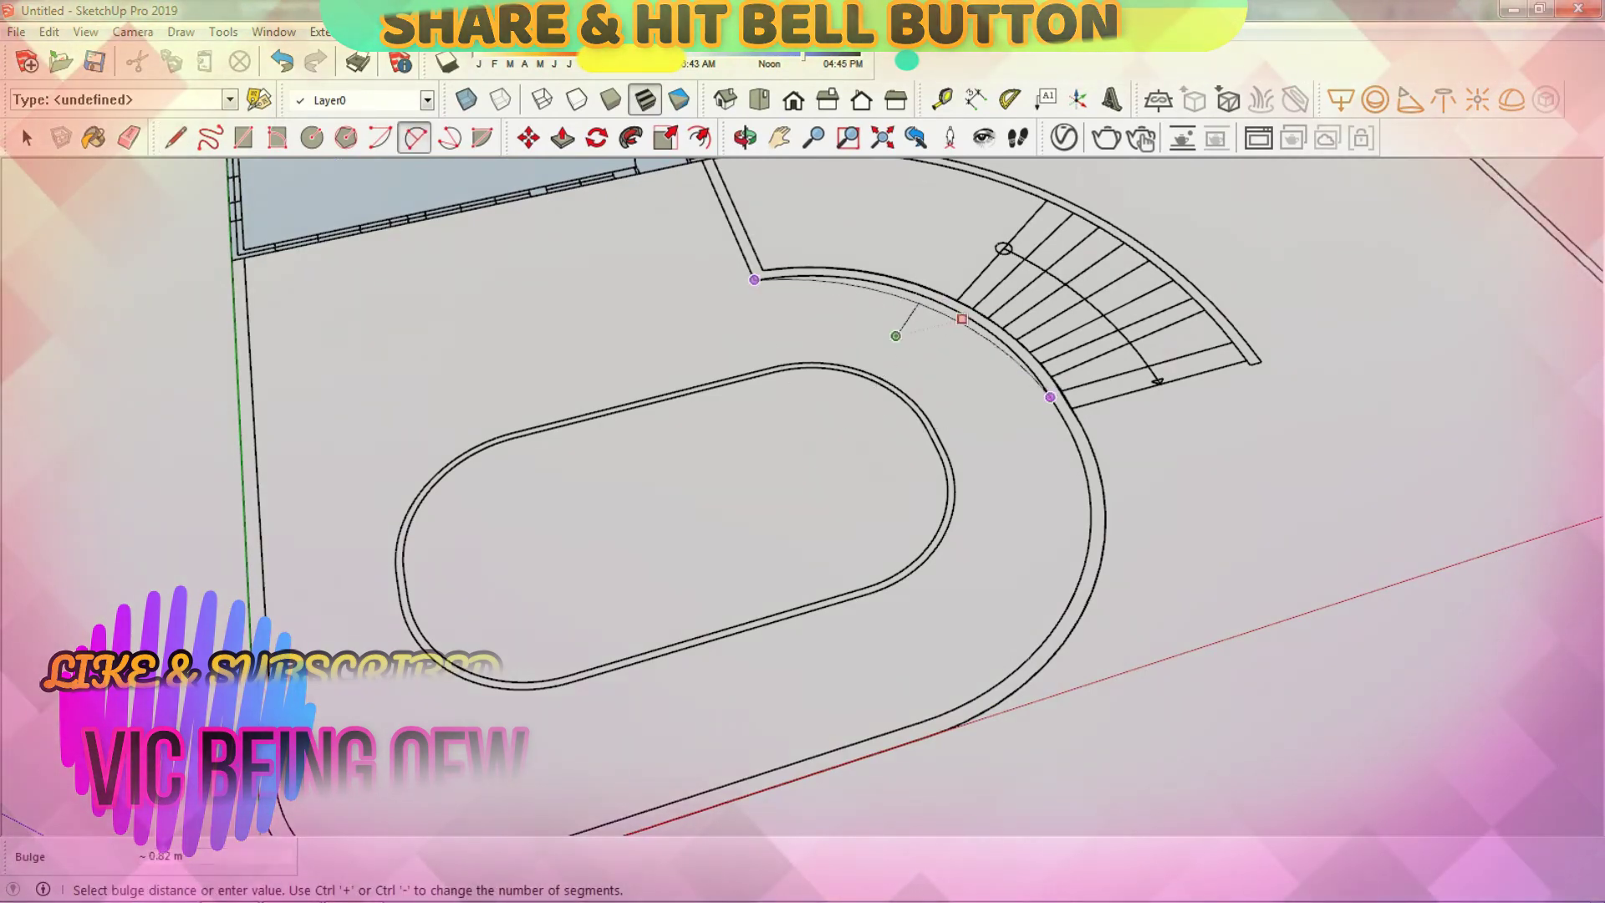
pyautogui.press('l')
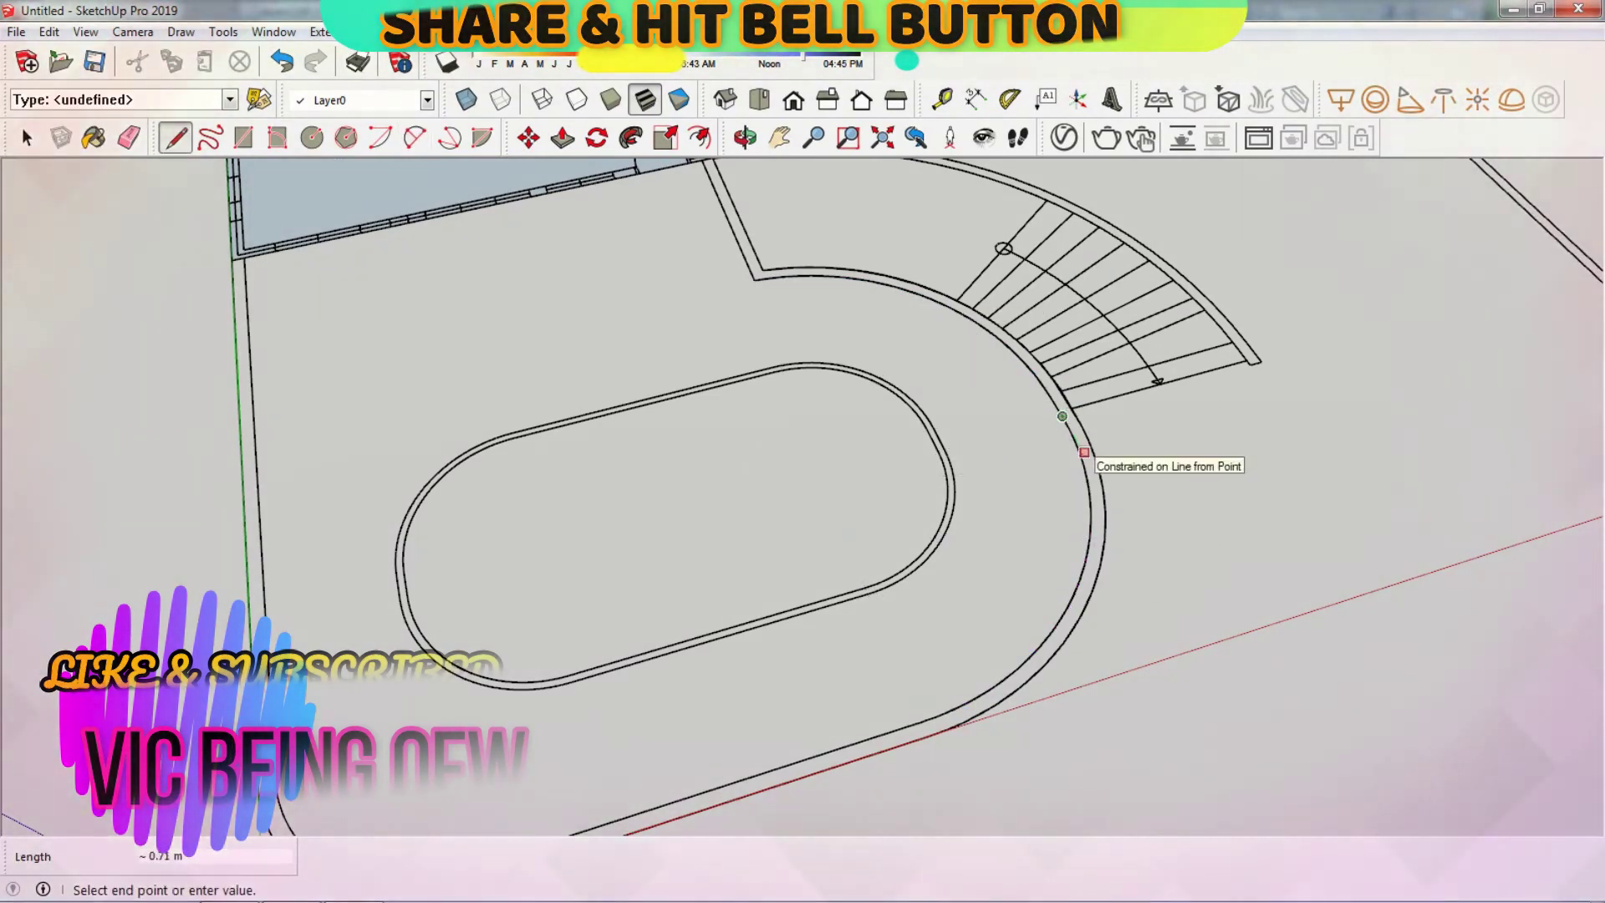
pyautogui.scroll(-2, 1082, 447)
pyautogui.press('space')
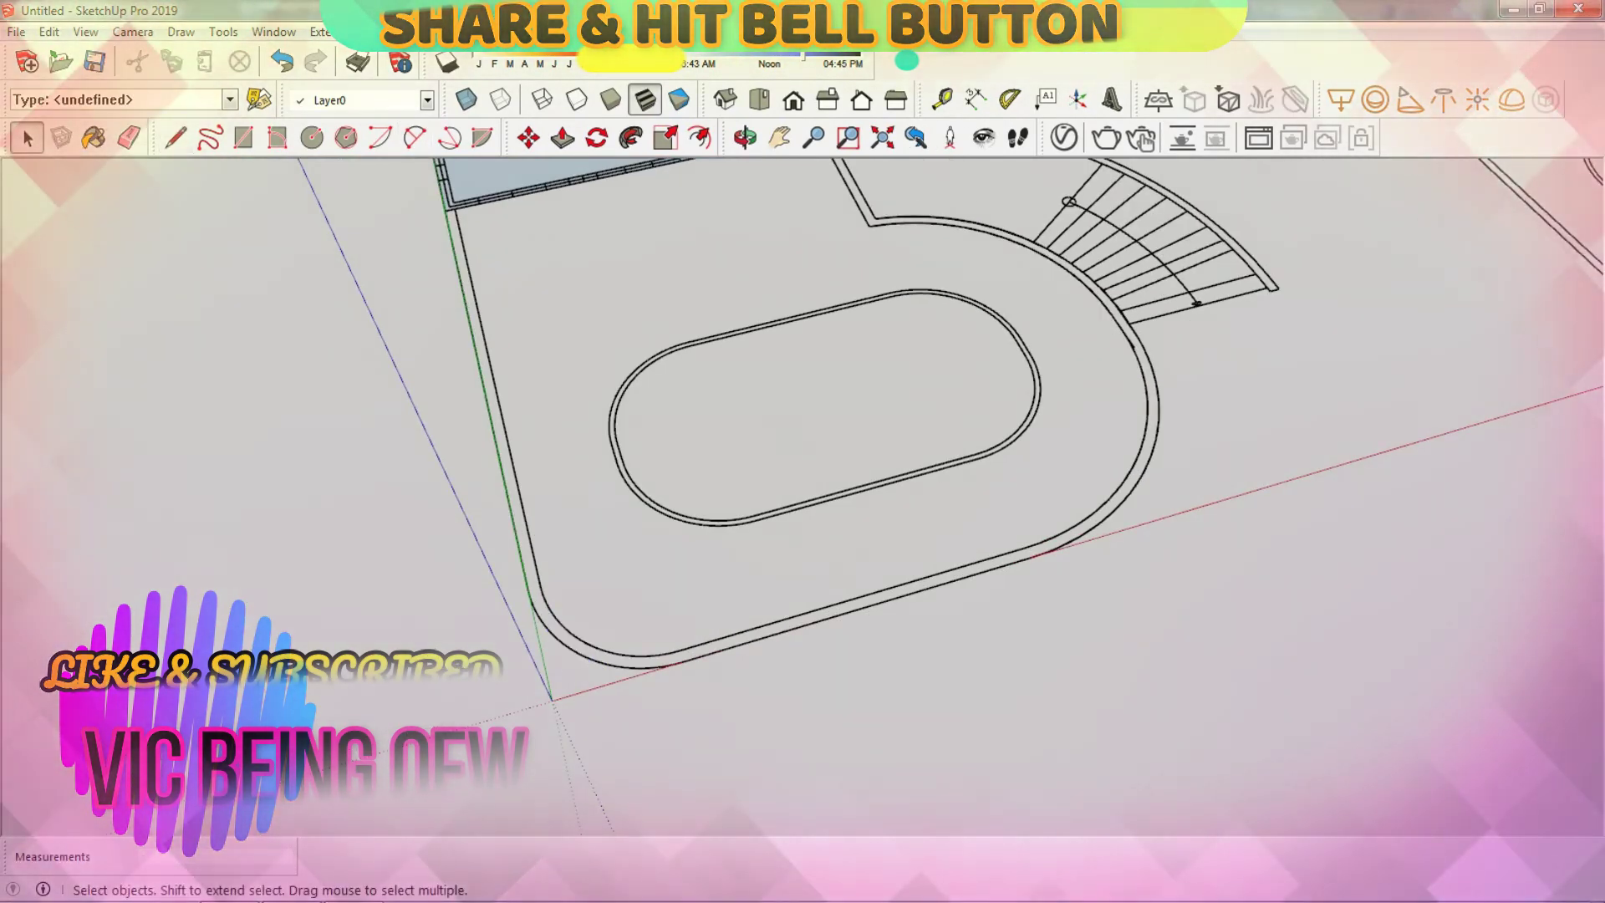
pyautogui.press('a')
pyautogui.click(528, 588)
# Step: Fix the arc's endpoints on the wall edges and start a line there
pyautogui.click(682, 661)
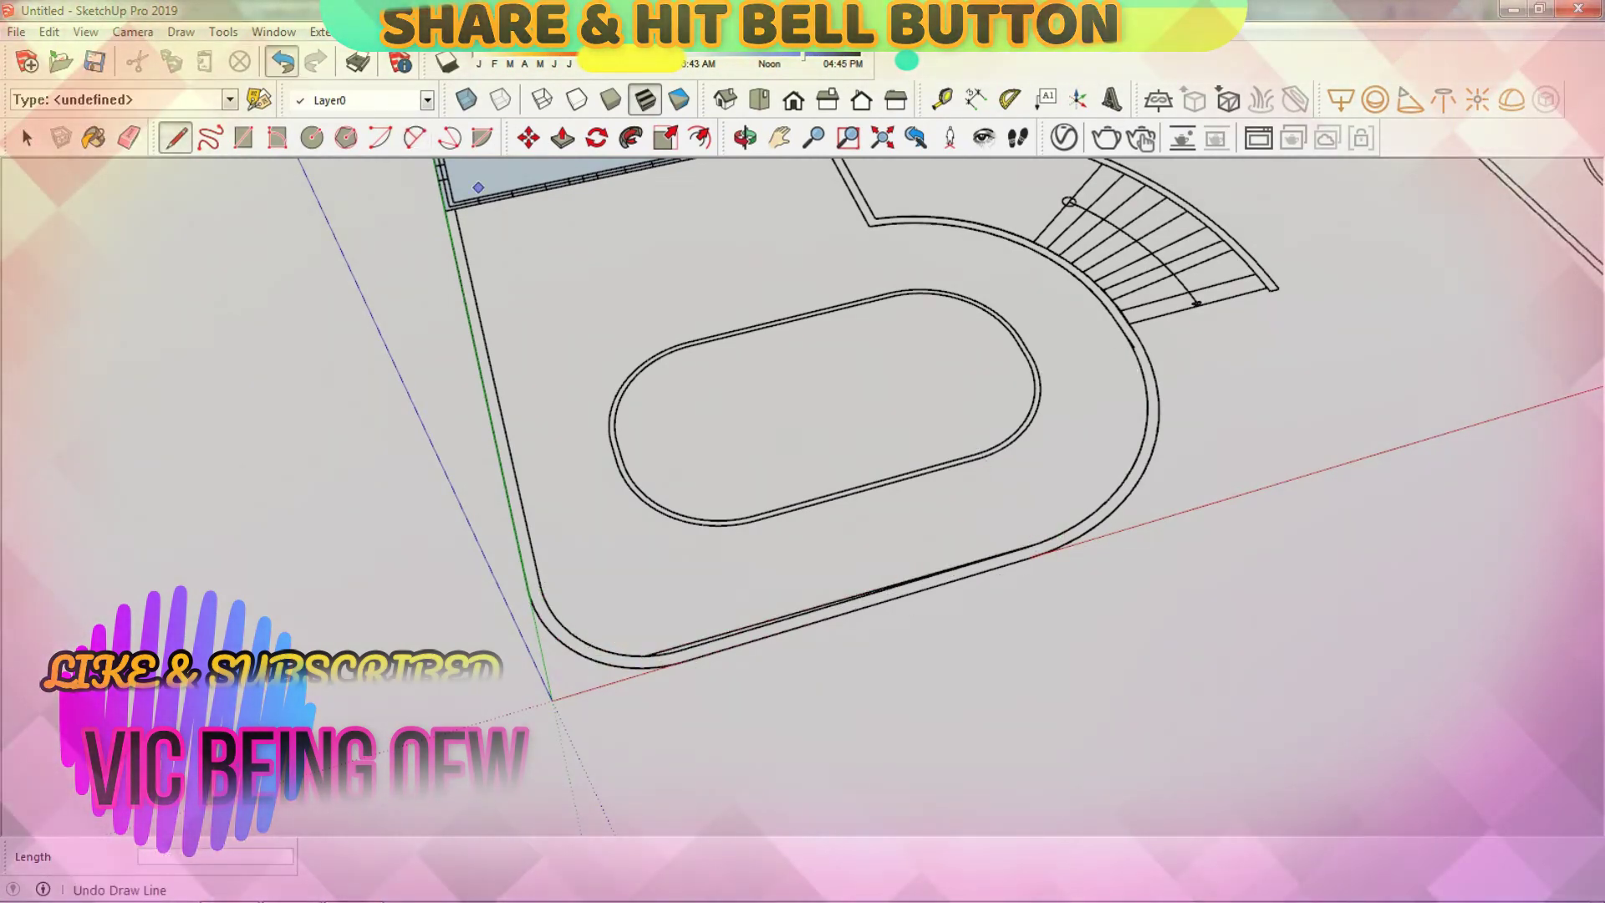
pyautogui.click(664, 653)
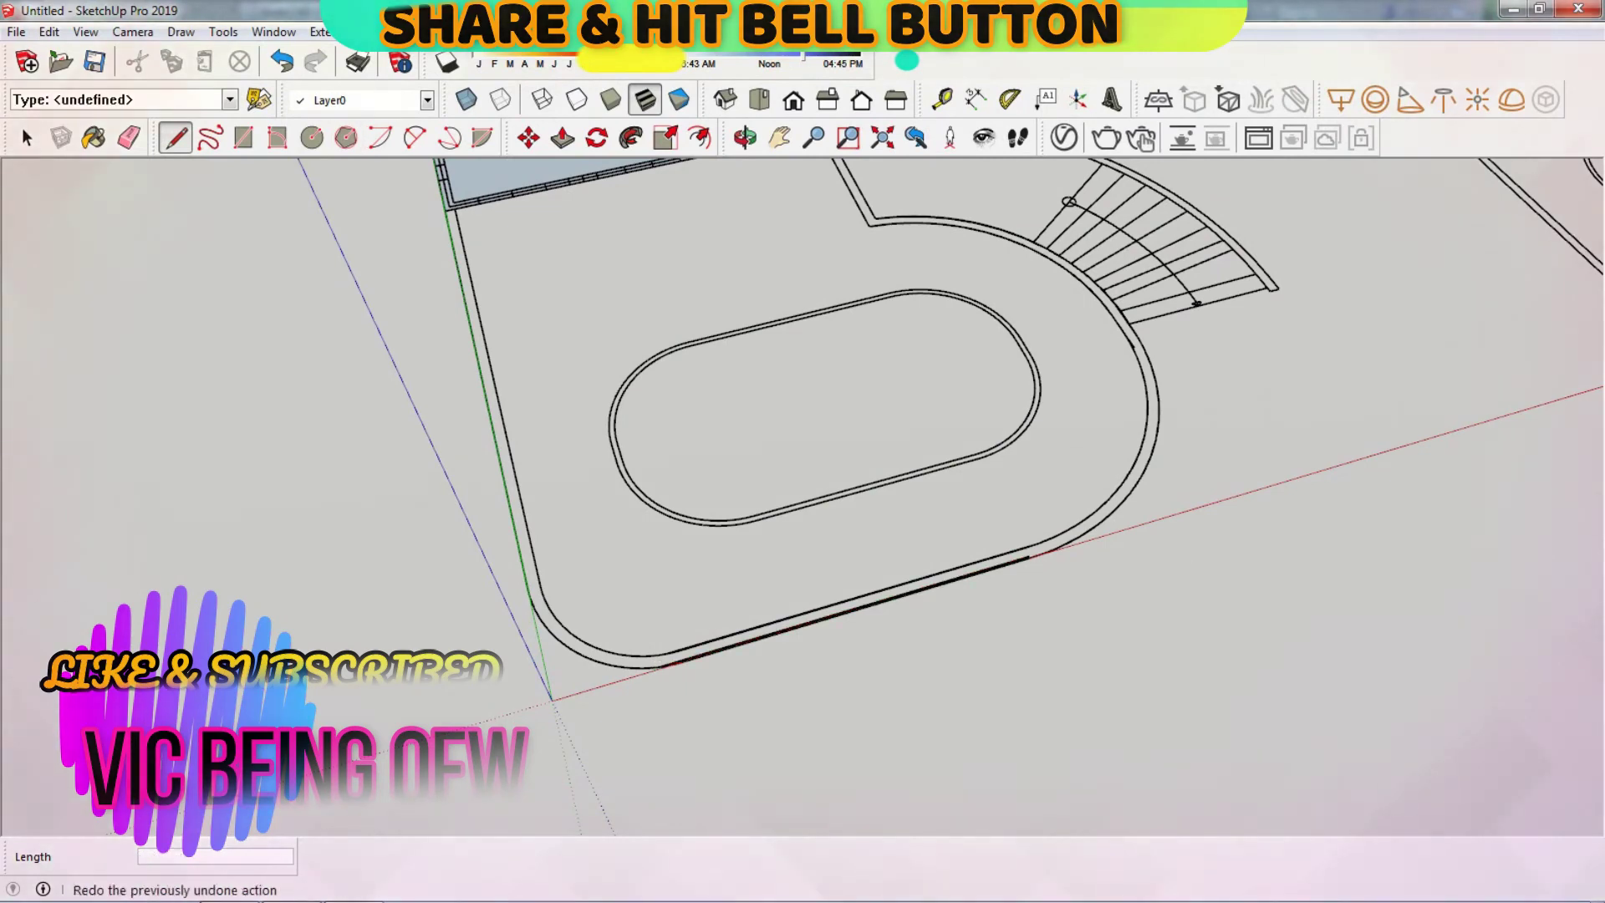
pyautogui.scroll(-1, 865, 589)
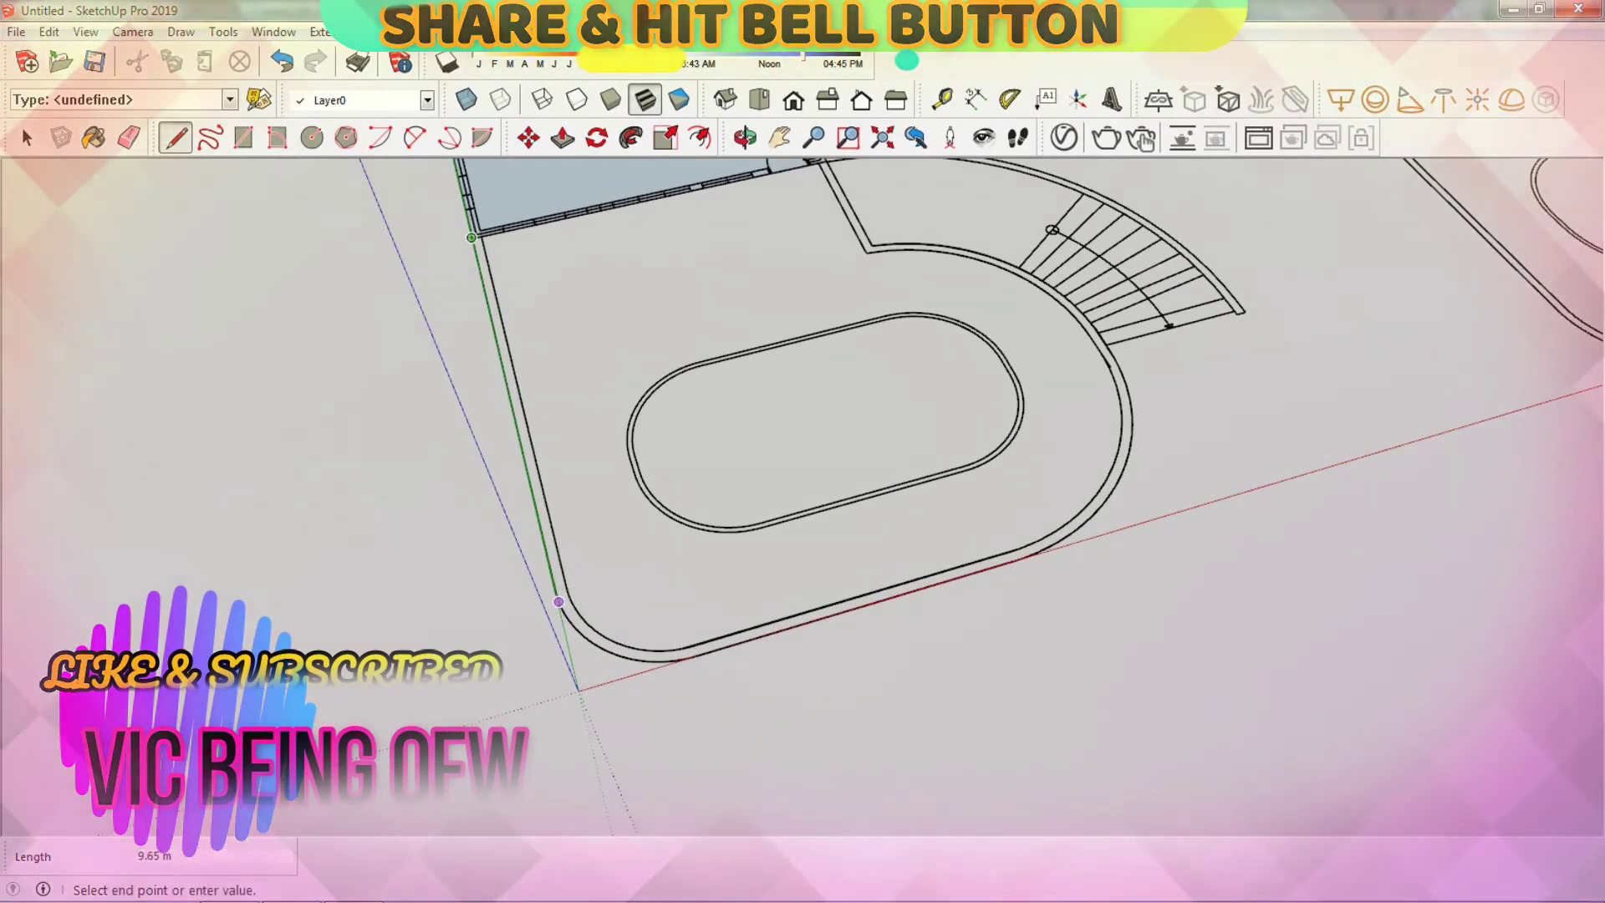
pyautogui.keyDown('shift'); pyautogui.moveTo(844, 176); pyautogui.dragTo(814, 221, button='middle'); pyautogui.keyUp('shift')
pyautogui.scroll(-2, 597, 443)
pyautogui.scroll(-2, 598, 443)
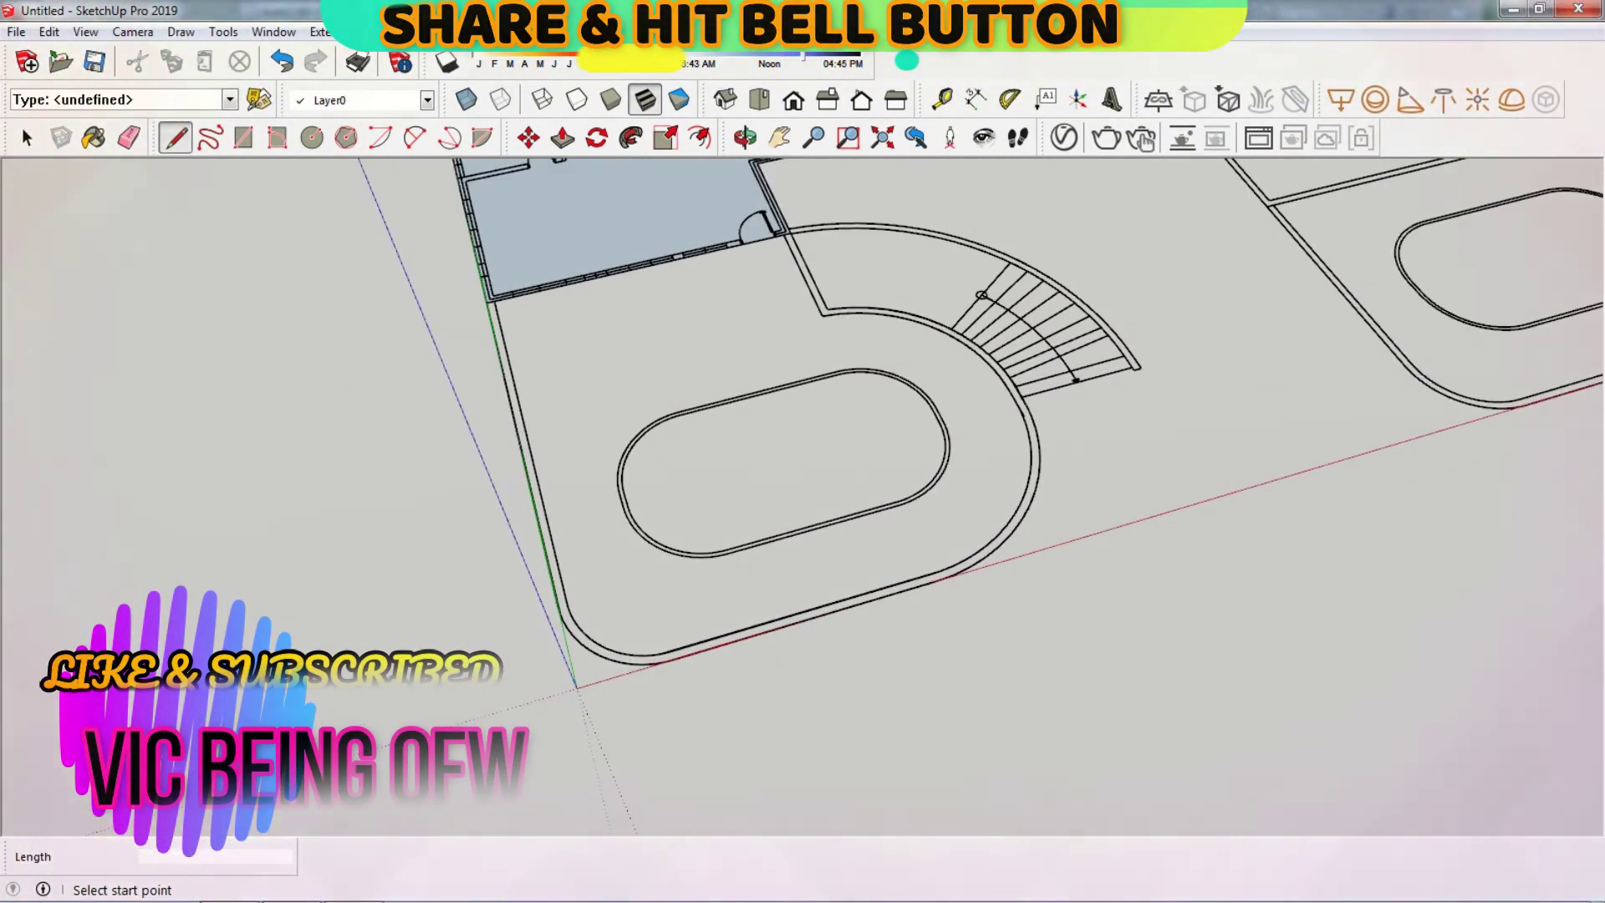
pyautogui.scroll(-2, 598, 443)
# Step: Draw a rectangle from the model origin enclosing both floor plans
pyautogui.press('p')
pyautogui.press('r')
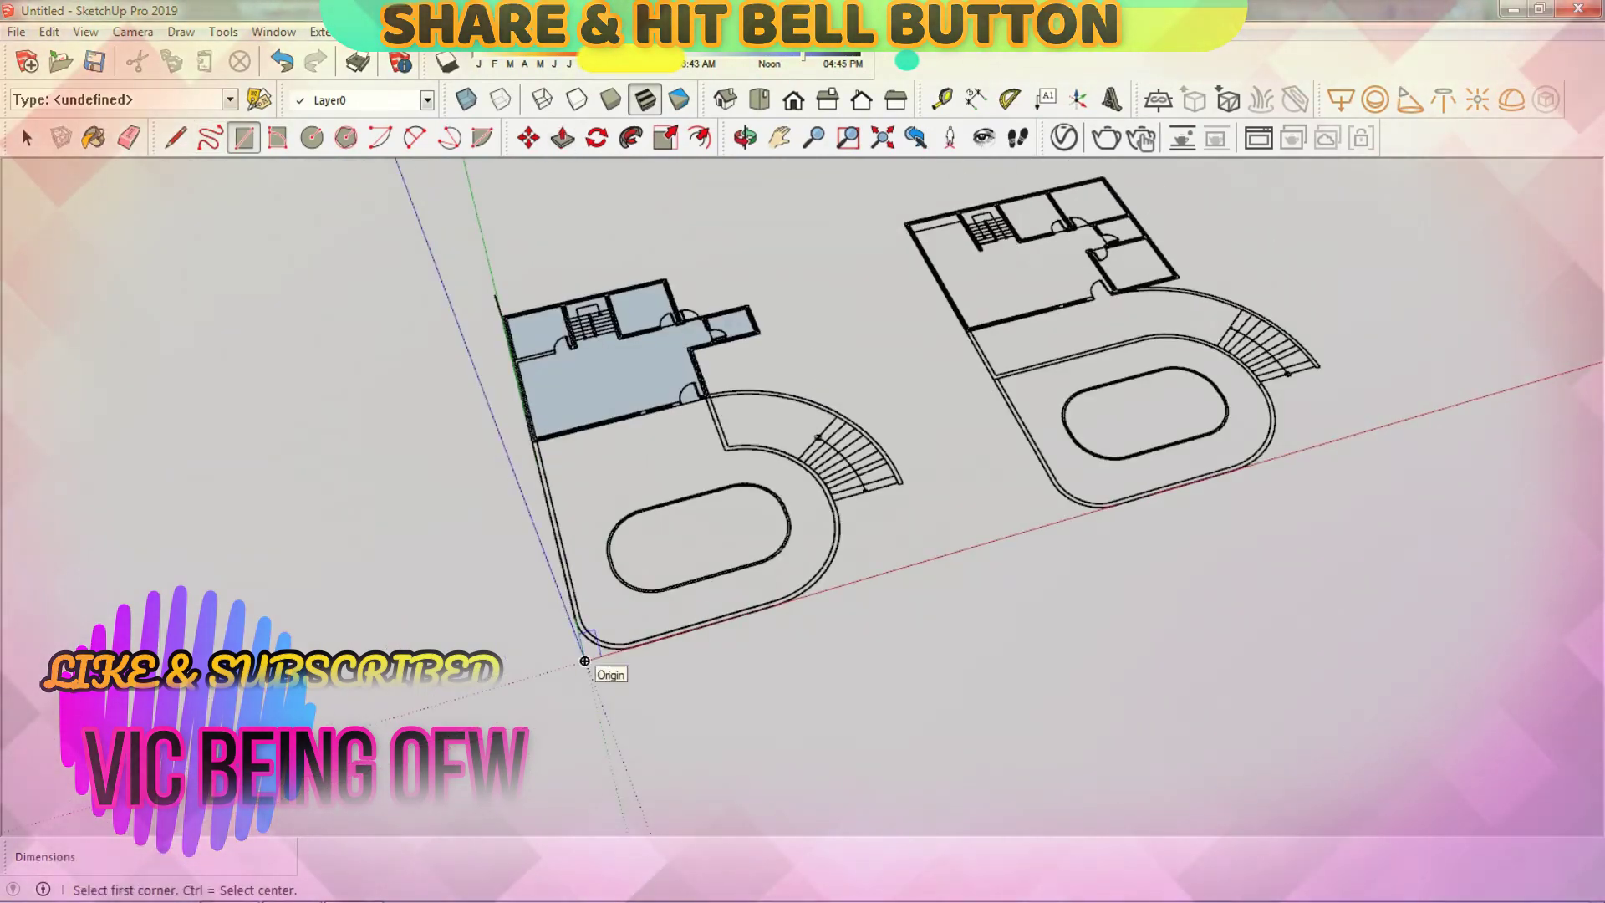
pyautogui.click(574, 660)
pyautogui.scroll(-3, 573, 660)
pyautogui.click(1111, 315)
pyautogui.scroll(3, 835, 460)
pyautogui.scroll(5, 695, 581)
pyautogui.scroll(-2, 616, 458)
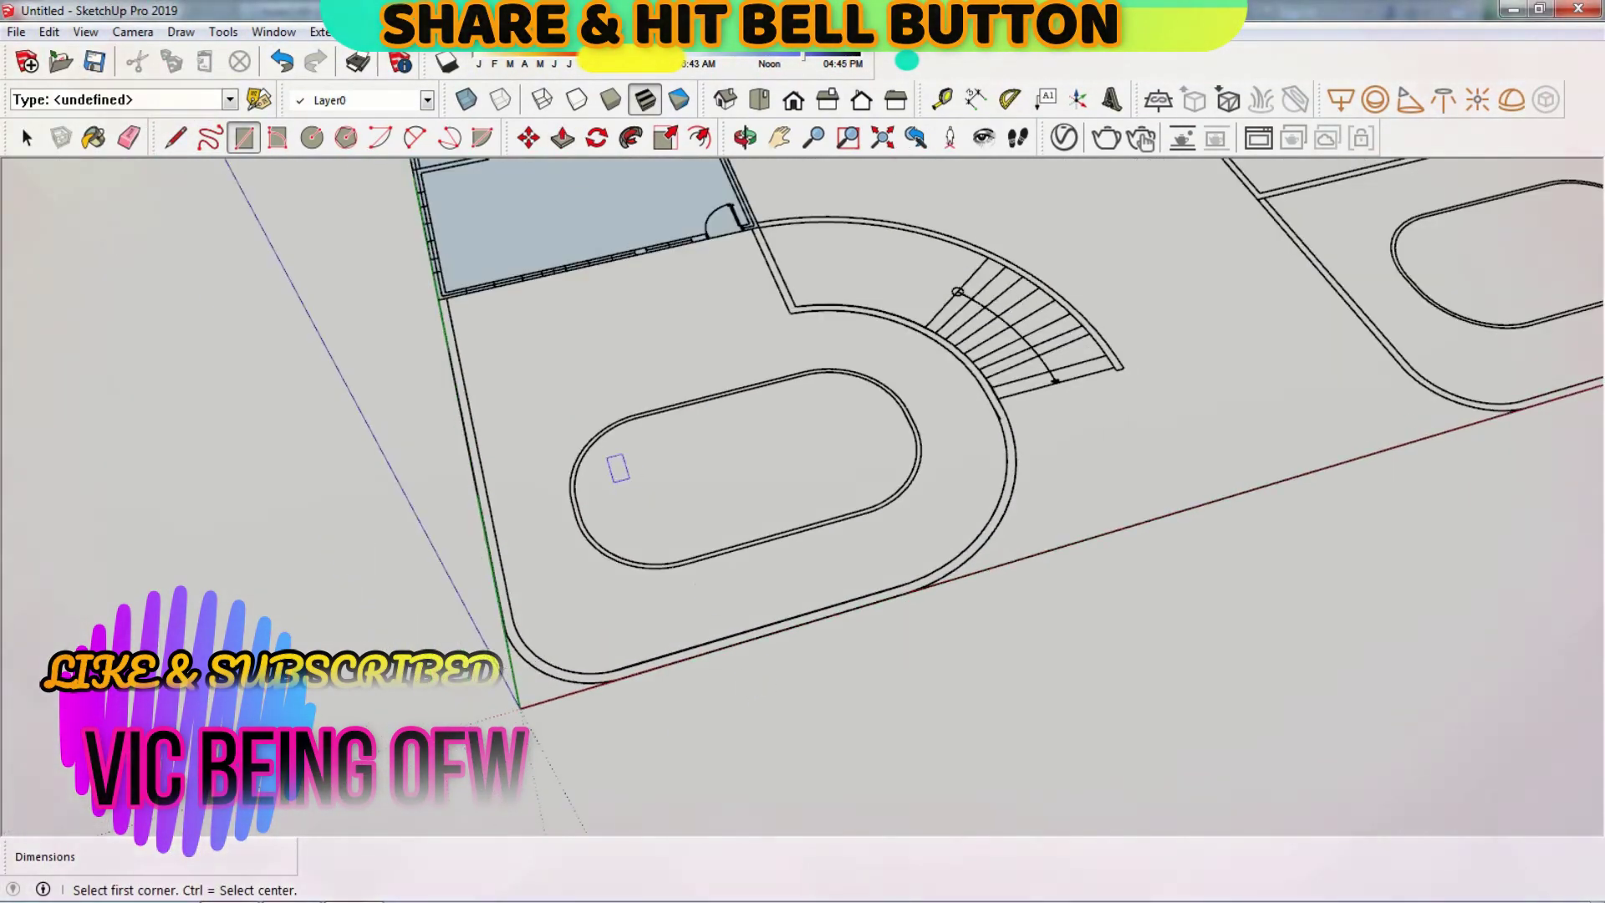
pyautogui.scroll(1, 577, 268)
# Step: Choose Draw > Arcs > 3 Point Arc from the menu
pyautogui.press('l')
pyautogui.scroll(1, 643, 213)
pyautogui.scroll(-1, 643, 212)
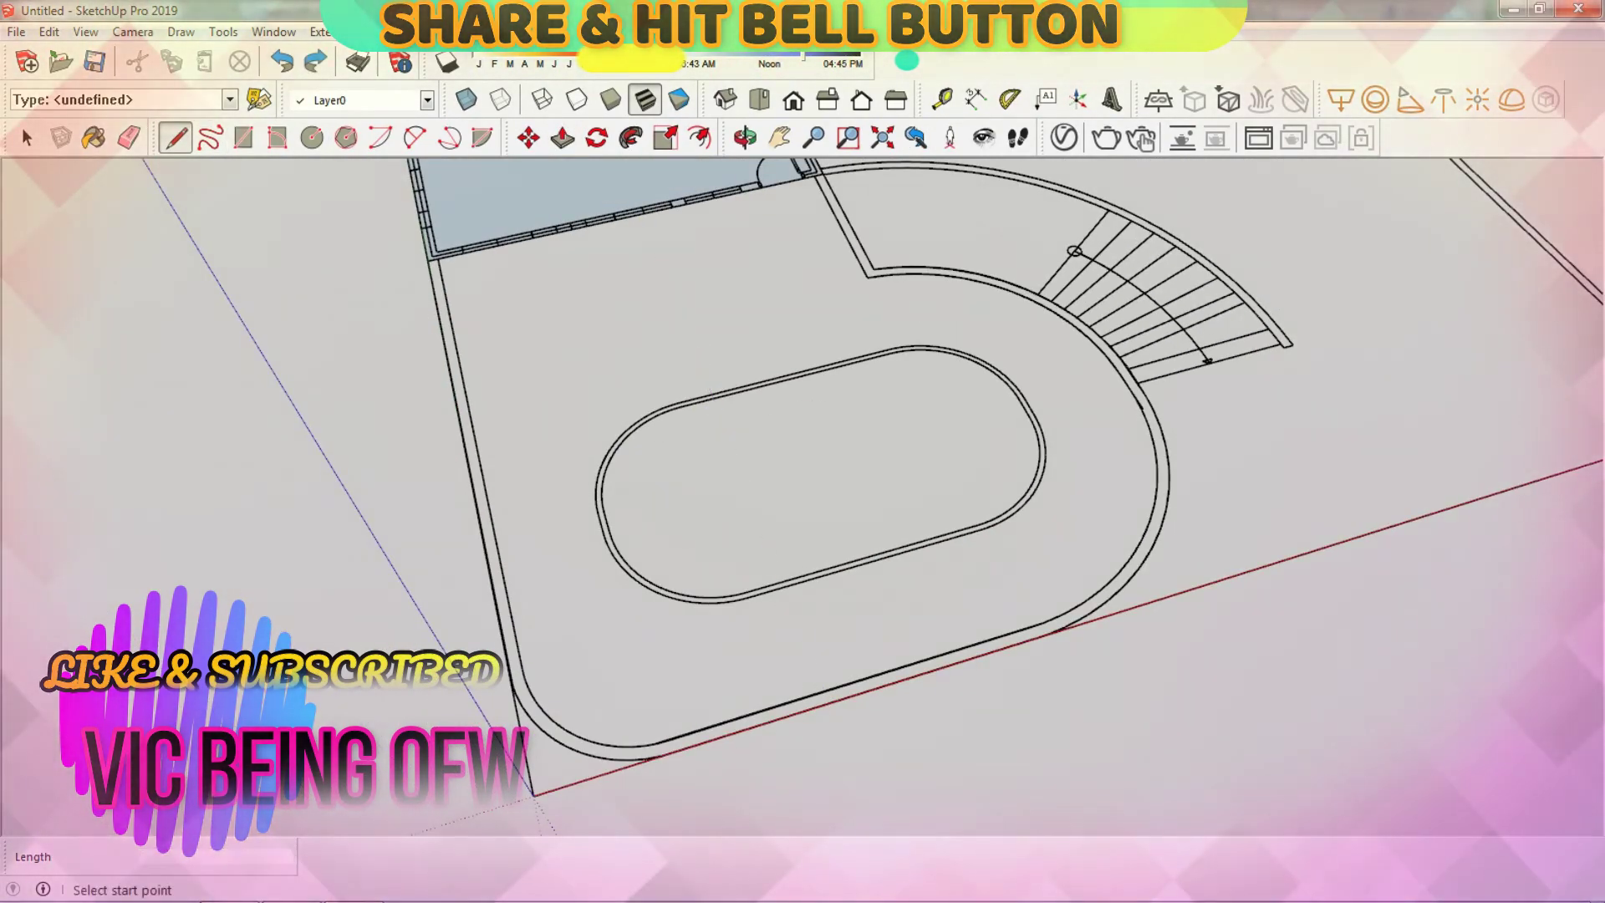
pyautogui.scroll(-1, 669, 334)
pyautogui.scroll(1, 668, 334)
pyautogui.click(181, 32)
pyautogui.moveTo(208, 77)
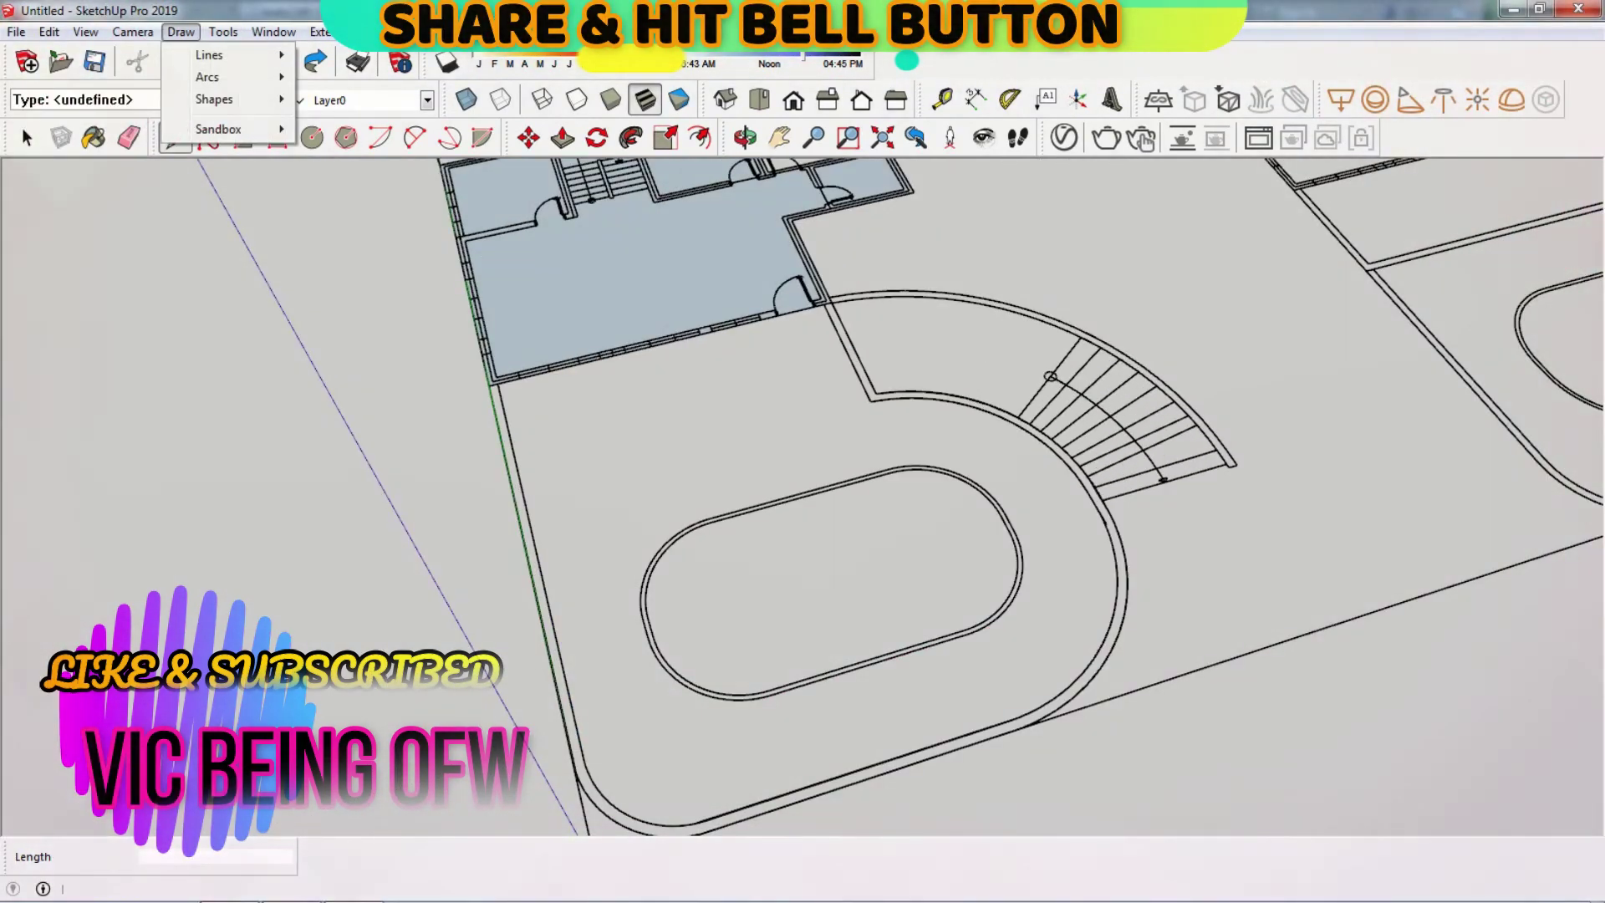
pyautogui.click(353, 122)
pyautogui.scroll(2, 962, 424)
pyautogui.scroll(1, 961, 424)
# Step: Try a 3 Point Arc along the curved wall, then cancel it and an unfinished line
pyautogui.click(798, 378)
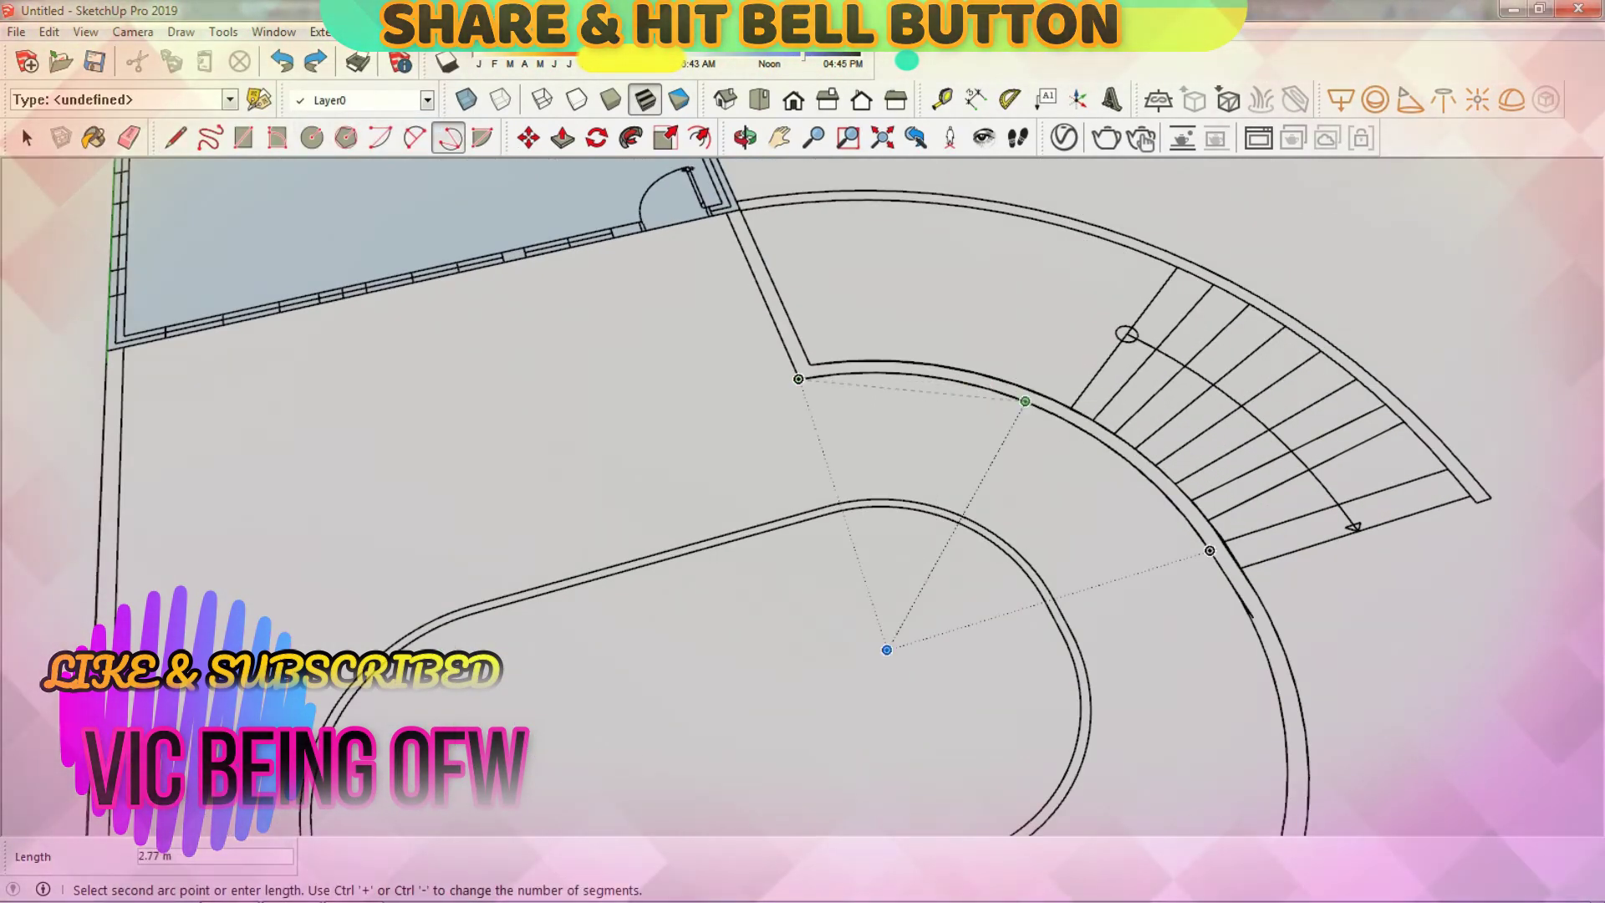
pyautogui.click(1025, 401)
pyautogui.scroll(-2, 886, 501)
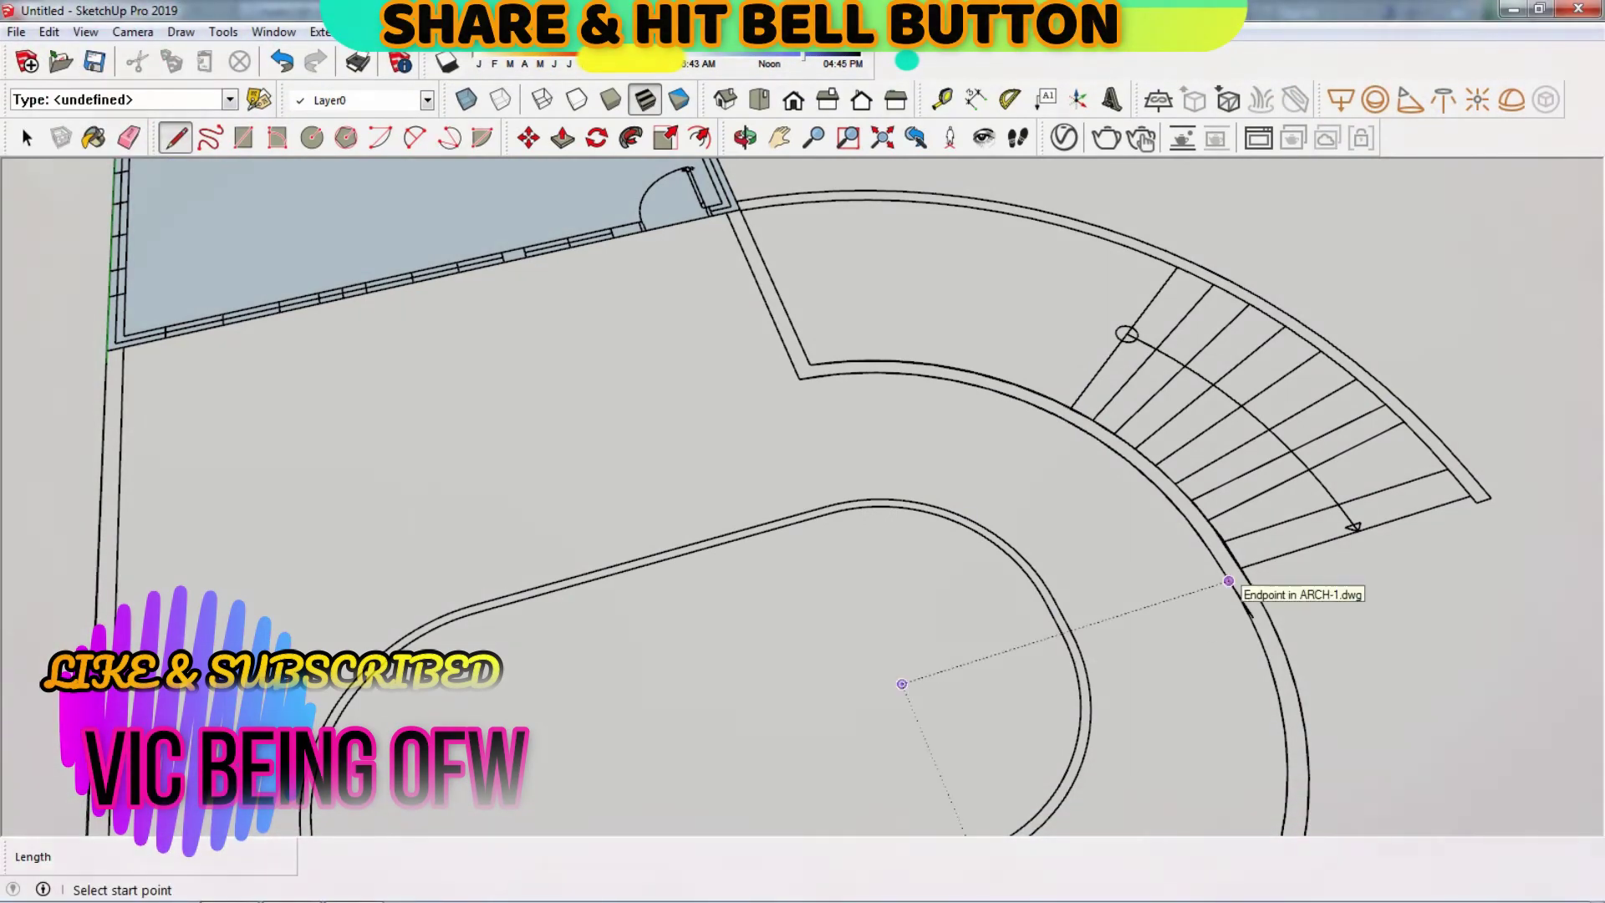
pyautogui.scroll(3, 1212, 585)
pyautogui.press('e')
pyautogui.press('l')
pyautogui.scroll(-2, 752, 585)
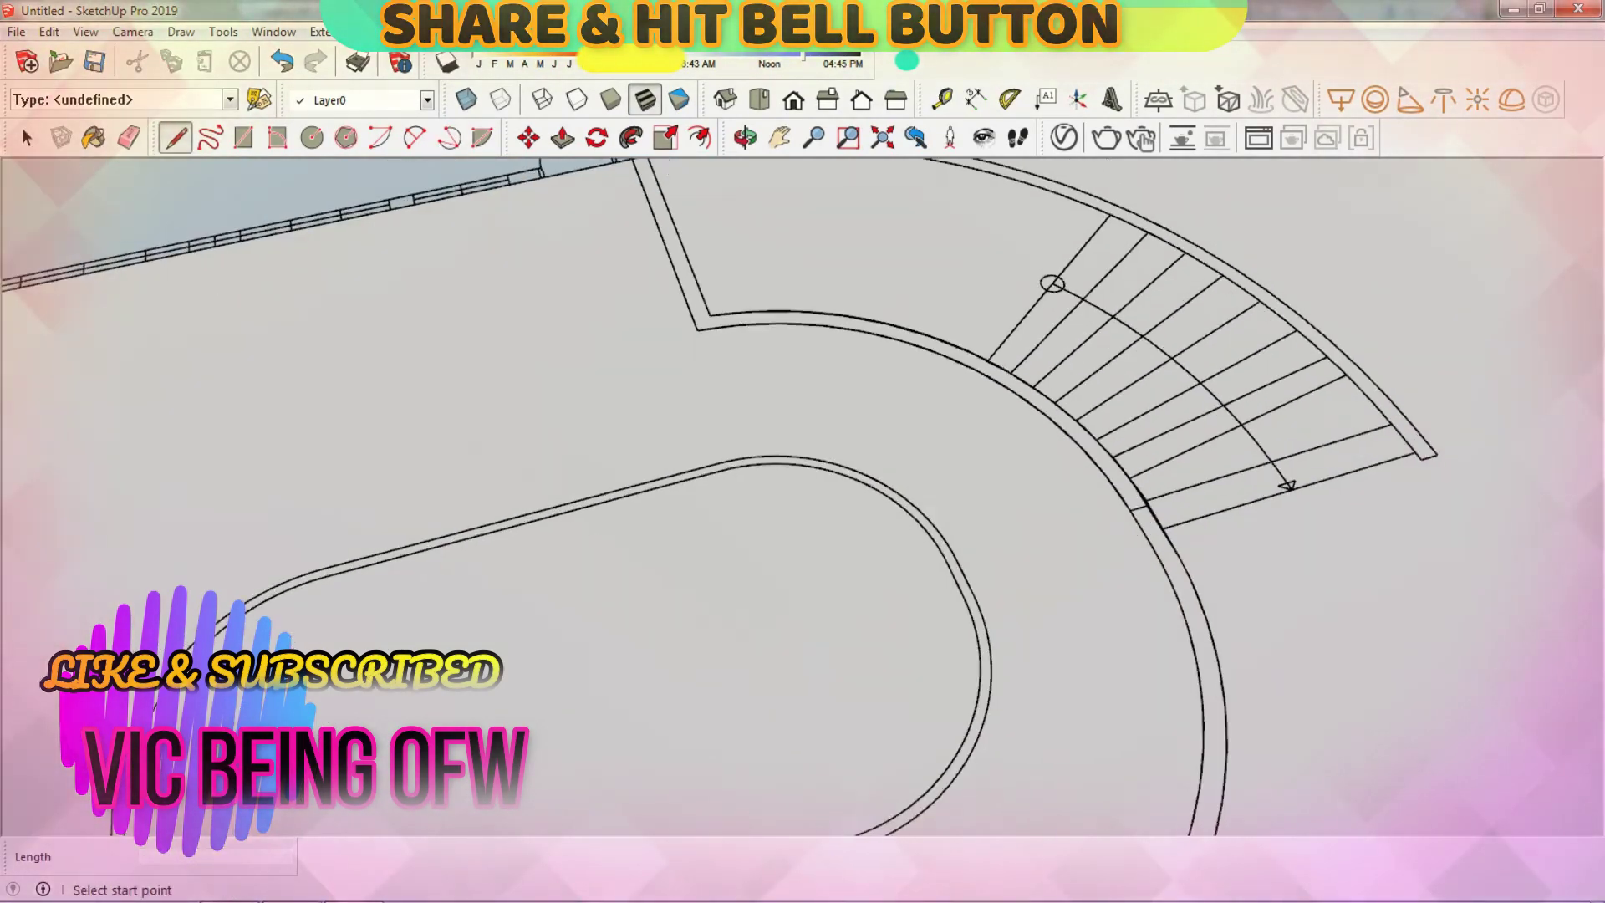
pyautogui.click(745, 652)
pyautogui.press('Escape')
# Step: Draw a rectangle filling the straight wall strip beside the curved stair
pyautogui.press('r')
pyautogui.click(728, 321)
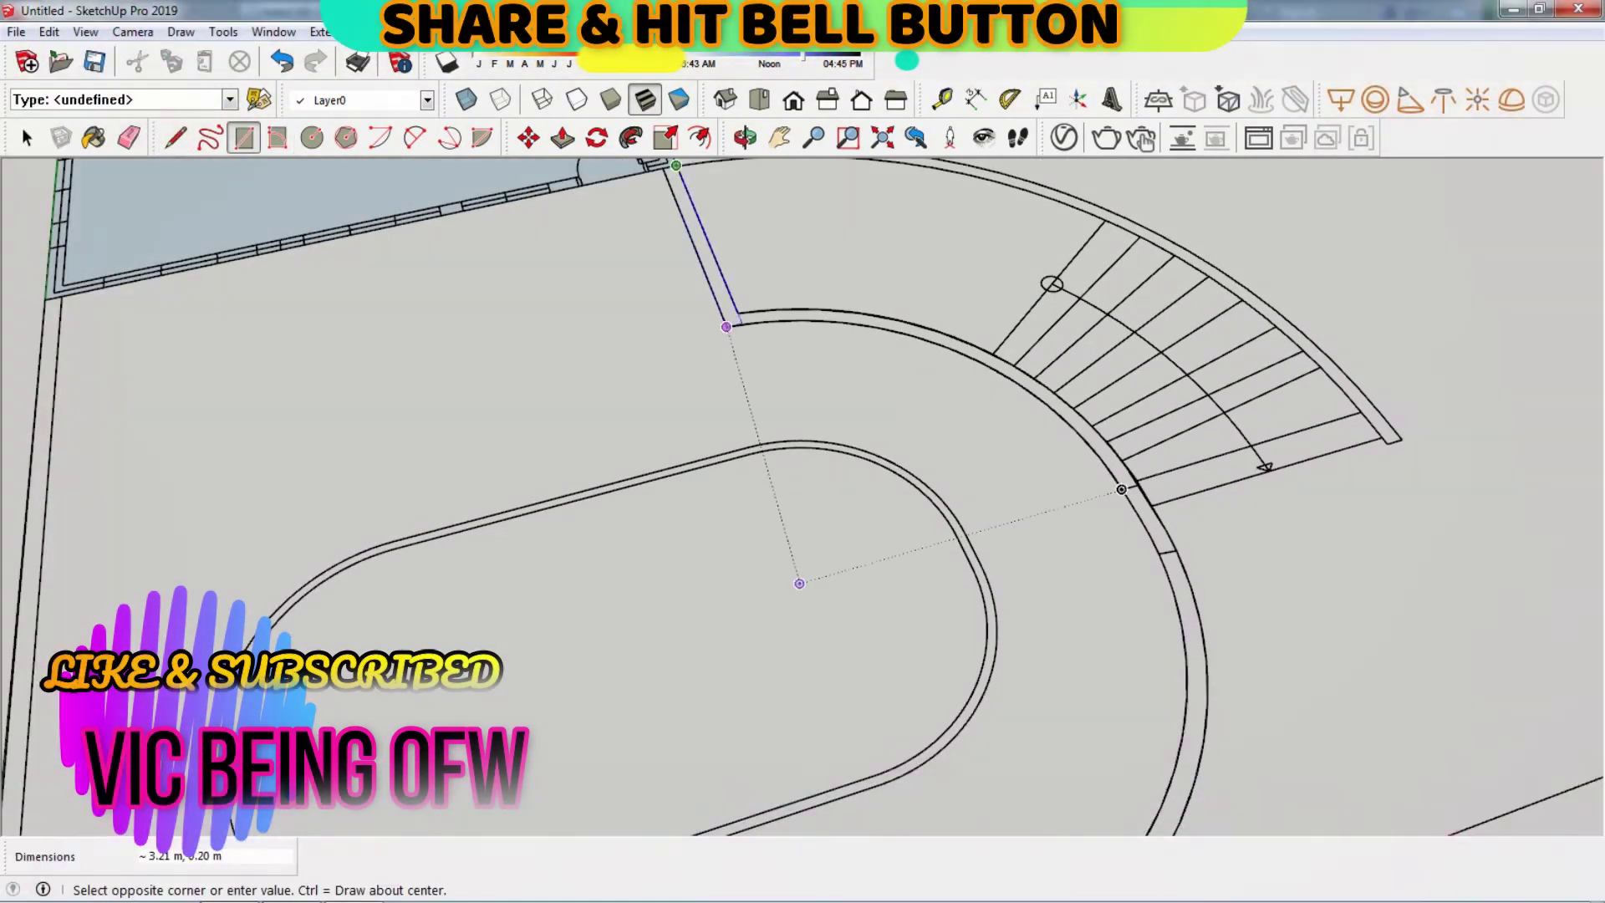
pyautogui.click(666, 165)
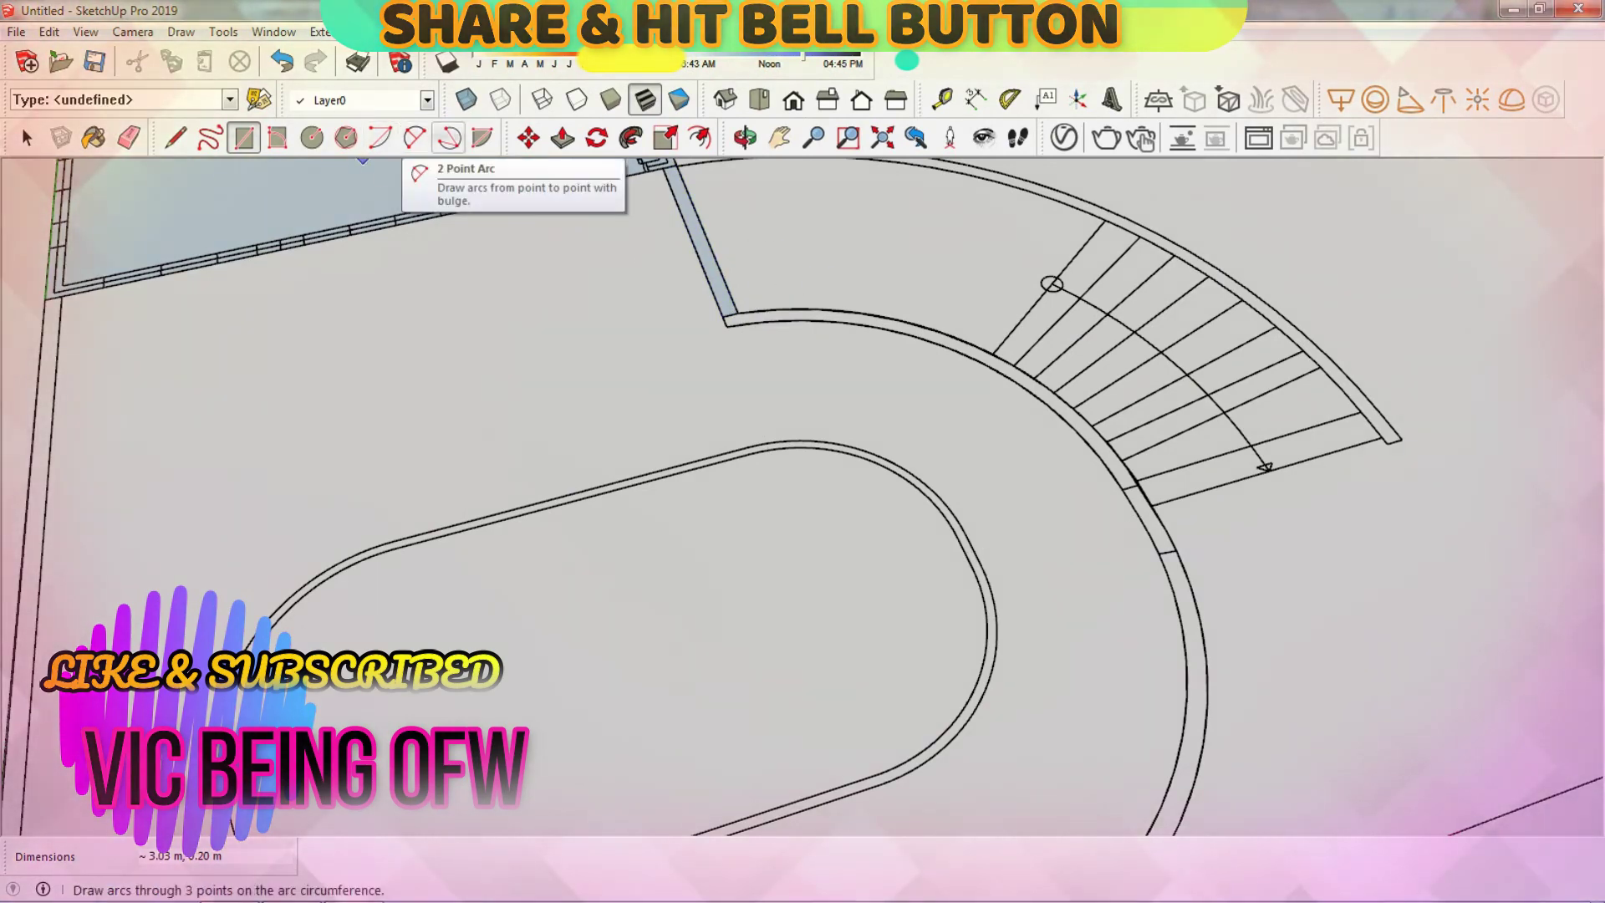
pyautogui.click(449, 137)
pyautogui.click(727, 318)
pyautogui.scroll(1, 961, 351)
pyautogui.scroll(3, 1166, 523)
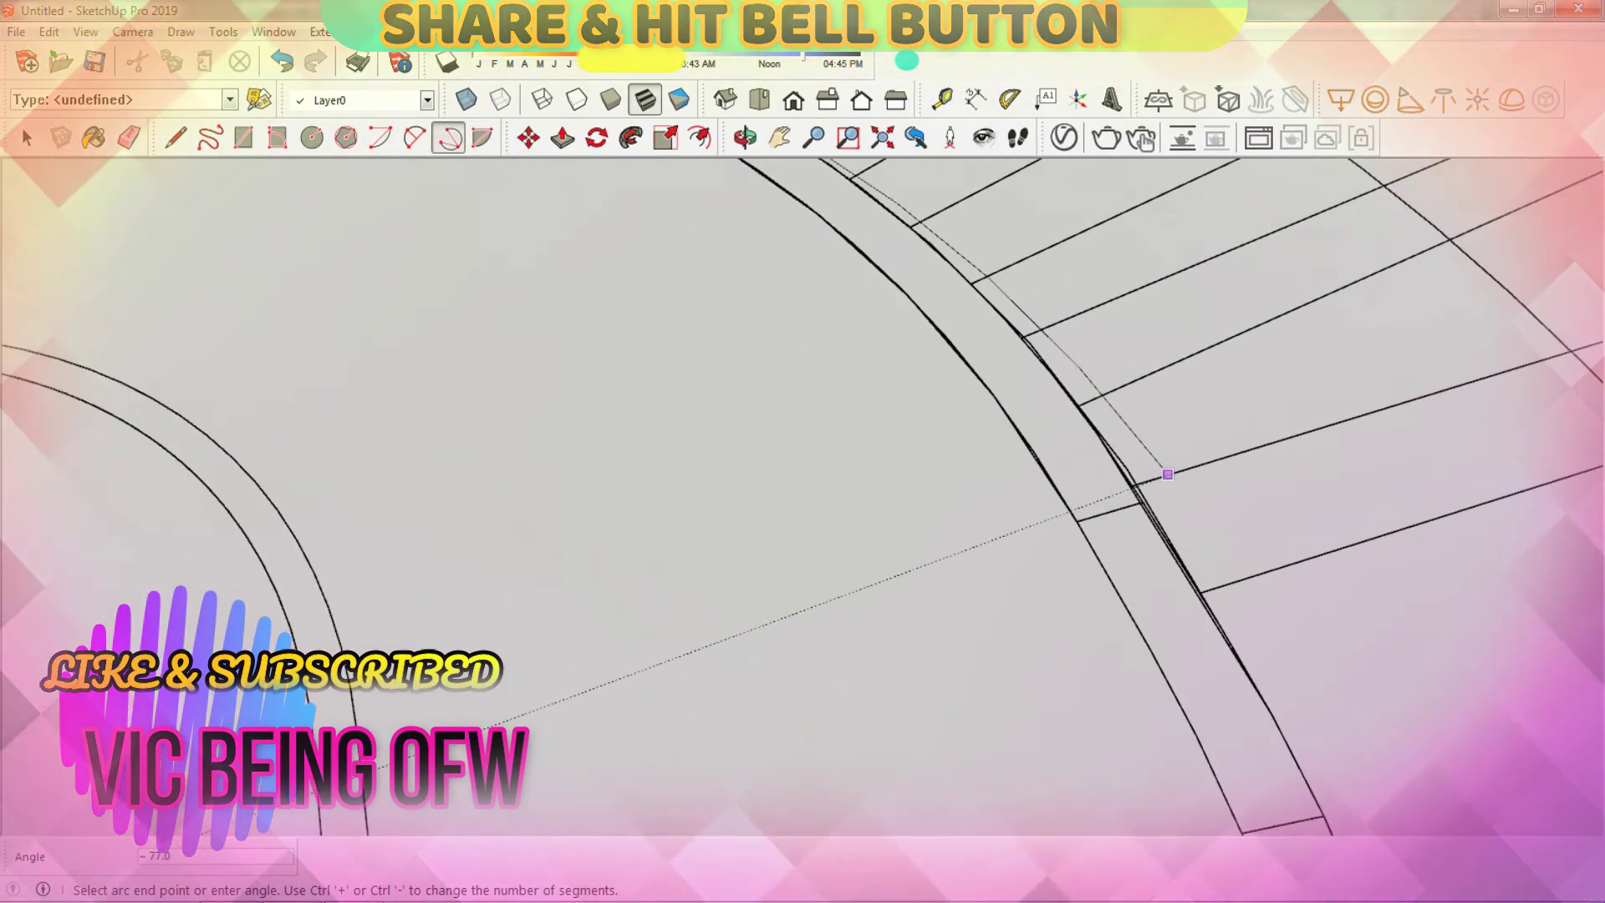
pyautogui.press('e')
pyautogui.scroll(2, 1166, 522)
# Step: Zoom in on the curved outer wall band beside the bottom of the stair
pyautogui.scroll(-1, 1170, 502)
pyautogui.scroll(-2, 1170, 501)
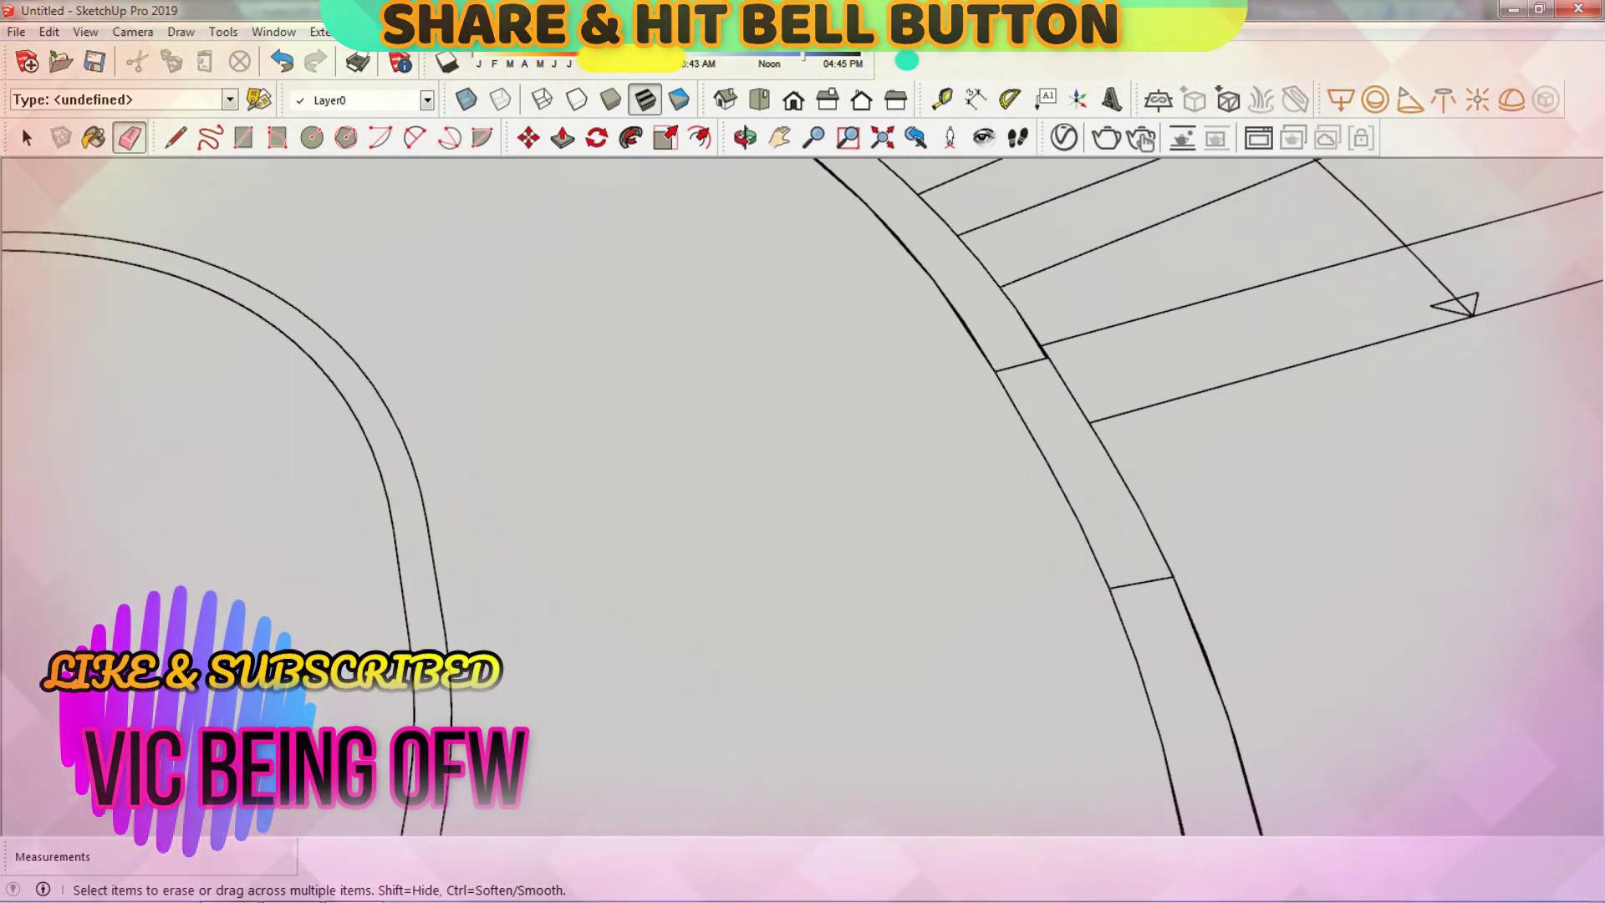
pyautogui.scroll(2, 1170, 502)
pyautogui.scroll(-2, 1170, 501)
pyautogui.scroll(3, 1086, 627)
pyautogui.scroll(-1, 1087, 627)
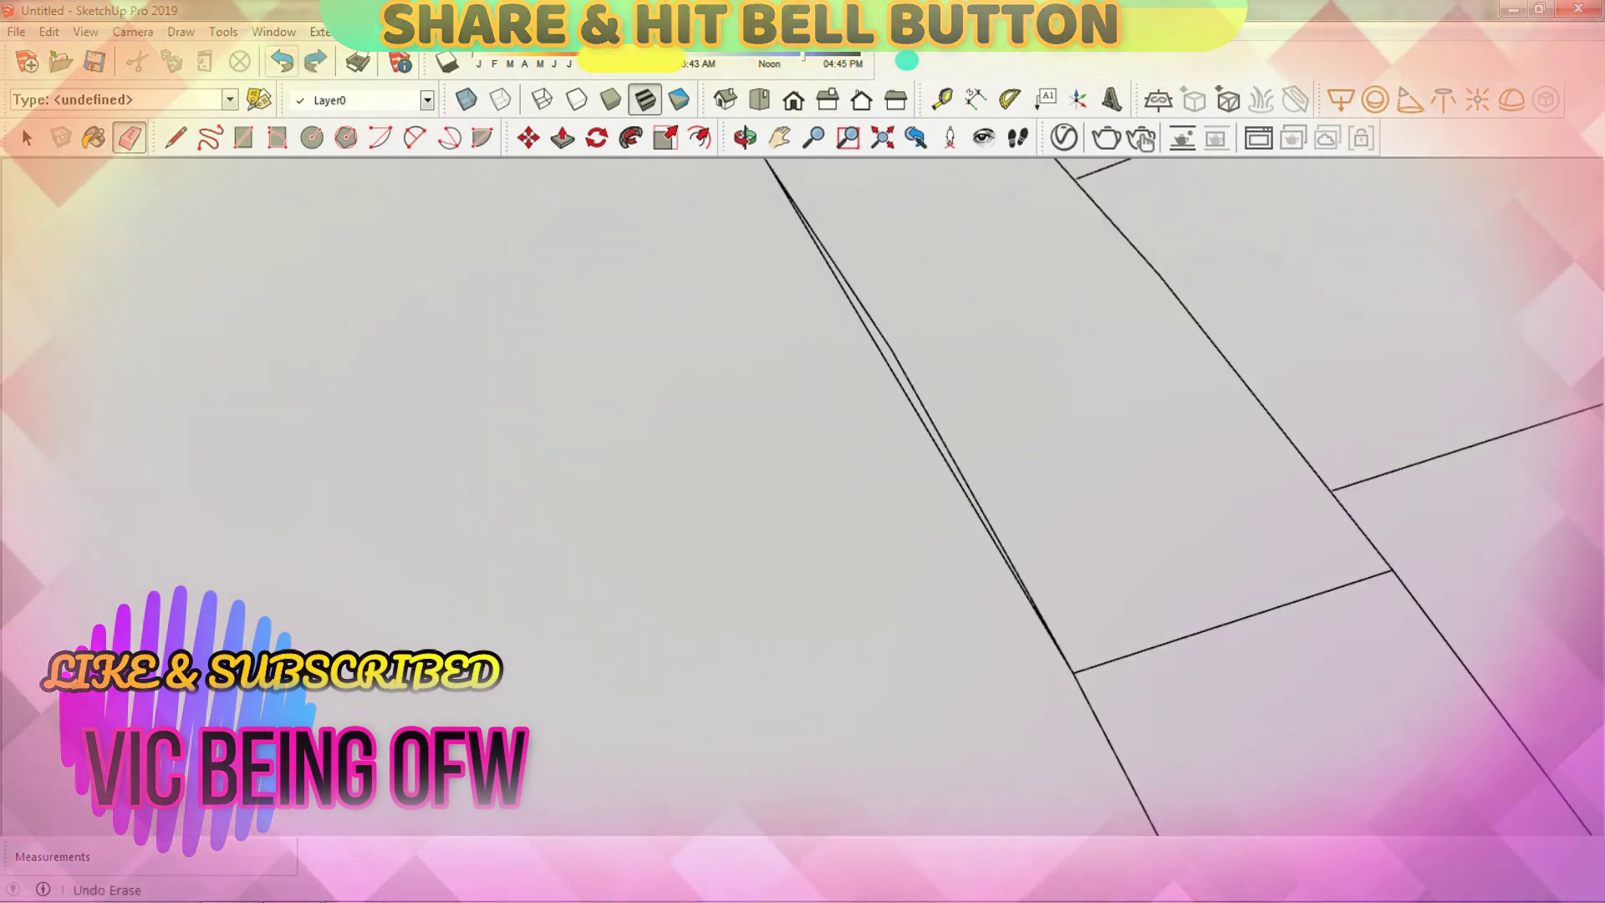
pyautogui.scroll(-2, 1086, 627)
pyautogui.scroll(3, 1086, 627)
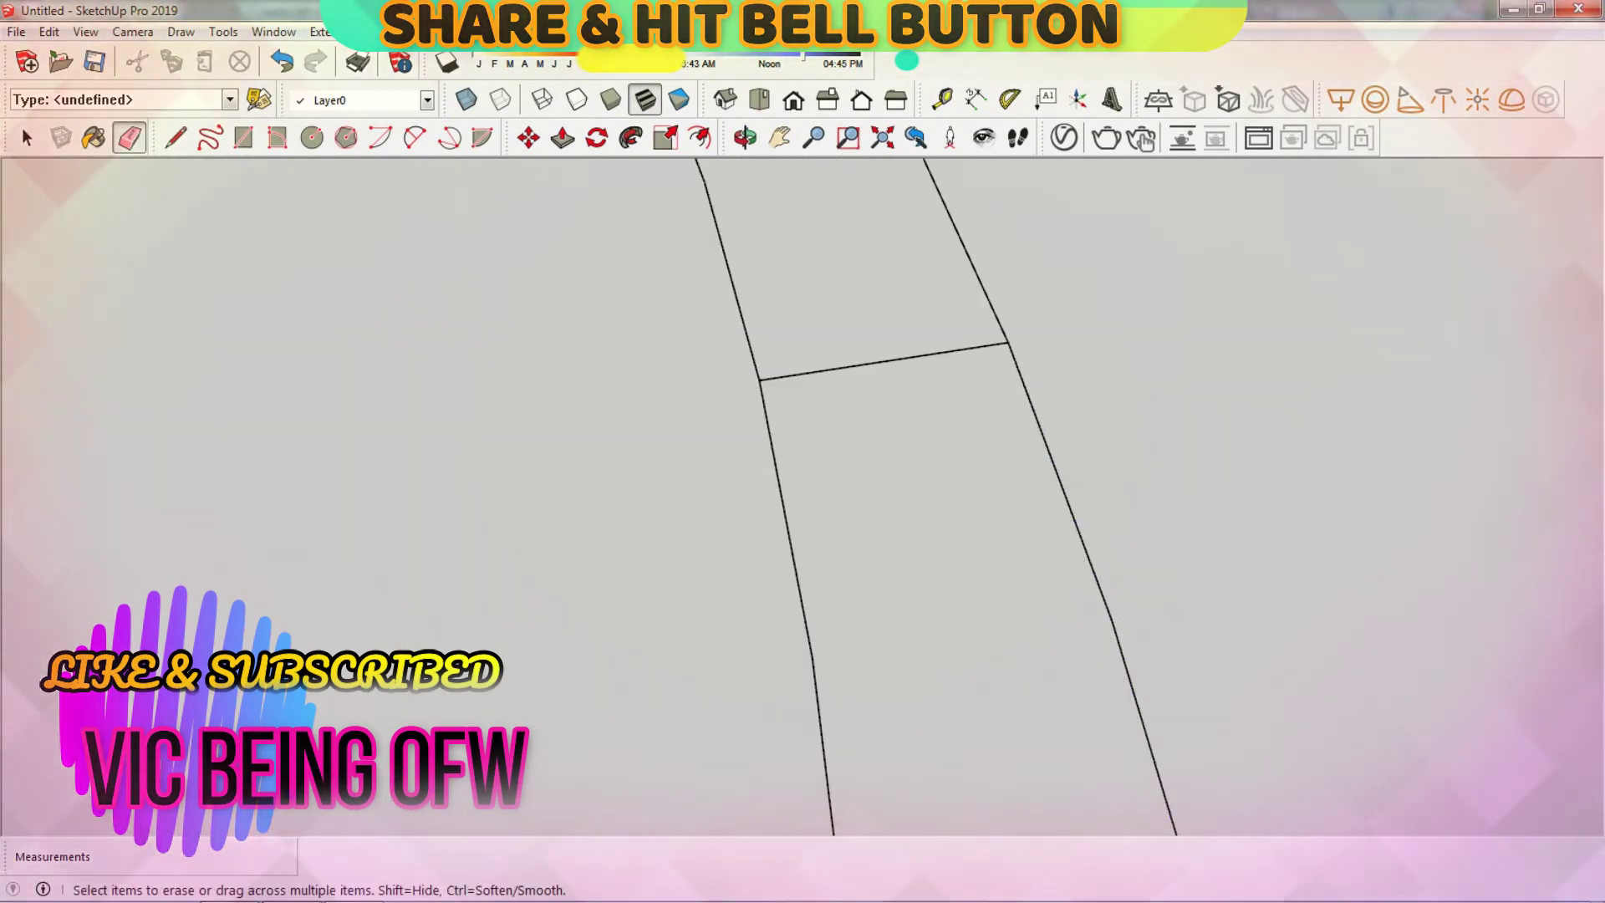
pyautogui.scroll(-5, 920, 501)
pyautogui.scroll(2, 926, 246)
pyautogui.scroll(-2, 926, 246)
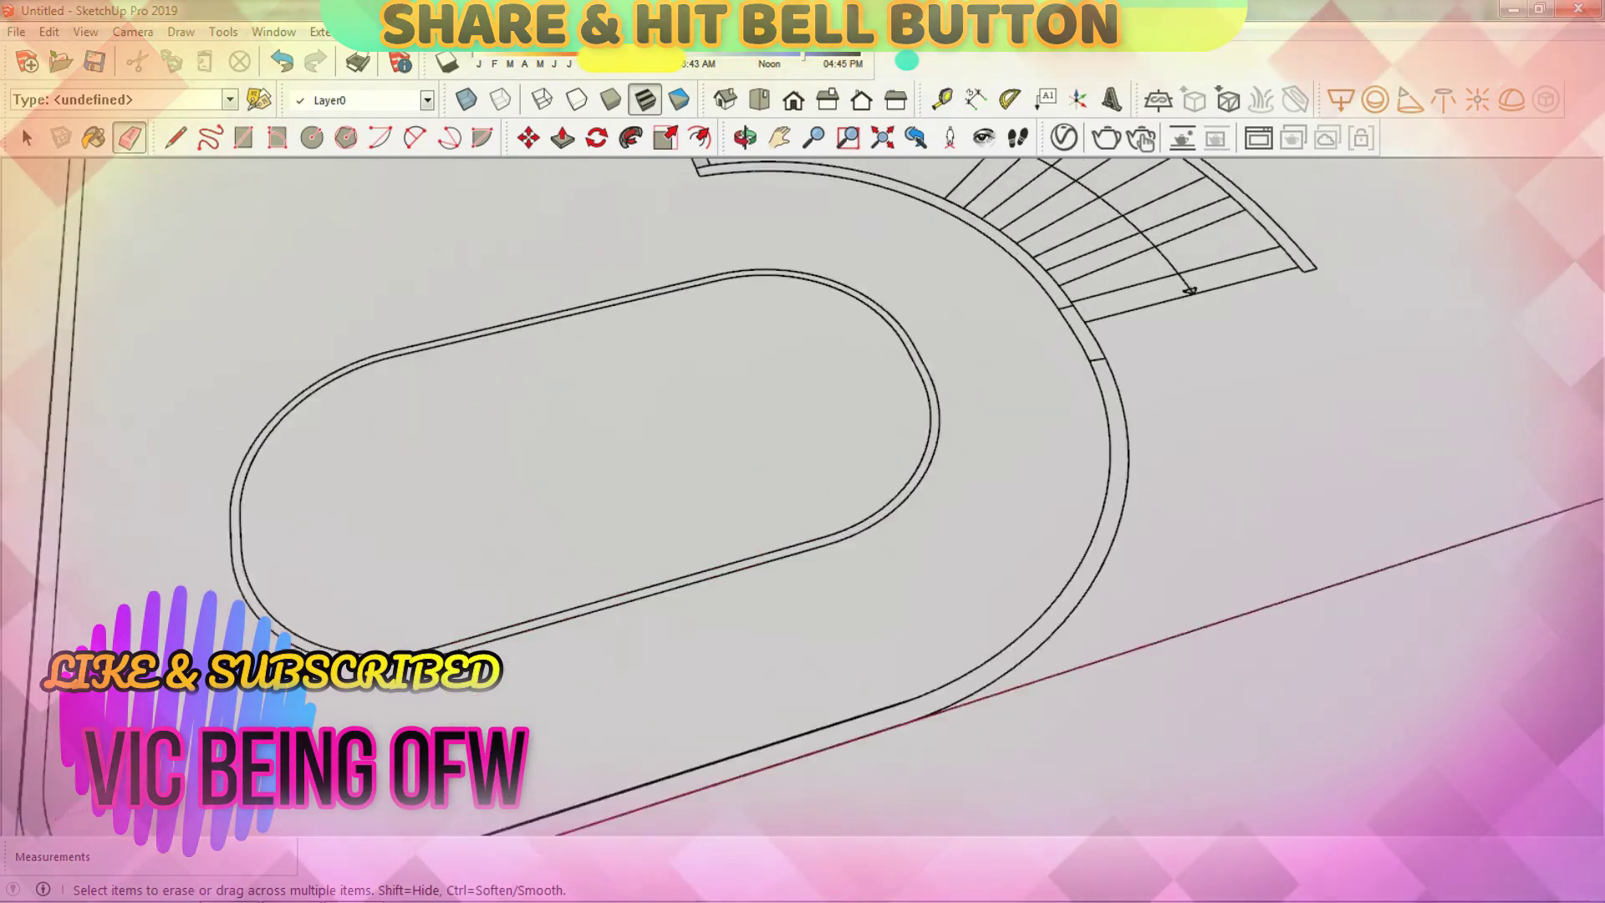
pyautogui.scroll(2, 926, 246)
# Step: Draw a small rectangle across the curved wall band and erase a stray edge
pyautogui.press('r')
pyautogui.click(1054, 318)
pyautogui.click(1054, 357)
pyautogui.click(129, 137)
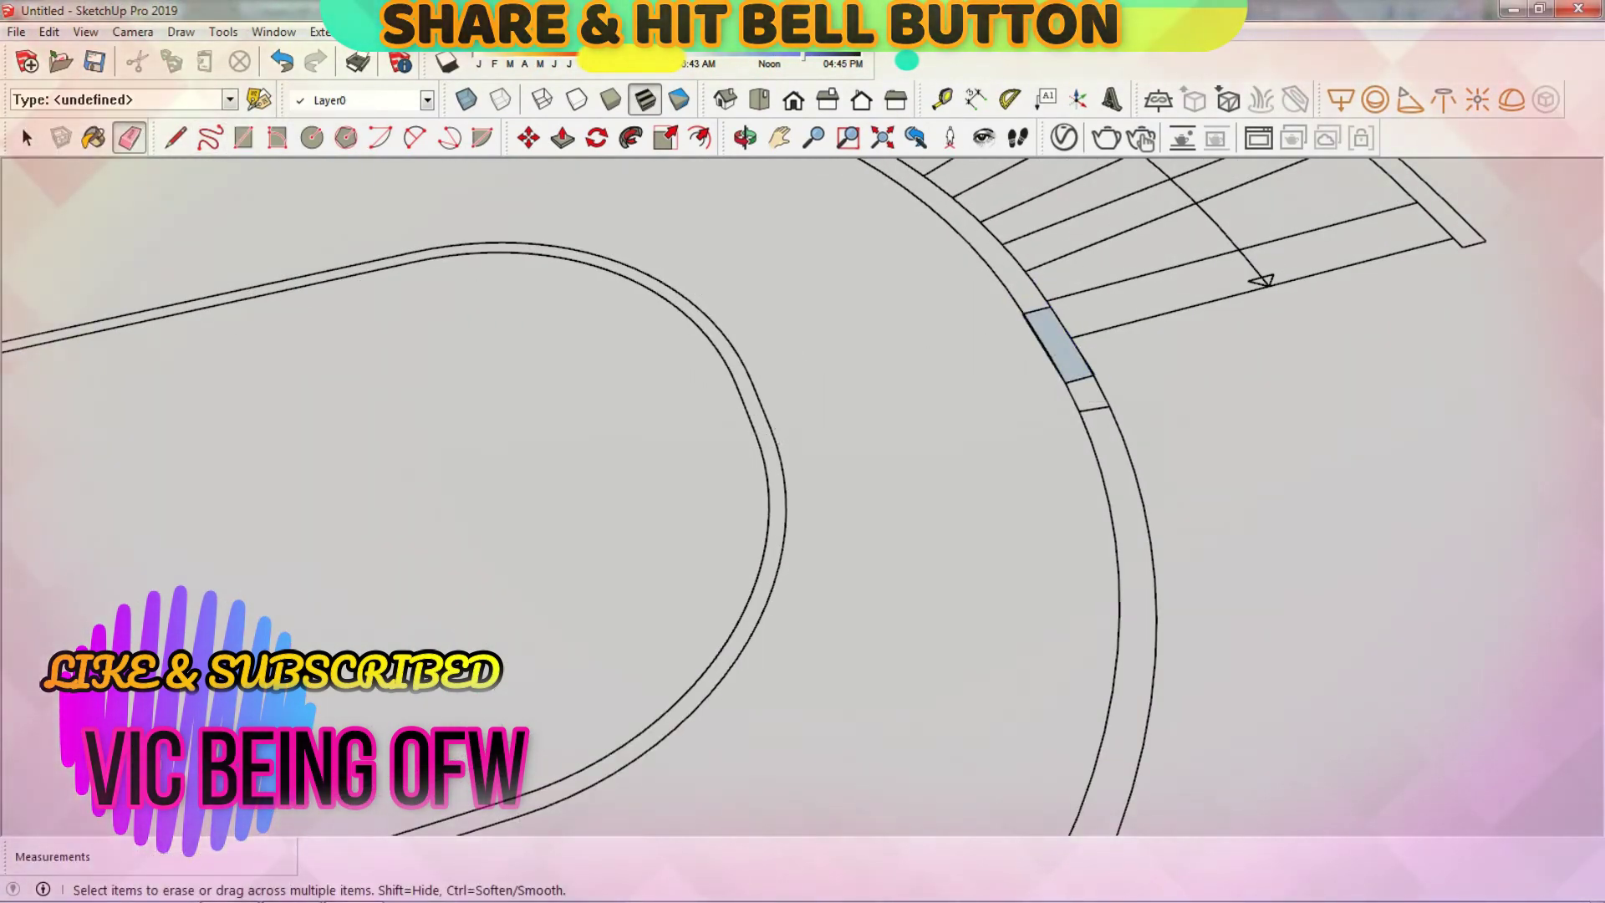
pyautogui.scroll(10, 1055, 338)
pyautogui.scroll(-2, 1055, 339)
pyautogui.scroll(-2, 1054, 338)
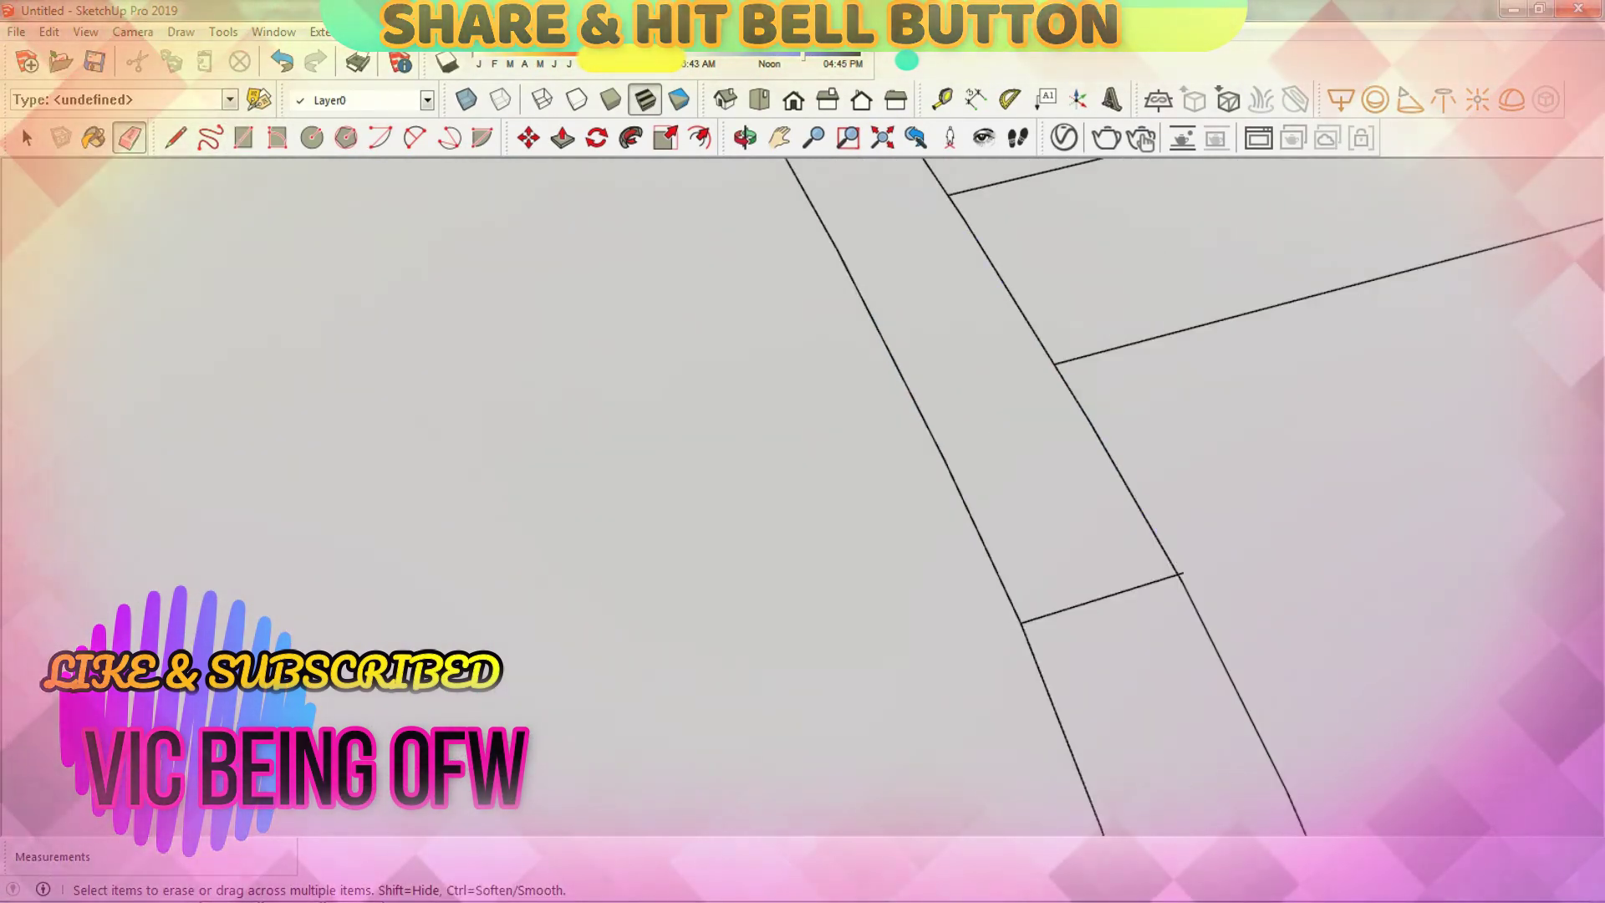
pyautogui.scroll(-4, 1055, 339)
pyautogui.scroll(-5, 930, 193)
pyautogui.scroll(4, 930, 193)
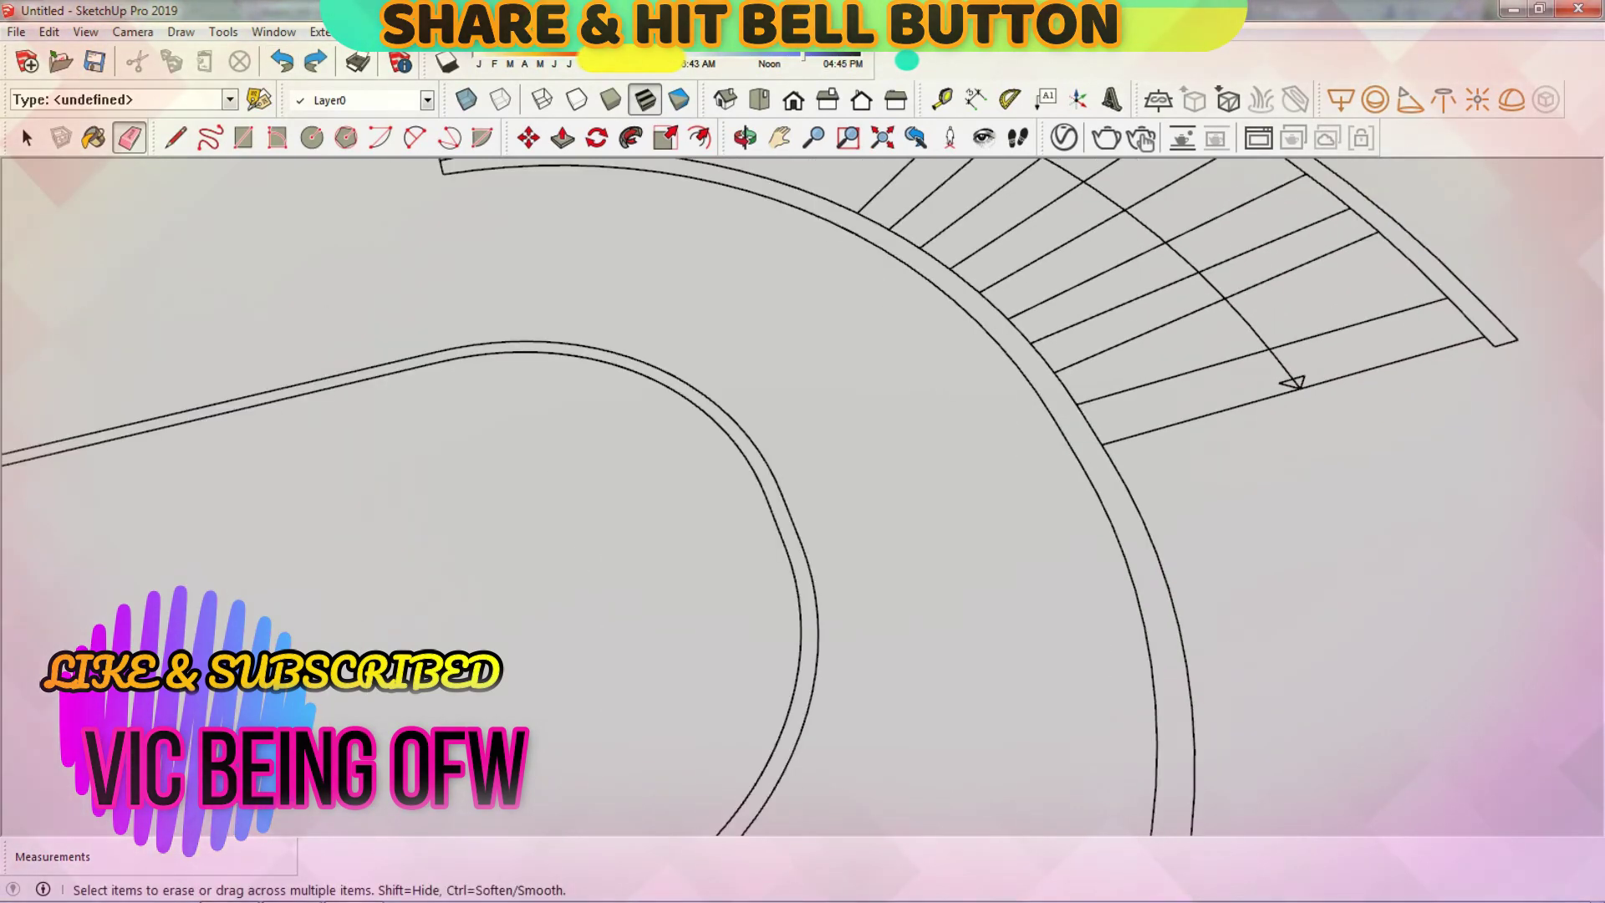
pyautogui.scroll(-2, 930, 194)
pyautogui.scroll(3, 929, 193)
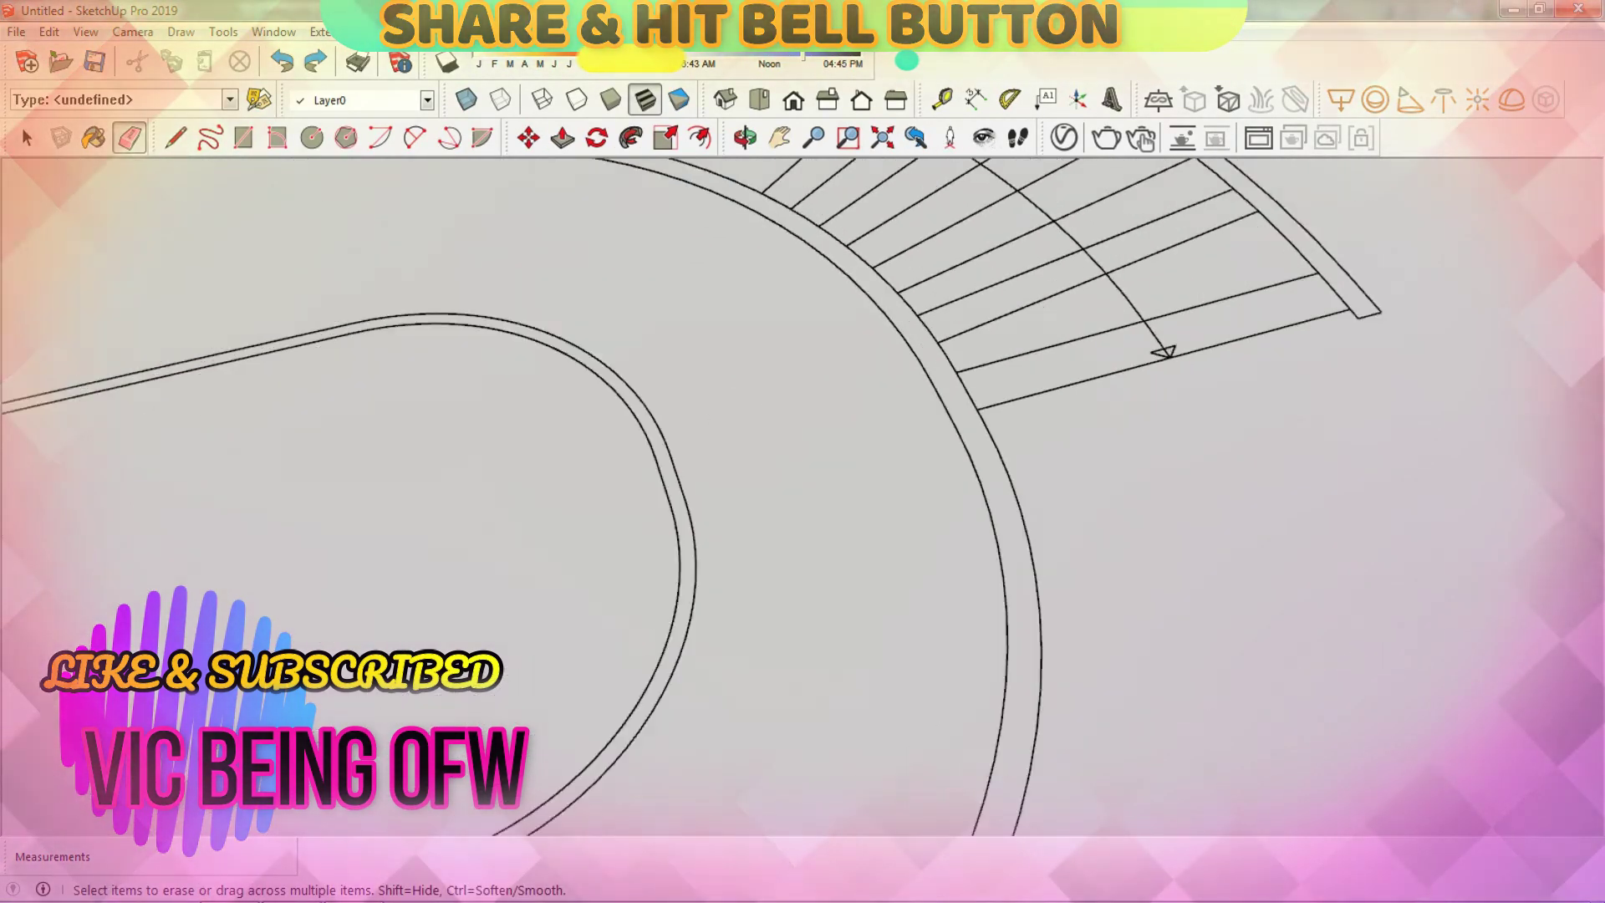
pyautogui.scroll(1, 929, 194)
# Step: Trace a 3 Point Arc through the curved outer wall next to the stair
pyautogui.scroll(-3, 852, 158)
pyautogui.click(449, 138)
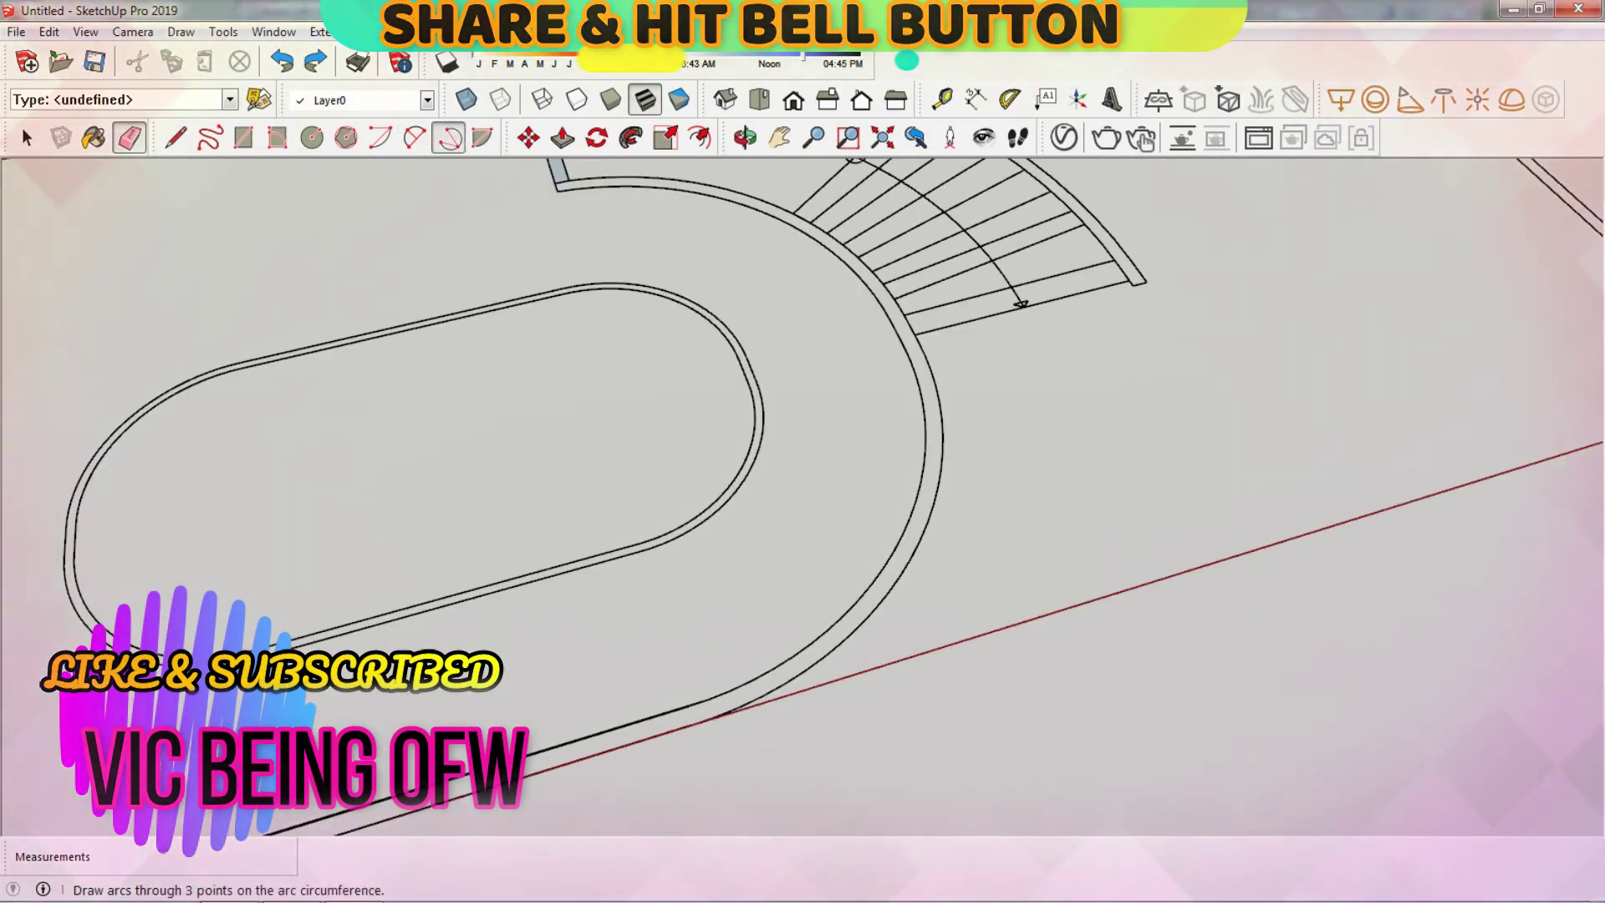
pyautogui.click(556, 191)
pyautogui.click(792, 656)
pyautogui.scroll(2, 792, 656)
pyautogui.click(477, 456)
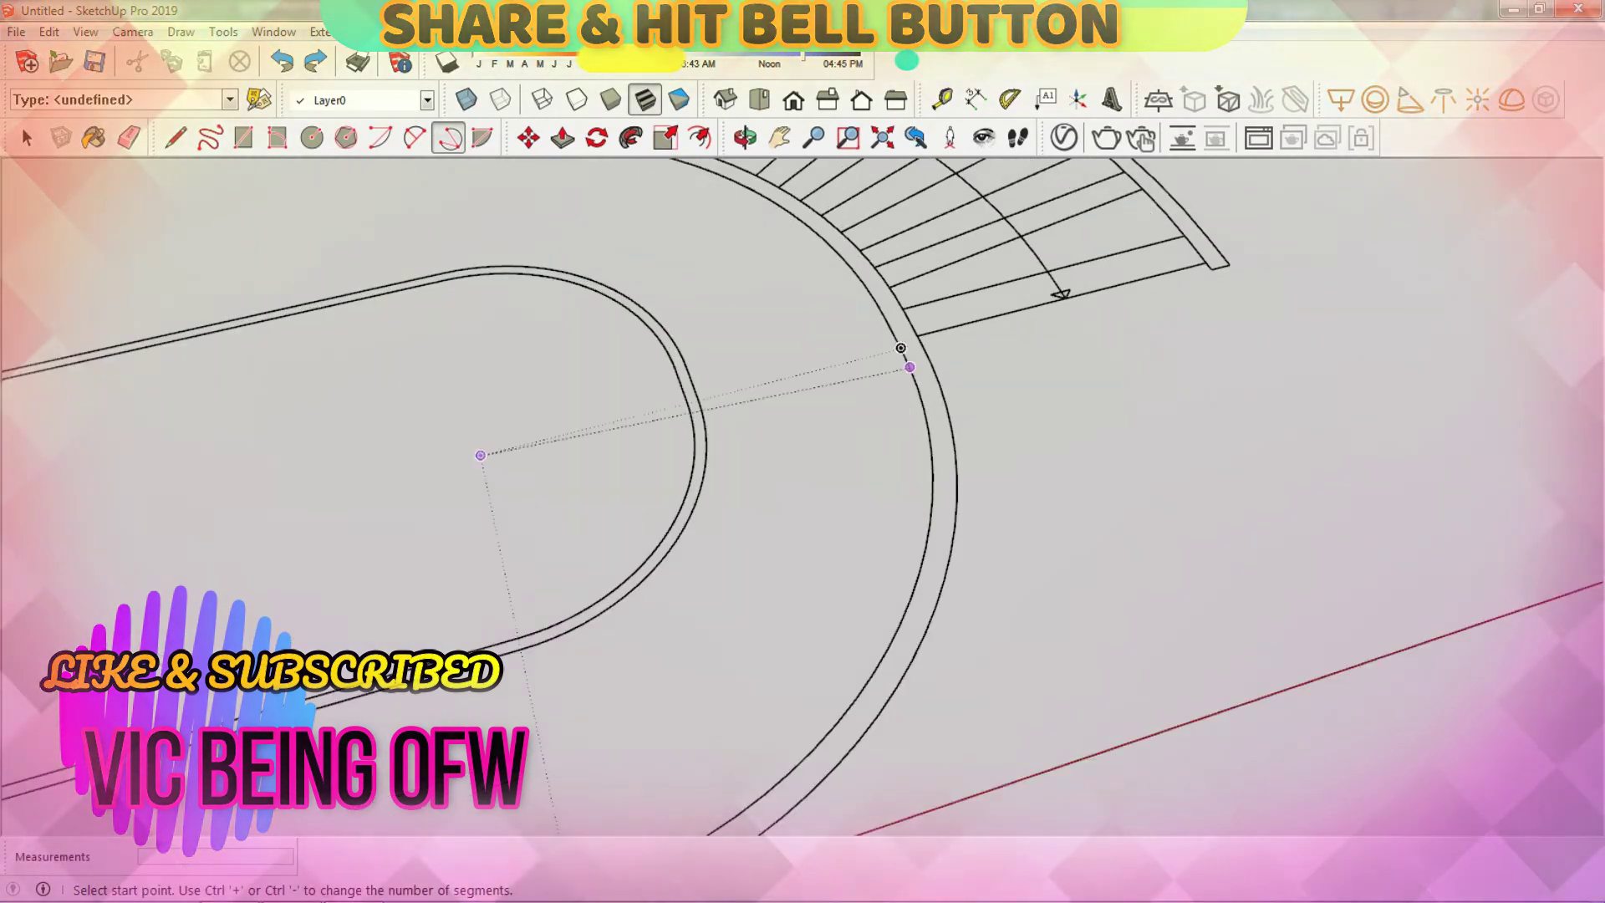
pyautogui.scroll(2, 897, 367)
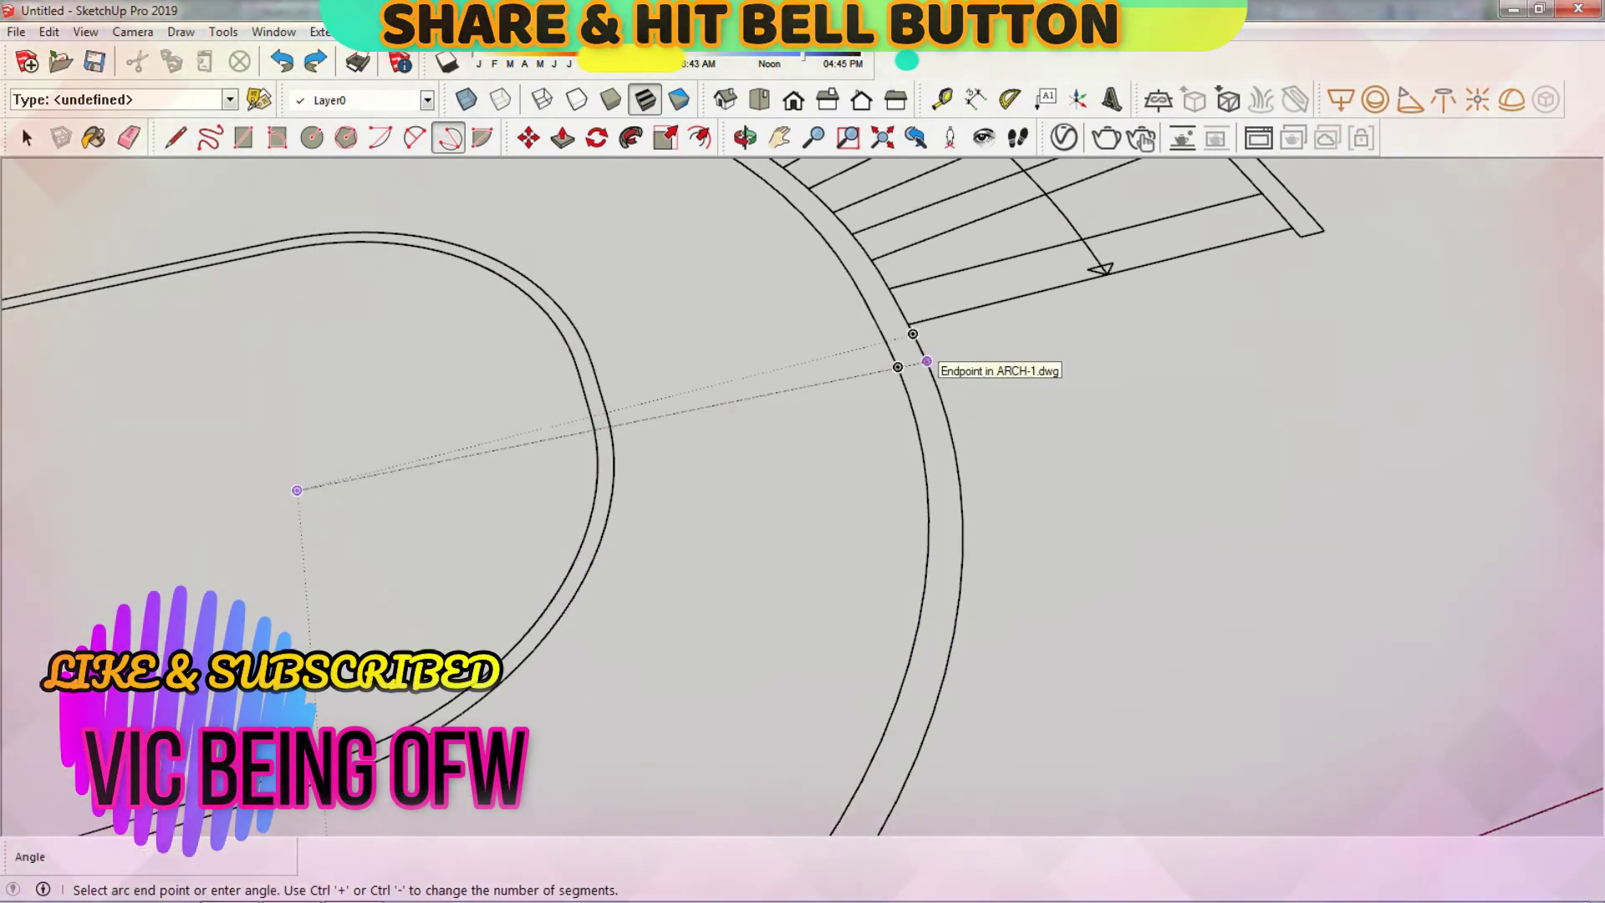
pyautogui.press('l')
pyautogui.scroll(-4, 898, 367)
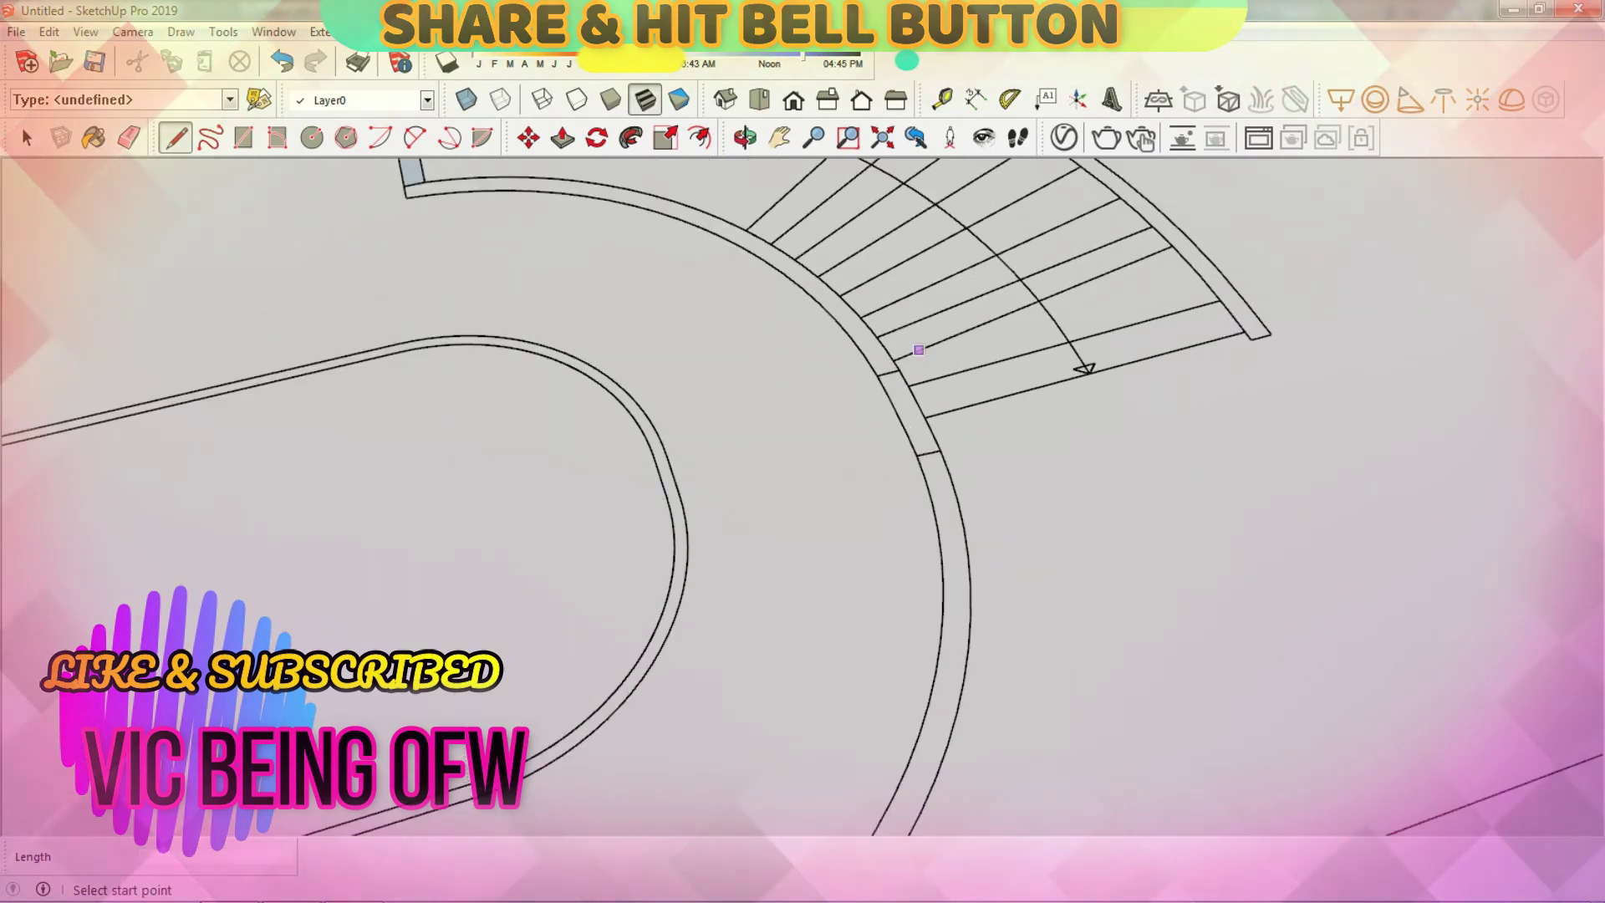
pyautogui.scroll(3, 752, 351)
pyautogui.scroll(-3, 709, 274)
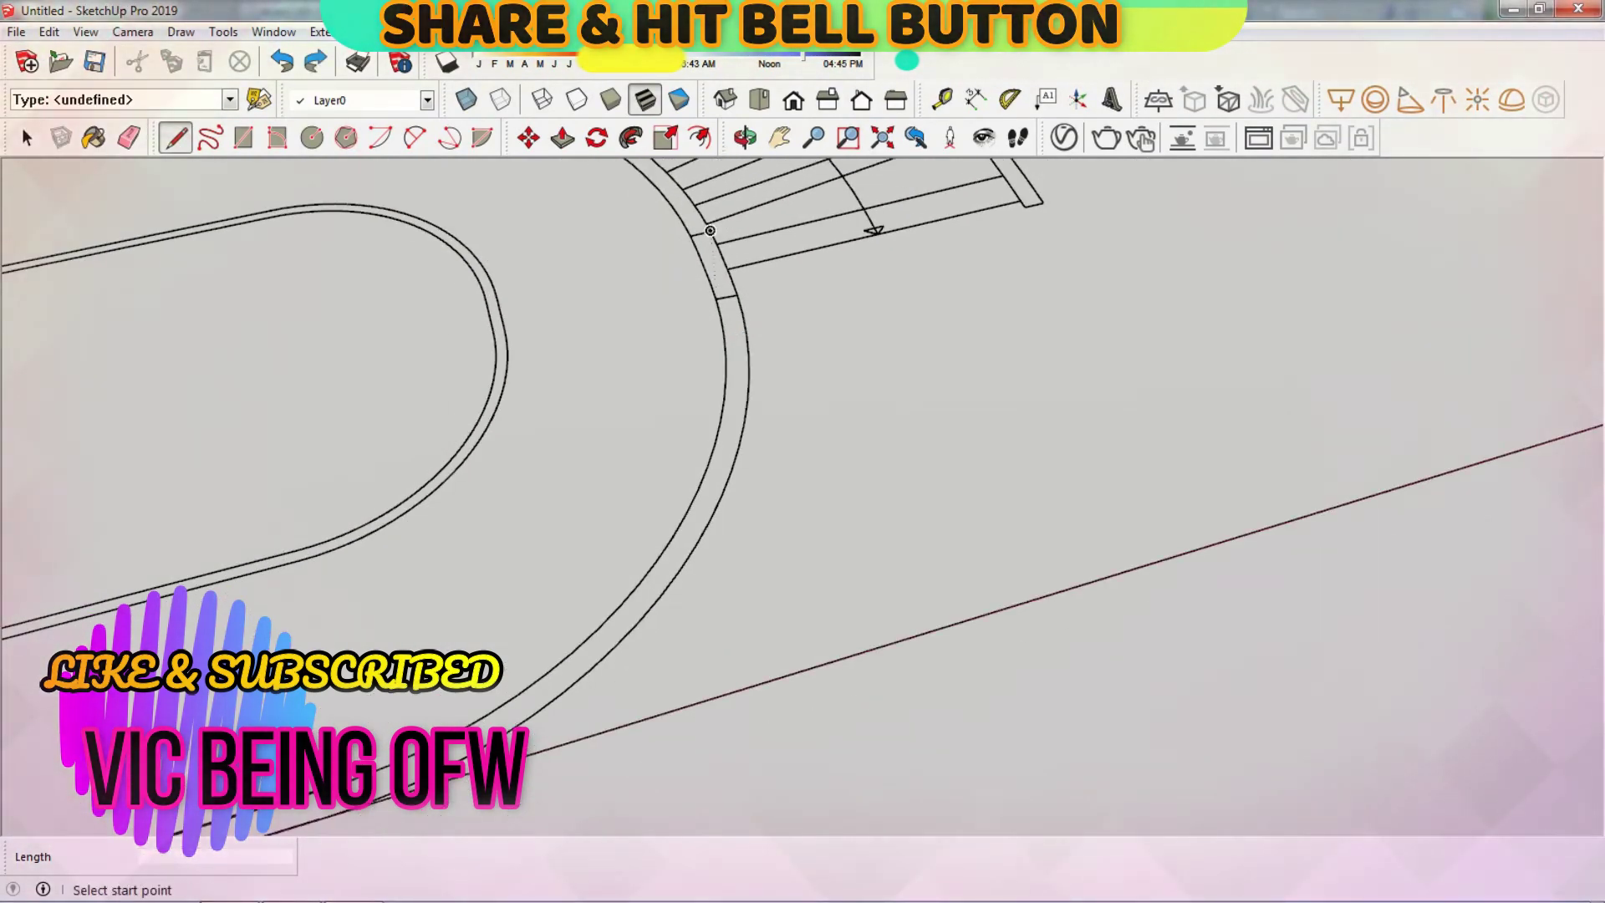
pyautogui.scroll(2, 749, 282)
# Step: Draw a second arc from its centre along the curved wall band below the stairs
pyautogui.press('a')
pyautogui.scroll(-1, 727, 244)
pyautogui.click(471, 366)
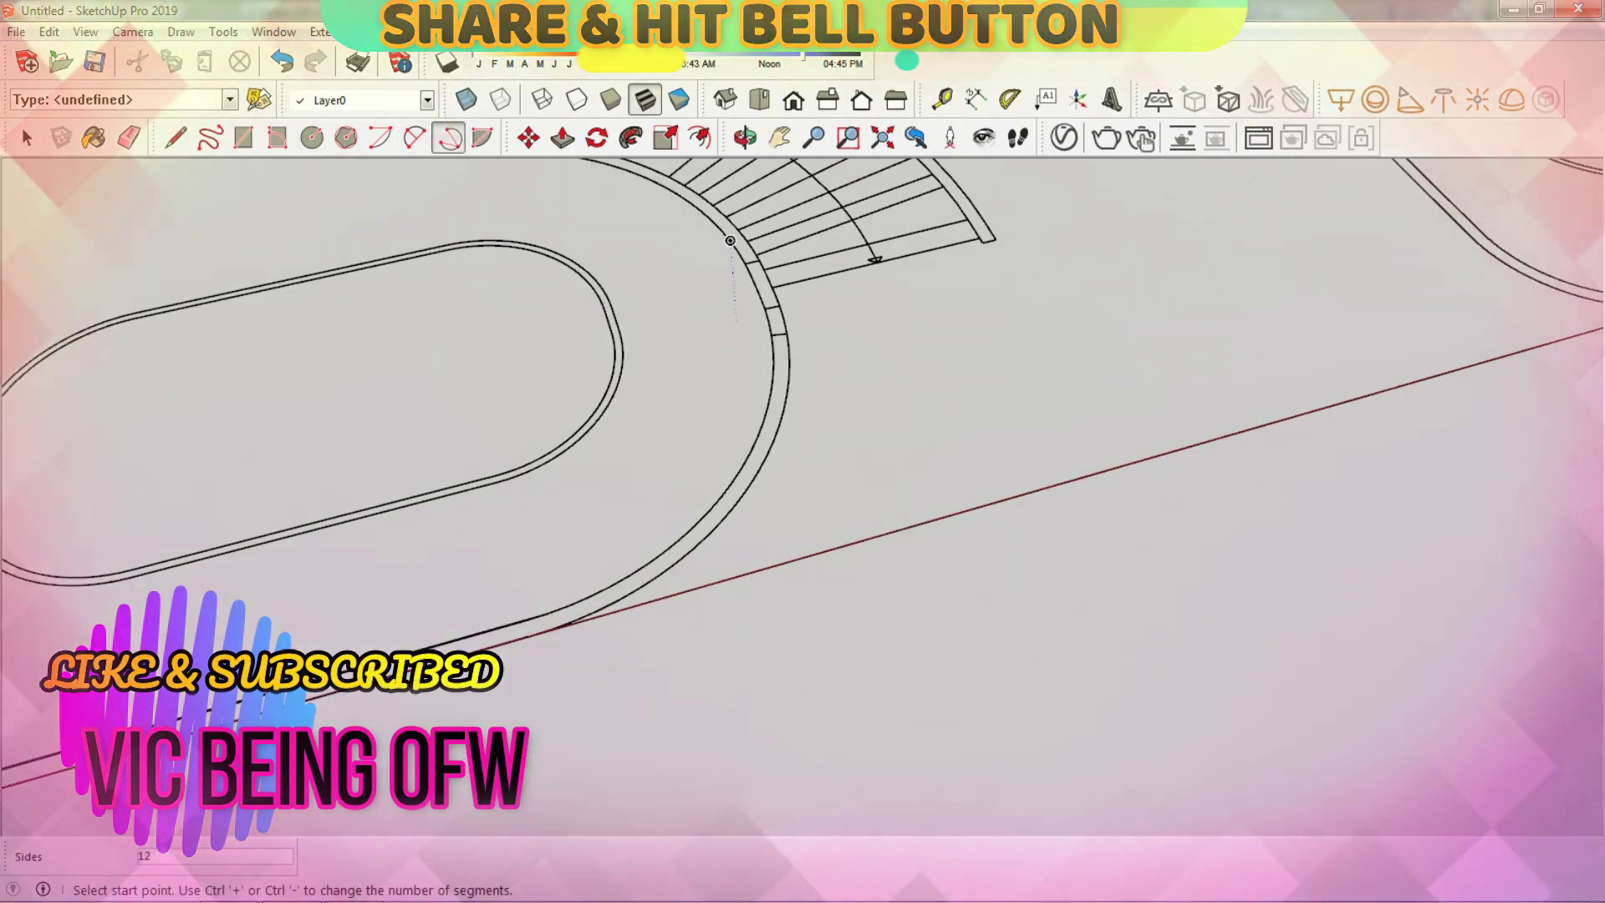
pyautogui.click(764, 308)
pyautogui.click(524, 619)
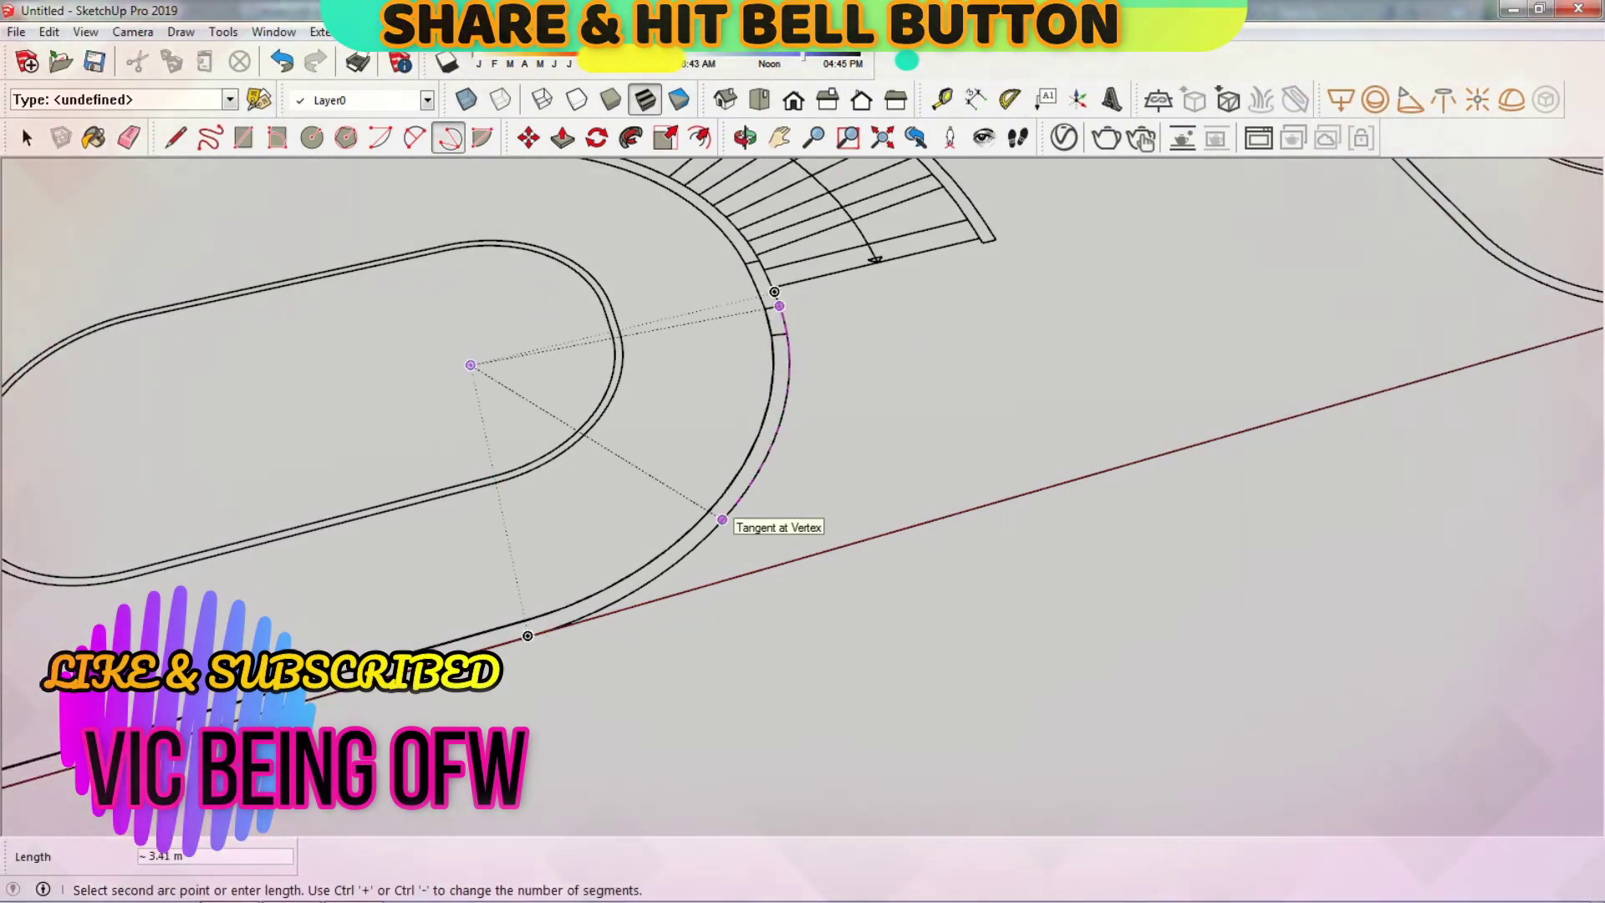
pyautogui.press('l')
pyautogui.scroll(-1, 774, 292)
pyautogui.scroll(1, 774, 291)
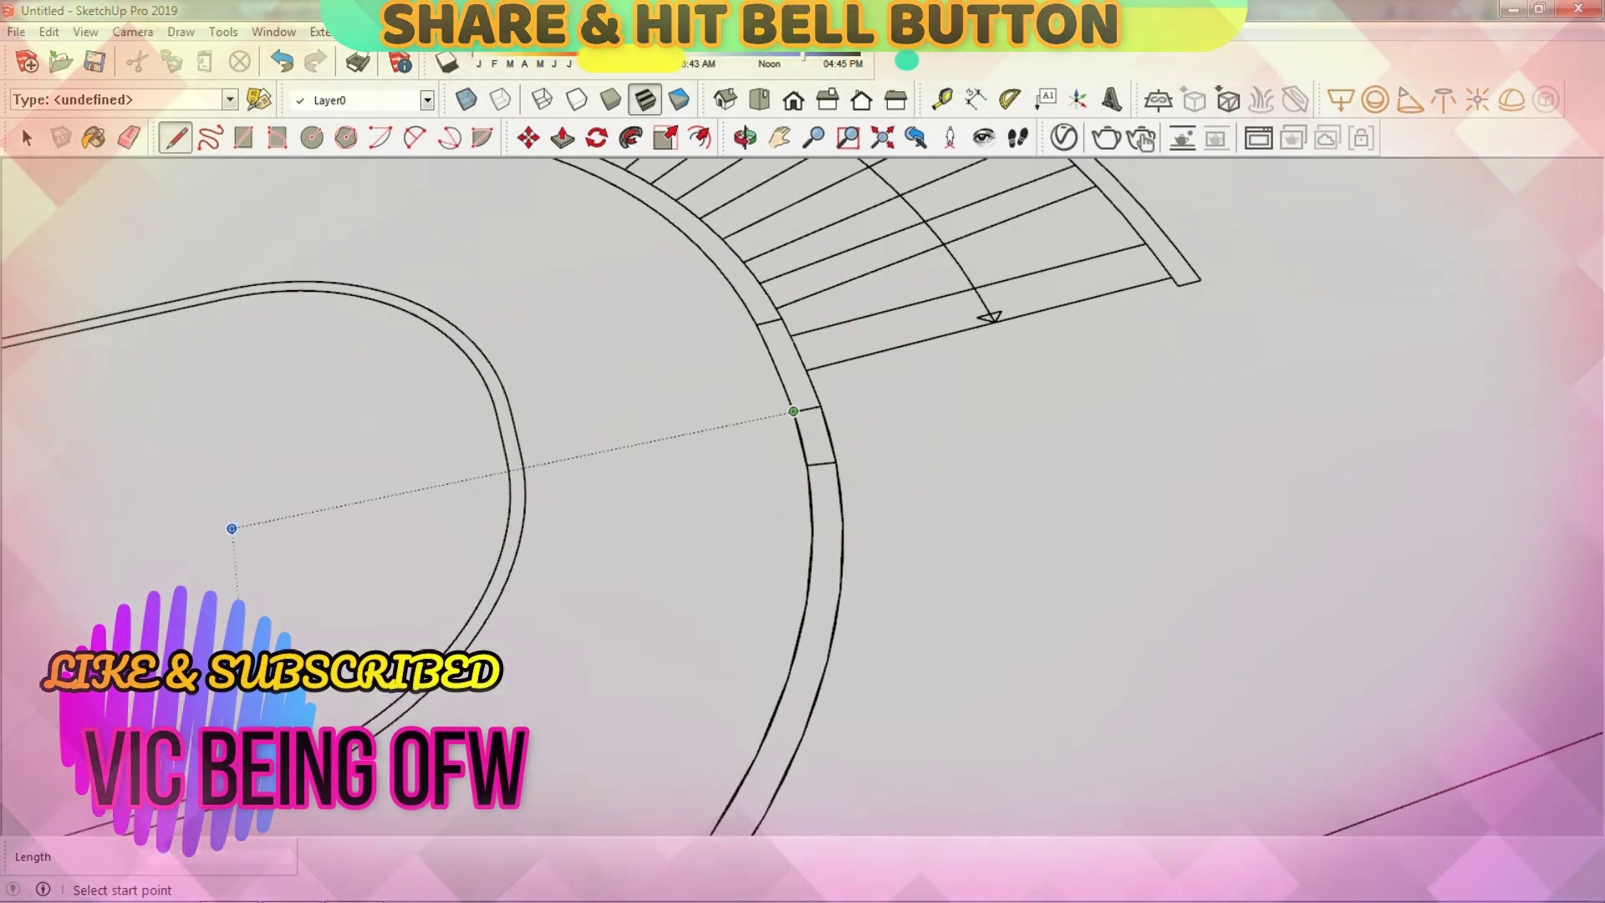
pyautogui.scroll(-2, 774, 292)
pyautogui.scroll(-3, 774, 292)
# Step: Draw a 0.2 m vertical edge up the blue axis from the site plan's corner
pyautogui.moveTo(774, 291); pyautogui.dragTo(774, 209, button='middle')
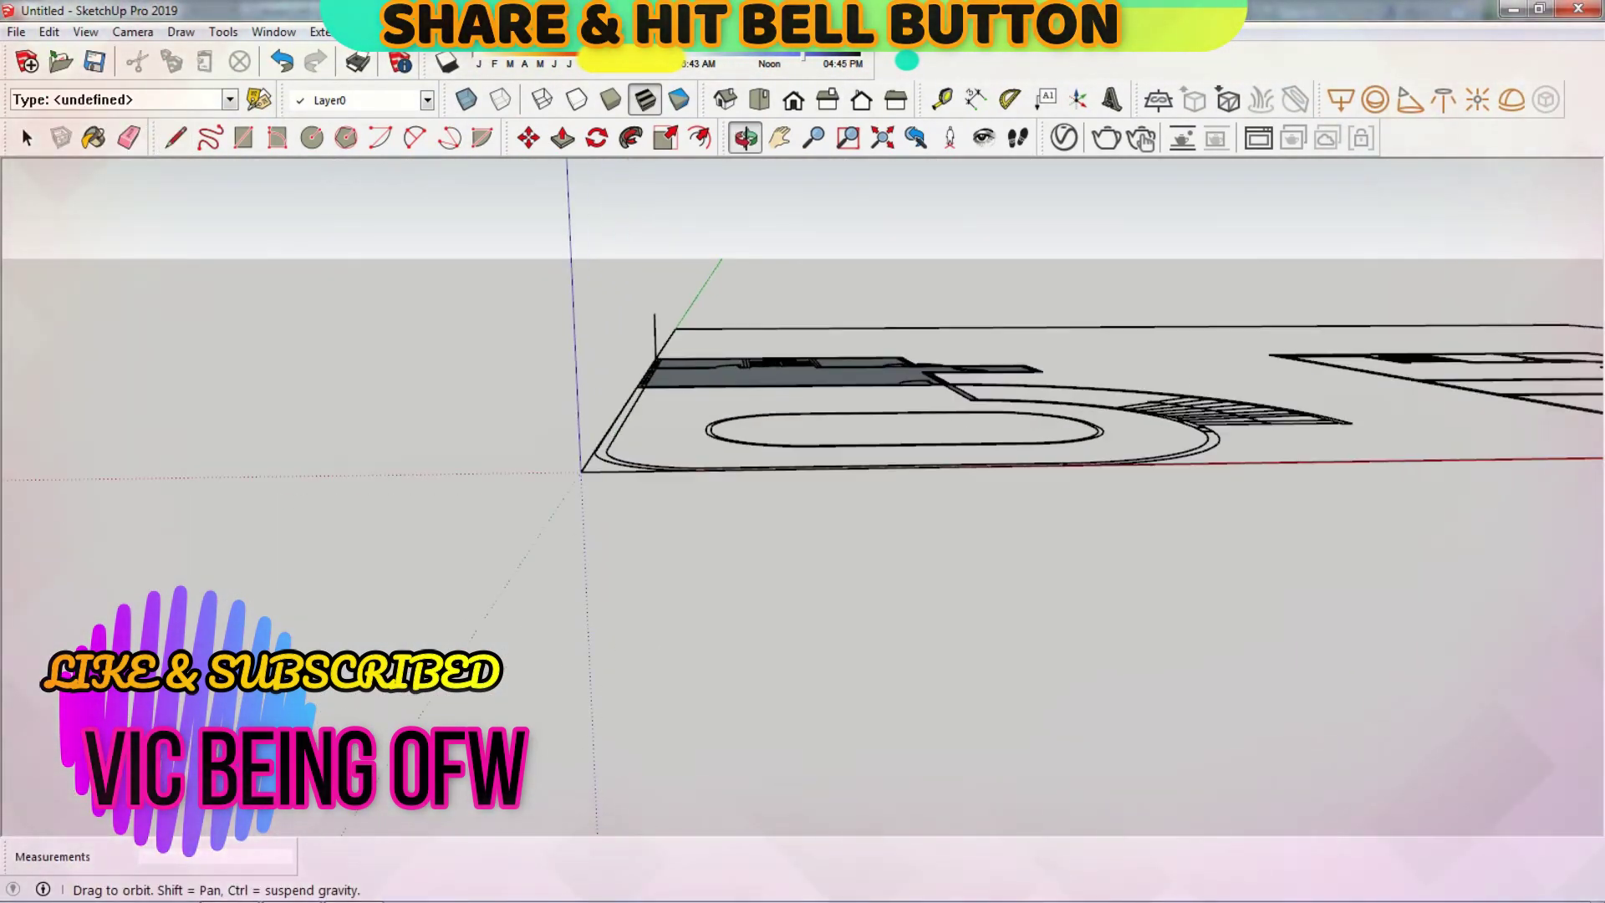
pyautogui.click(581, 484)
pyautogui.write('.2')
pyautogui.press('Return')
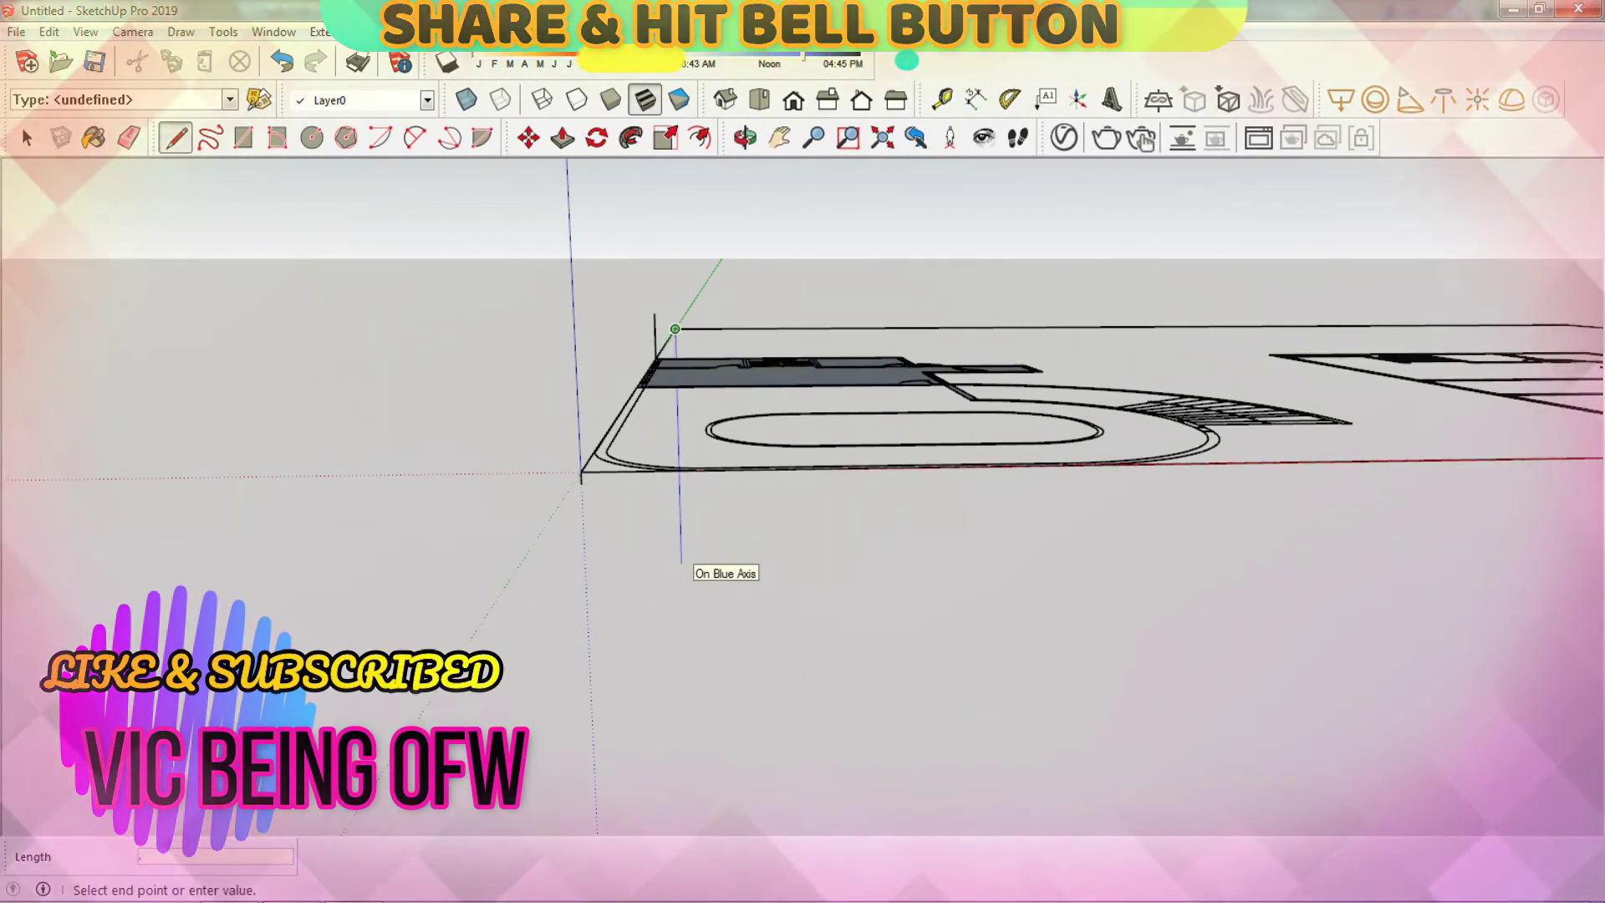
# Step: Push/Pull the site plan face up into a thin base slab
pyautogui.scroll(2, 596, 581)
pyautogui.scroll(3, 635, 418)
pyautogui.scroll(-3, 676, 316)
pyautogui.scroll(1, 502, 412)
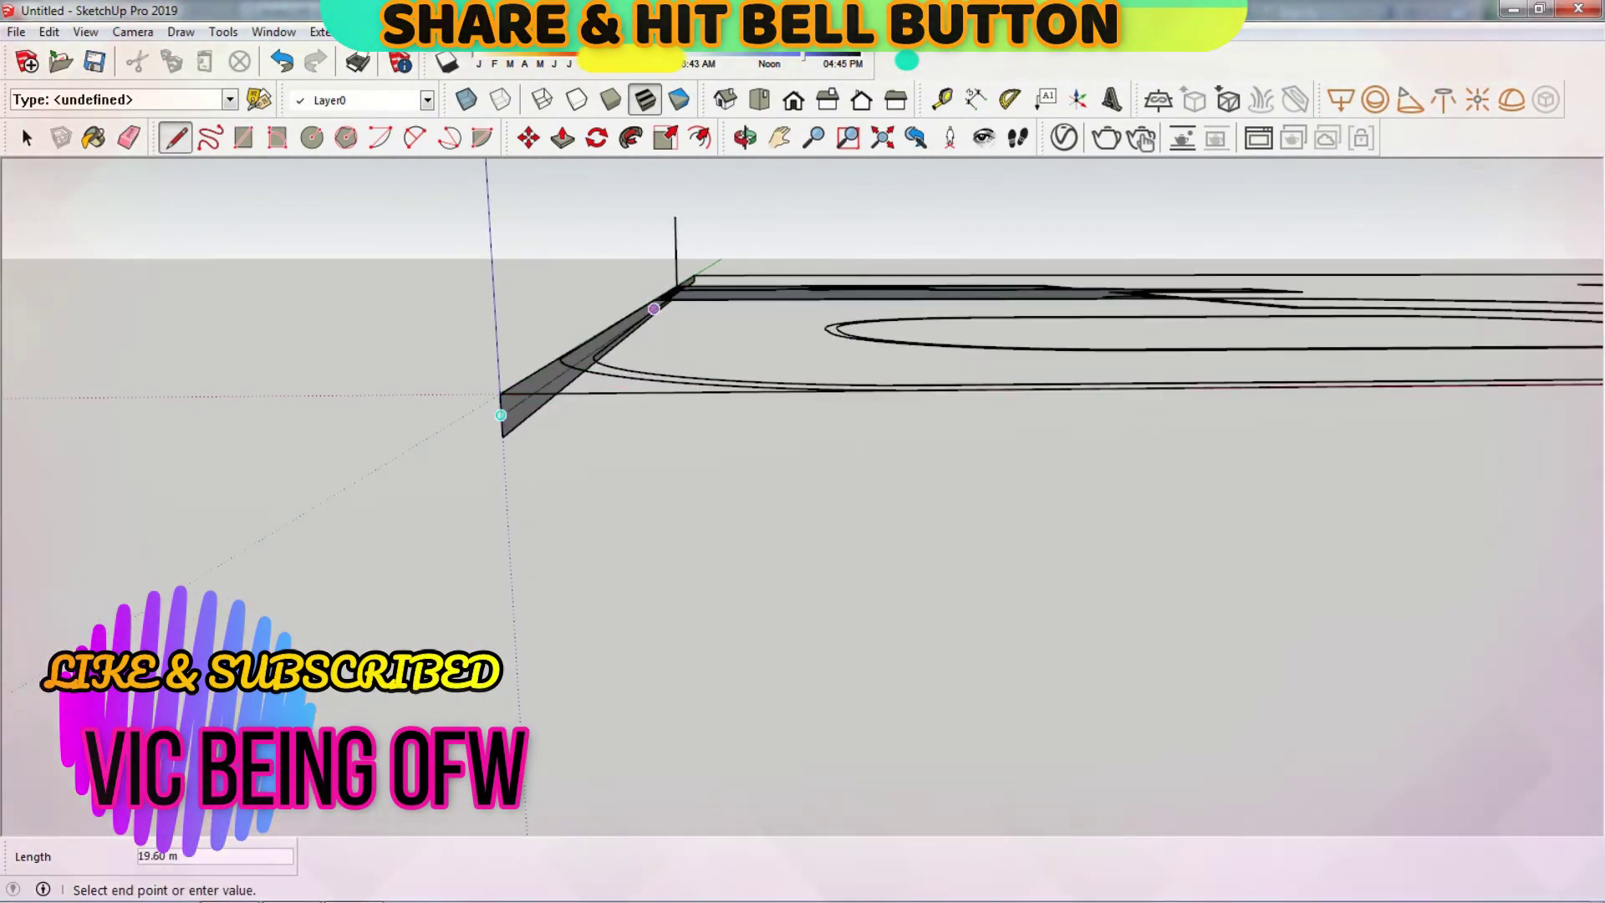
pyautogui.scroll(2, 716, 251)
pyautogui.scroll(2, 684, 284)
pyautogui.scroll(-3, 685, 284)
pyautogui.moveTo(685, 285); pyautogui.dragTo(685, 250, button='middle')
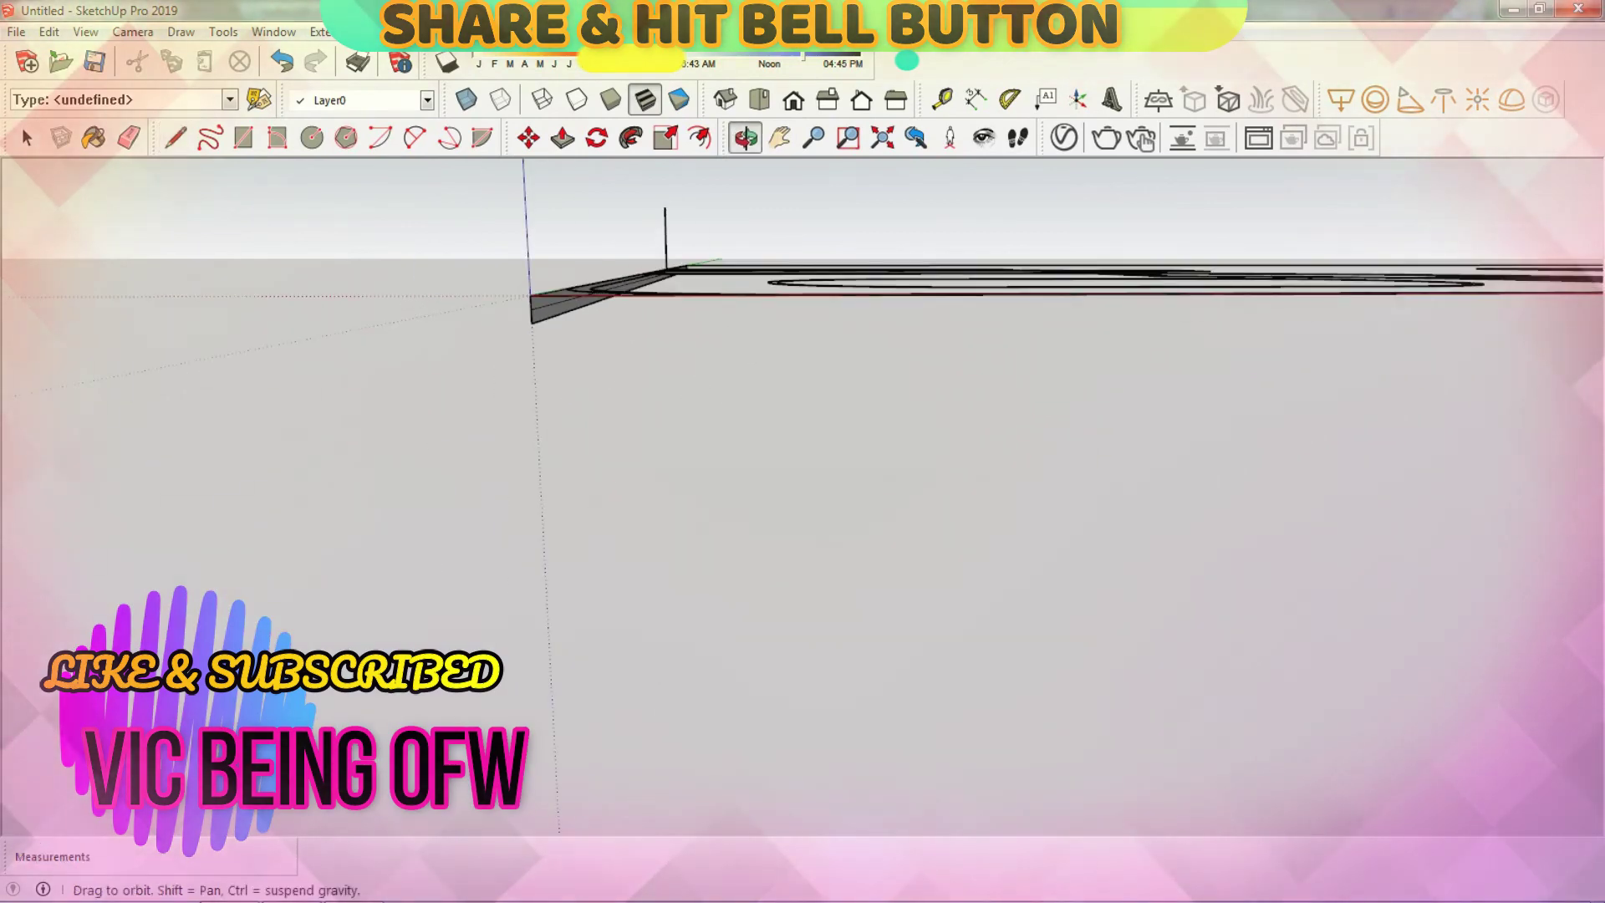
pyautogui.press('p')
pyautogui.scroll(-3, 802, 451)
pyautogui.moveTo(802, 451); pyautogui.dragTo(802, 535, button='middle')
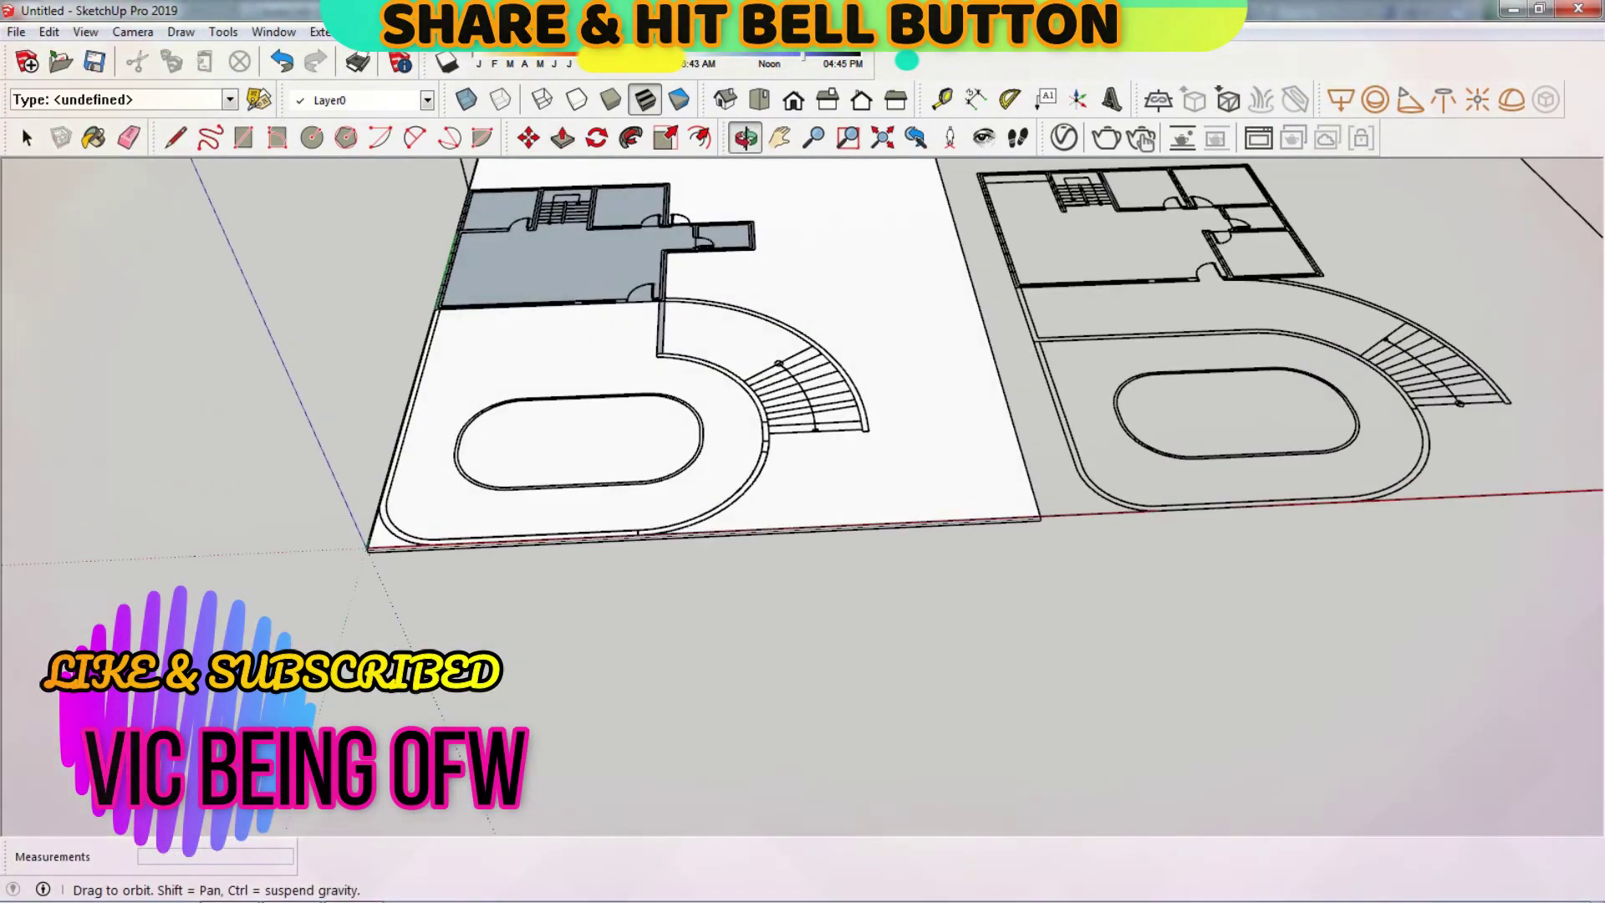
# Step: Push the ground-floor wall faces 2.5 m high around the stair hall and doorways
pyautogui.click(1359, 884)
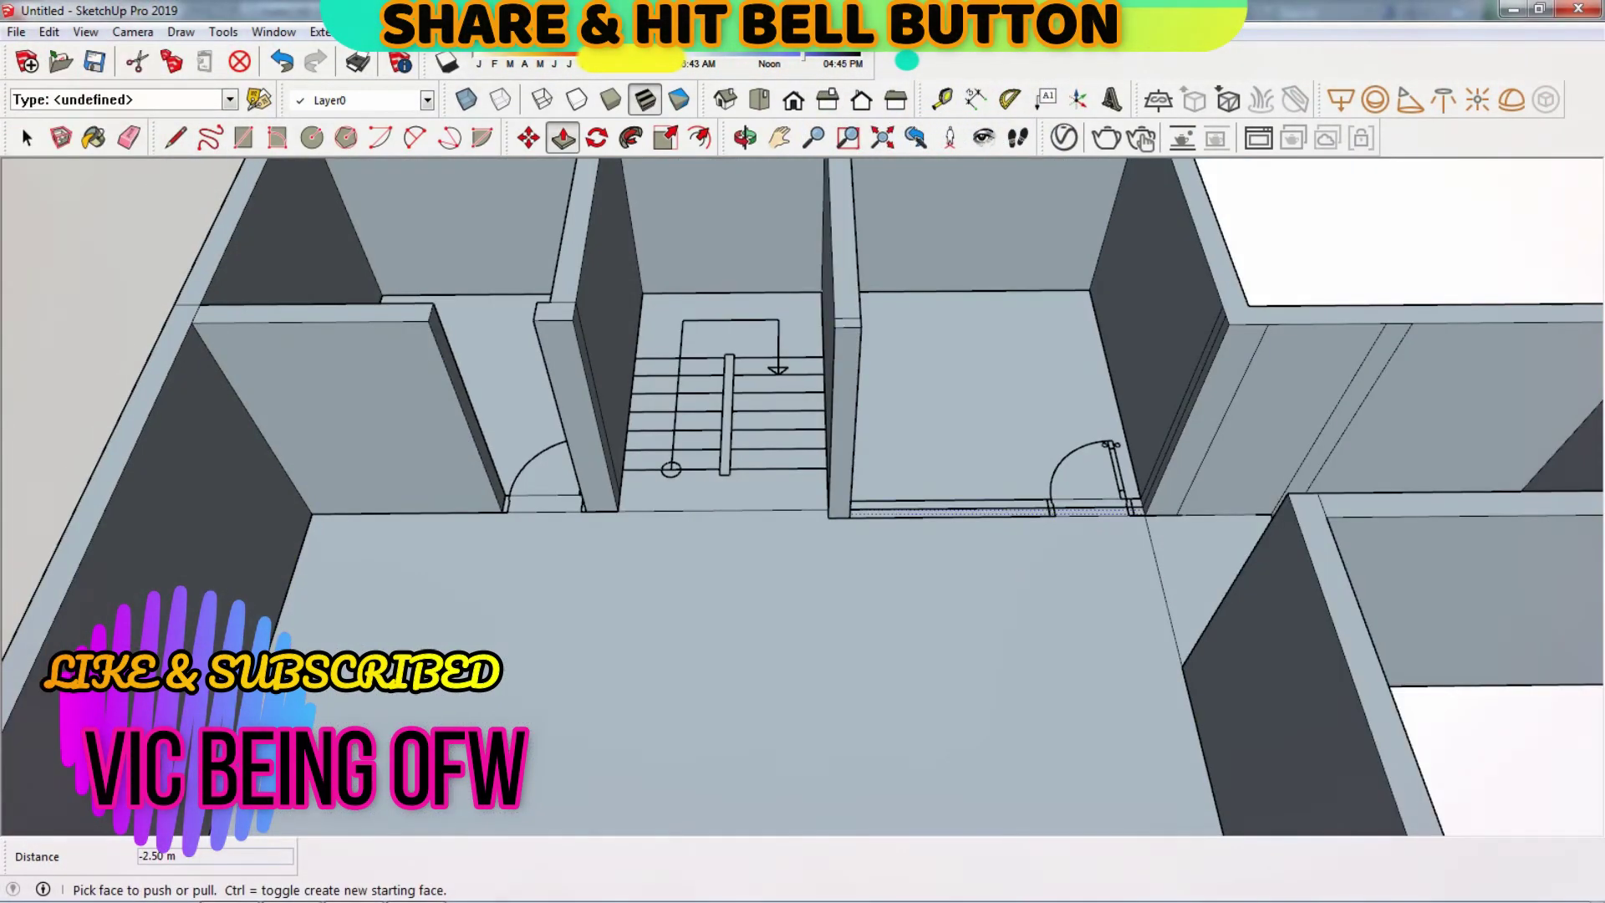
pyautogui.press('r')
pyautogui.scroll(-3, 1039, 645)
pyautogui.press('p')
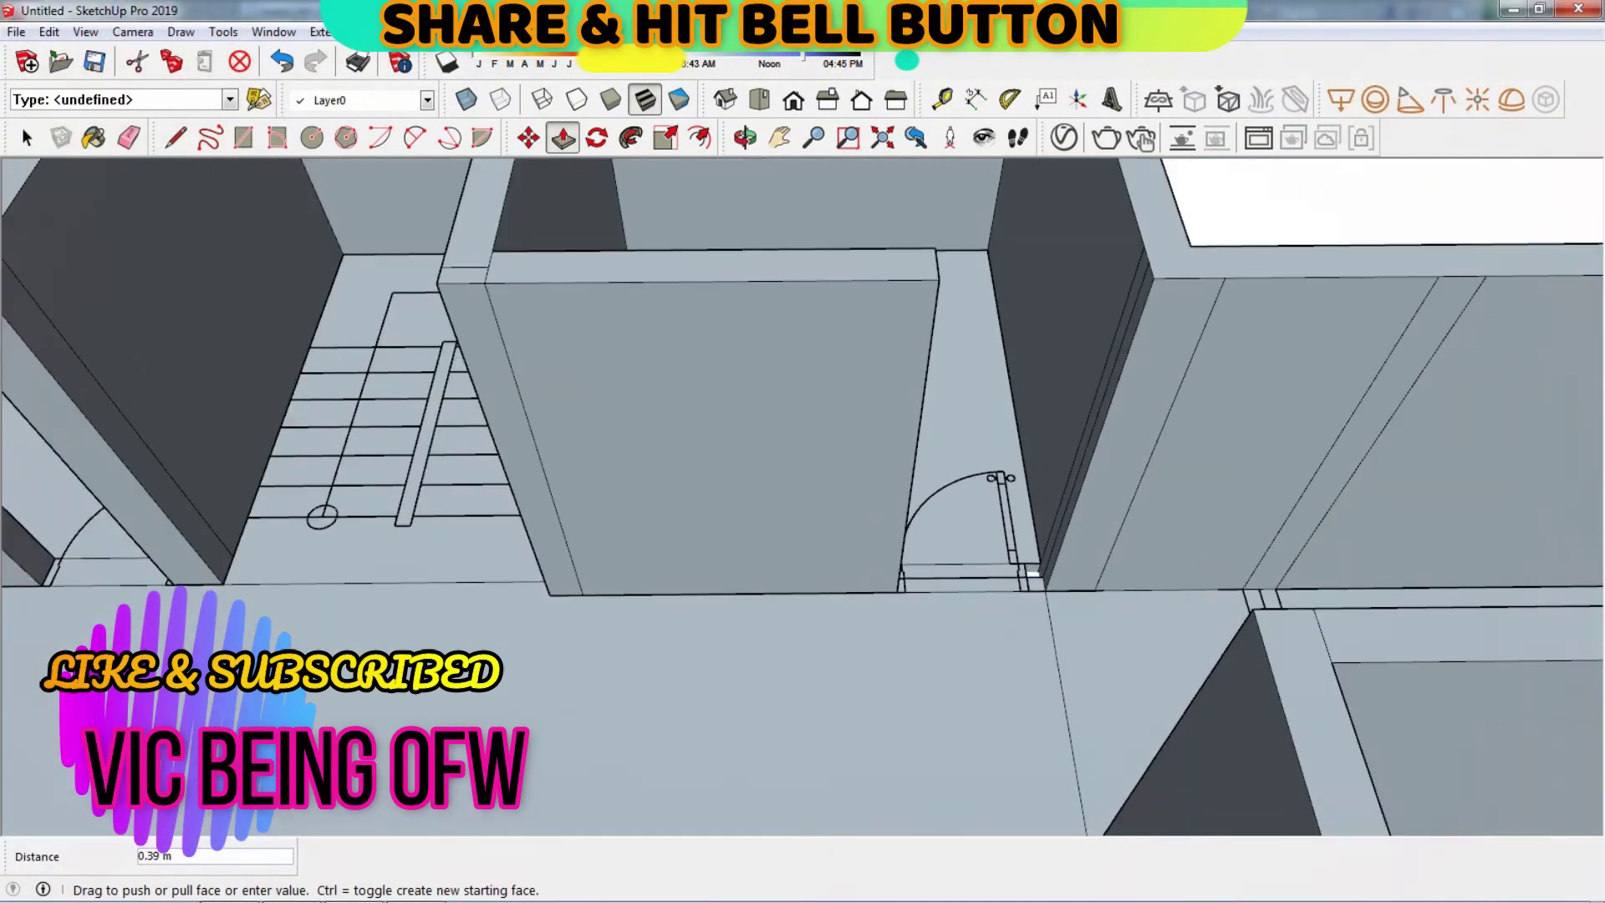
pyautogui.write('-2.5')
pyautogui.press('Return')
pyautogui.scroll(2, 1145, 267)
# Step: Place a door-height guide on the door wall and draw the header line
pyautogui.press('e')
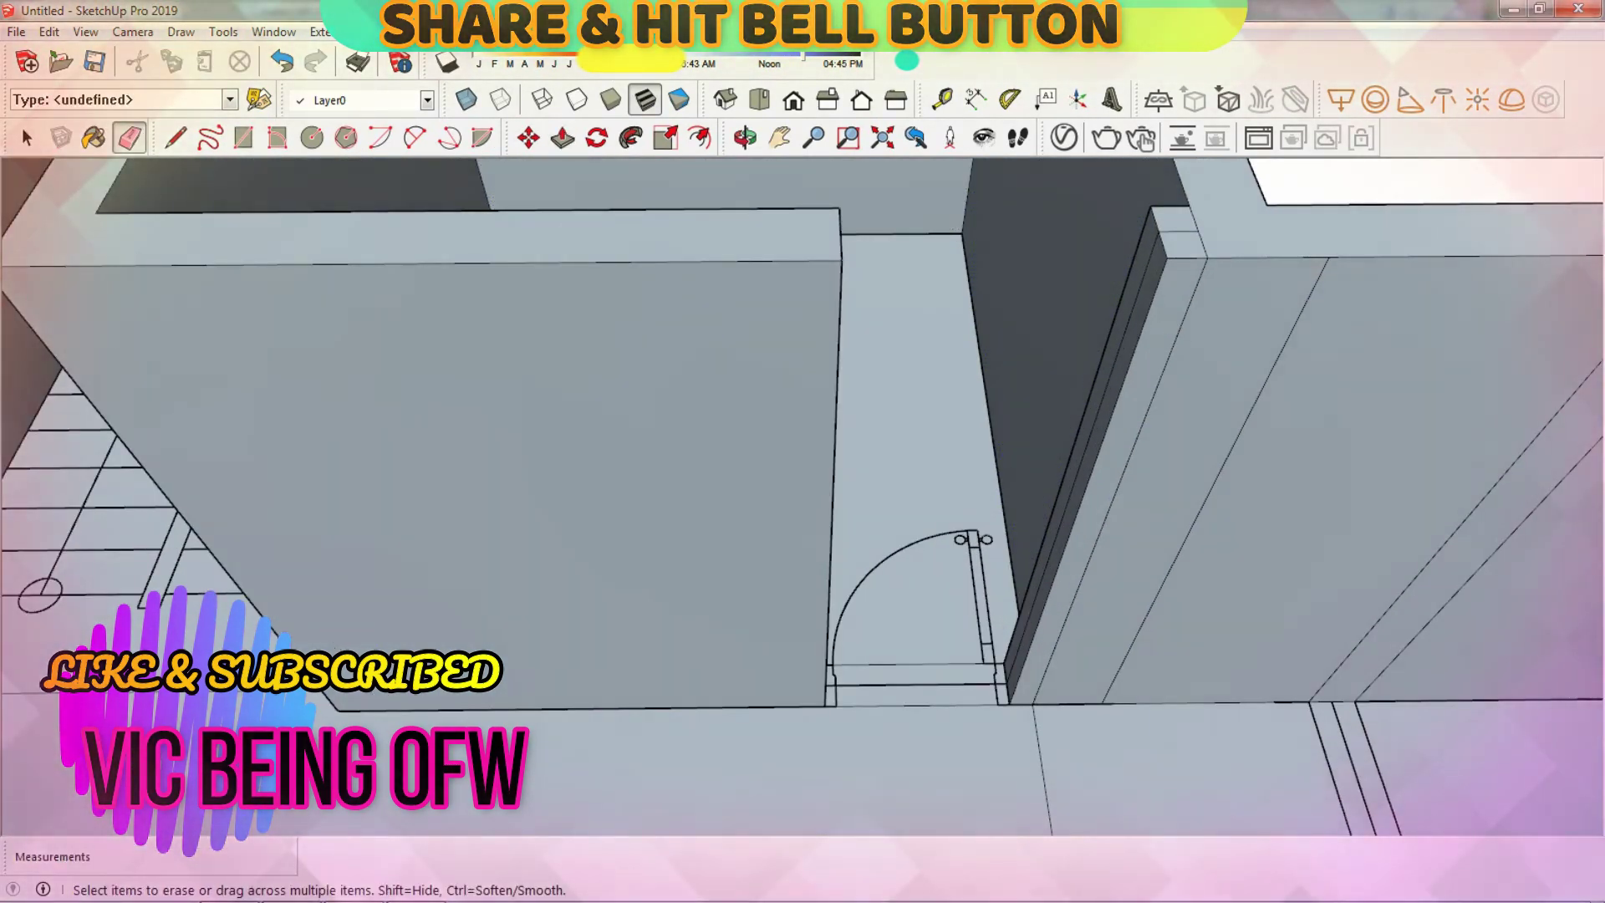
pyautogui.scroll(2, 1145, 267)
pyautogui.press('t')
pyautogui.click(1015, 736)
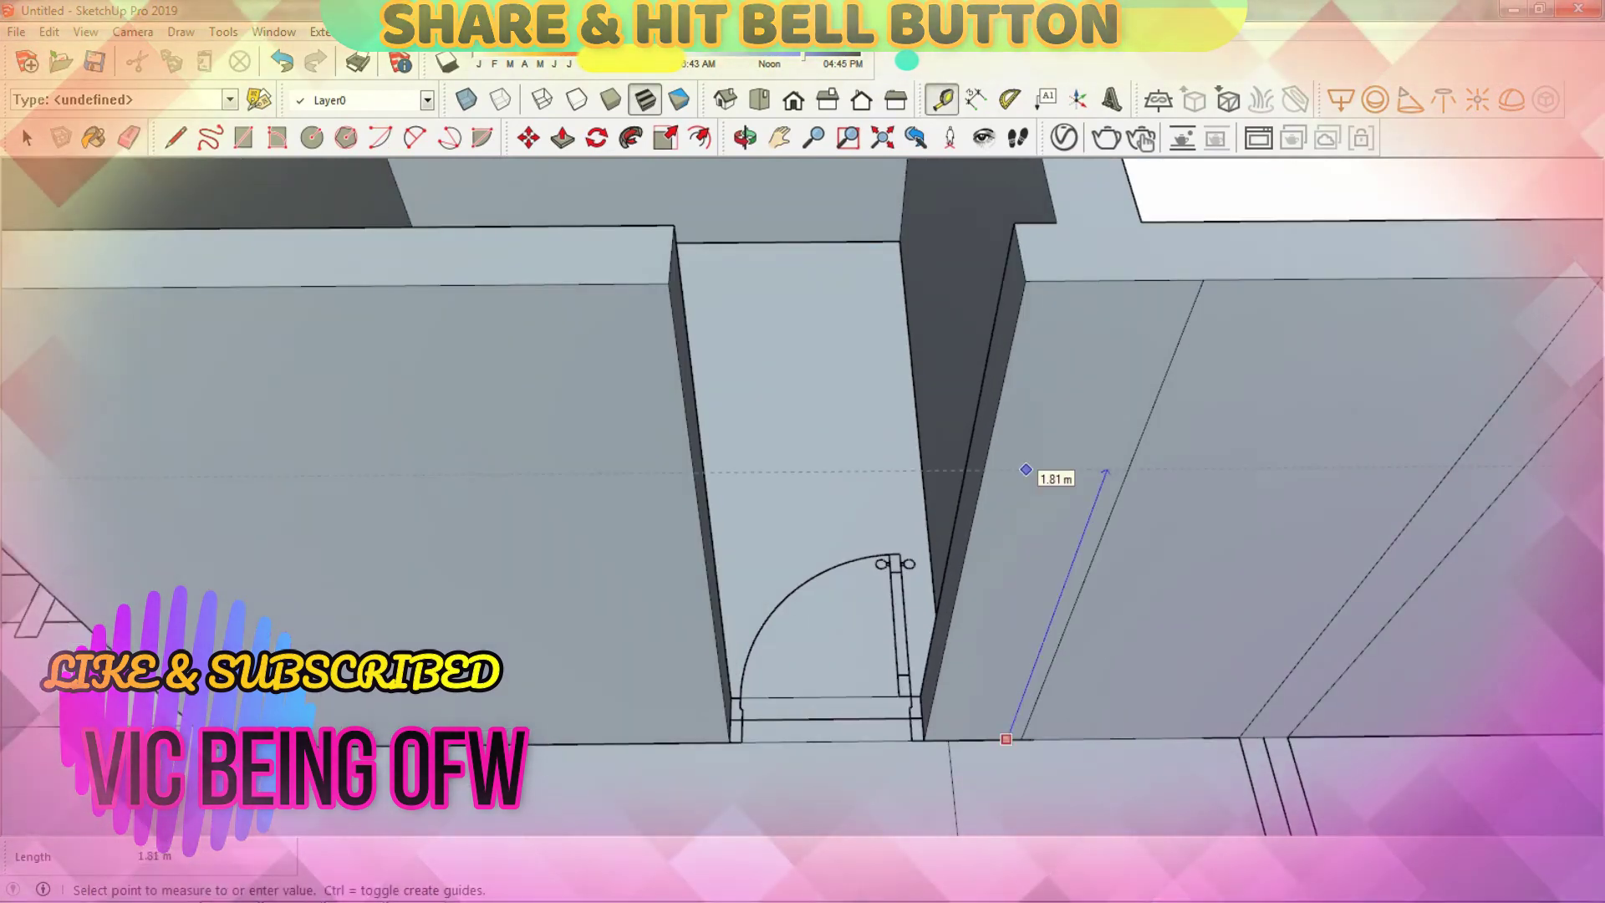
pyautogui.click(1078, 452)
pyautogui.press('l')
pyautogui.click(1020, 369)
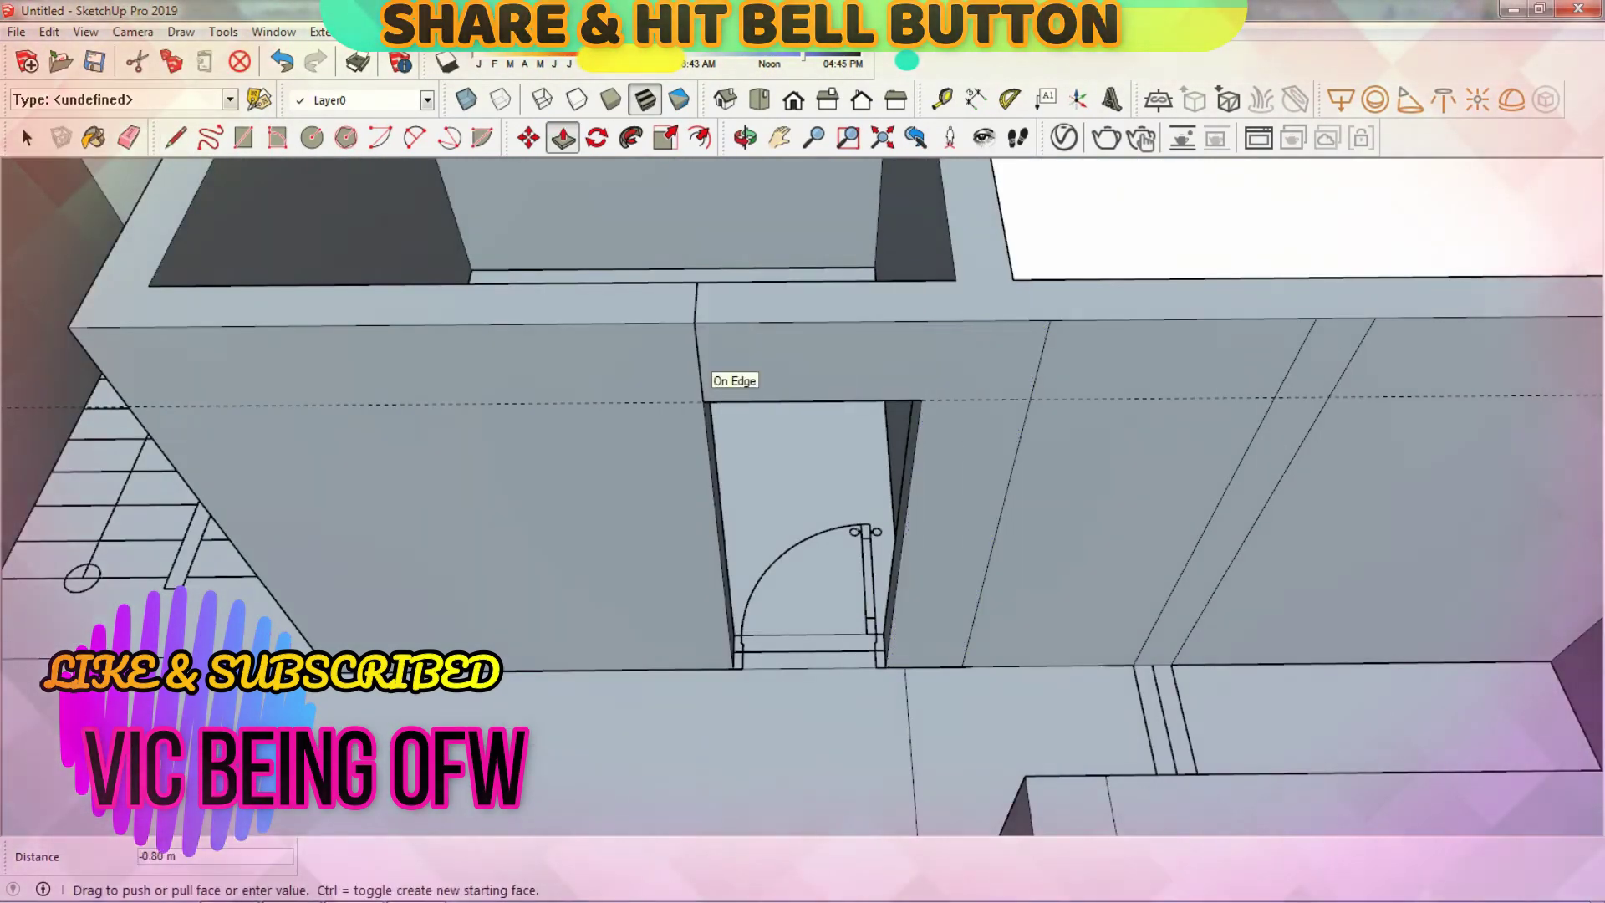
pyautogui.press('e')
# Step: Measure the 2.05 m door height at another doorway and push the header face across
pyautogui.moveTo(802, 451); pyautogui.dragTo(948, 552)
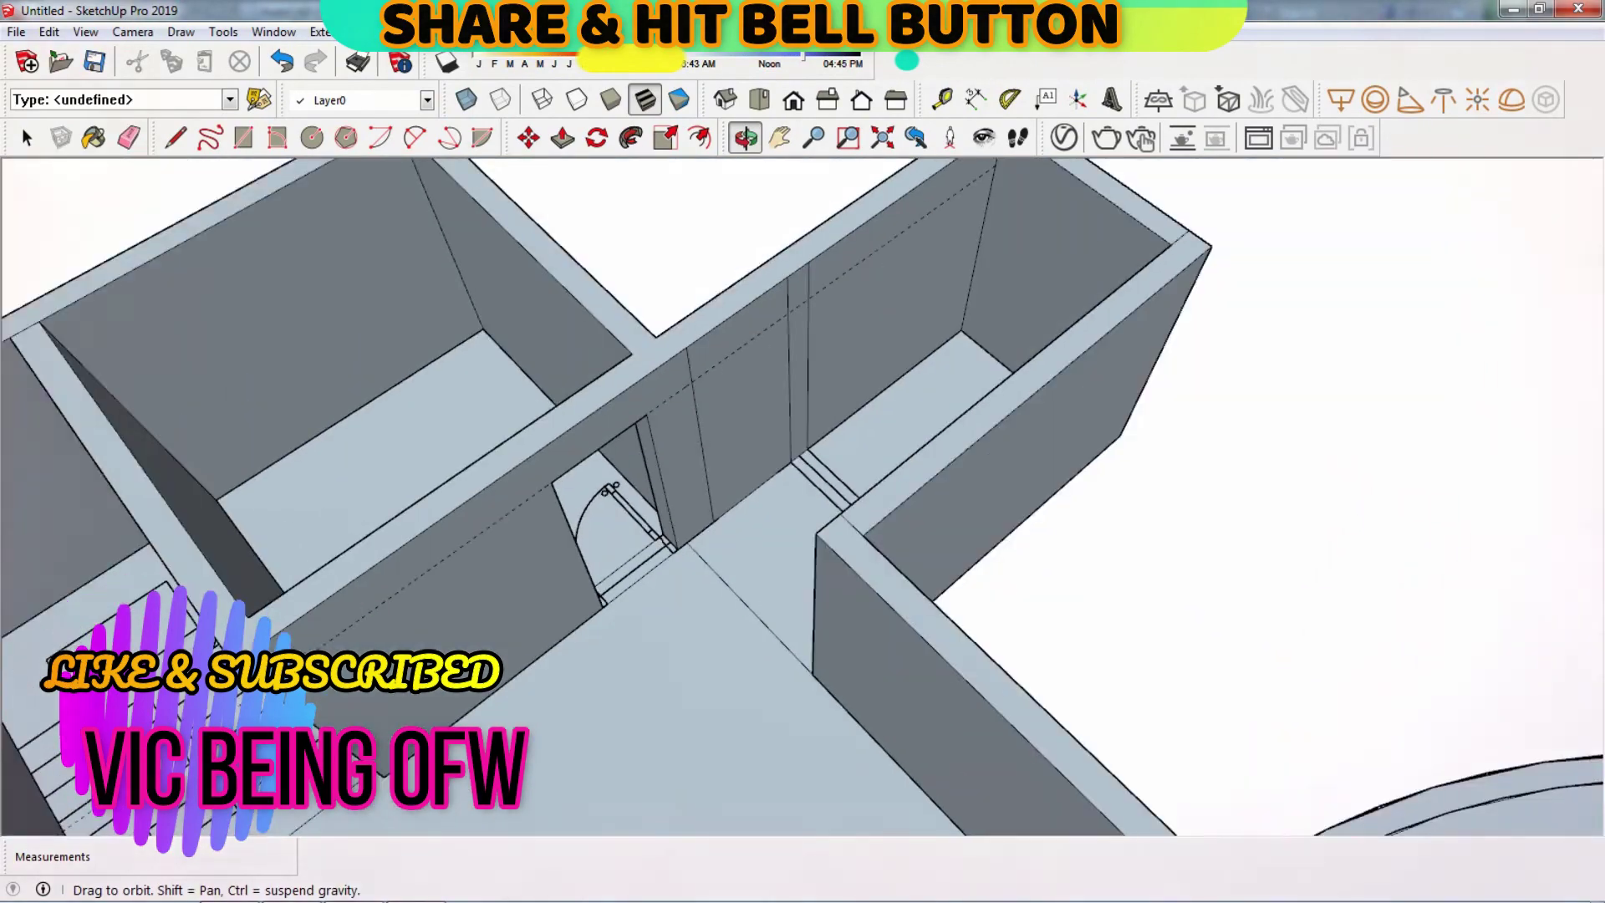
pyautogui.rightClick(949, 552)
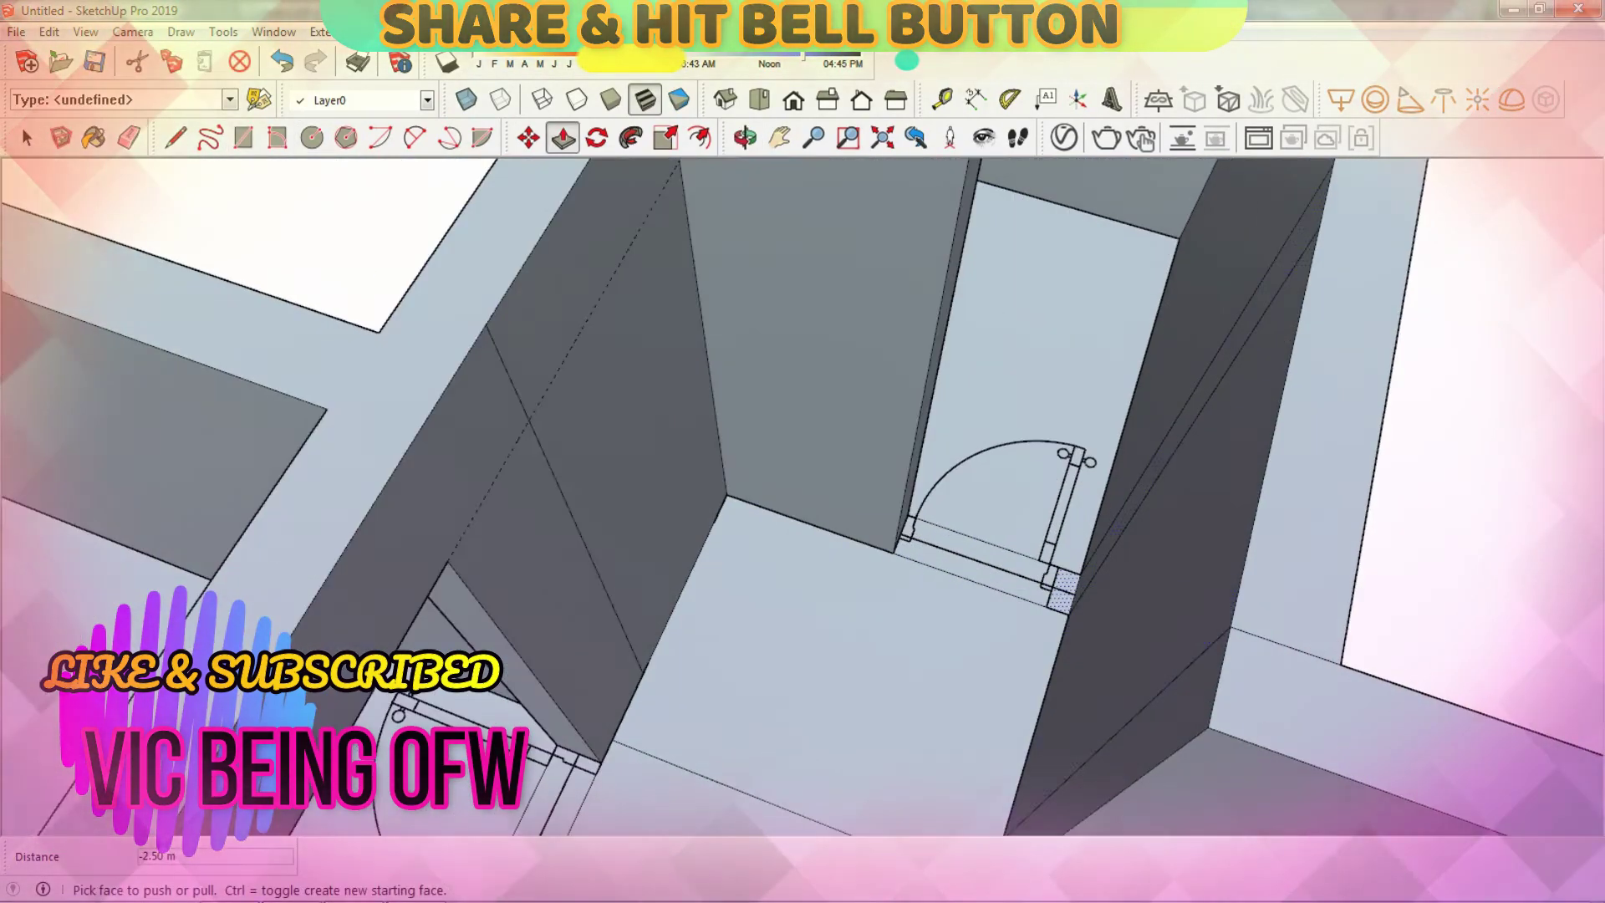
pyautogui.moveTo(870, 518); pyautogui.dragTo(928, 502, button='middle')
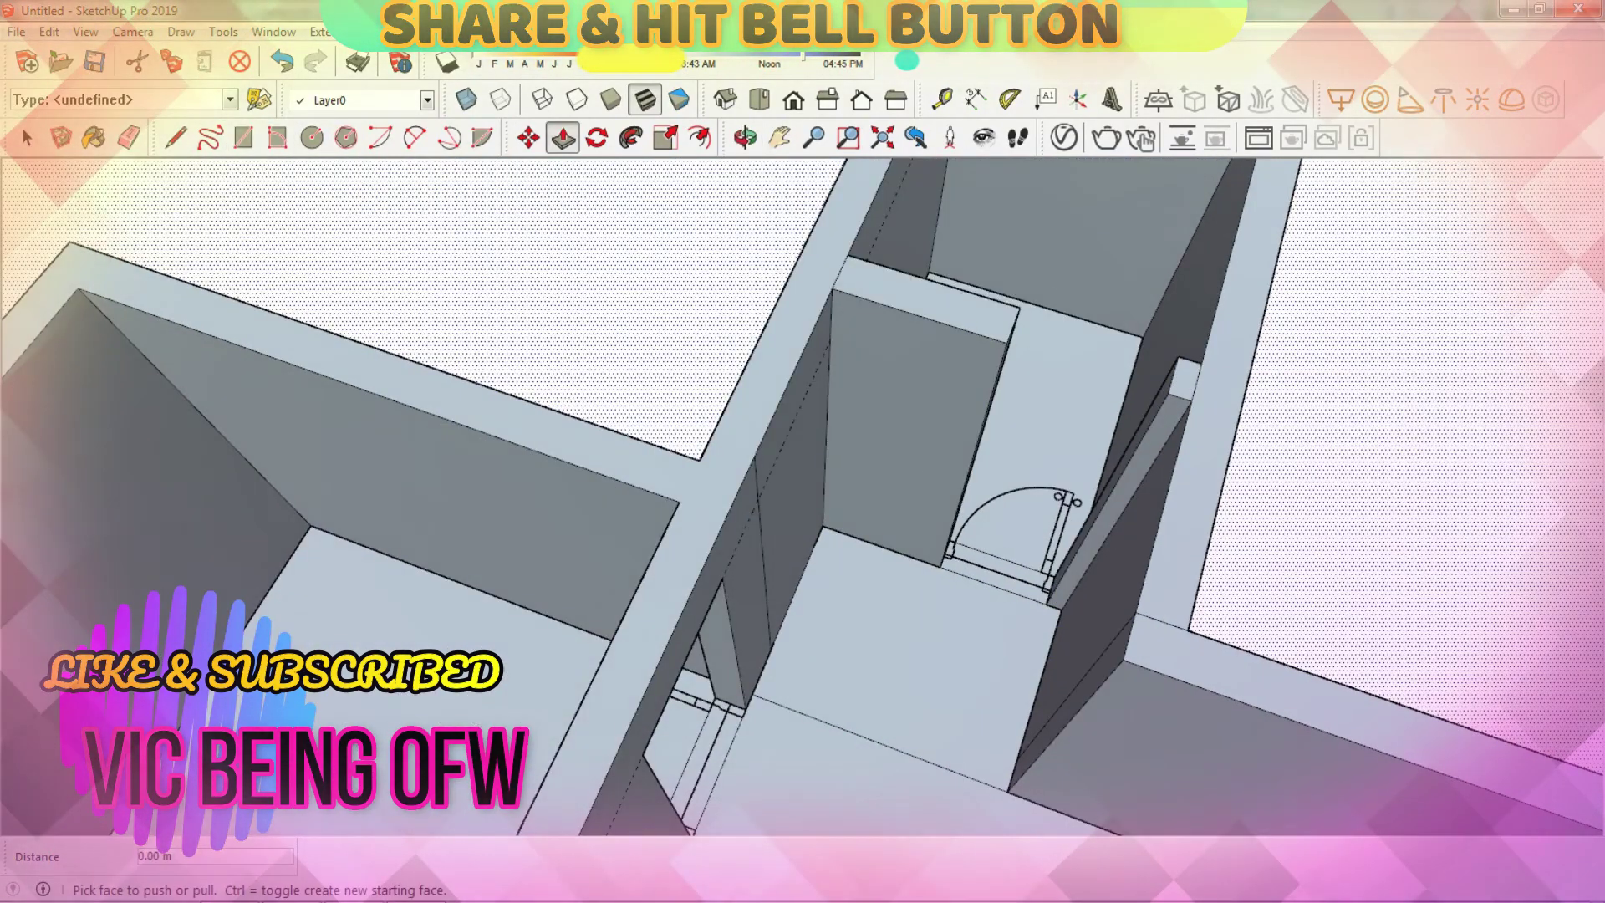
pyautogui.press('t')
pyautogui.click(910, 554)
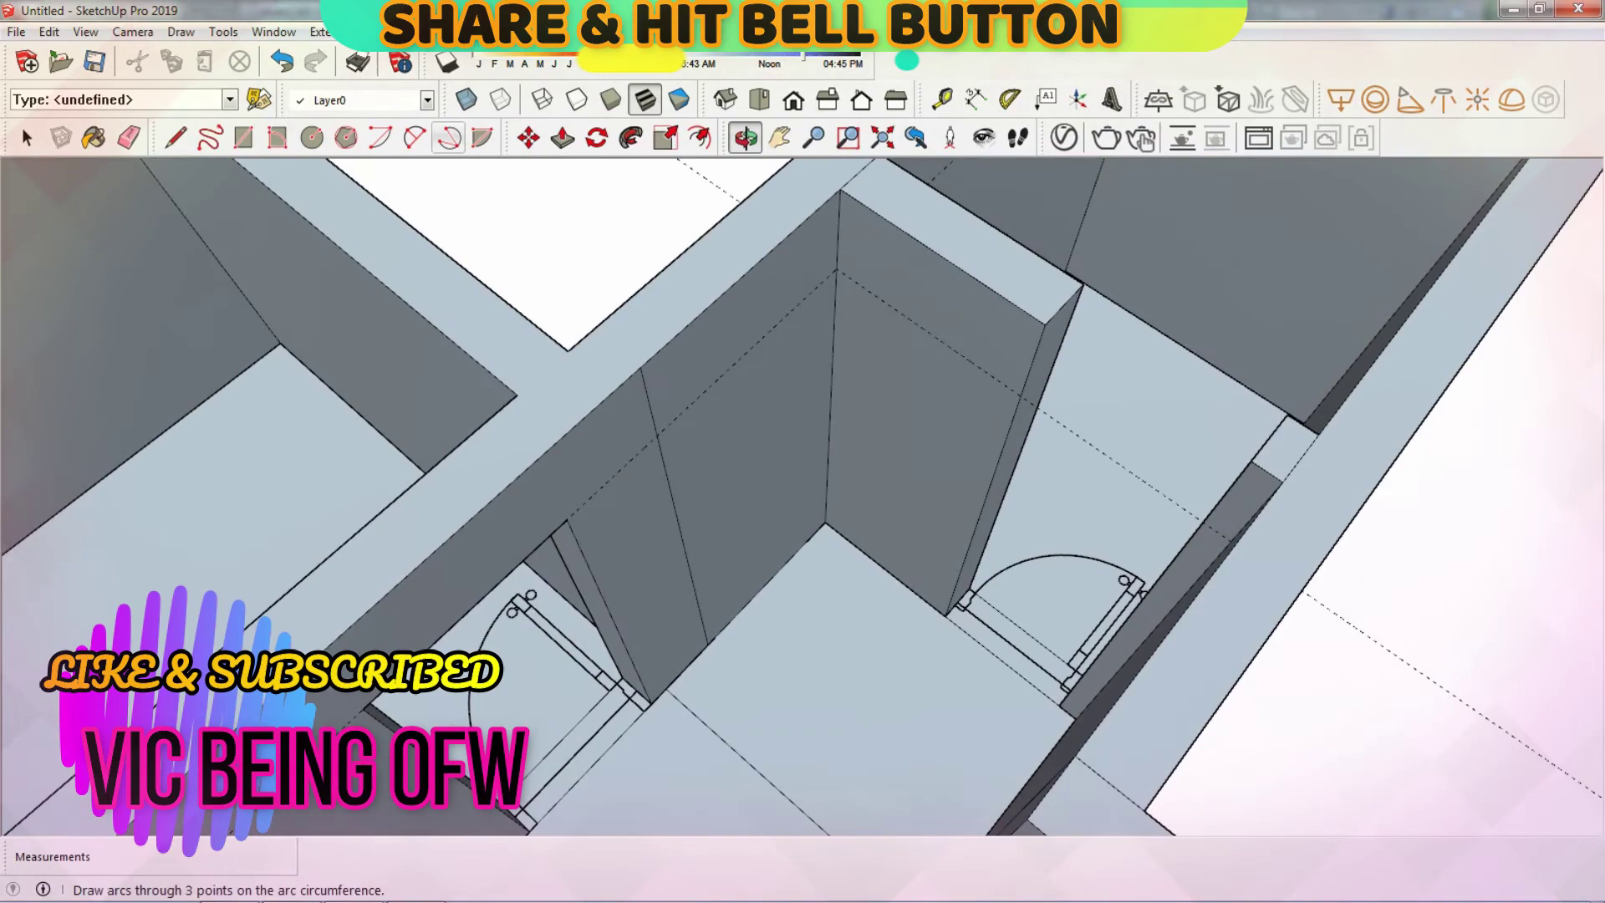
pyautogui.moveTo(911, 257); pyautogui.dragTo(1053, 315, button='middle')
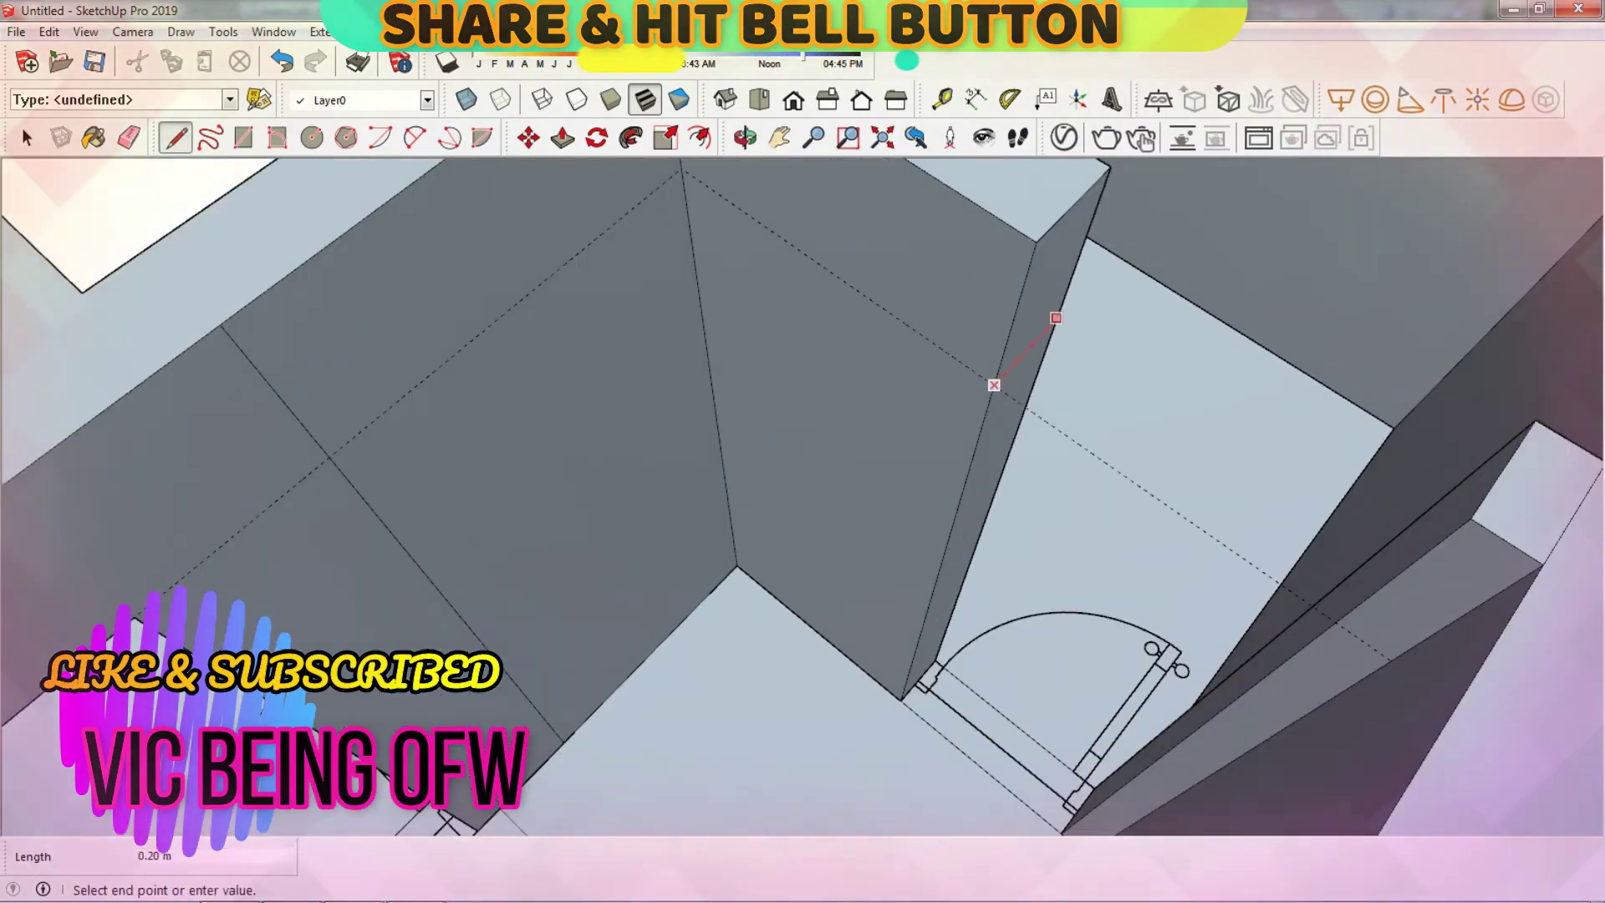
pyautogui.press('p')
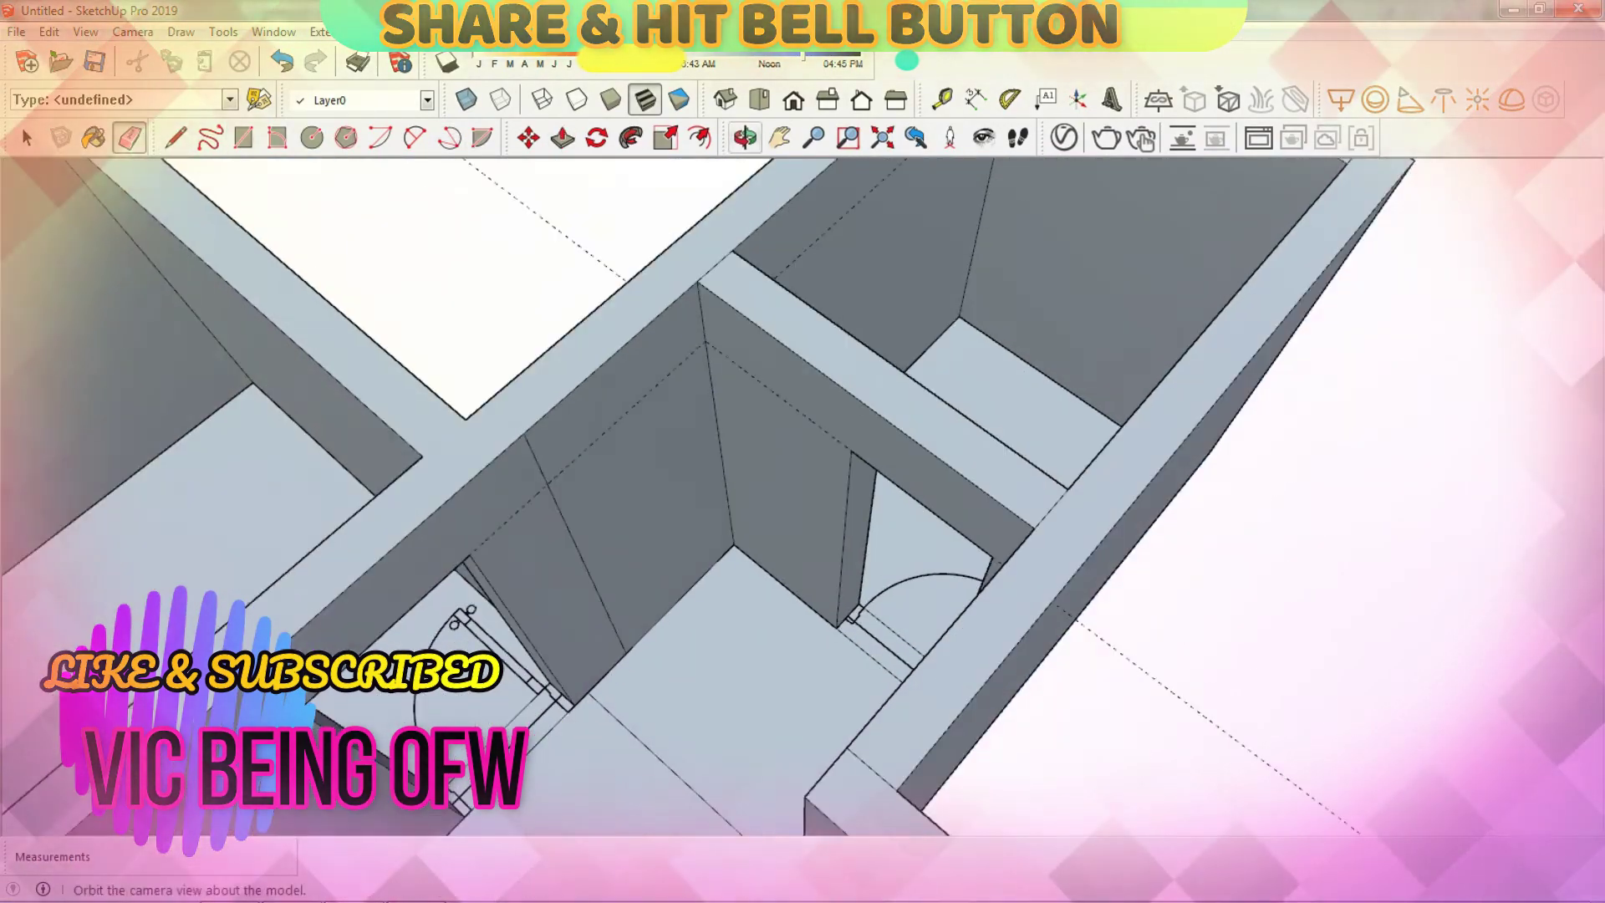
pyautogui.moveTo(802, 451)
pyautogui.mouseDown(button='middle')
pyautogui.moveTo(752, 434)
pyautogui.moveTo(803, 451)
pyautogui.moveTo(802, 401)
pyautogui.mouseUp(button='middle')
# Step: Set Tape Measure guides at the column height on the side wall
pyautogui.scroll(-5, 802, 452)
pyautogui.scroll(5, 802, 452)
pyautogui.press('t')
pyautogui.click(400, 496)
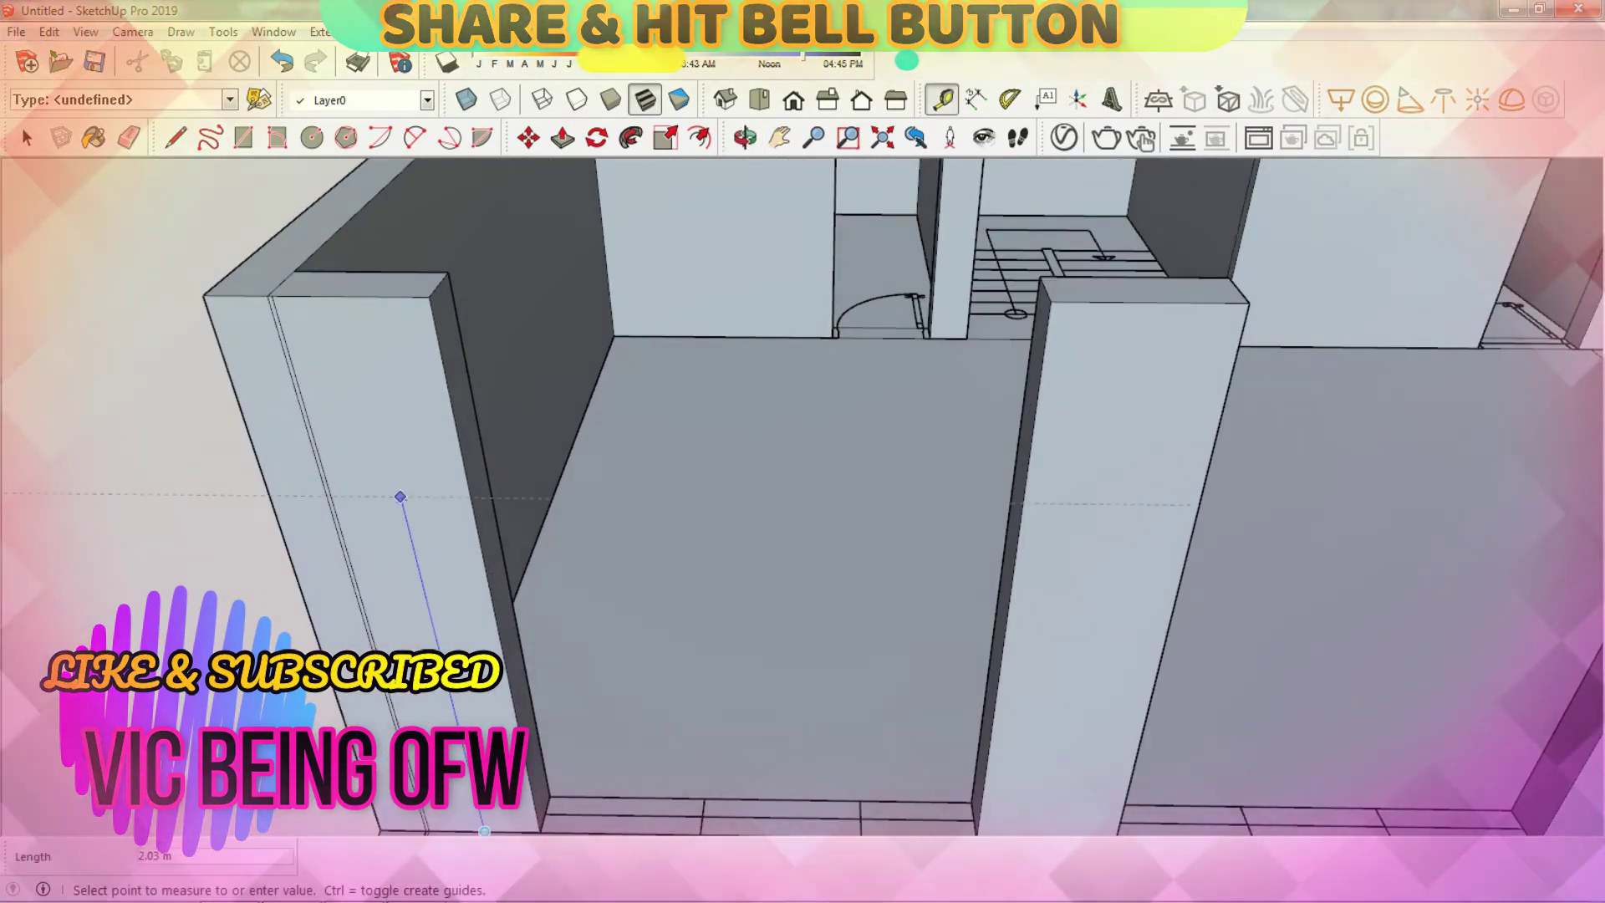
pyautogui.click(373, 297)
pyautogui.click(379, 296)
pyautogui.scroll(2, 803, 501)
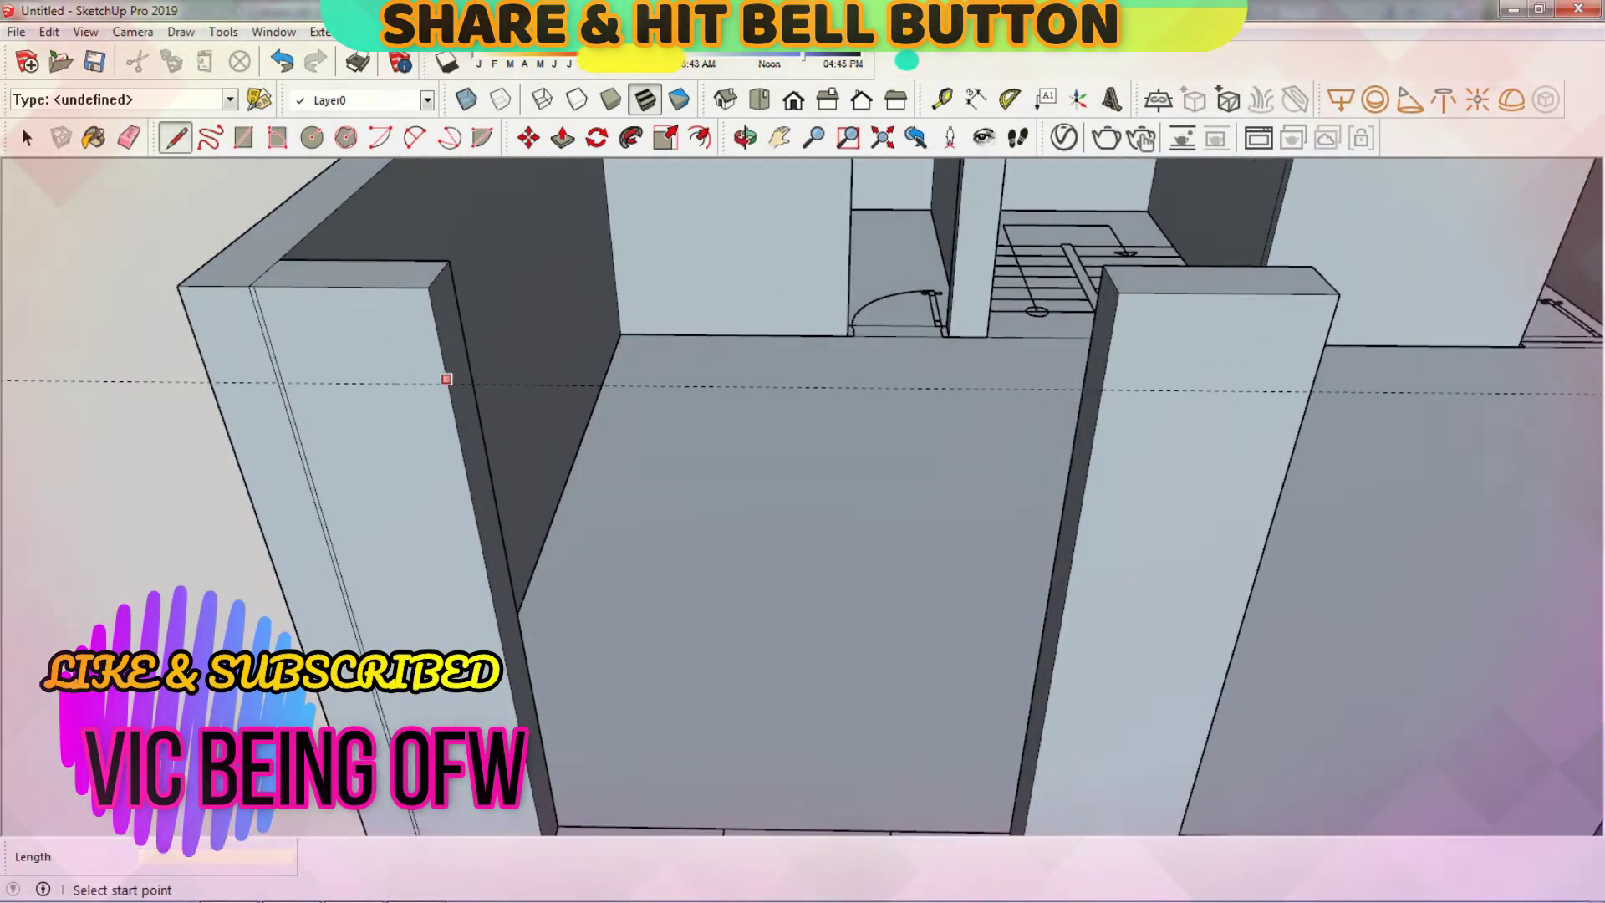
pyautogui.press('p')
pyautogui.scroll(-2, 802, 501)
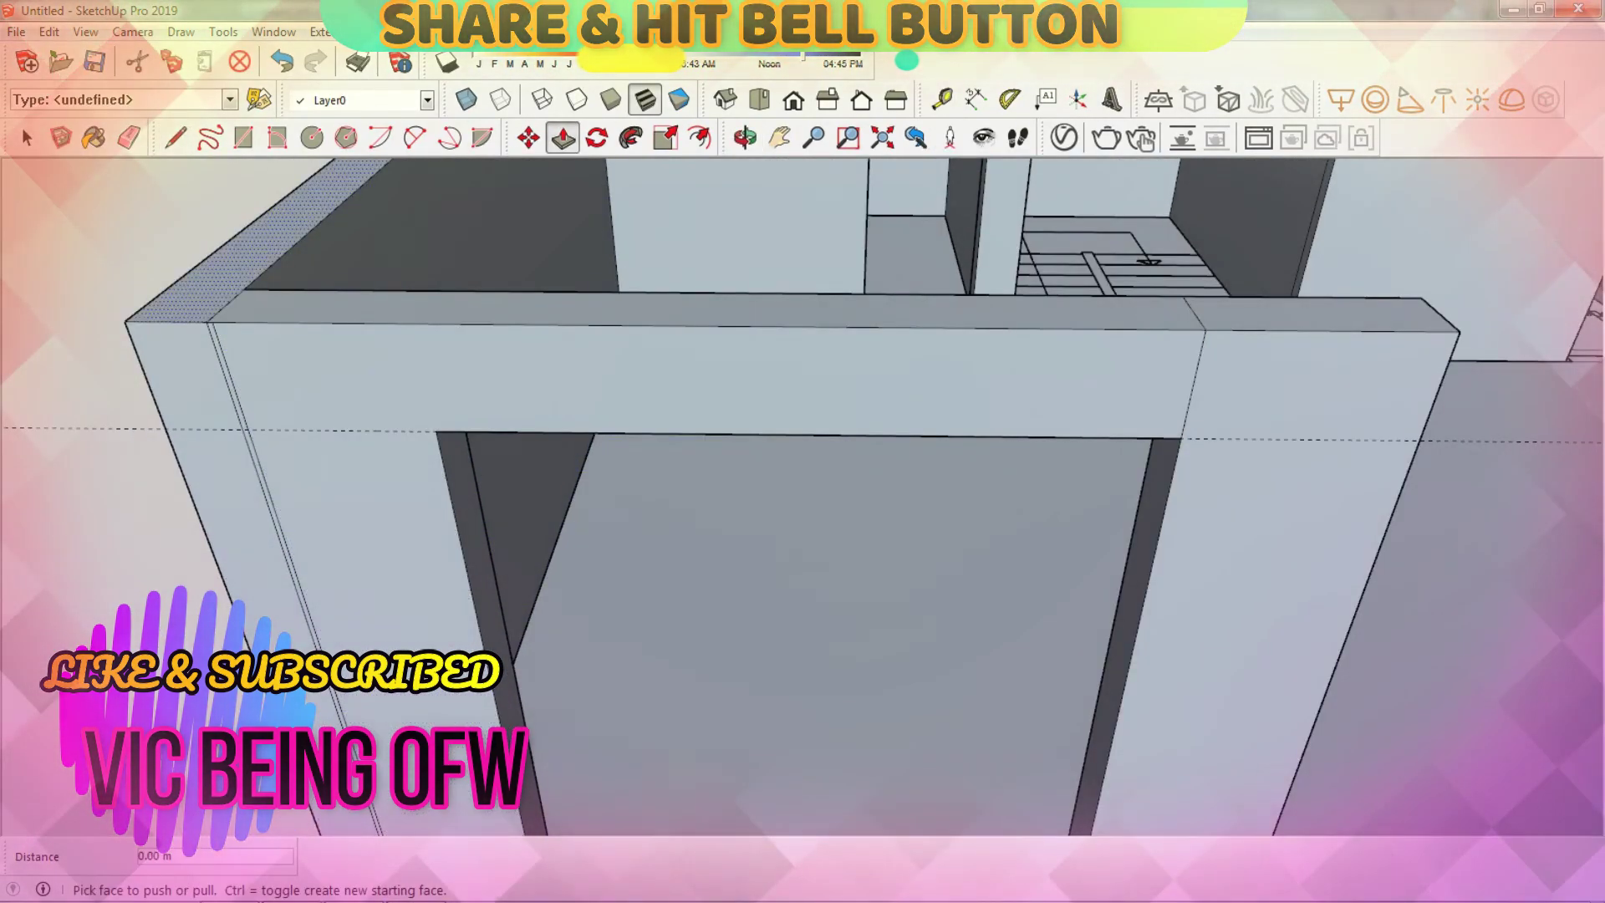
pyautogui.moveTo(803, 502)
pyautogui.mouseDown(button='middle')
pyautogui.moveTo(802, 376)
pyautogui.moveTo(752, 292)
pyautogui.mouseUp(button='middle')
pyautogui.press('space')
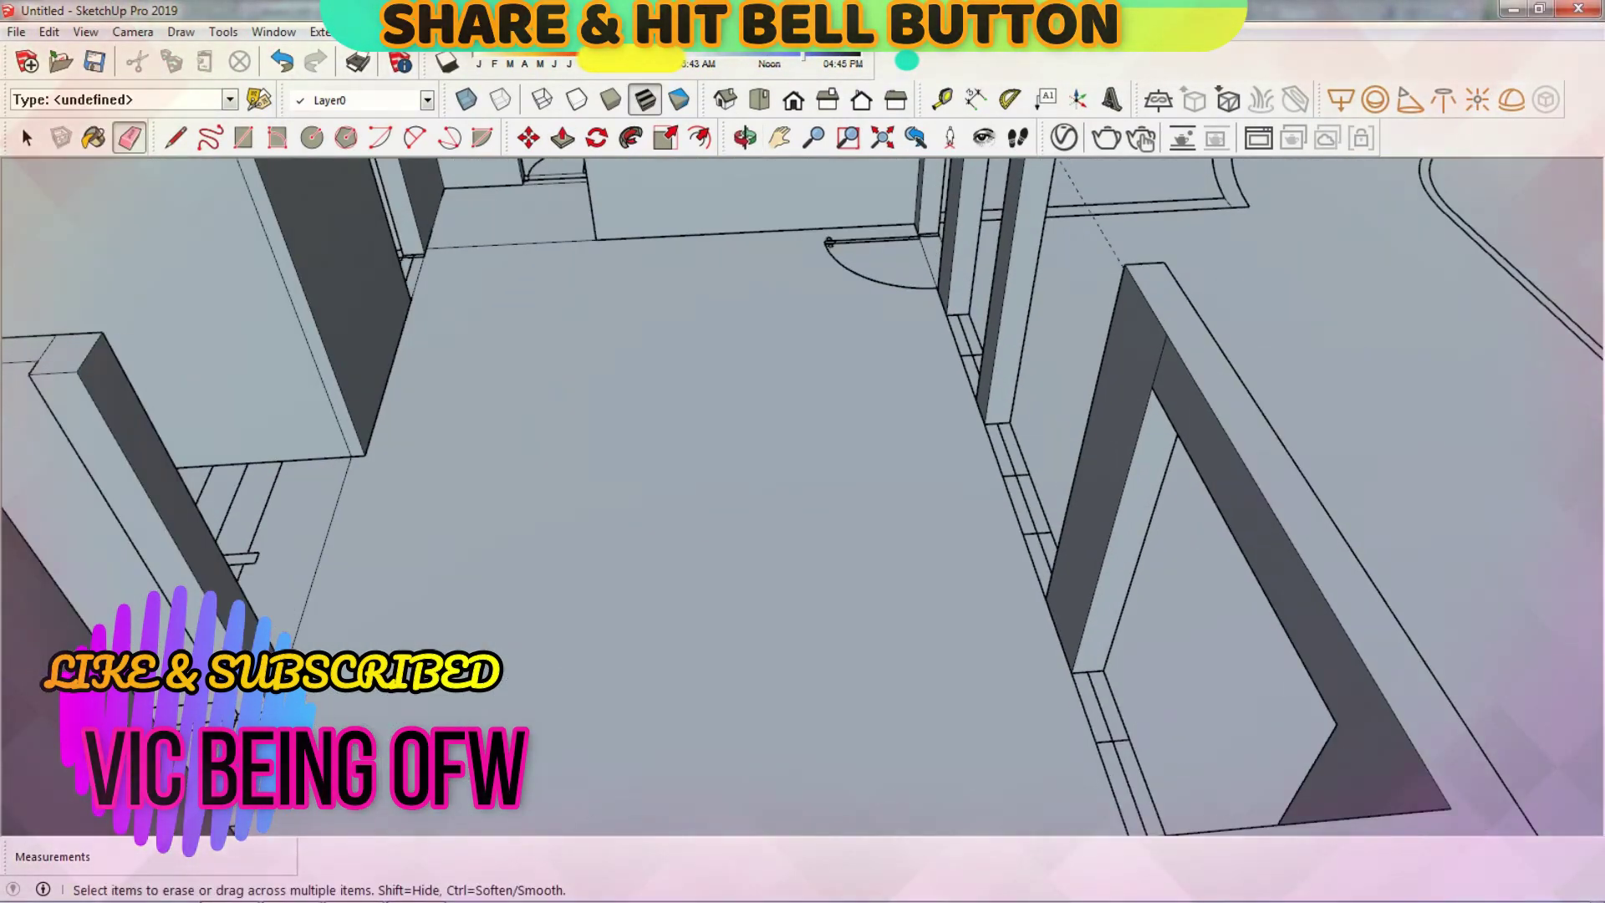
pyautogui.moveTo(802, 502)
pyautogui.mouseDown(button='middle')
pyautogui.moveTo(752, 418)
pyautogui.moveTo(339, 369)
pyautogui.moveTo(502, 317)
pyautogui.moveTo(585, 418)
pyautogui.moveTo(828, 493)
pyautogui.mouseUp(button='middle')
# Step: Pull the column top out into a long beam spanning the openings
pyautogui.press('l')
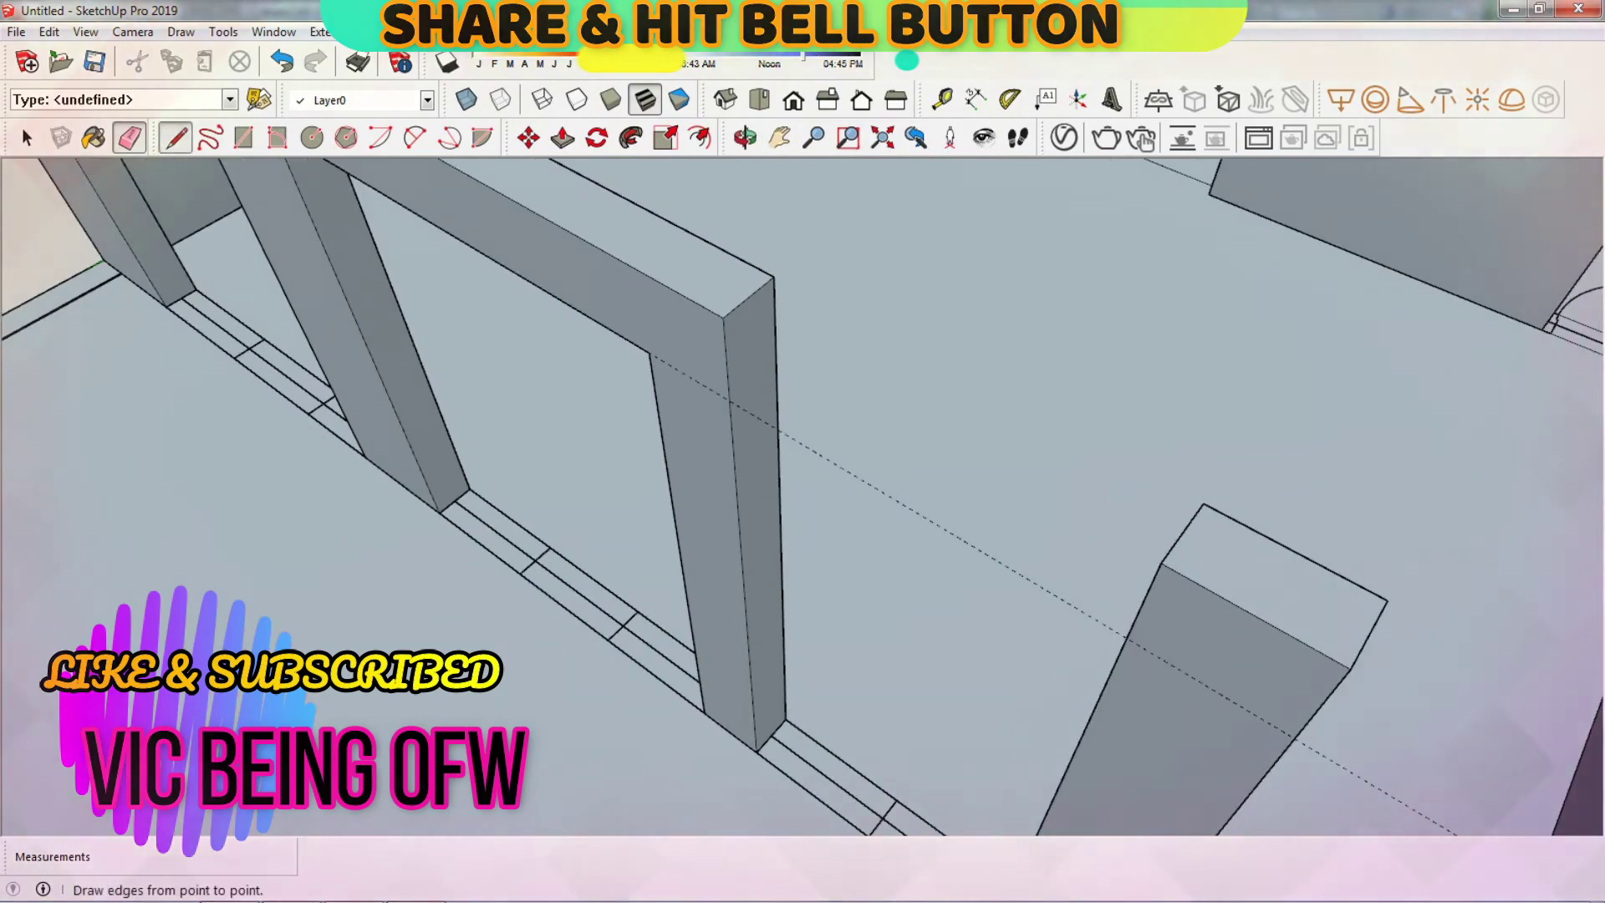
pyautogui.press('p')
pyautogui.moveTo(749, 343); pyautogui.dragTo(1103, 535)
pyautogui.press('e')
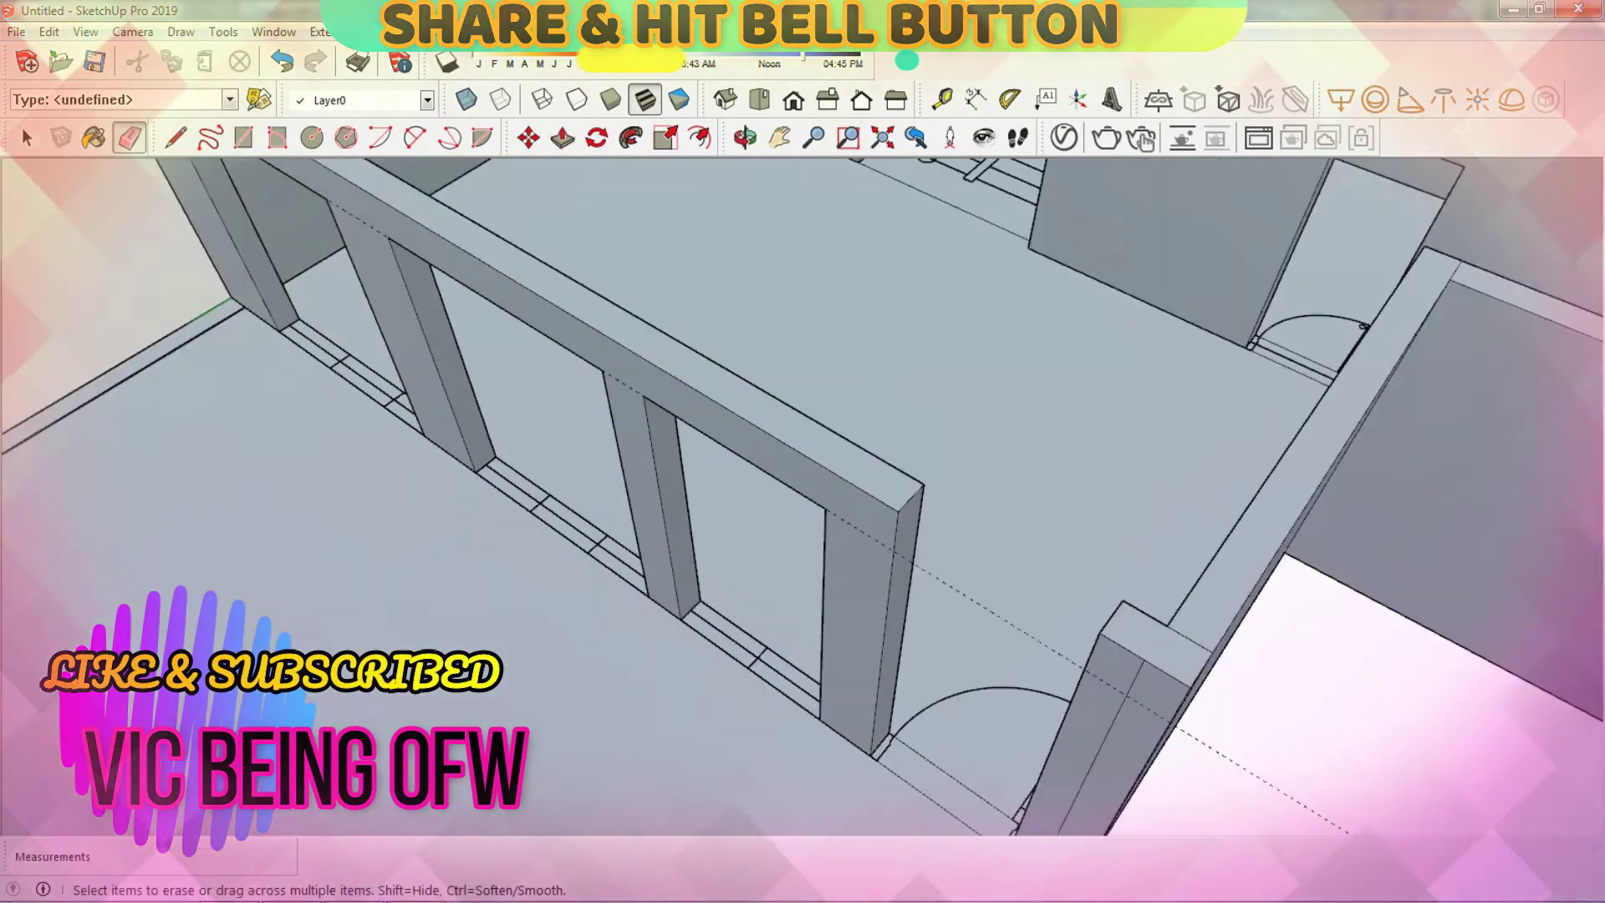
pyautogui.moveTo(802, 501)
pyautogui.mouseDown(button='middle')
pyautogui.moveTo(753, 468)
pyautogui.moveTo(719, 501)
pyautogui.moveTo(827, 468)
pyautogui.mouseUp(button='middle')
pyautogui.scroll(3, 802, 501)
# Step: Close the remaining column top with a line, push it down, and erase stray edges
pyautogui.press('l')
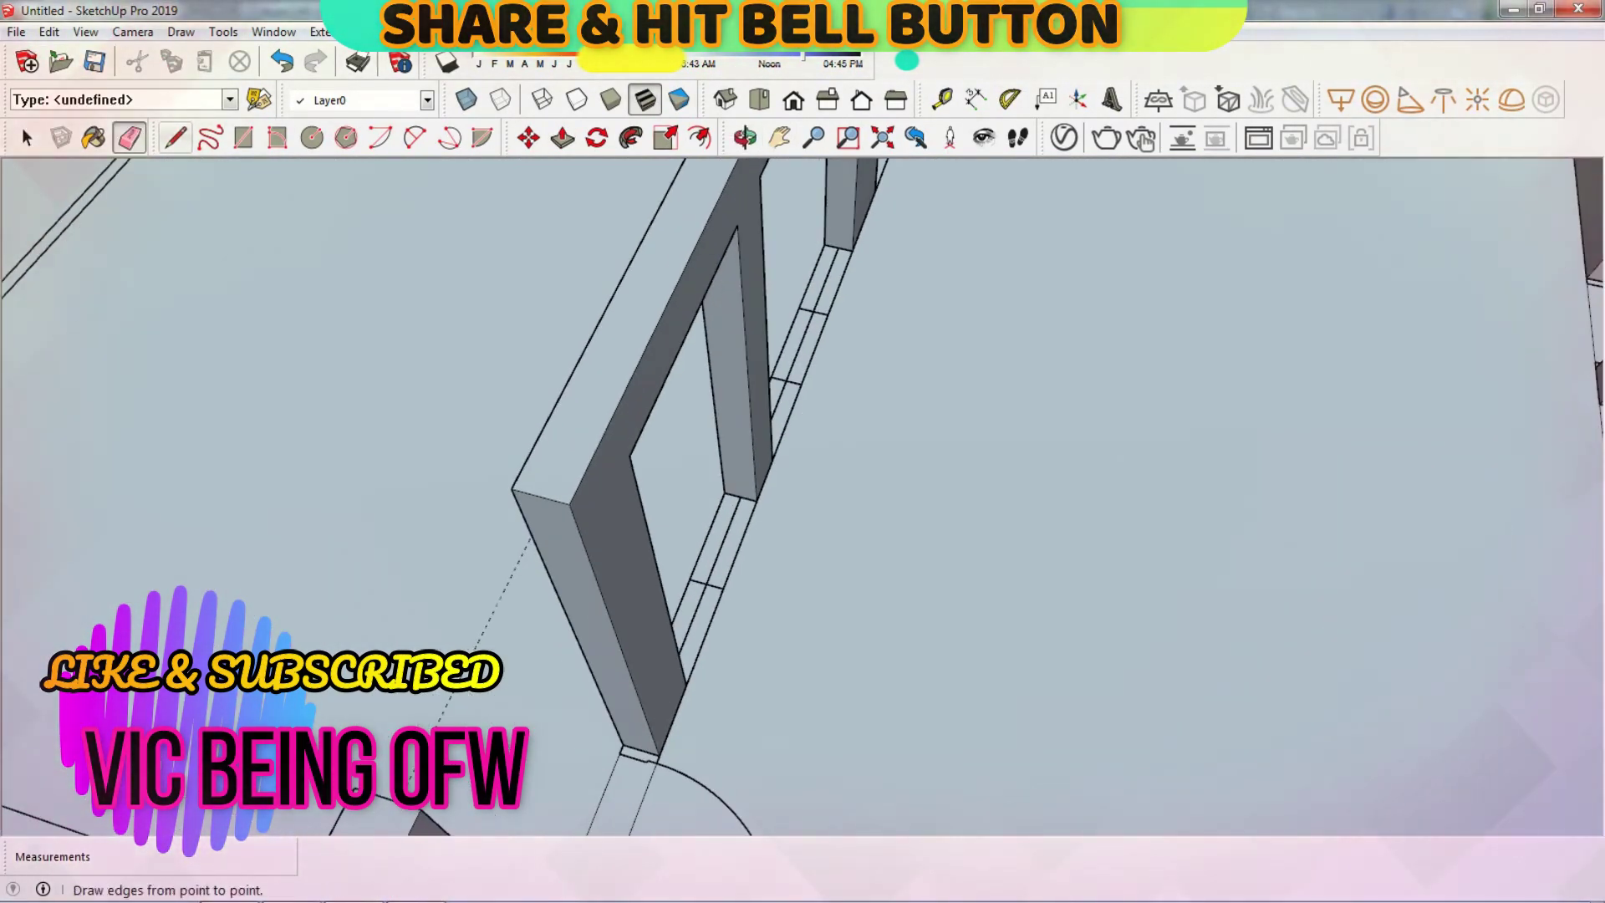
pyautogui.click(585, 549)
pyautogui.press('p')
pyautogui.scroll(-2, 585, 549)
pyautogui.click(598, 468)
pyautogui.press('e')
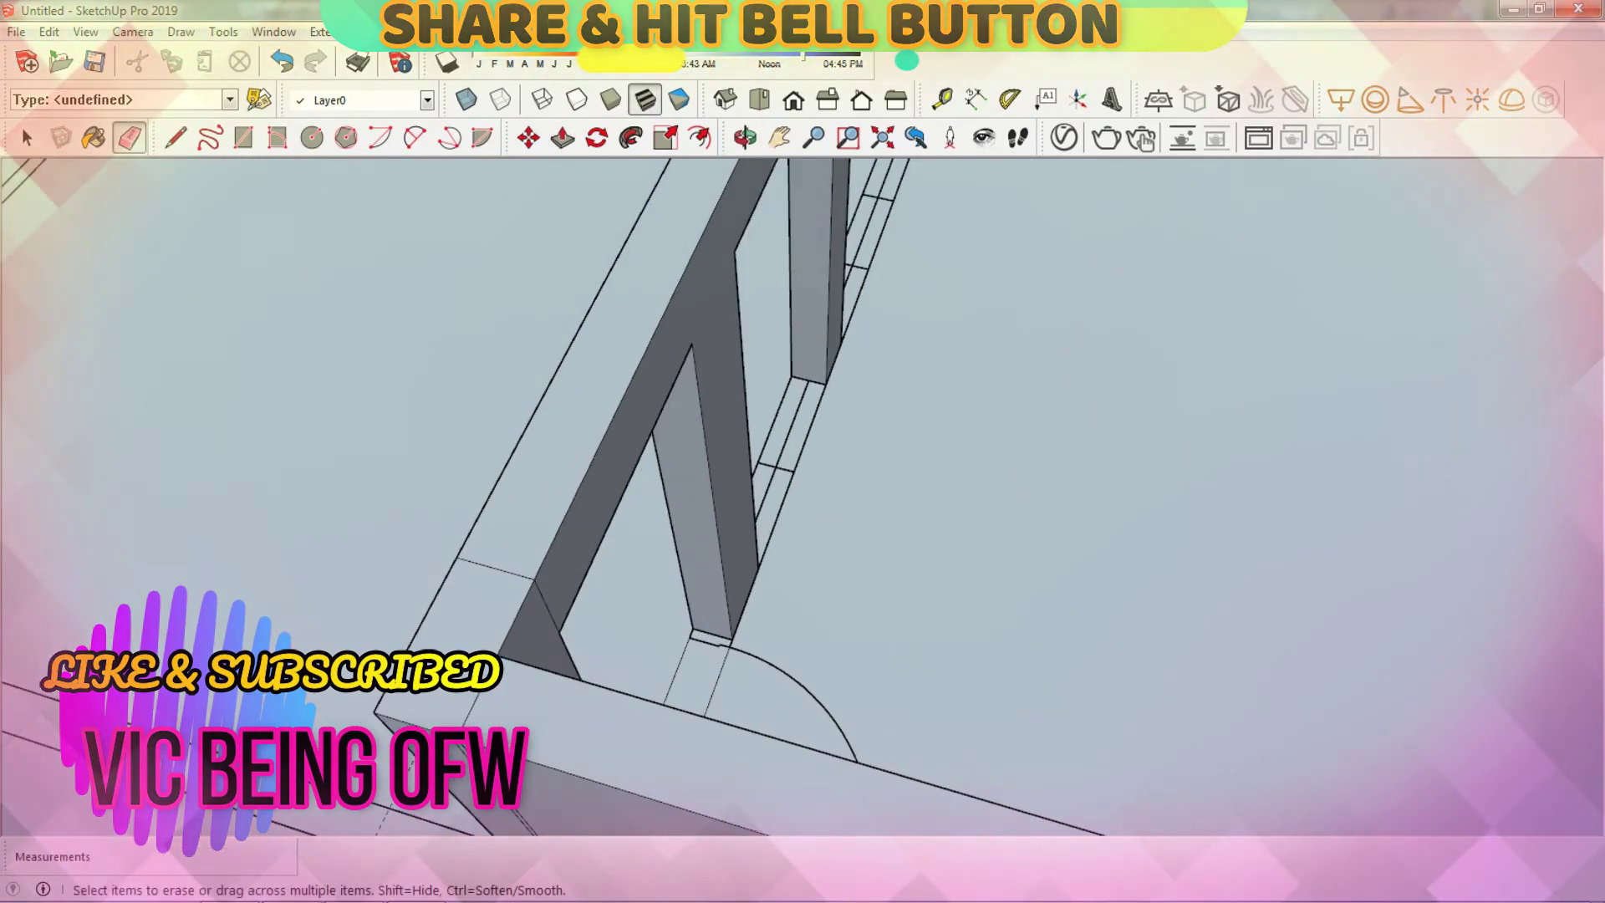
pyautogui.moveTo(802, 502)
pyautogui.mouseDown(button='middle')
pyautogui.moveTo(753, 534)
pyautogui.moveTo(736, 518)
pyautogui.moveTo(752, 484)
pyautogui.moveTo(719, 468)
pyautogui.moveTo(585, 502)
pyautogui.mouseUp(button='middle')
pyautogui.scroll(-2, 803, 501)
pyautogui.scroll(-3, 802, 502)
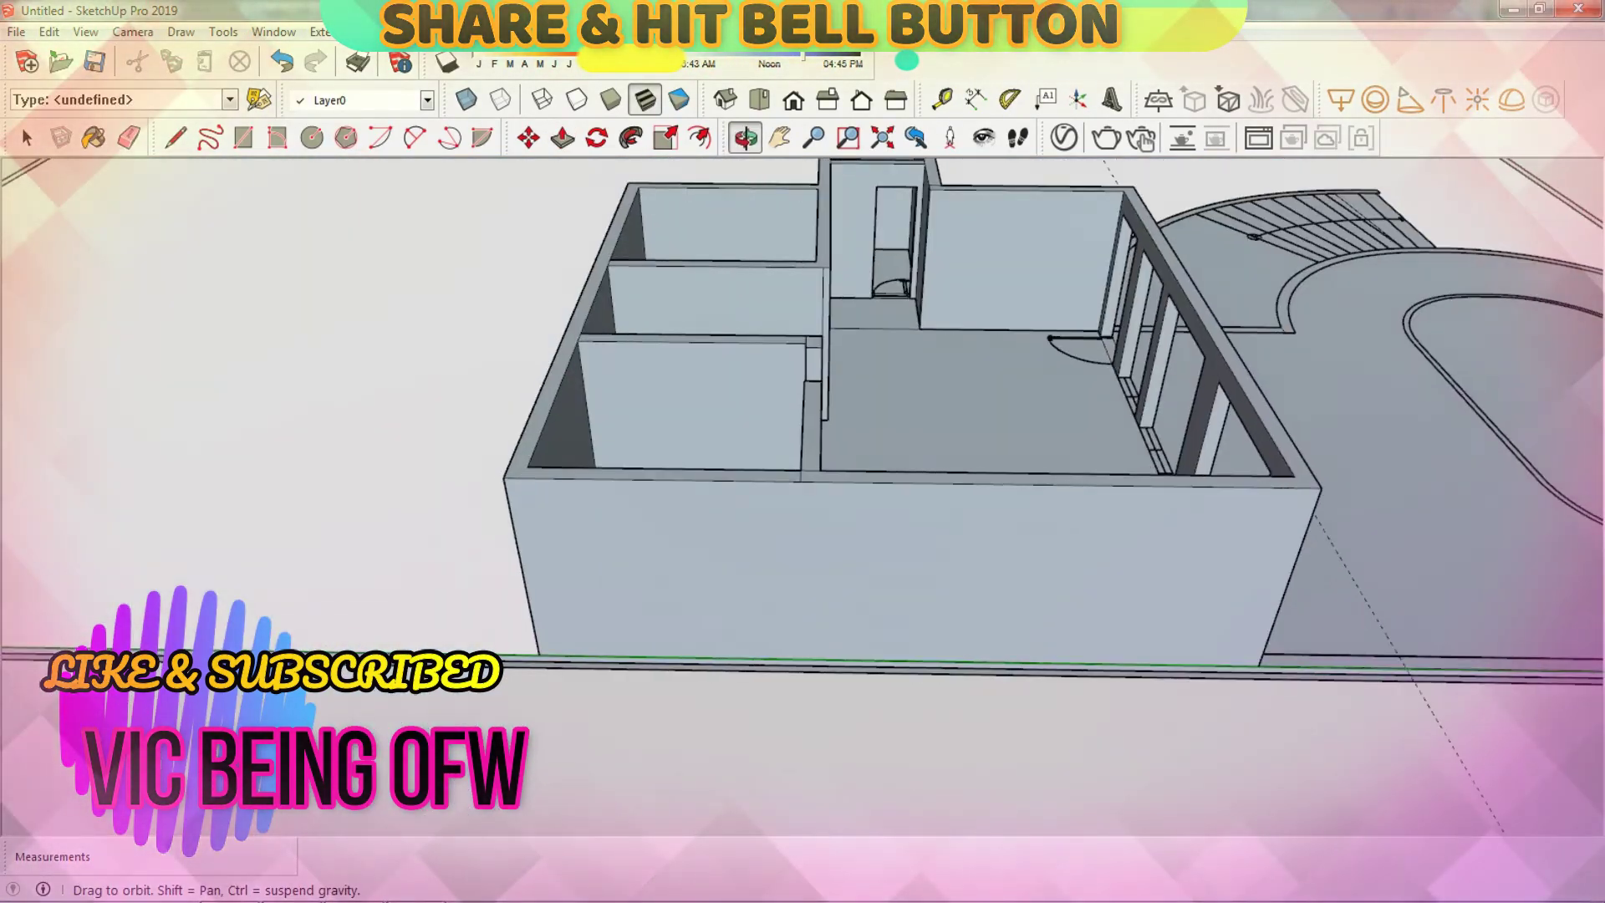
# Step: Measure guides along the front wall starting from its left edge
pyautogui.scroll(3, 416, 512)
pyautogui.press('l')
pyautogui.press('t')
pyautogui.click(379, 527)
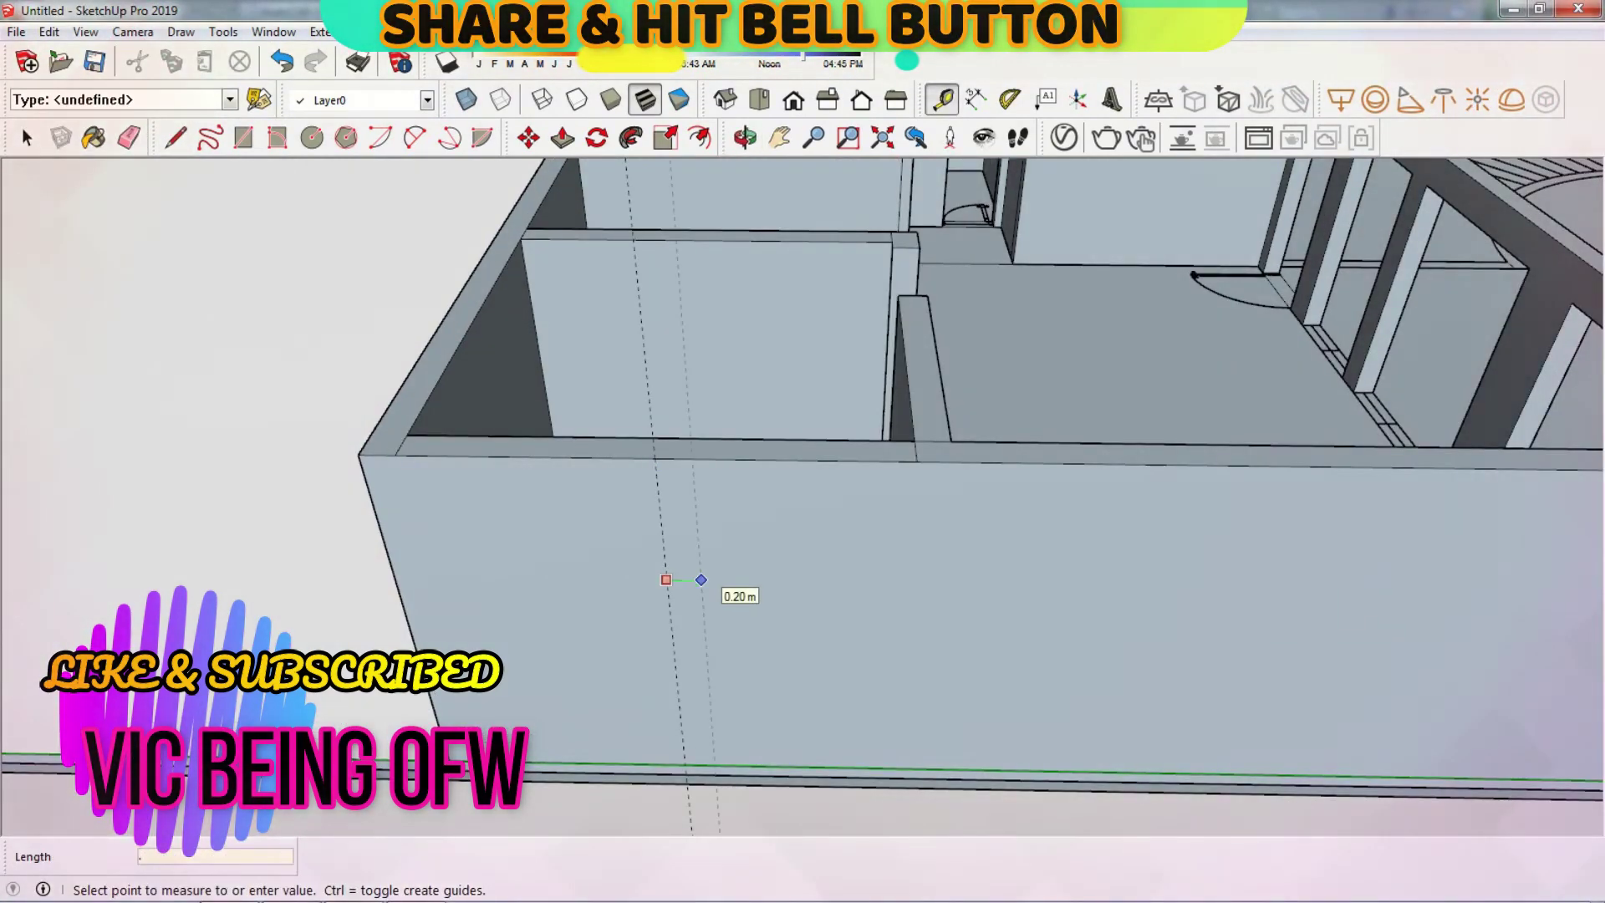
pyautogui.scroll(-3, 835, 674)
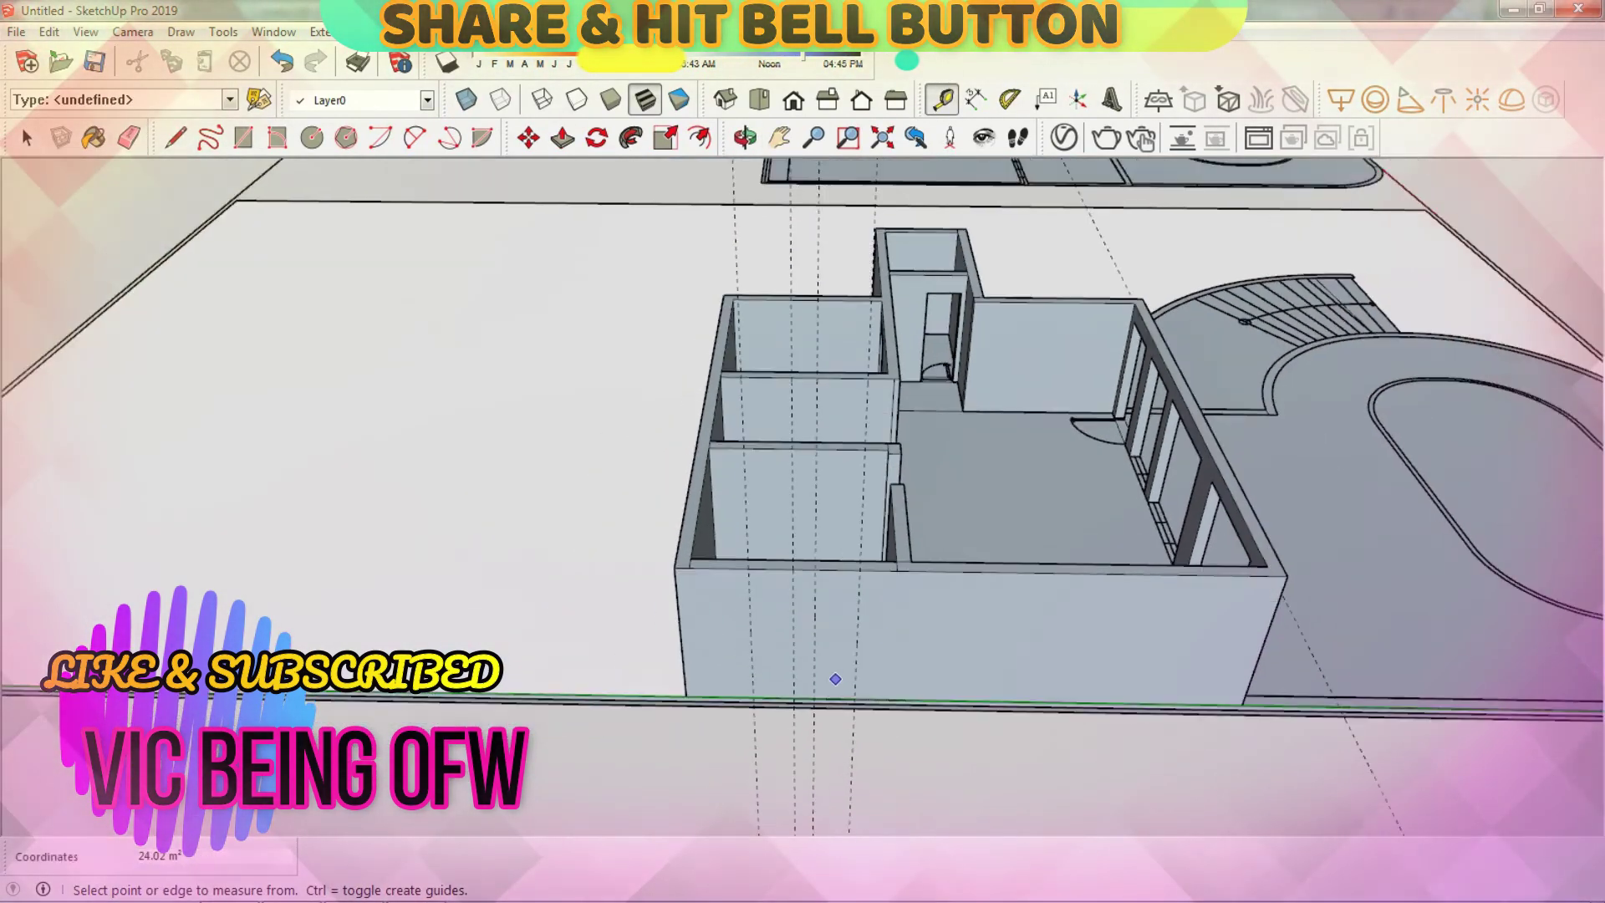
pyautogui.scroll(4, 834, 673)
pyautogui.click(714, 548)
pyautogui.write('1.')
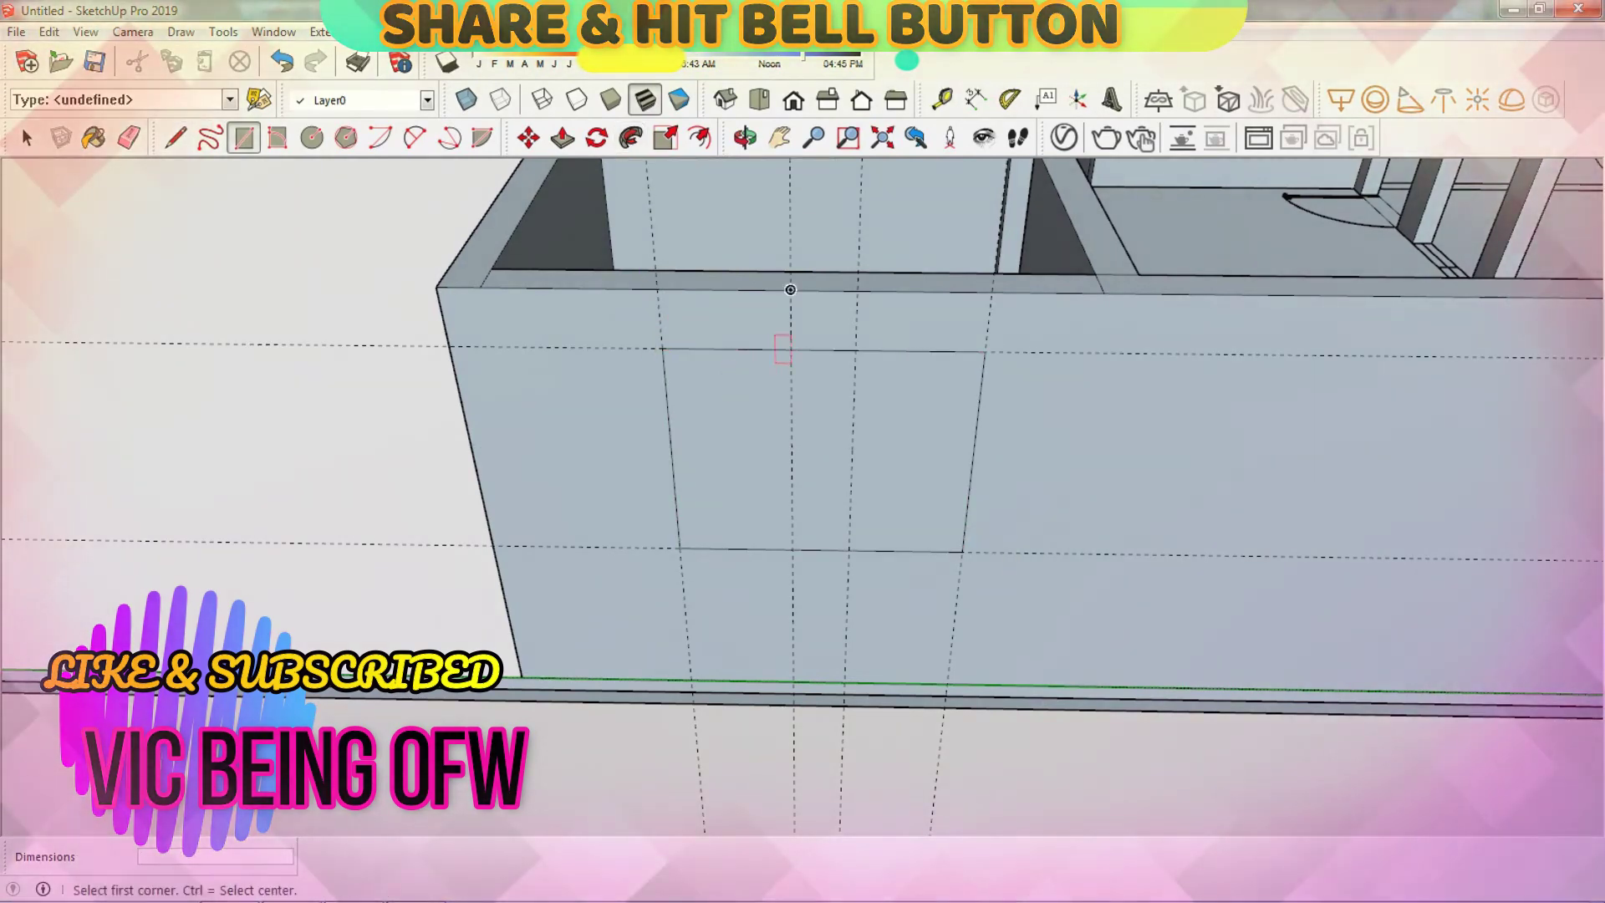
pyautogui.hotkey('ctrl', 'z')
# Step: Draw a small window rectangle on the front wall and push it through
pyautogui.press('s')
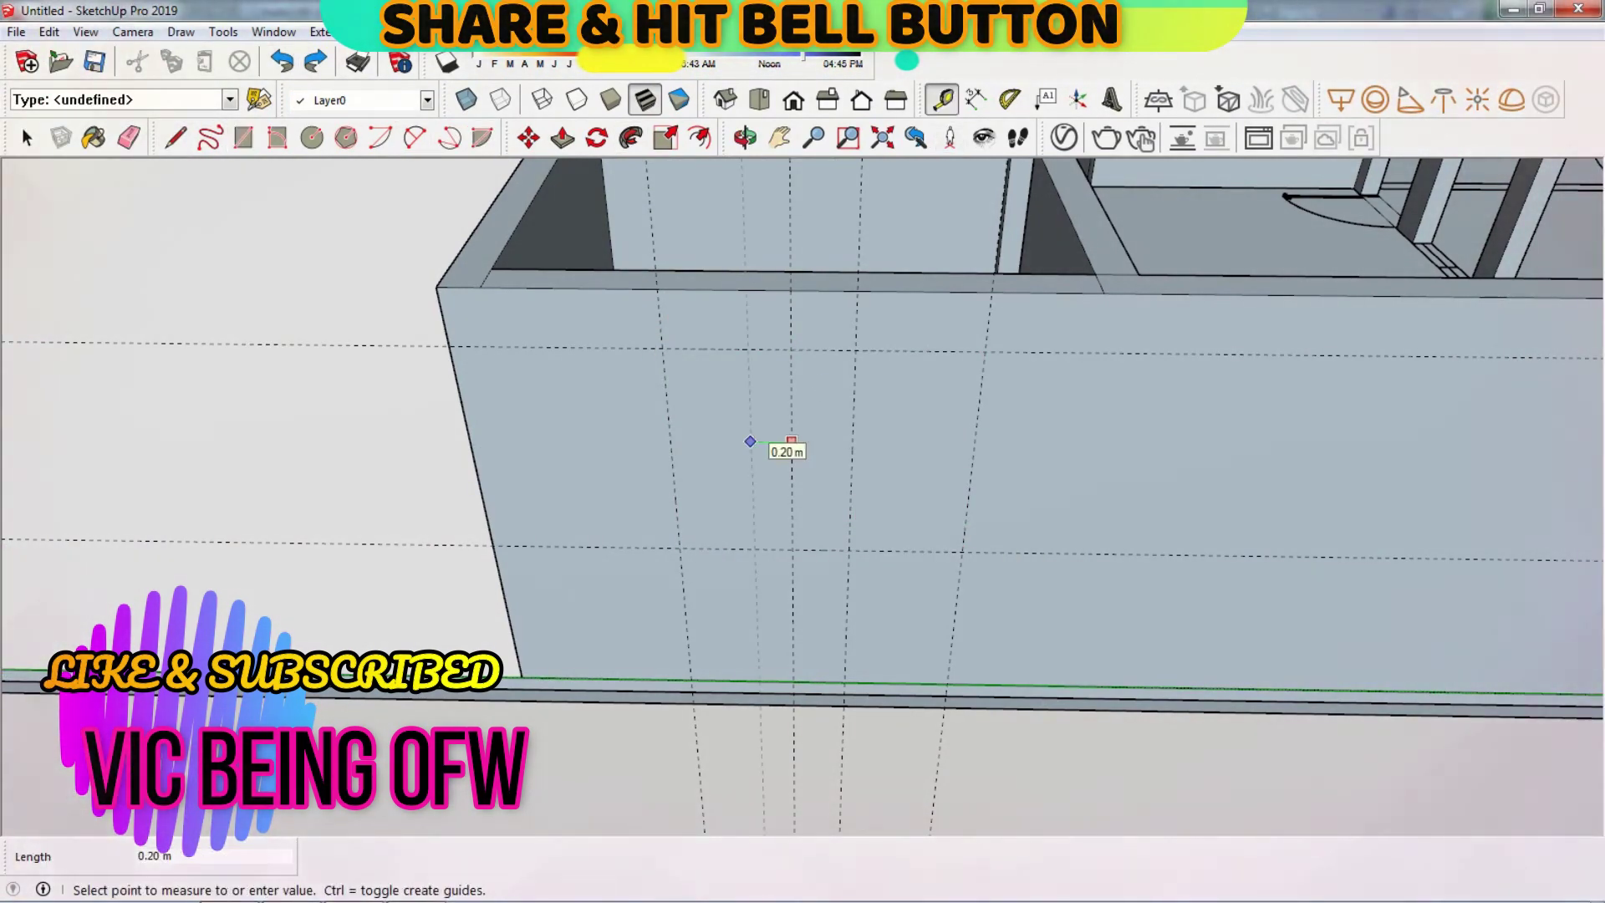
pyautogui.click(739, 471)
pyautogui.press('p')
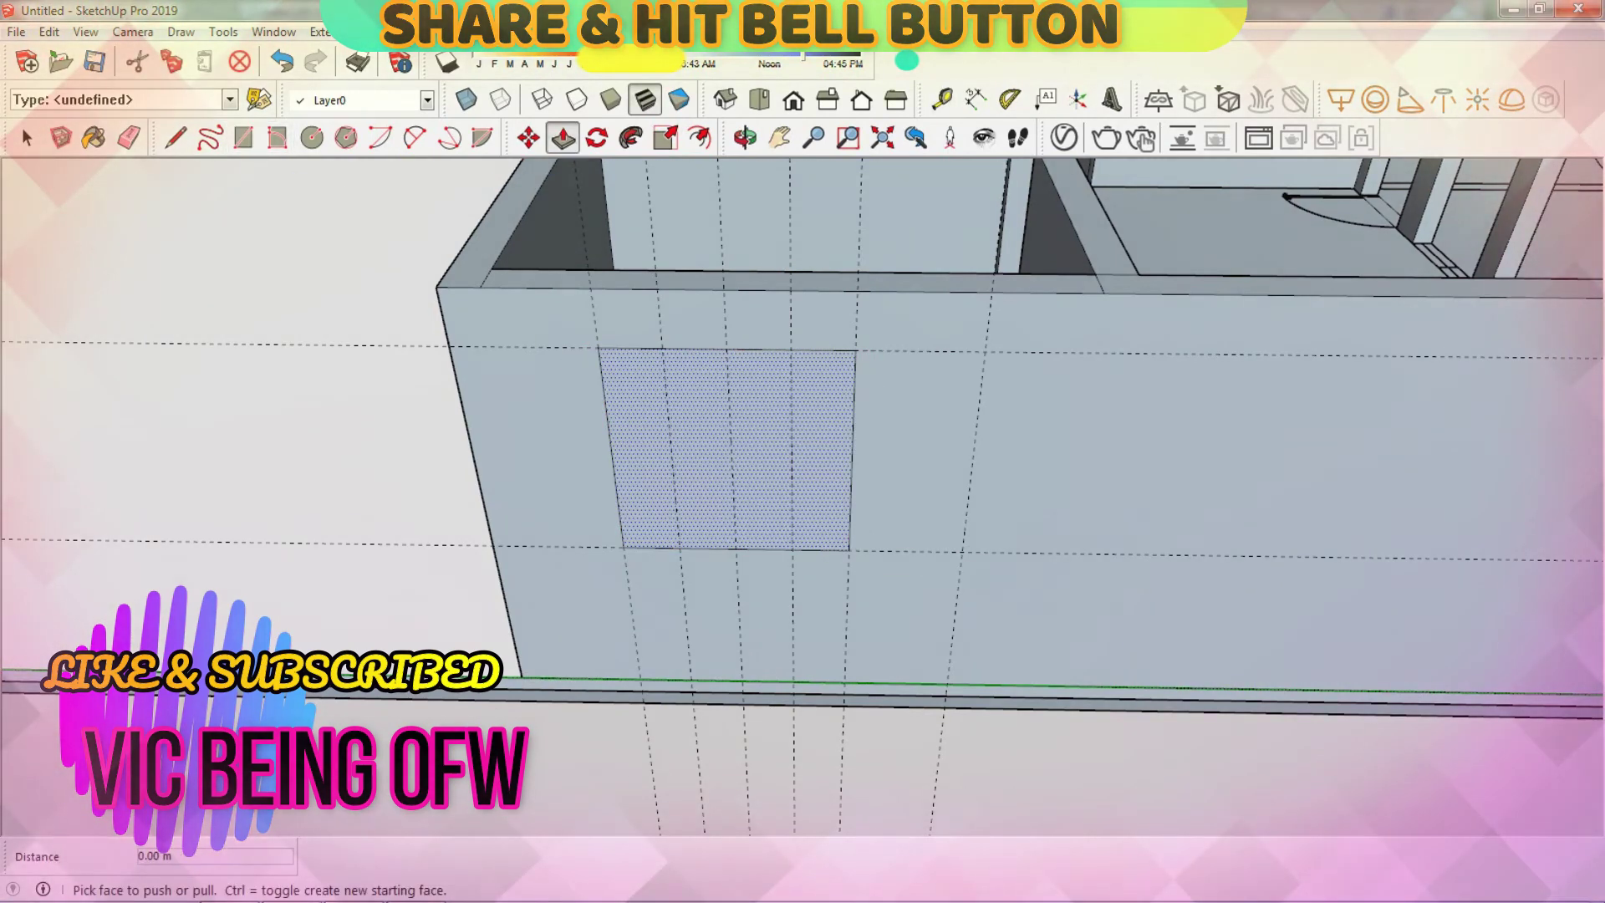
pyautogui.moveTo(669, 409); pyautogui.dragTo(685, 393)
pyautogui.moveTo(685, 393)
pyautogui.mouseDown(button='middle')
pyautogui.moveTo(585, 468)
pyautogui.moveTo(673, 329)
pyautogui.mouseUp(button='middle')
# Step: Draw a line 0.6 m down from the wall top and push the larger opening's sill face down
pyautogui.press('l')
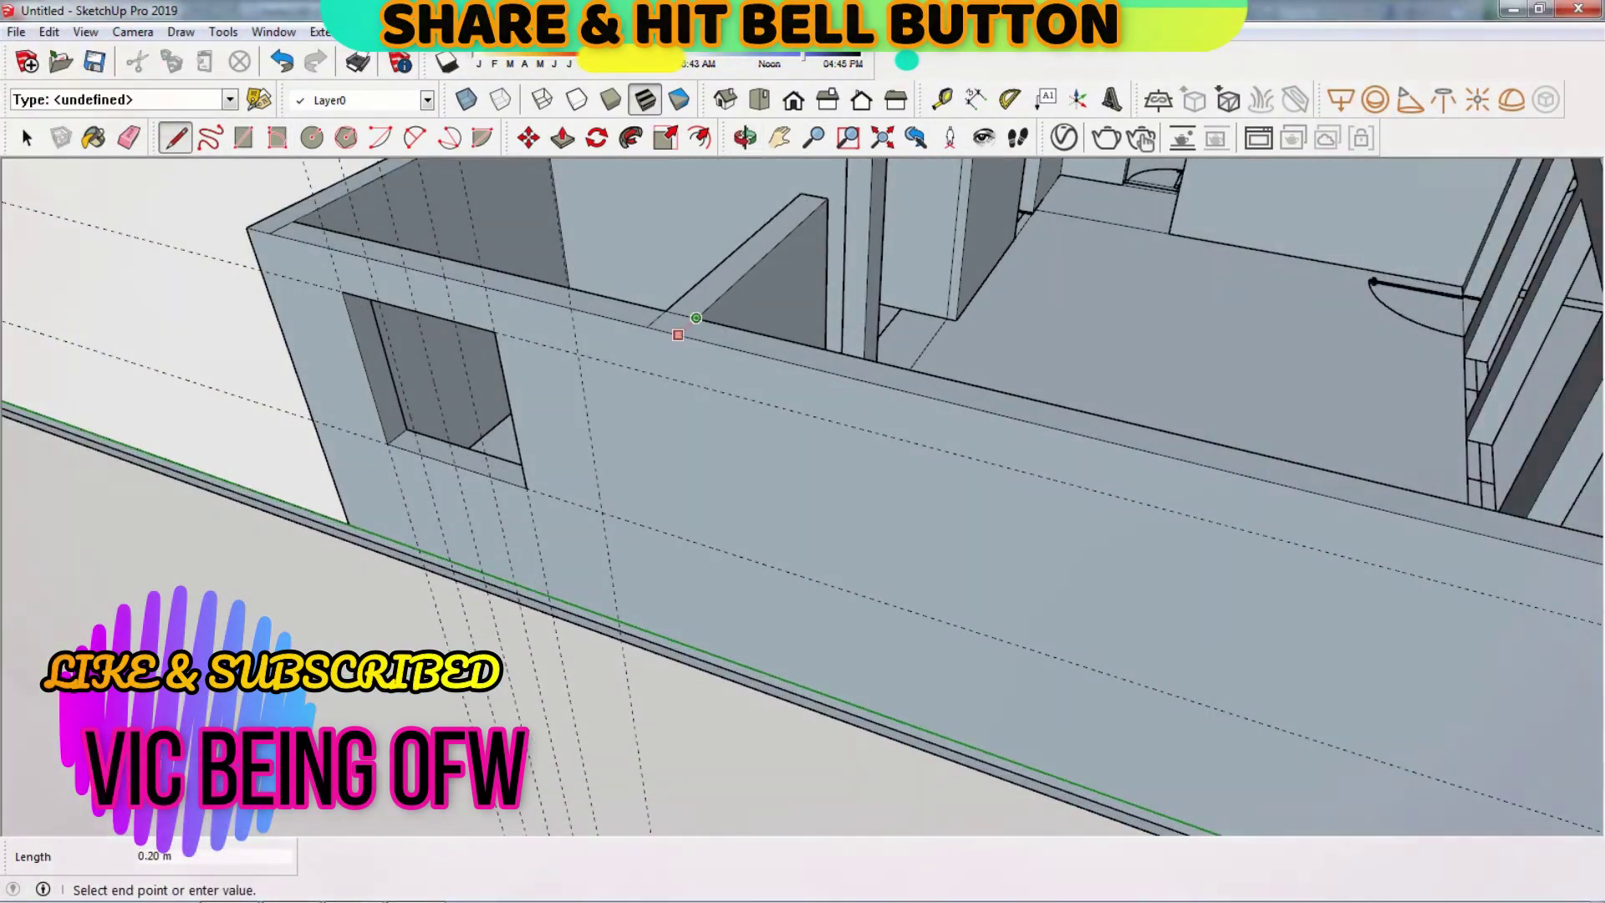
pyautogui.click(1264, 443)
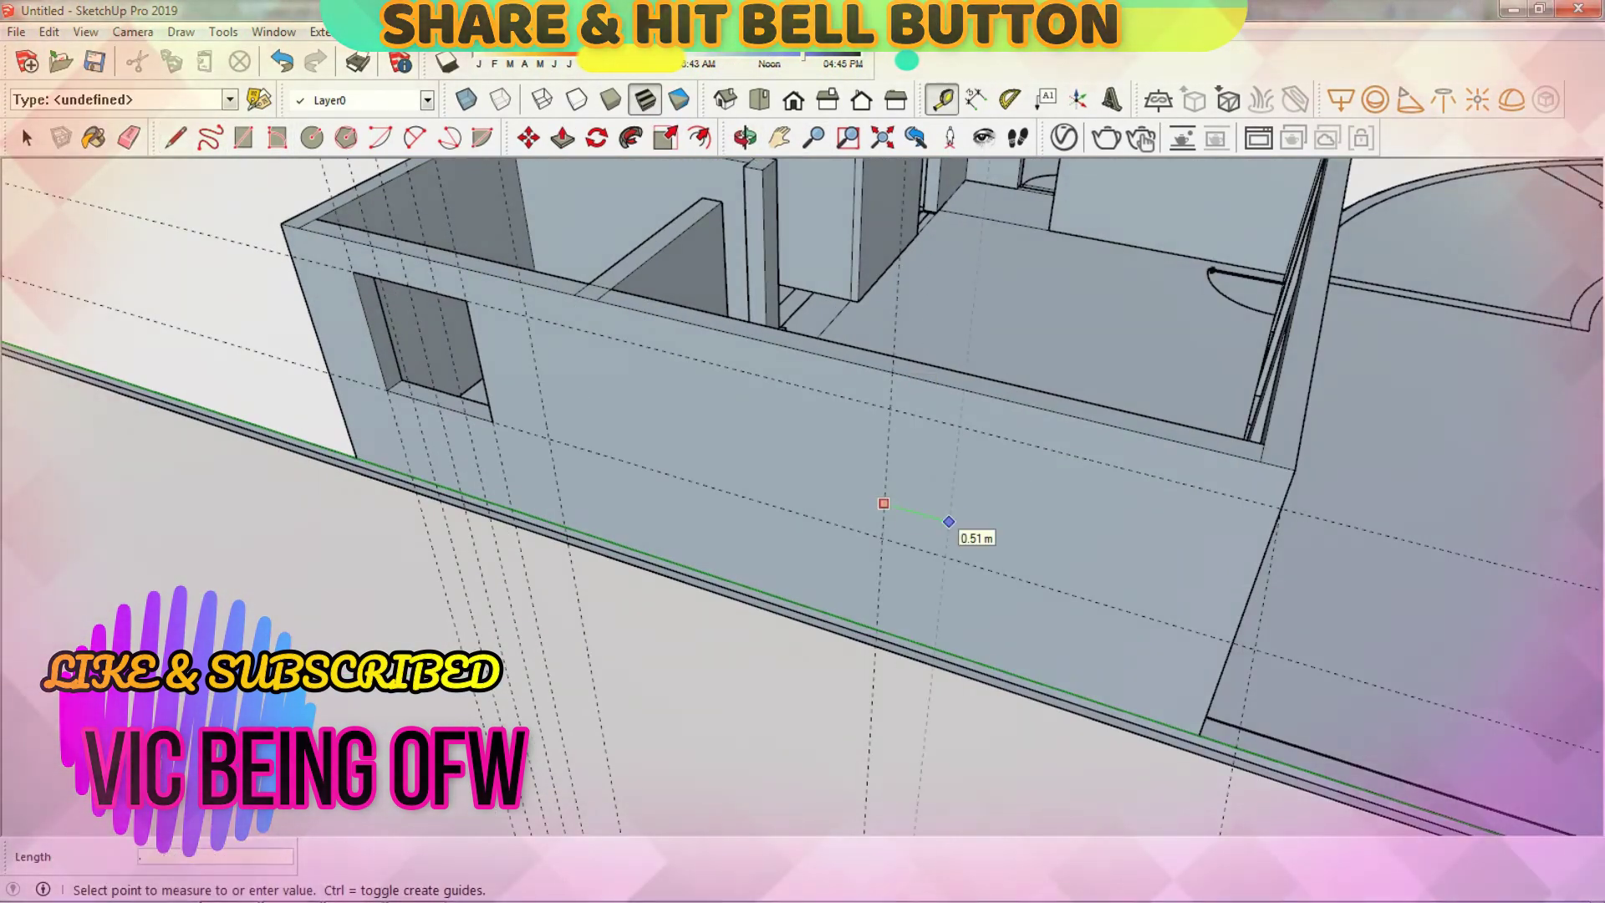
pyautogui.write('.6')
pyautogui.press('Return')
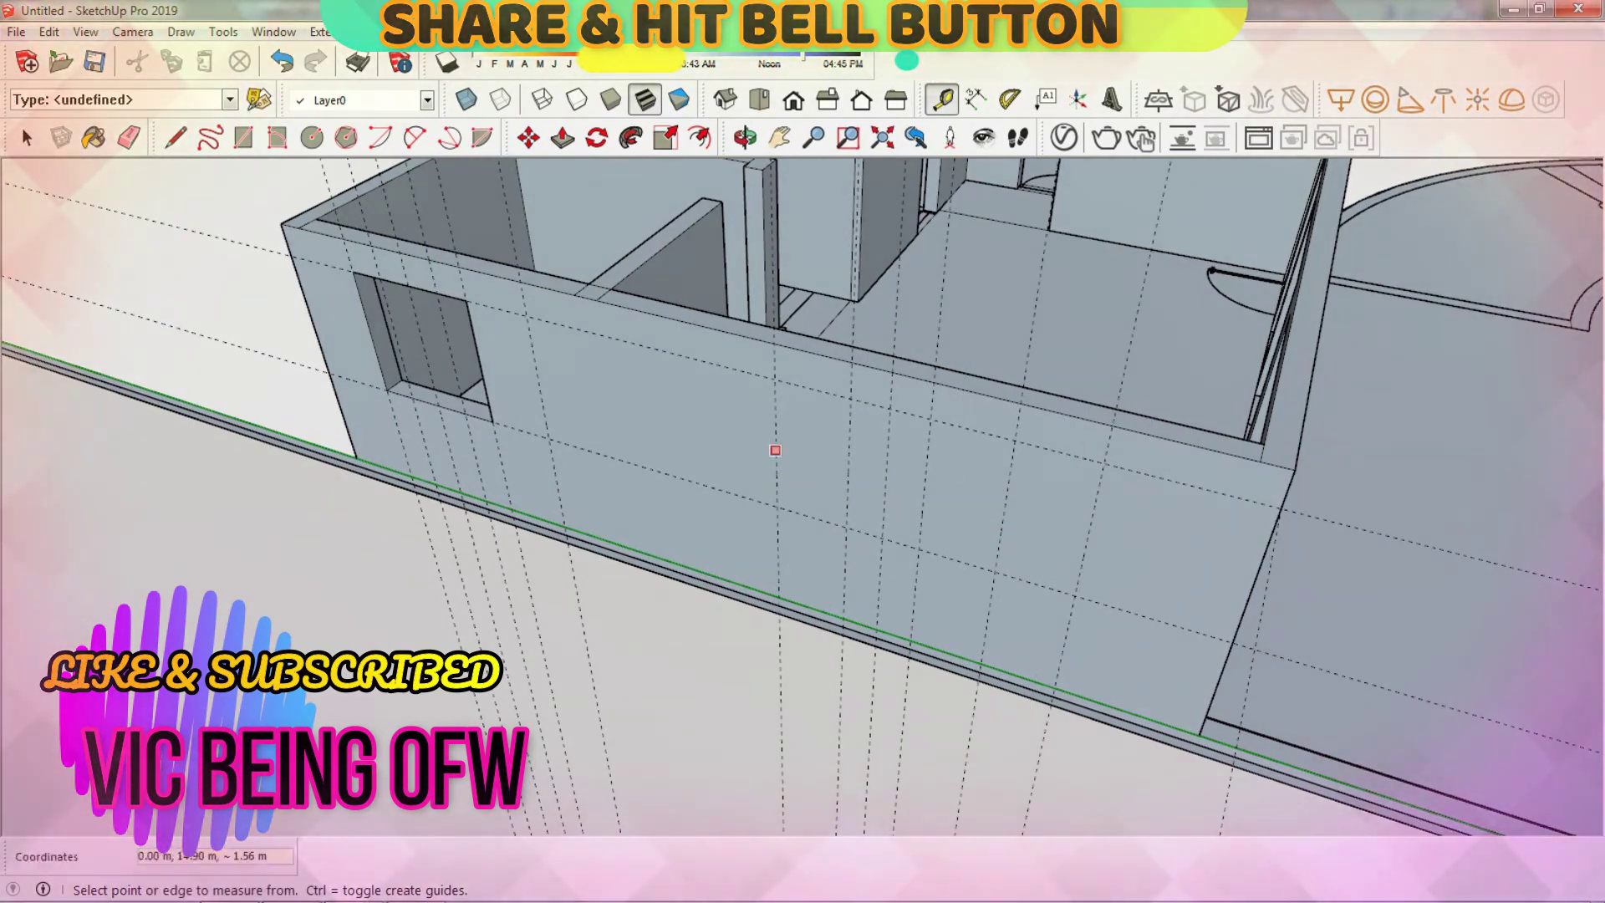
pyautogui.moveTo(836, 501); pyautogui.dragTo(710, 485, button='middle')
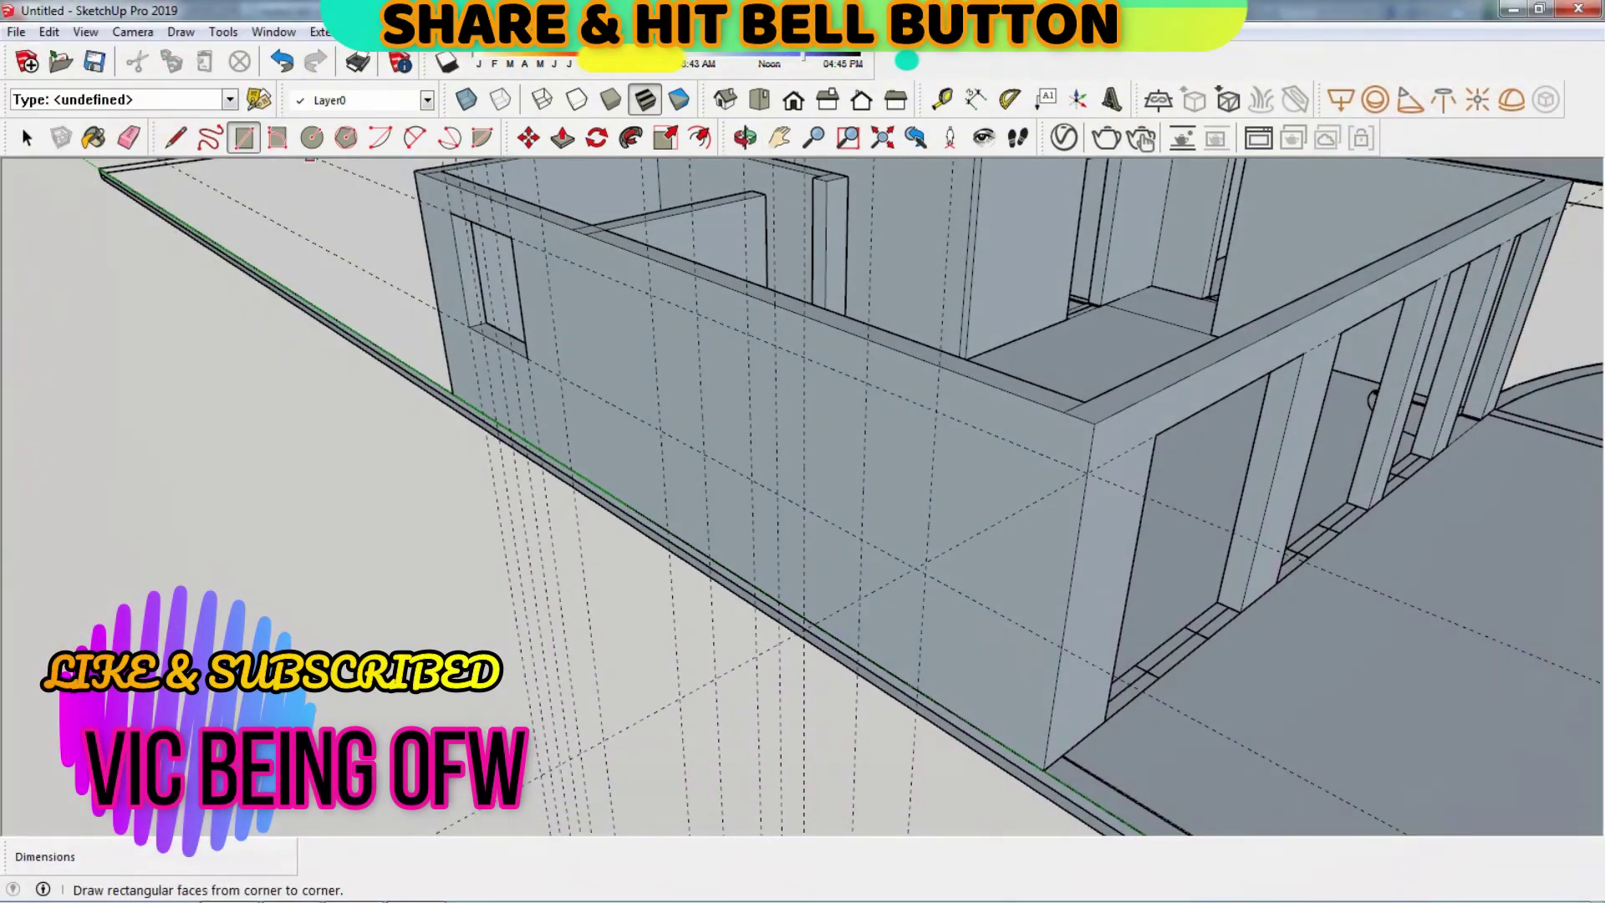
pyautogui.press('p')
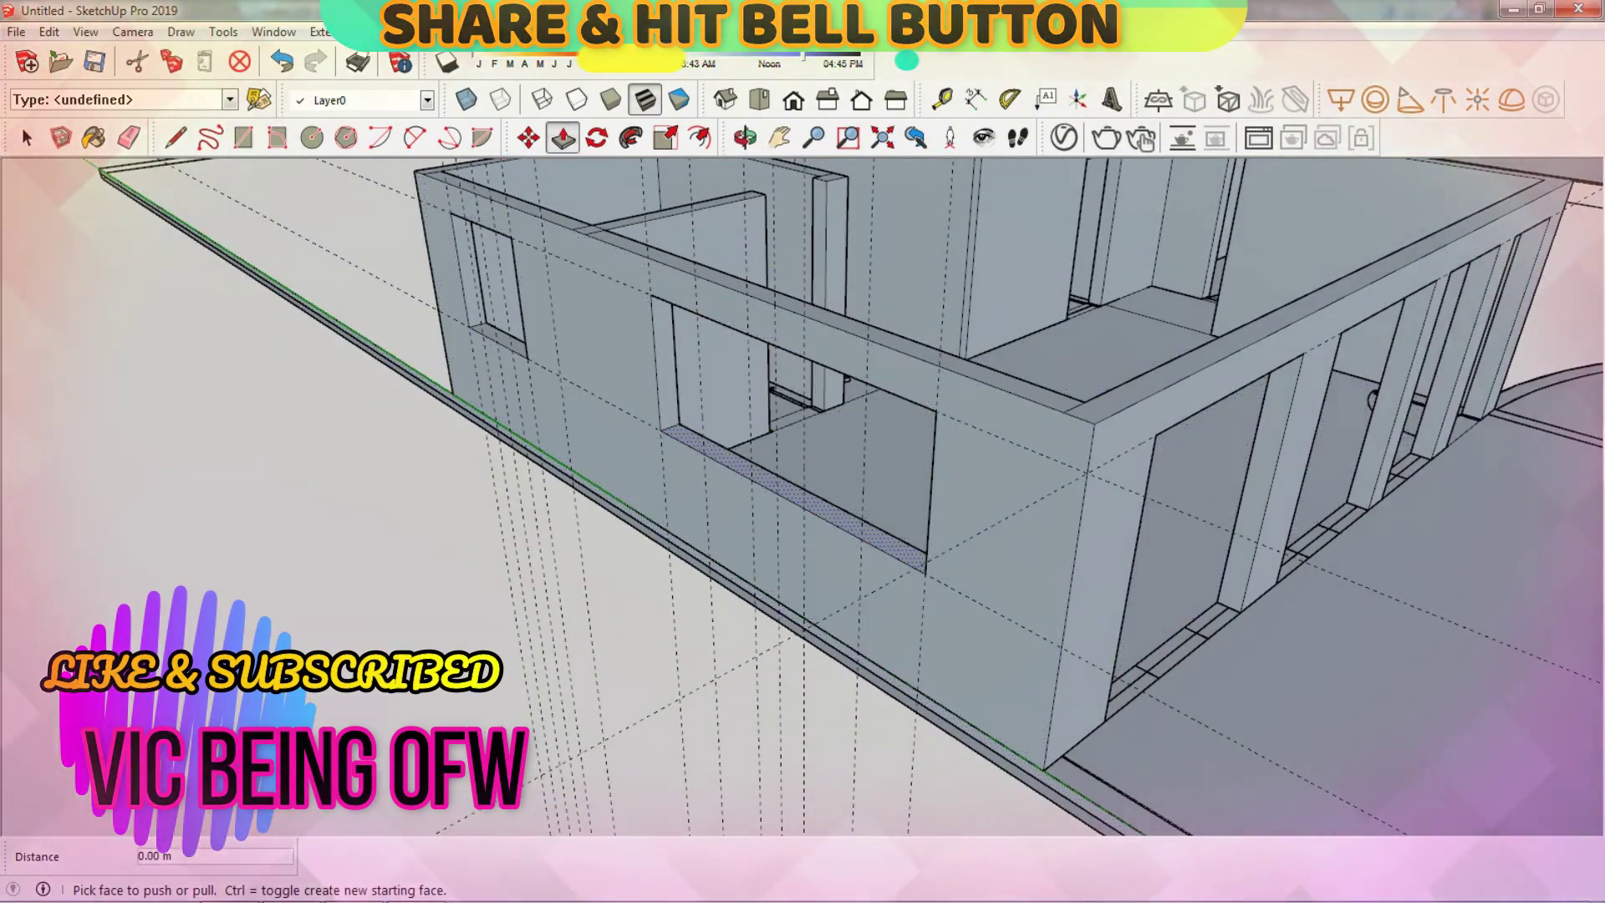
pyautogui.press('Return')
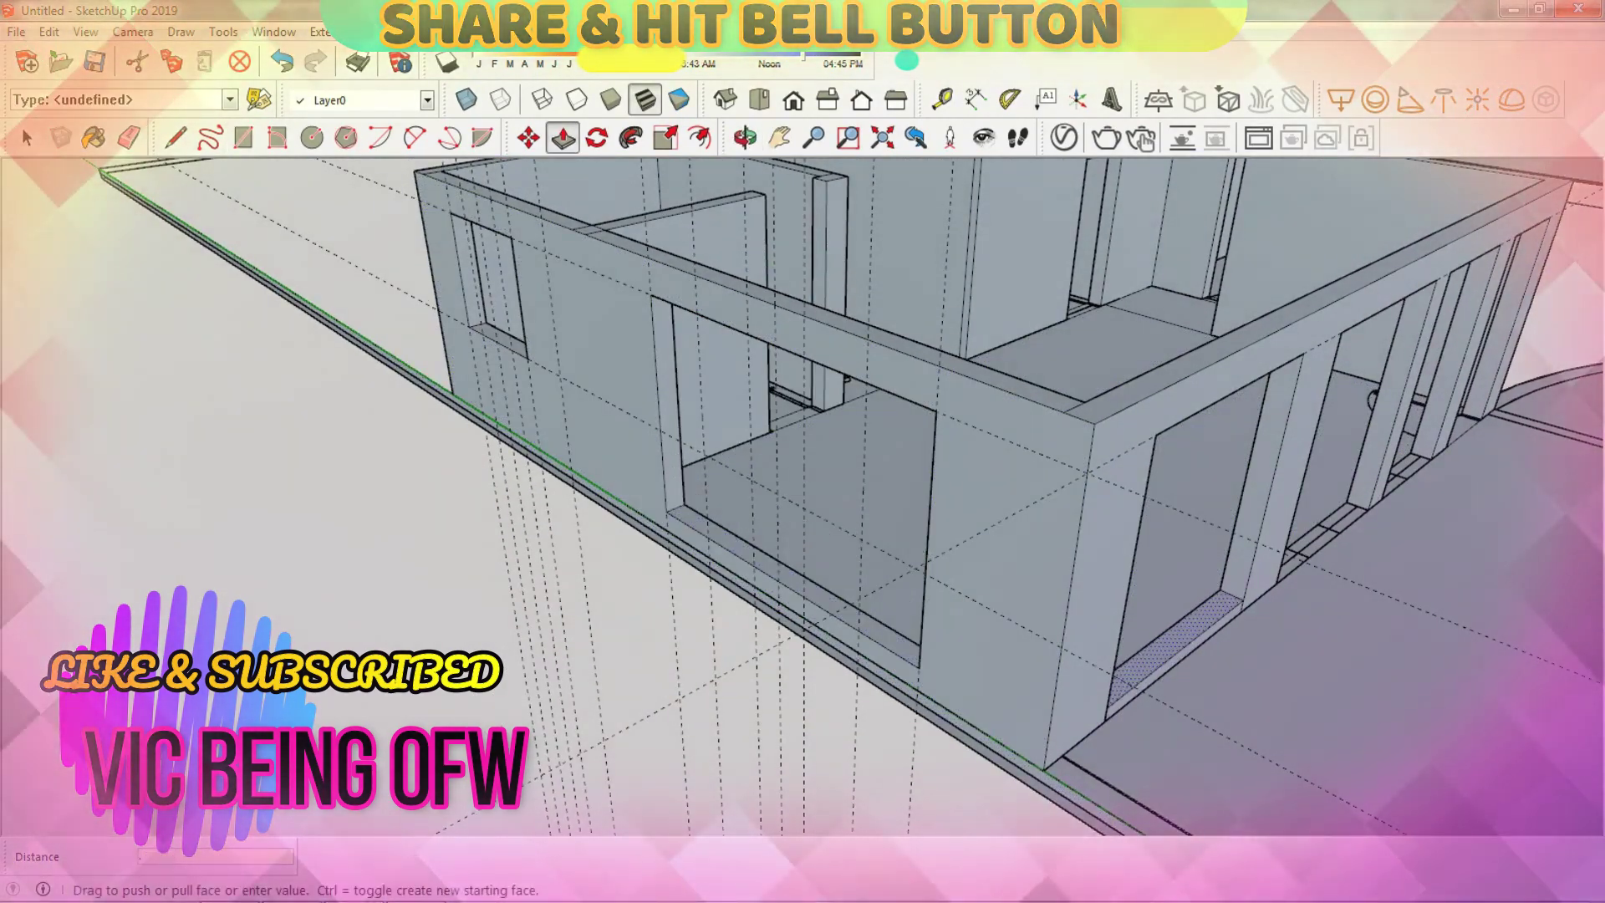
pyautogui.moveTo(802, 452); pyautogui.dragTo(685, 452, button='middle')
# Step: Draw a short line across the loop edge where its straight side meets the curve, then erase extras
pyautogui.press('o')
pyautogui.scroll(-10, 802, 452)
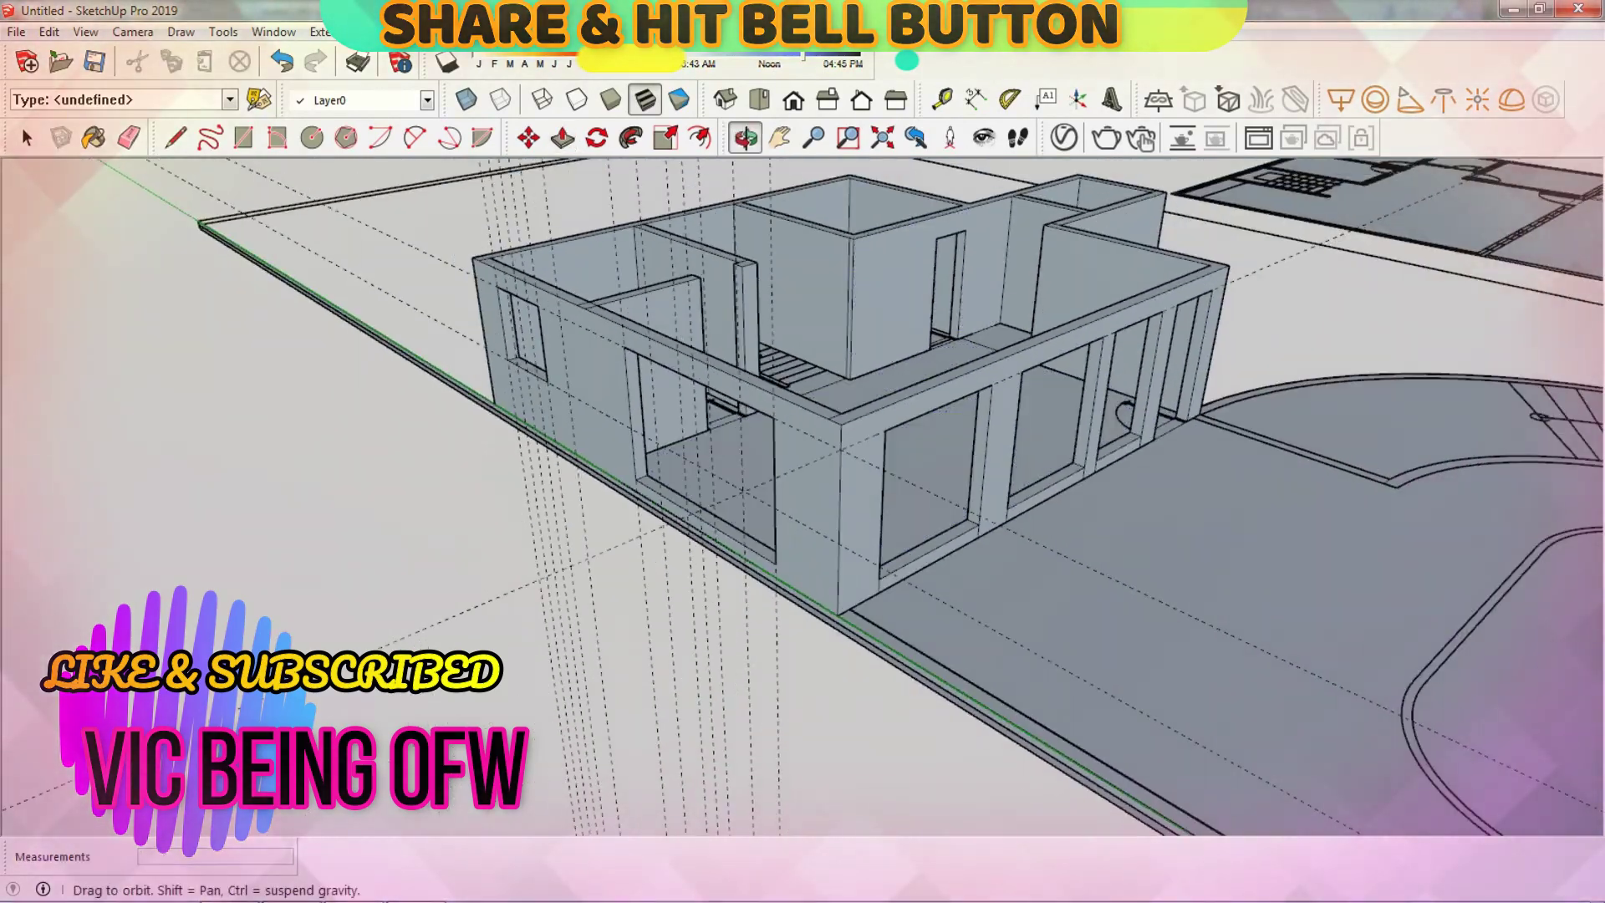
pyautogui.moveTo(802, 451); pyautogui.dragTo(919, 418)
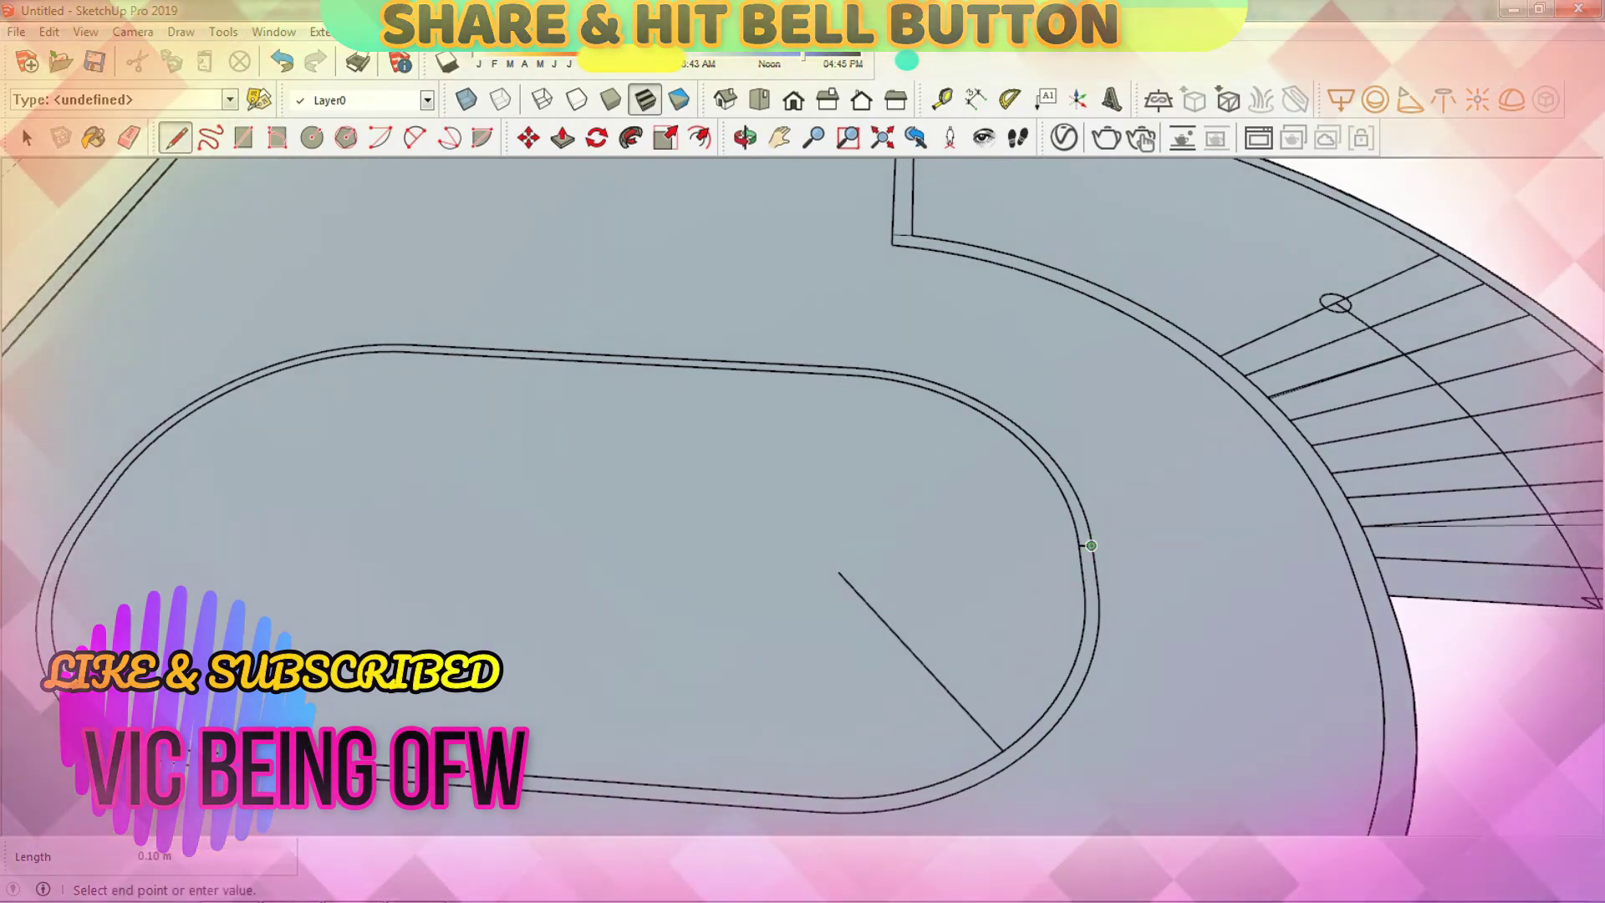
pyautogui.scroll(5, 1070, 588)
pyautogui.scroll(-3, 1099, 568)
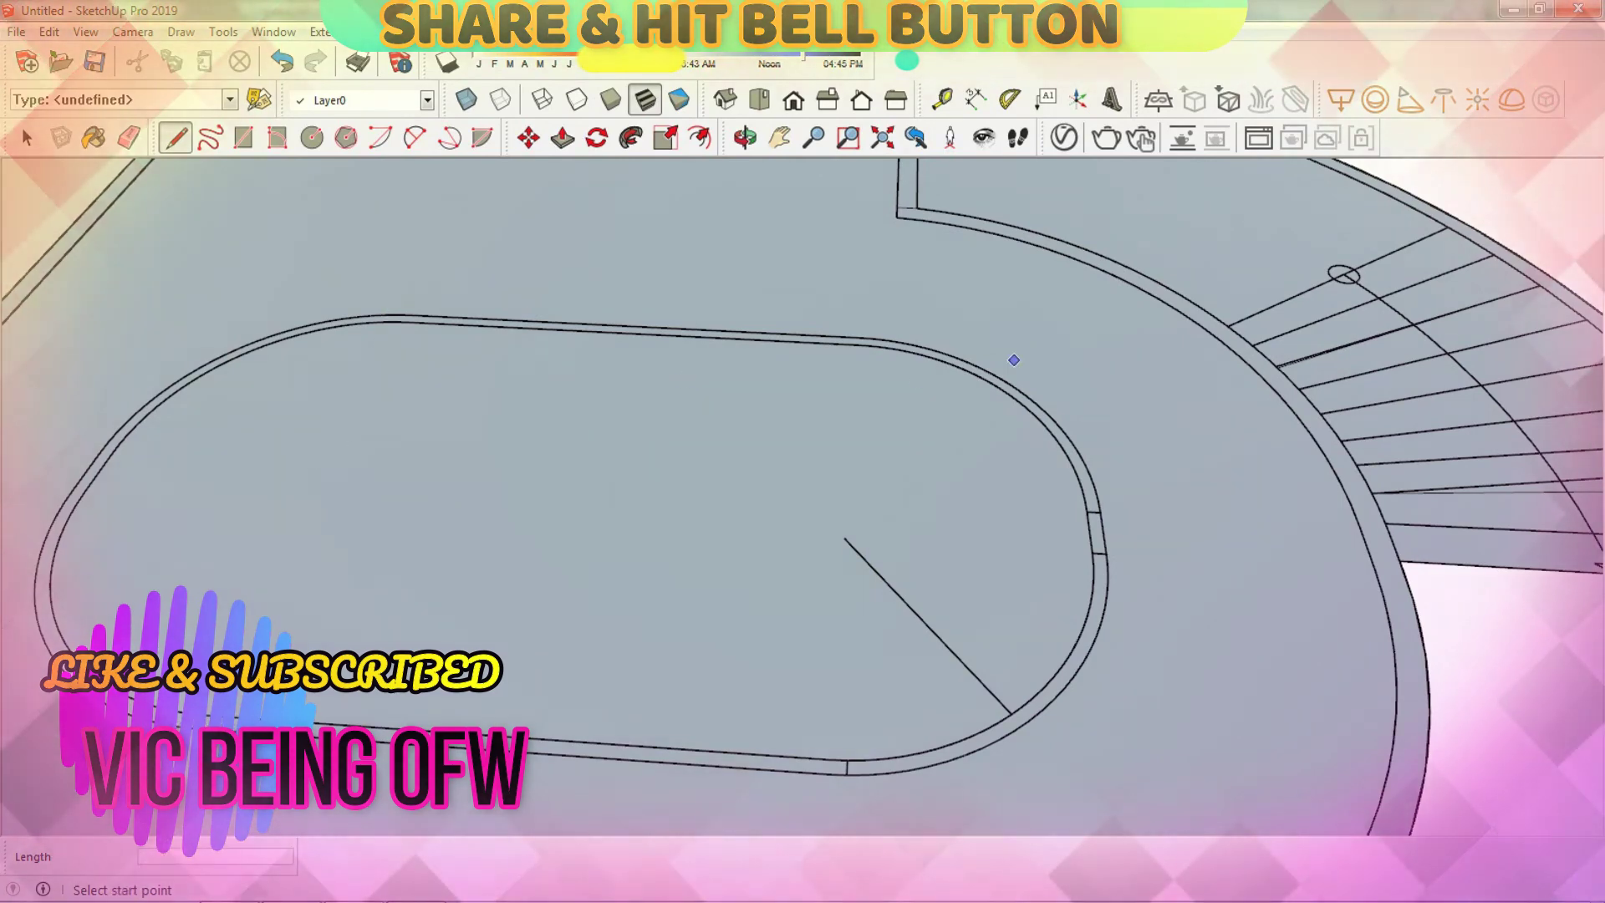
pyautogui.moveTo(1011, 358); pyautogui.dragTo(1003, 385, button='middle')
pyautogui.click(833, 329)
pyautogui.scroll(-3, 1067, 529)
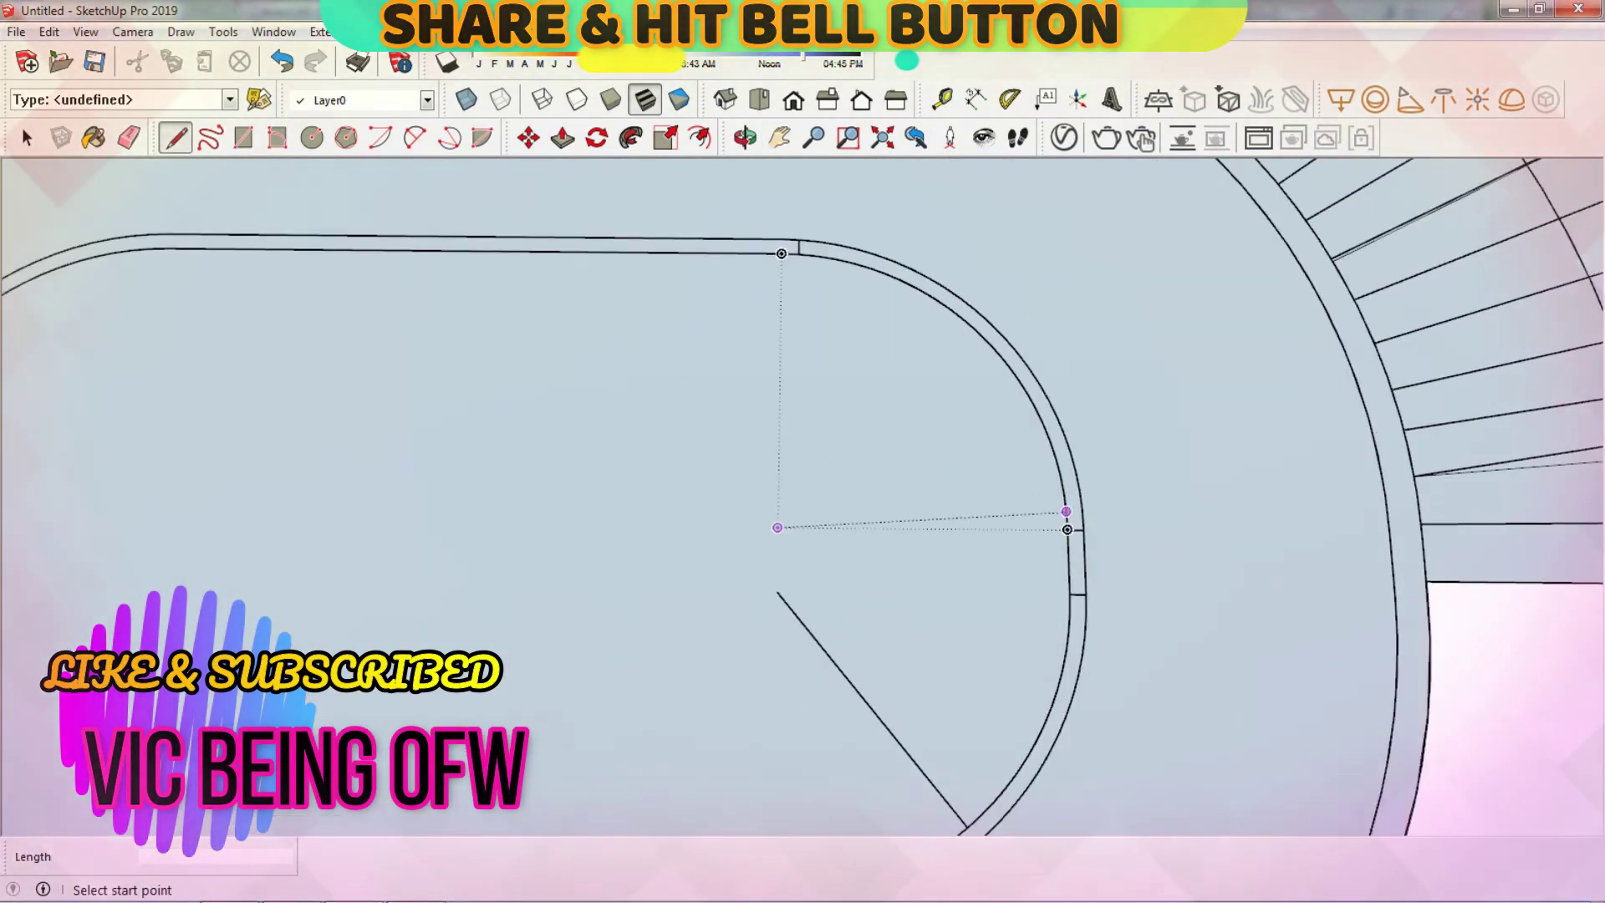
pyautogui.press('e')
pyautogui.scroll(2, 1111, 513)
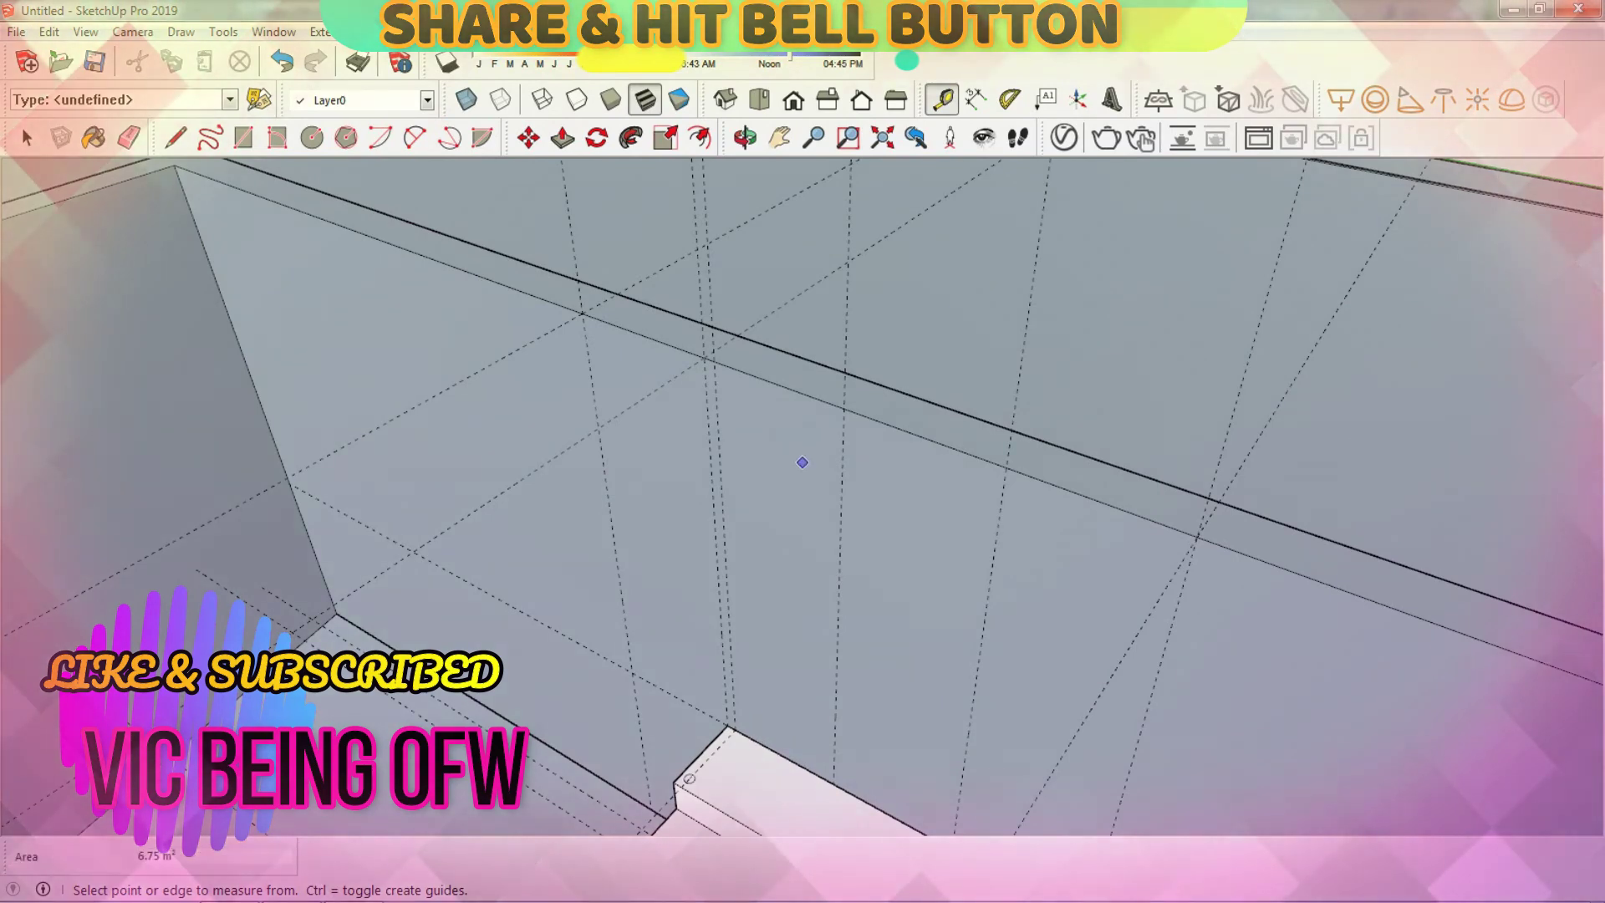
# Step: Draw the railing path line from the stair corner up to the pool wall top
pyautogui.scroll(3, 801, 463)
pyautogui.press('l')
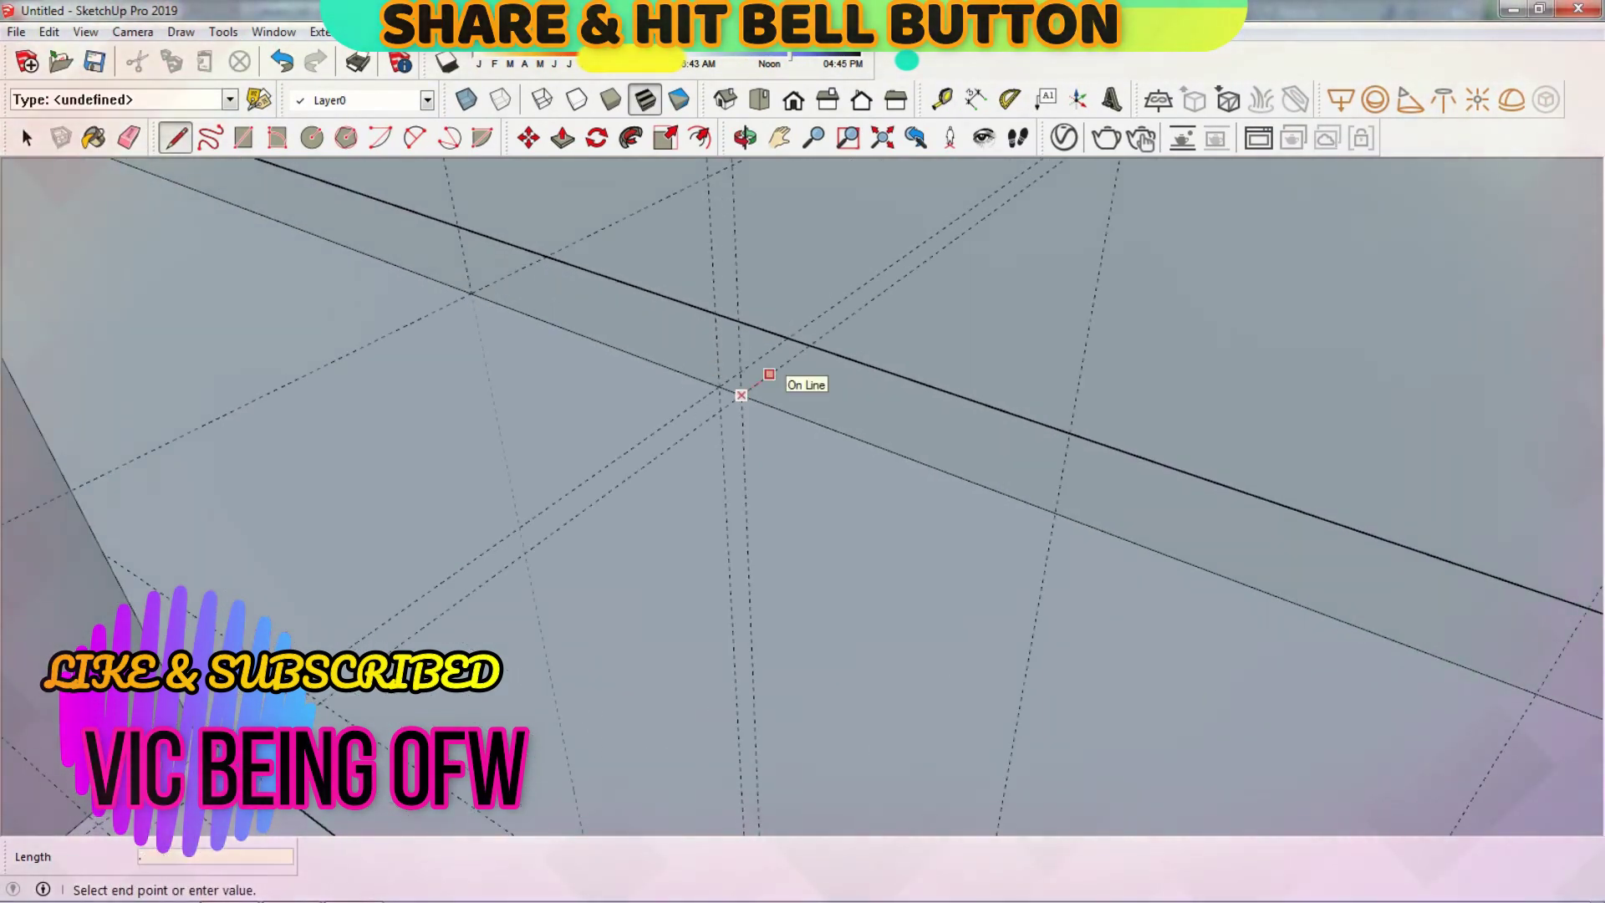
pyautogui.moveTo(769, 374); pyautogui.dragTo(803, 368, button='middle')
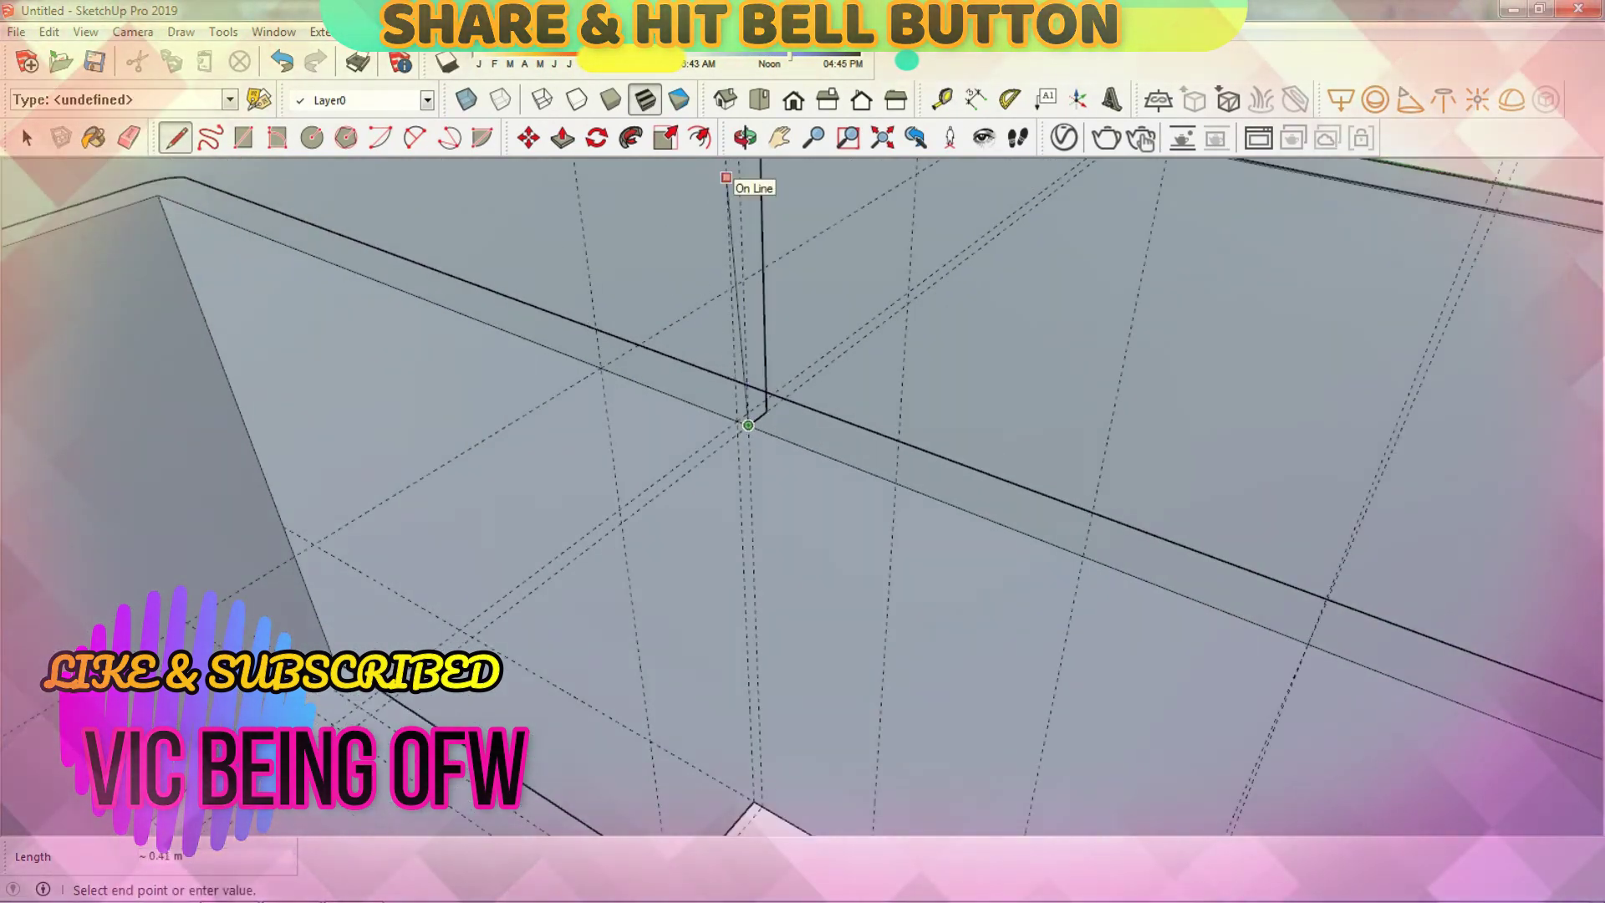
pyautogui.scroll(-5, 748, 424)
pyautogui.press('Escape')
pyautogui.scroll(3, 712, 638)
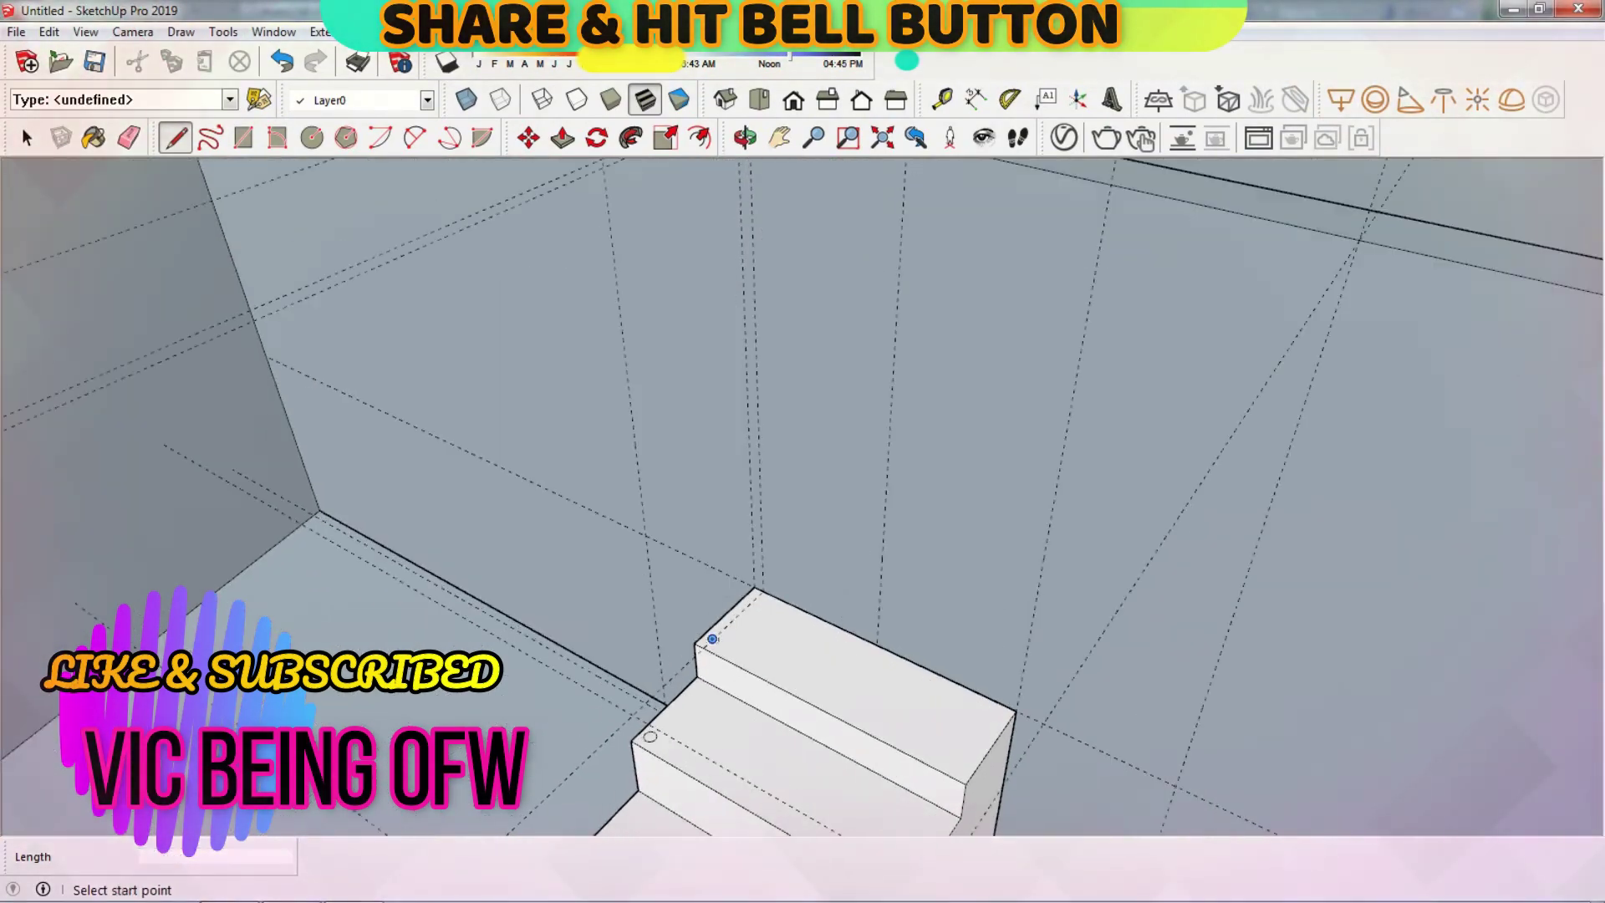
pyautogui.scroll(2, 712, 639)
pyautogui.click(696, 639)
pyautogui.scroll(-4, 682, 343)
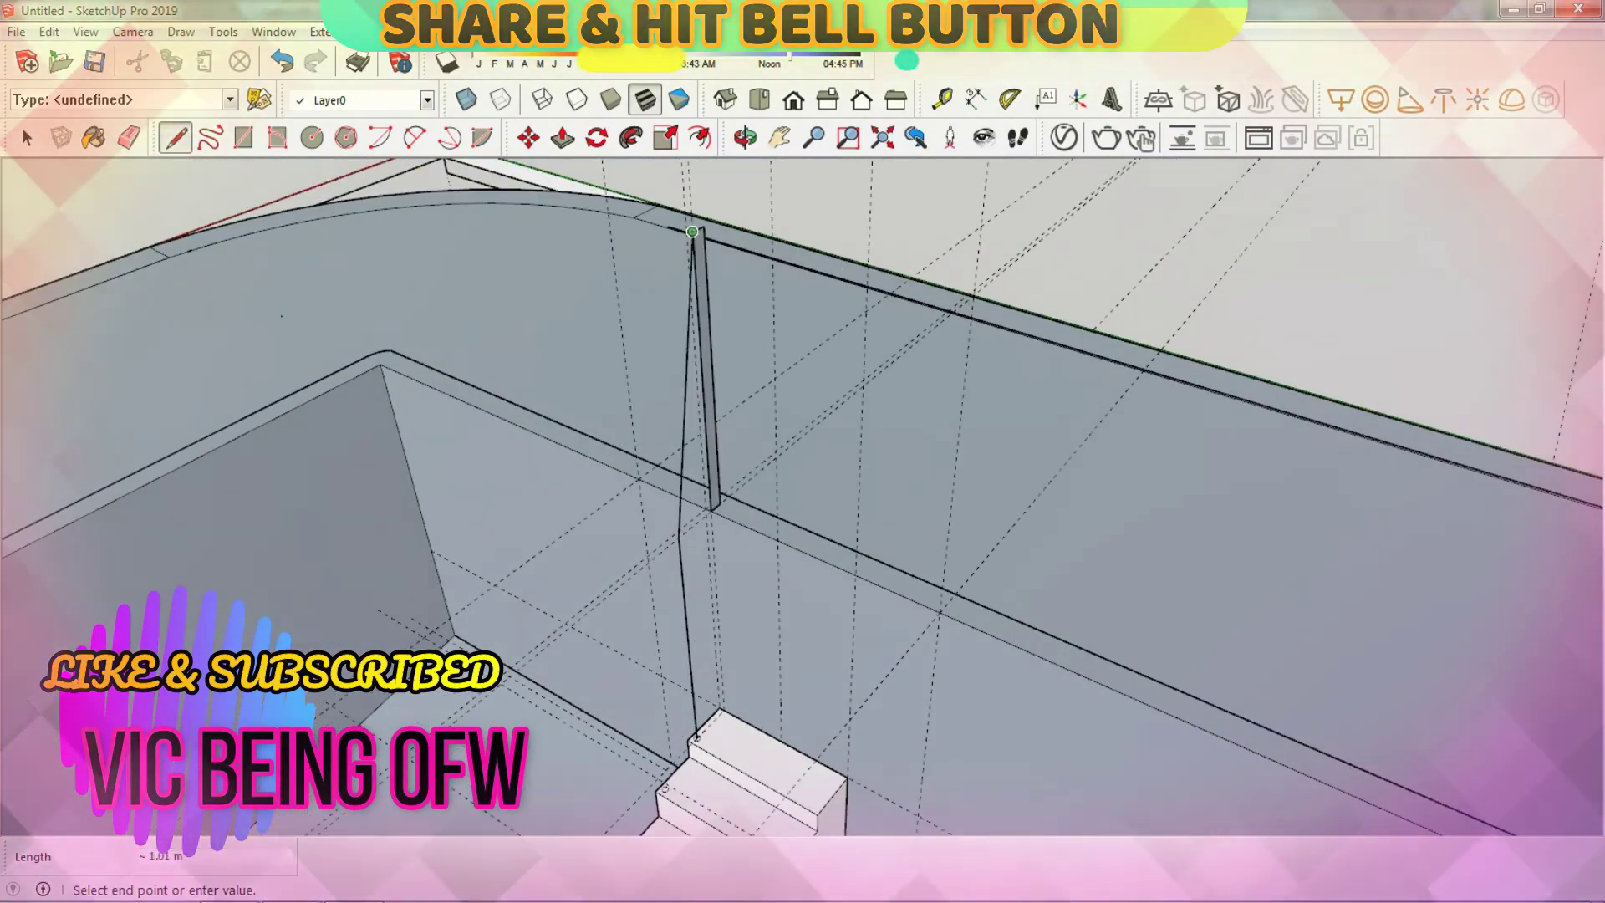
pyautogui.click(692, 232)
pyautogui.scroll(2, 692, 232)
pyautogui.click(130, 138)
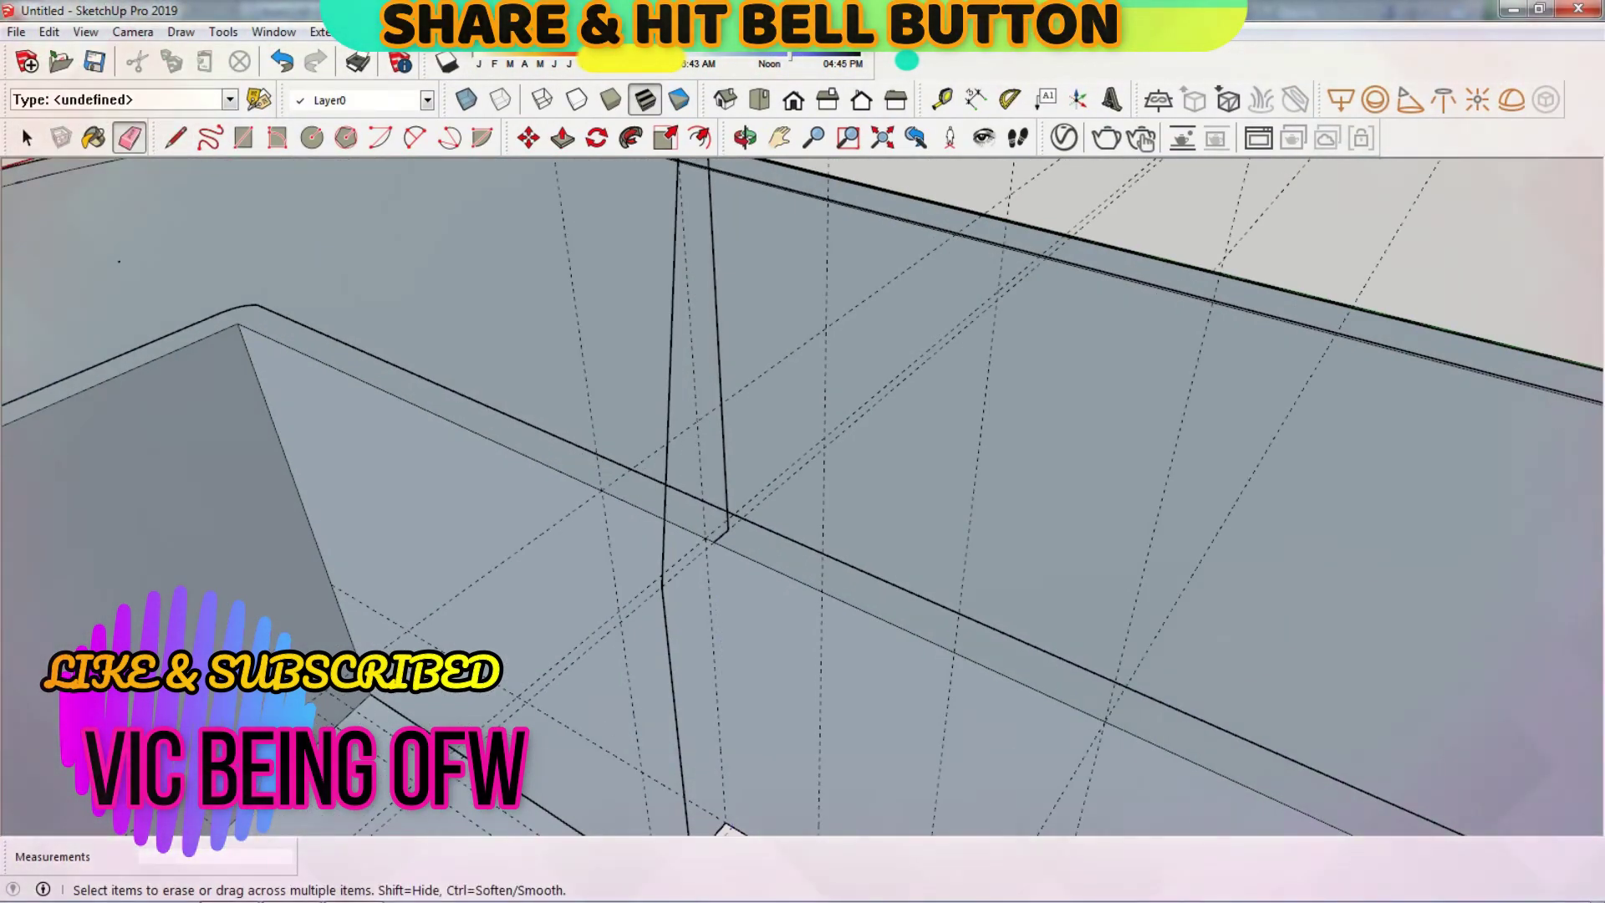
pyautogui.scroll(-4, 802, 498)
# Step: Copy the railing path edge to the far stair corner with Move+Ctrl
pyautogui.press('space')
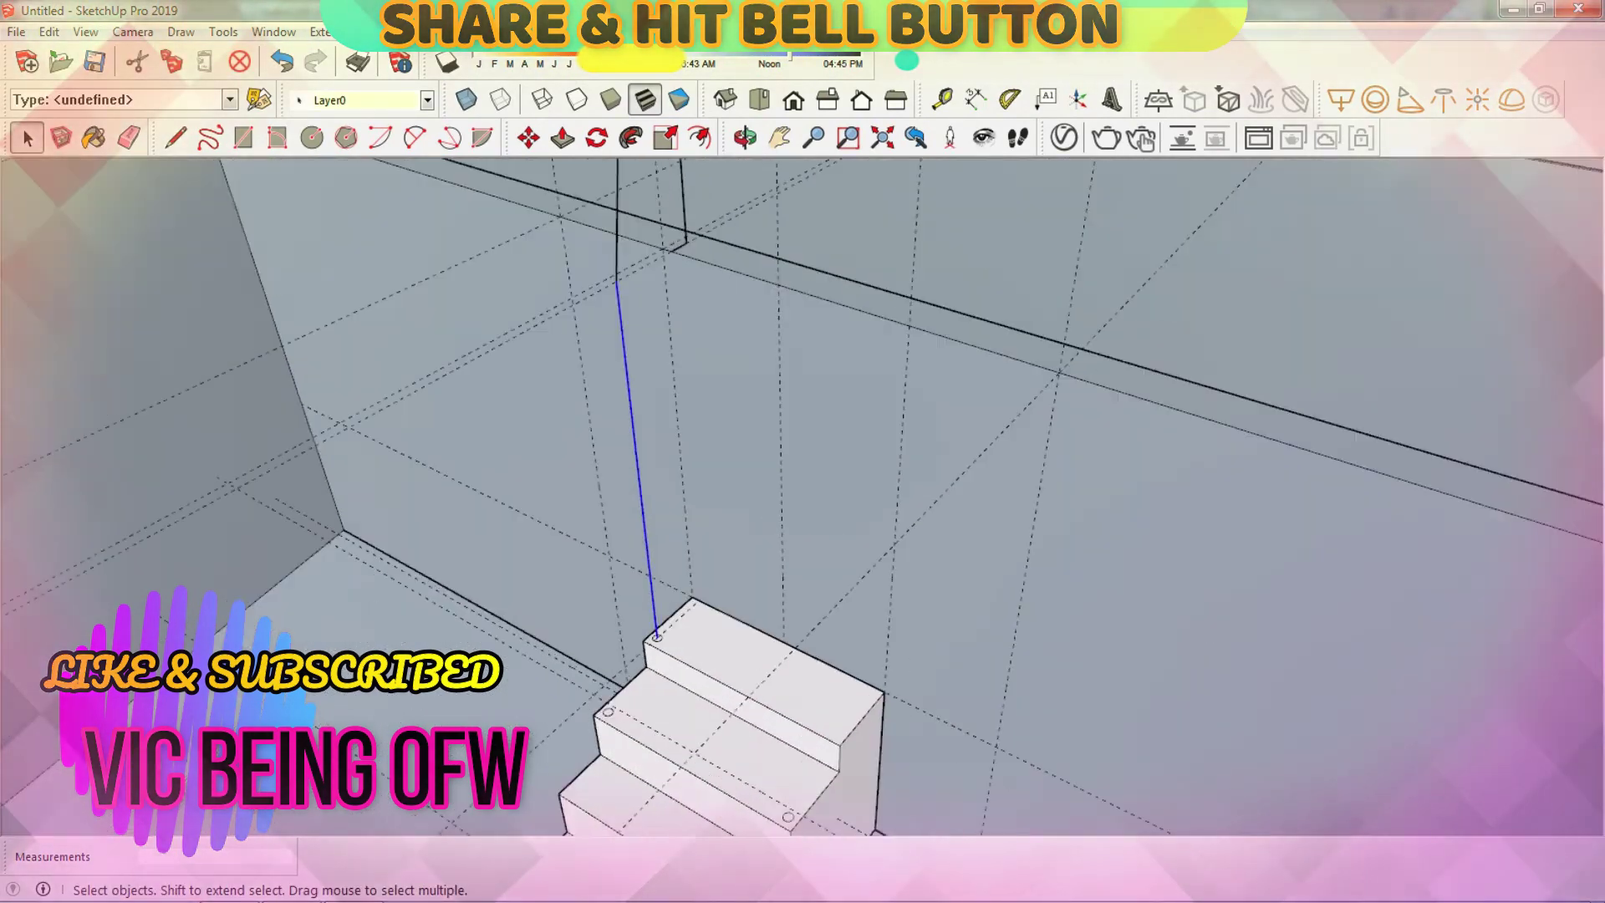
pyautogui.scroll(3, 692, 669)
pyautogui.scroll(-1, 613, 456)
pyautogui.scroll(-2, 613, 456)
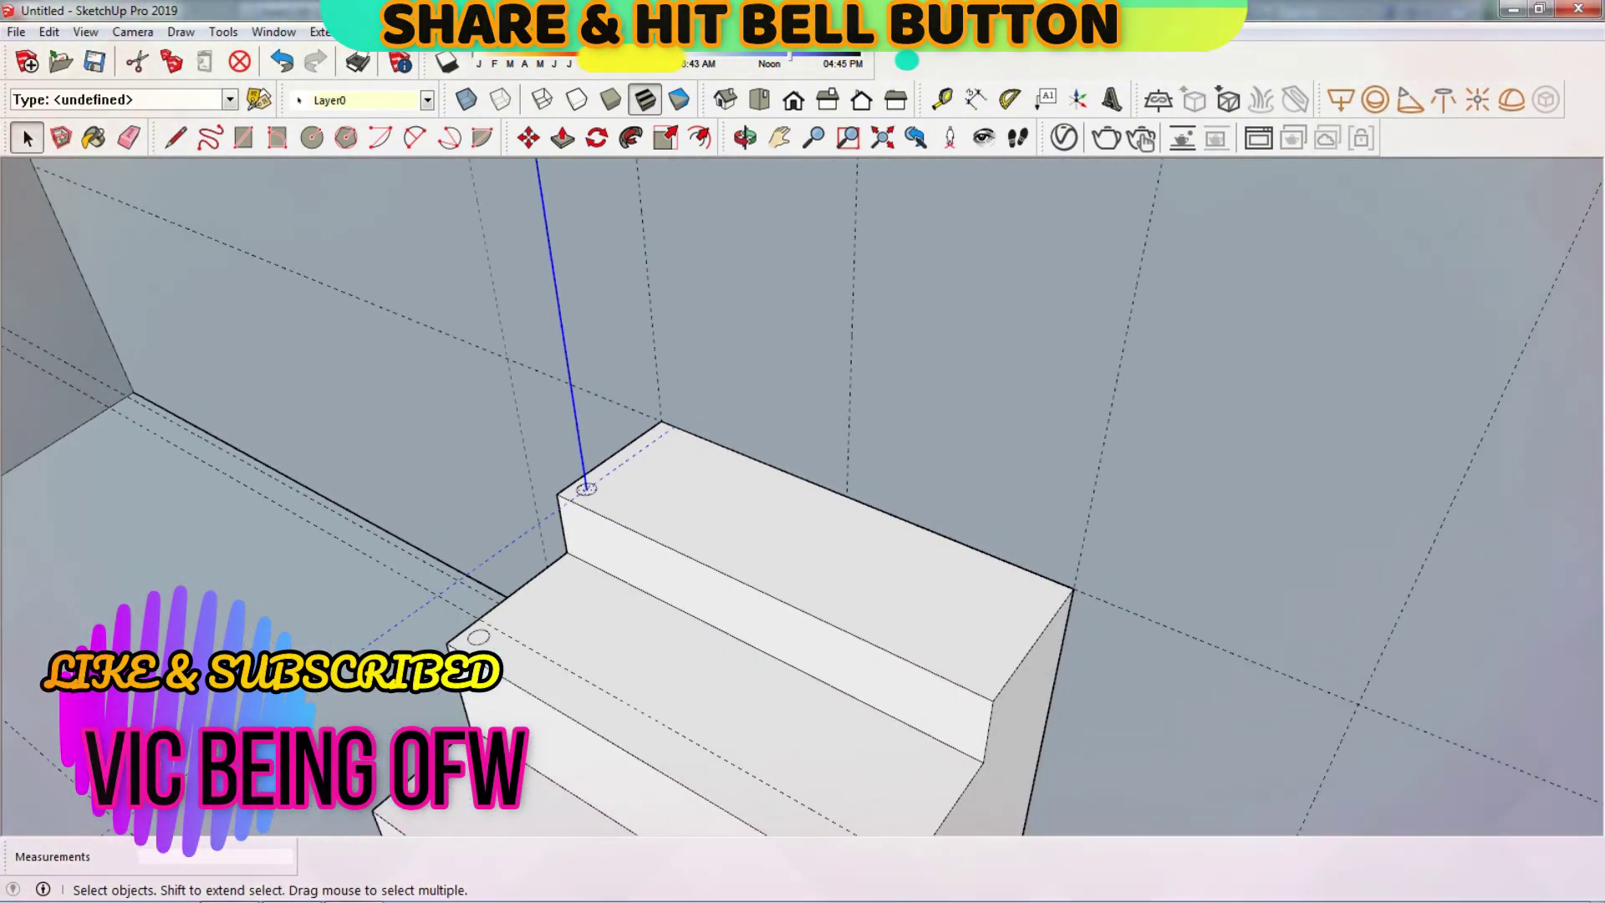
pyautogui.press('m')
pyautogui.scroll(1, 613, 456)
pyautogui.click(1119, 677)
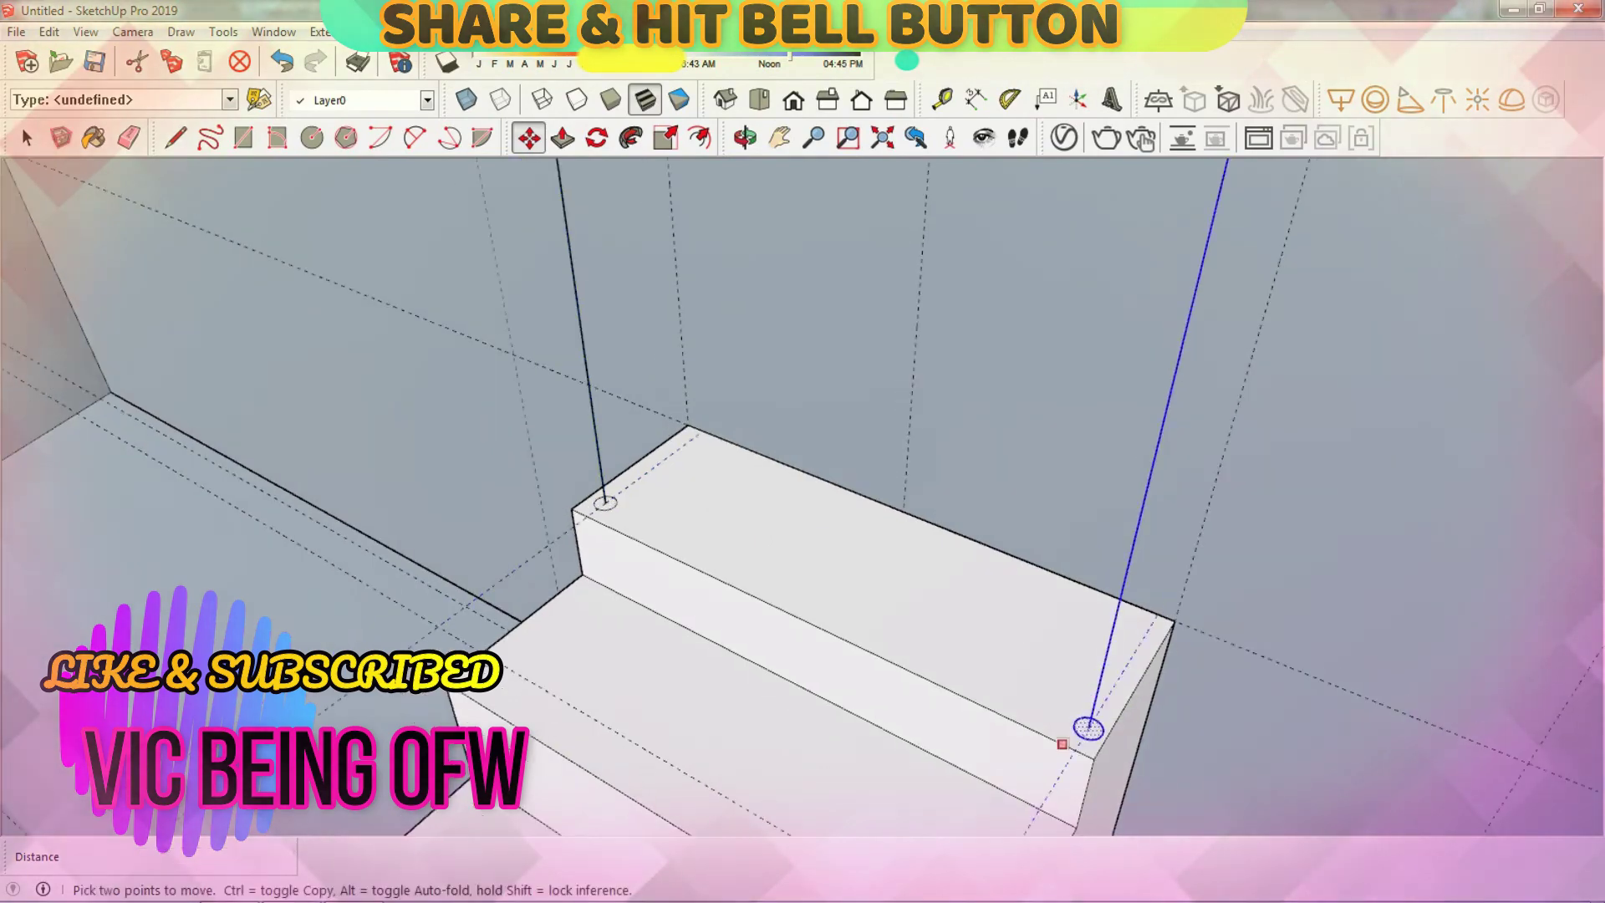
pyautogui.scroll(-3, 845, 548)
pyautogui.press('space')
pyautogui.scroll(3, 845, 548)
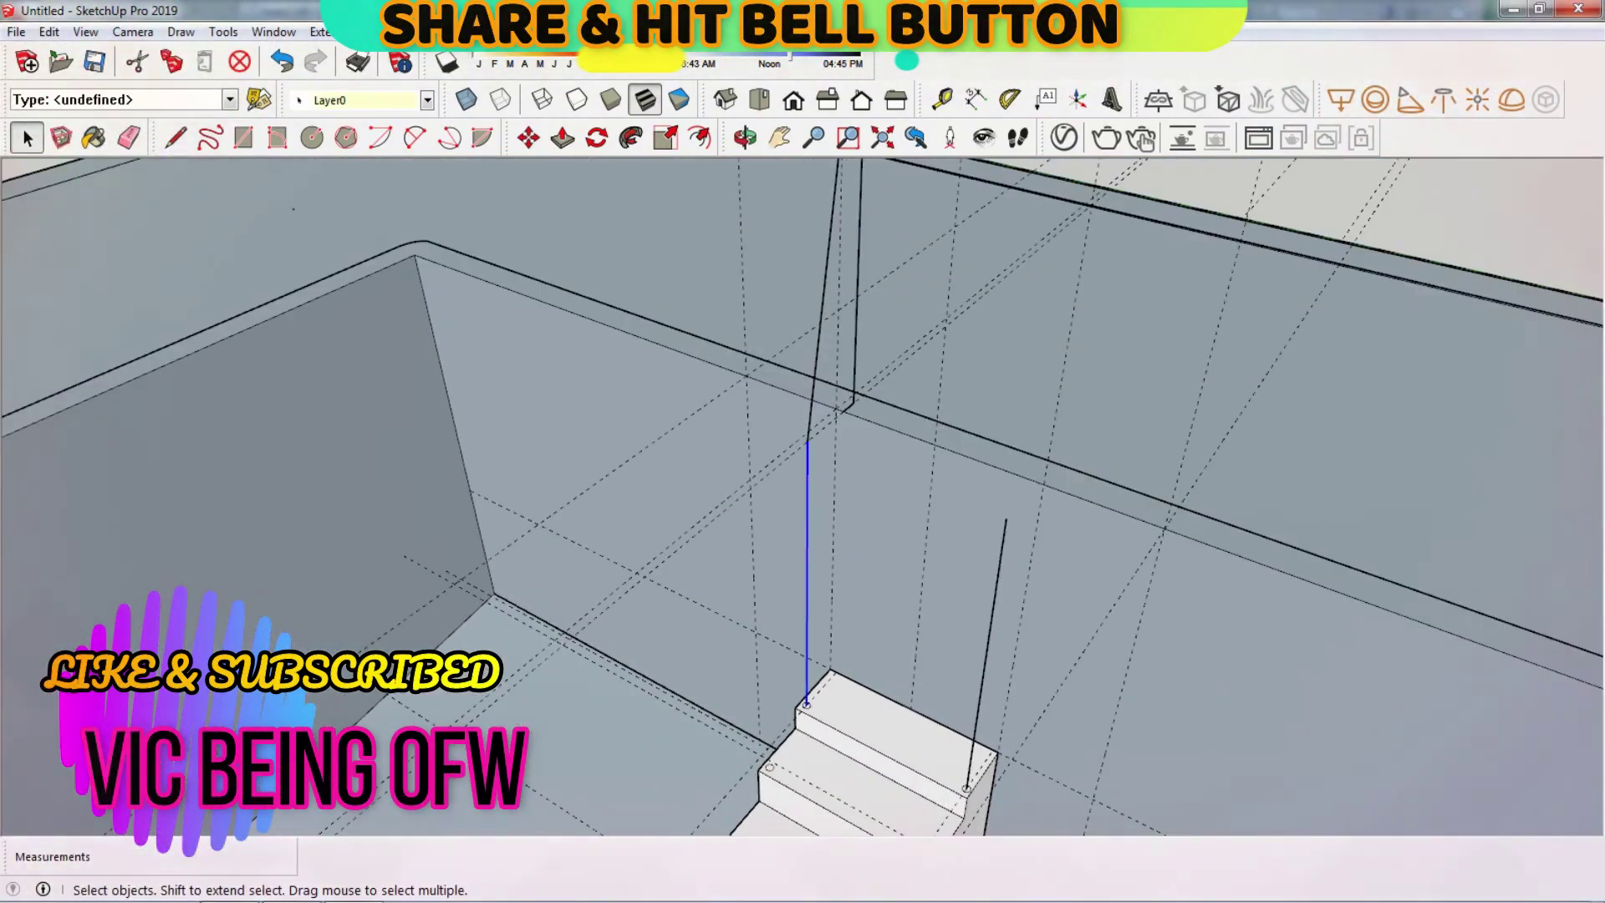
# Step: Sweep the circle profile along the path with Follow Me into a round pipe railing
pyautogui.moveTo(807, 719); pyautogui.dragTo(836, 635, button='middle')
pyautogui.scroll(3, 836, 501)
pyautogui.scroll(-3, 802, 502)
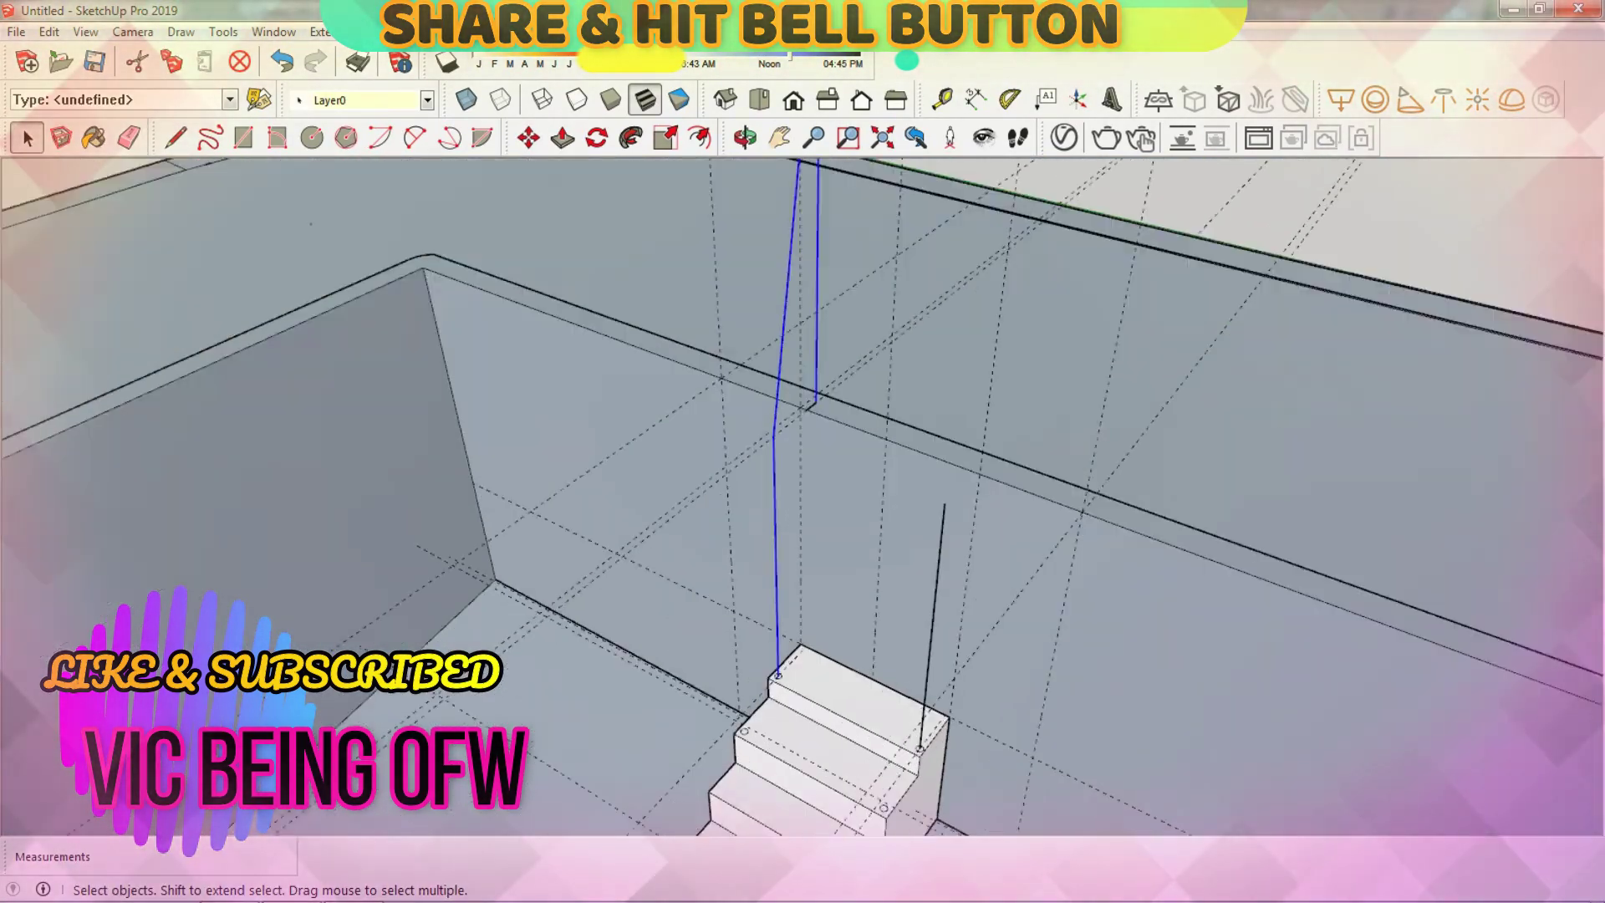
pyautogui.scroll(3, 752, 635)
pyautogui.click(631, 138)
pyautogui.click(753, 637)
pyautogui.scroll(-3, 752, 635)
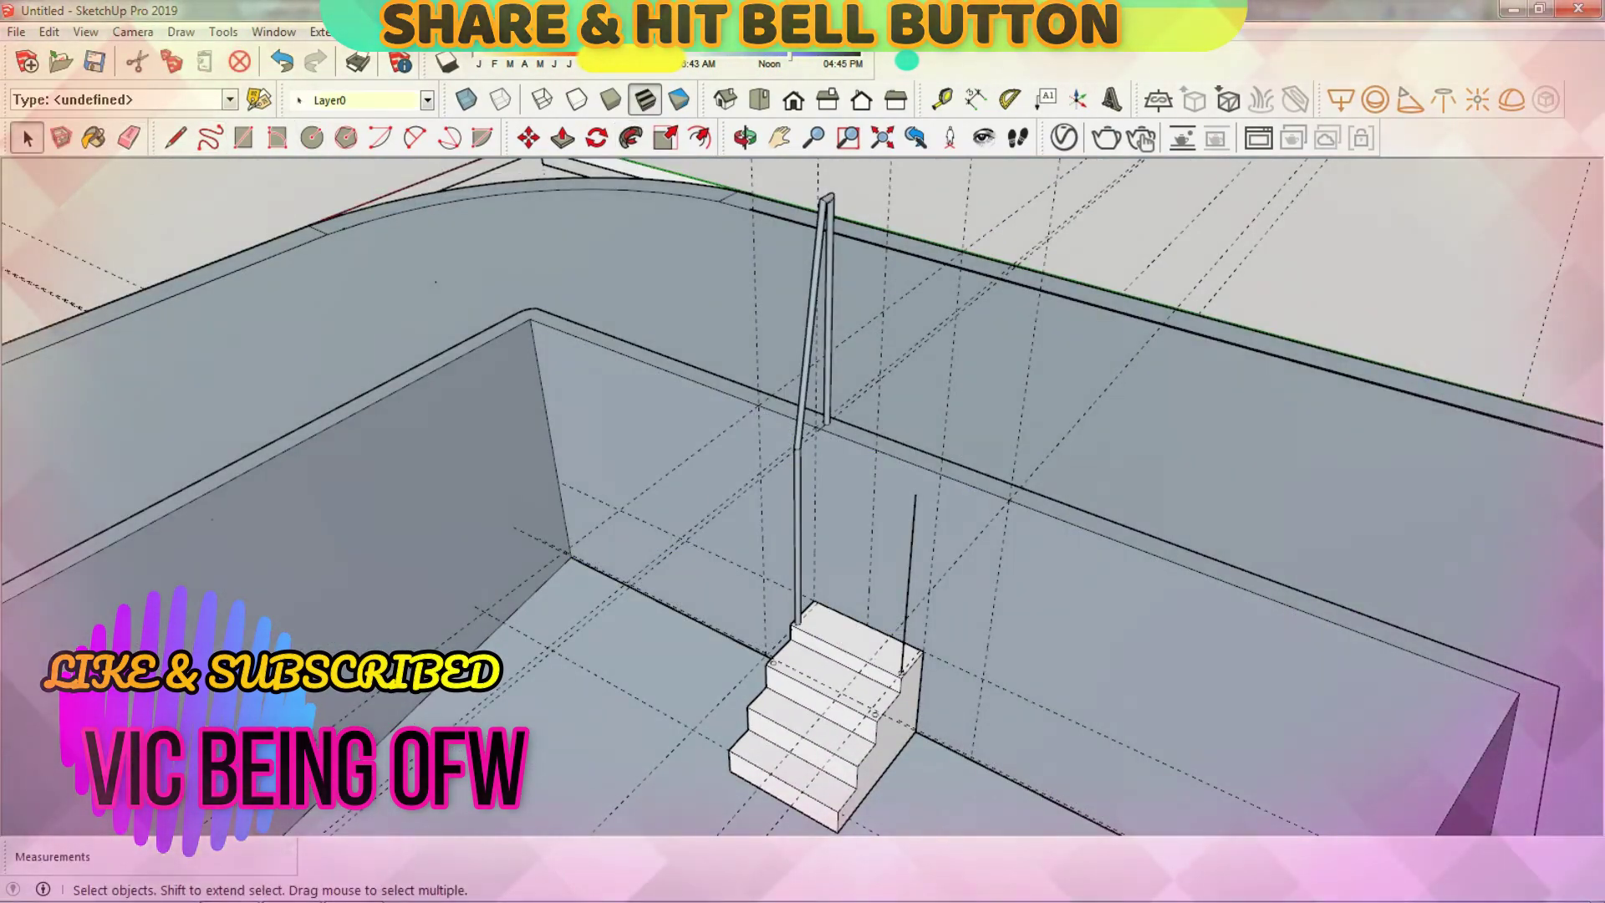
# Step: Move-copy the pipe railing to the other side of the pool steps
pyautogui.scroll(3, 803, 502)
pyautogui.click(669, 418)
pyautogui.scroll(-4, 752, 502)
pyautogui.press('m')
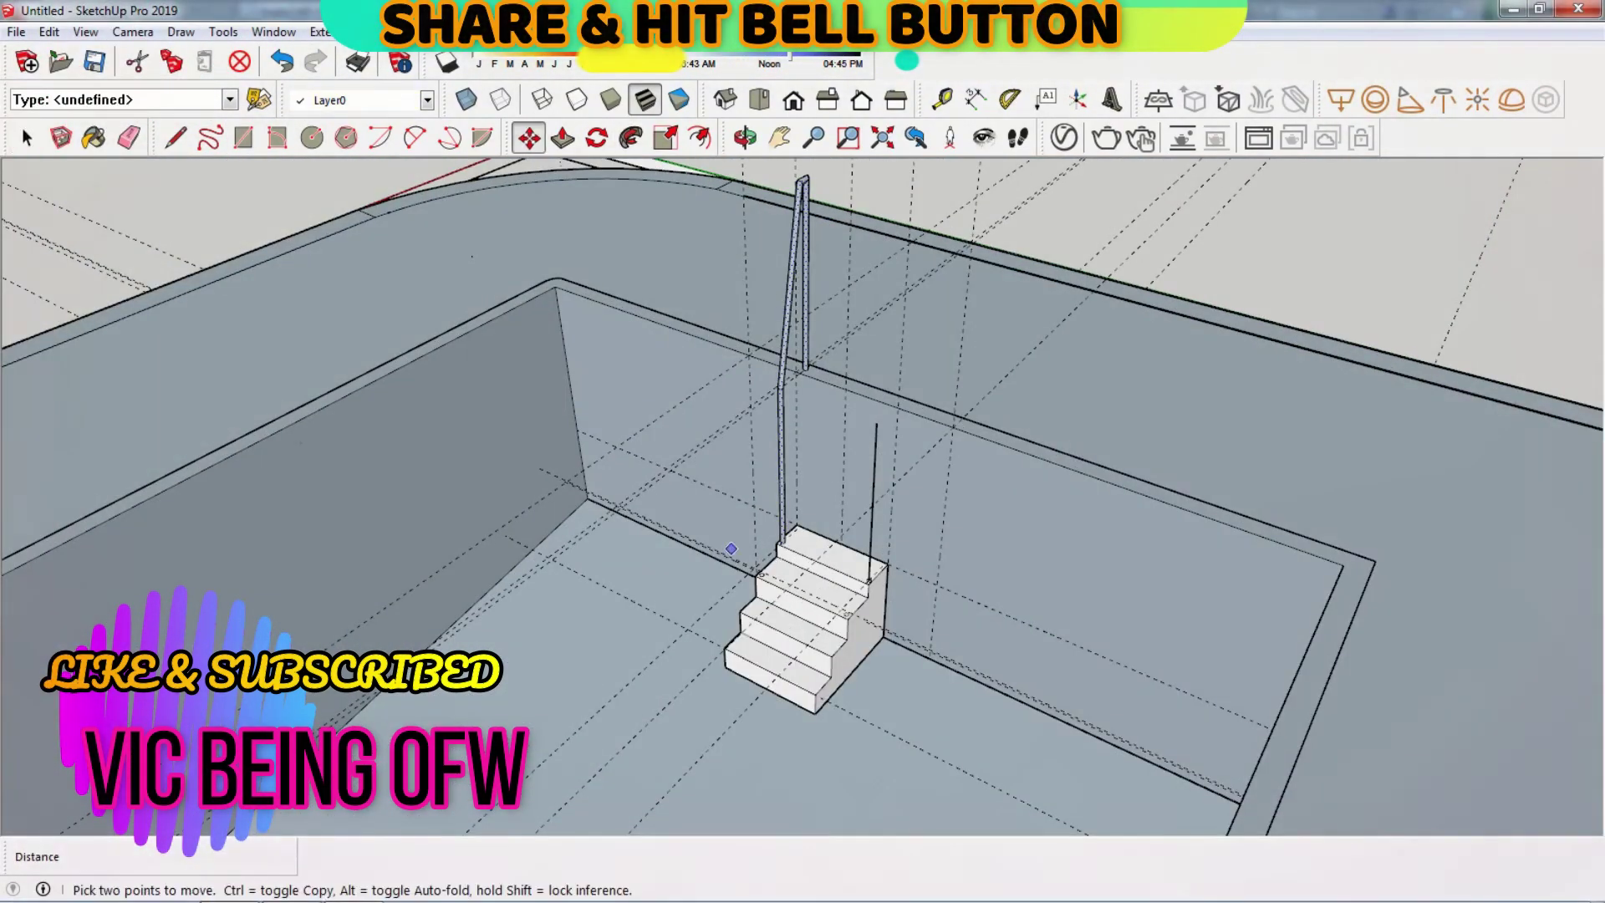
pyautogui.scroll(3, 730, 549)
pyautogui.click(763, 519)
pyautogui.press('ctrl')
pyautogui.click(1128, 664)
pyautogui.scroll(-3, 1003, 585)
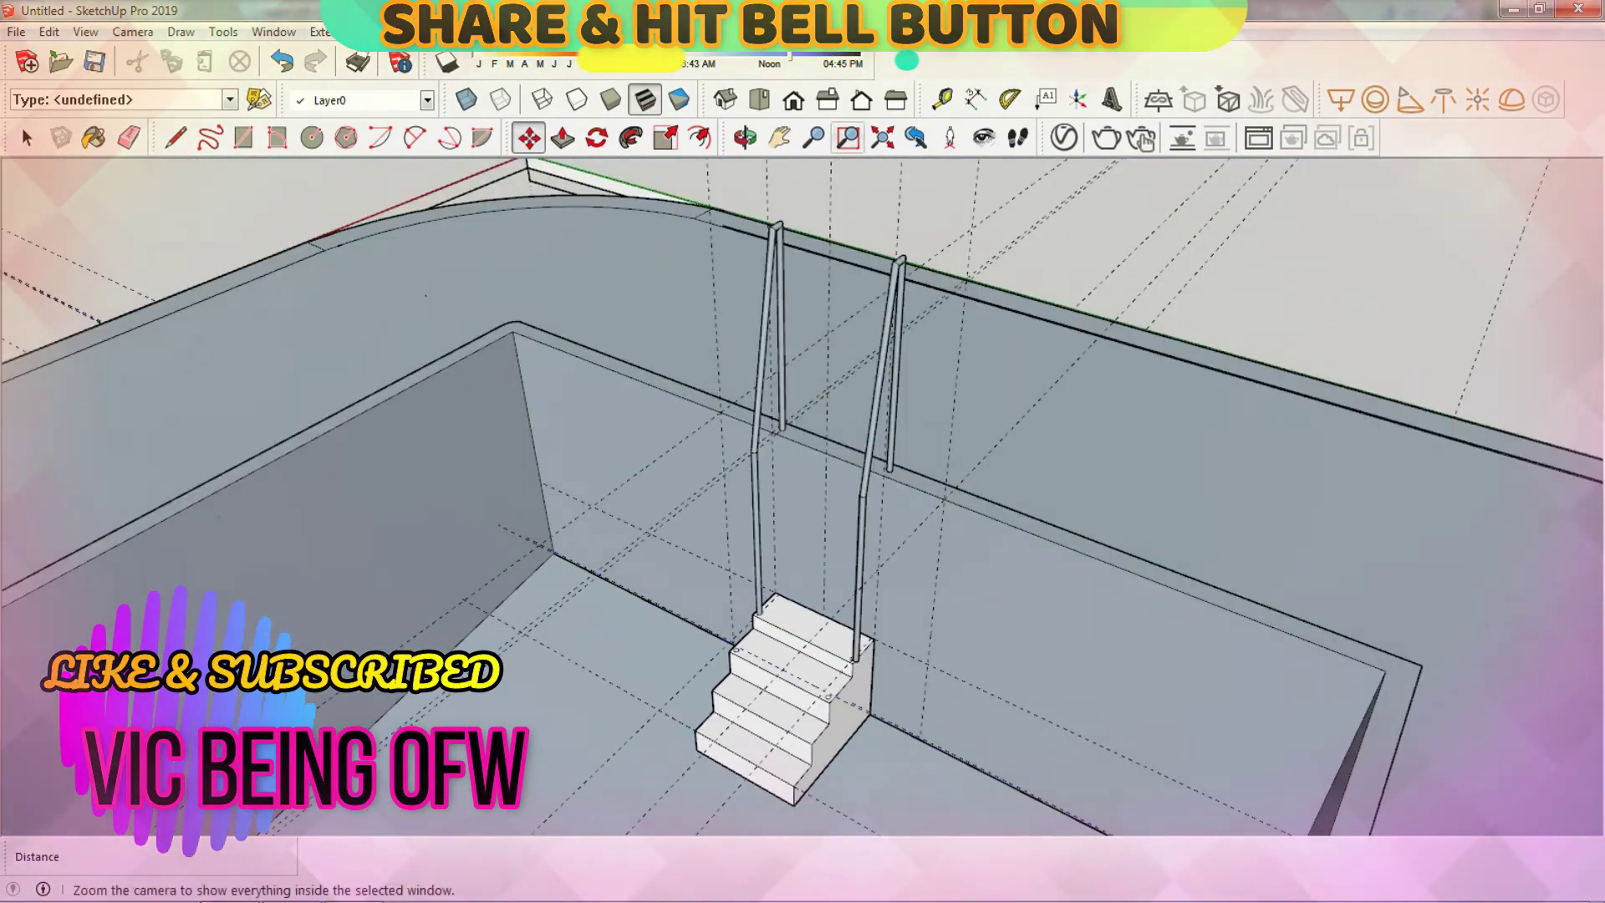
pyautogui.scroll(3, 752, 502)
pyautogui.scroll(3, 752, 502)
# Step: Draw a short crossbar path line between the two pool railings above the steps
pyautogui.press('t')
pyautogui.click(622, 605)
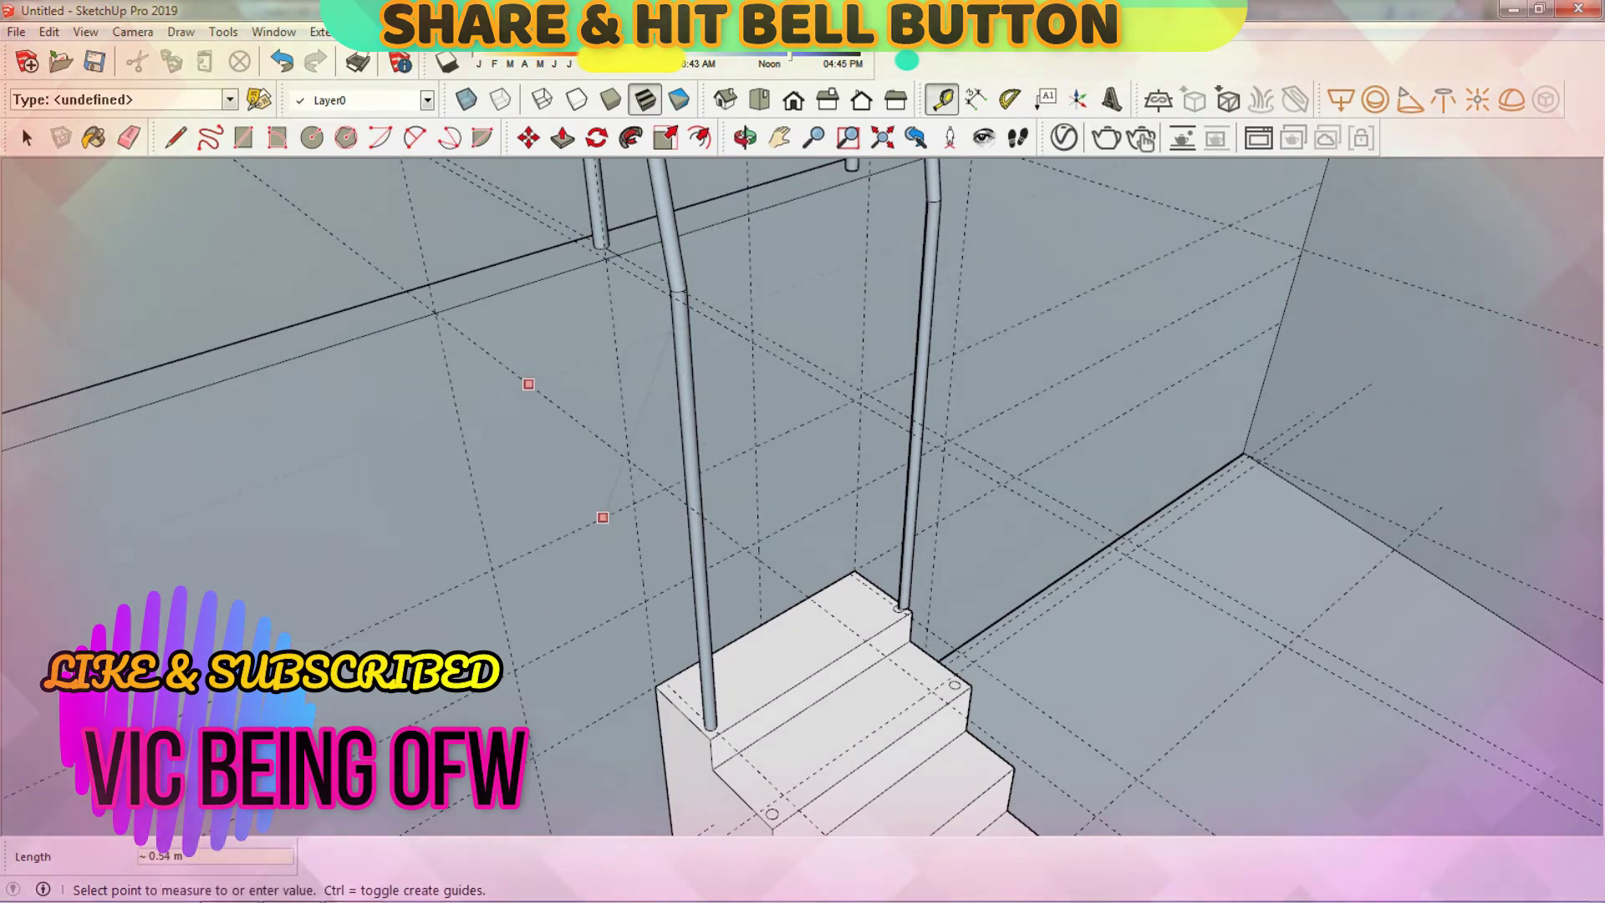
pyautogui.click(312, 137)
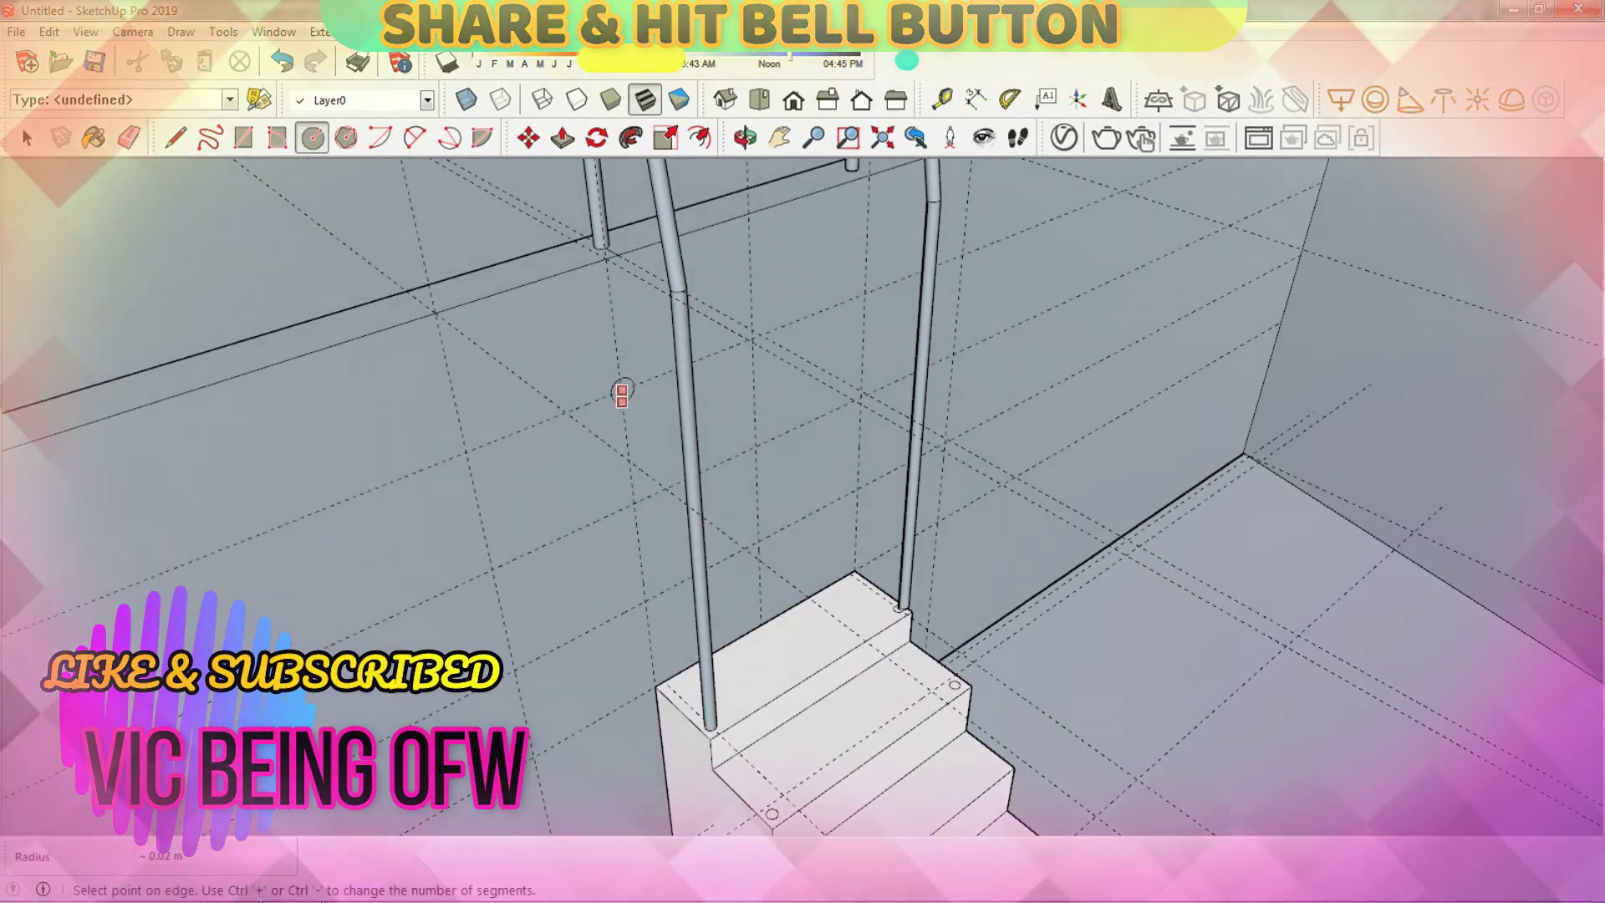
pyautogui.scroll(3, 622, 391)
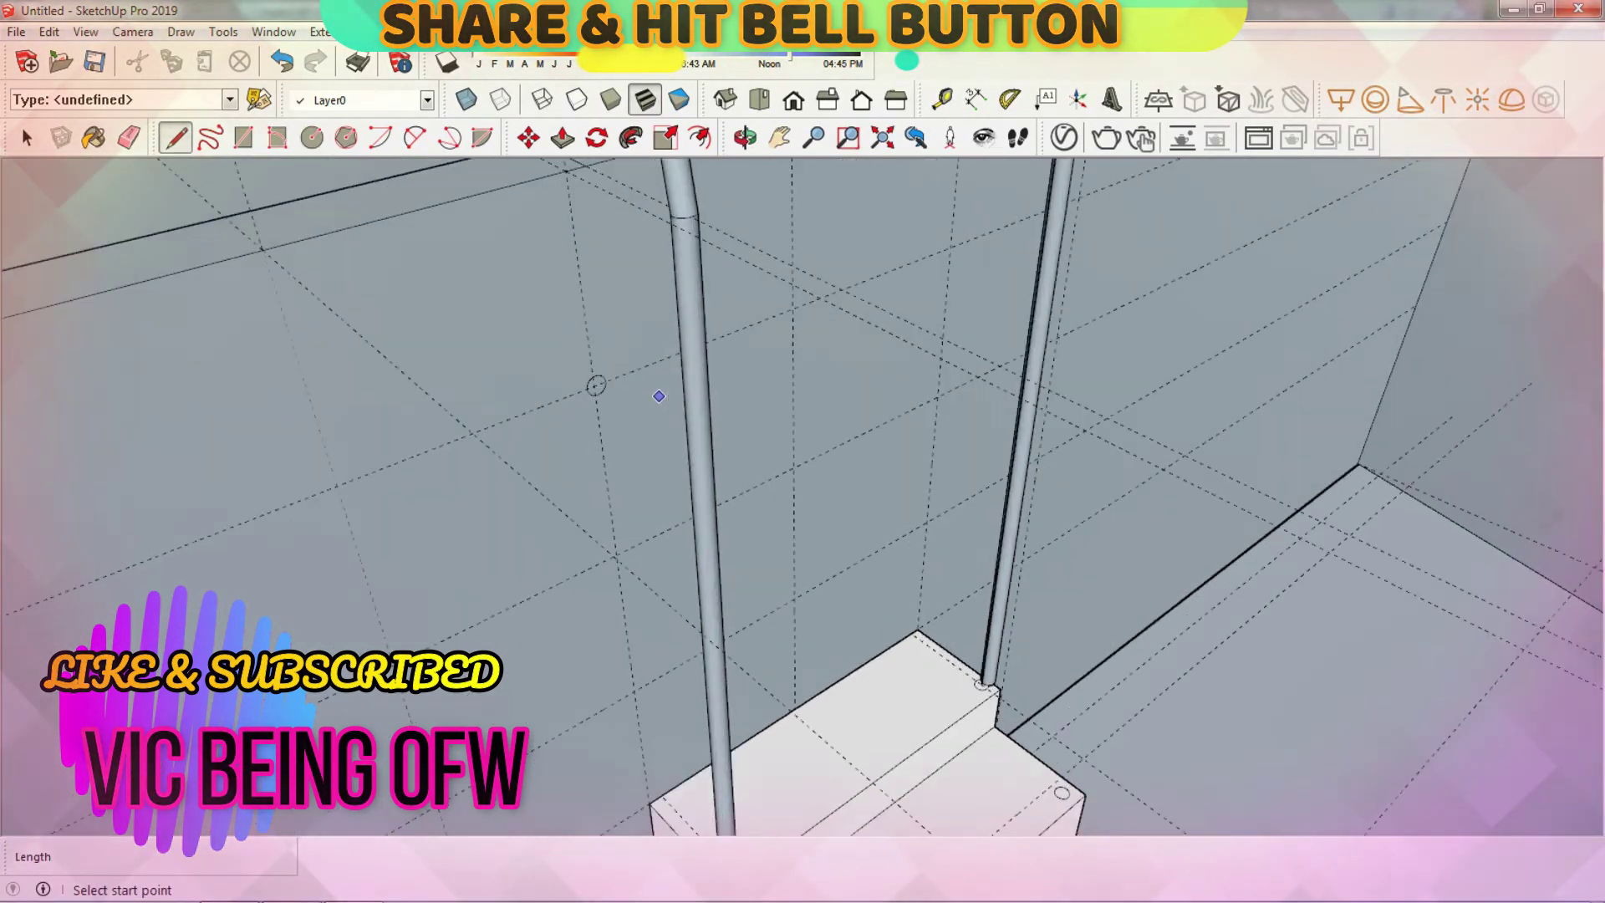
pyautogui.scroll(3, 594, 379)
pyautogui.scroll(-3, 594, 378)
pyautogui.scroll(2, 819, 398)
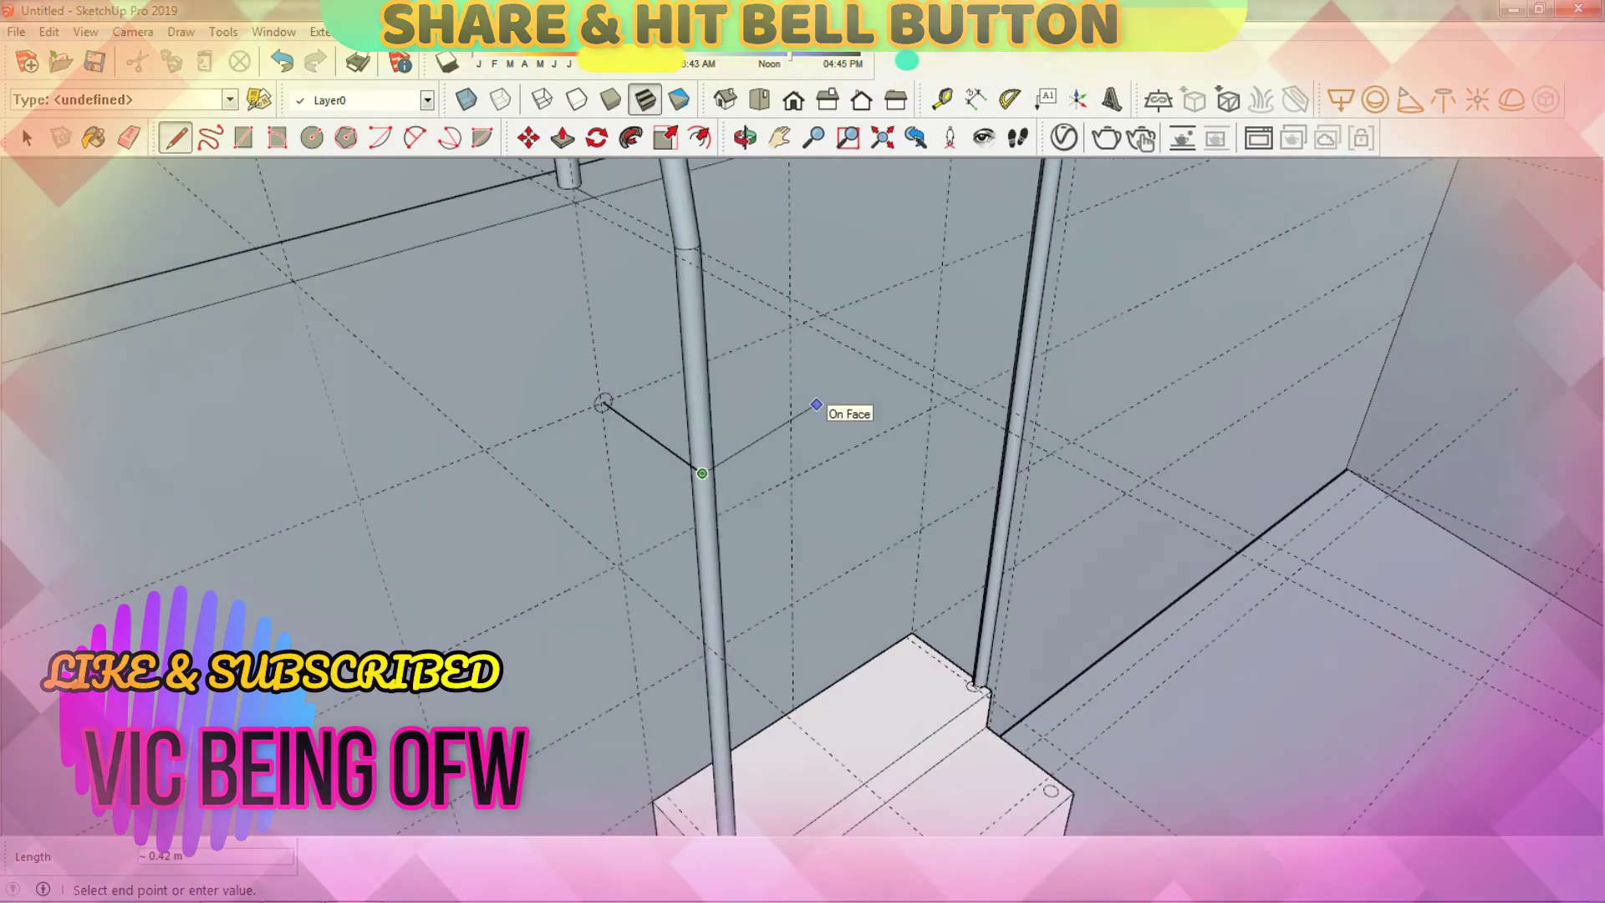
pyautogui.hotkey('ctrl', 'z')
pyautogui.scroll(2, 592, 383)
pyautogui.click(593, 383)
pyautogui.scroll(2, 602, 332)
pyautogui.scroll(2, 641, 362)
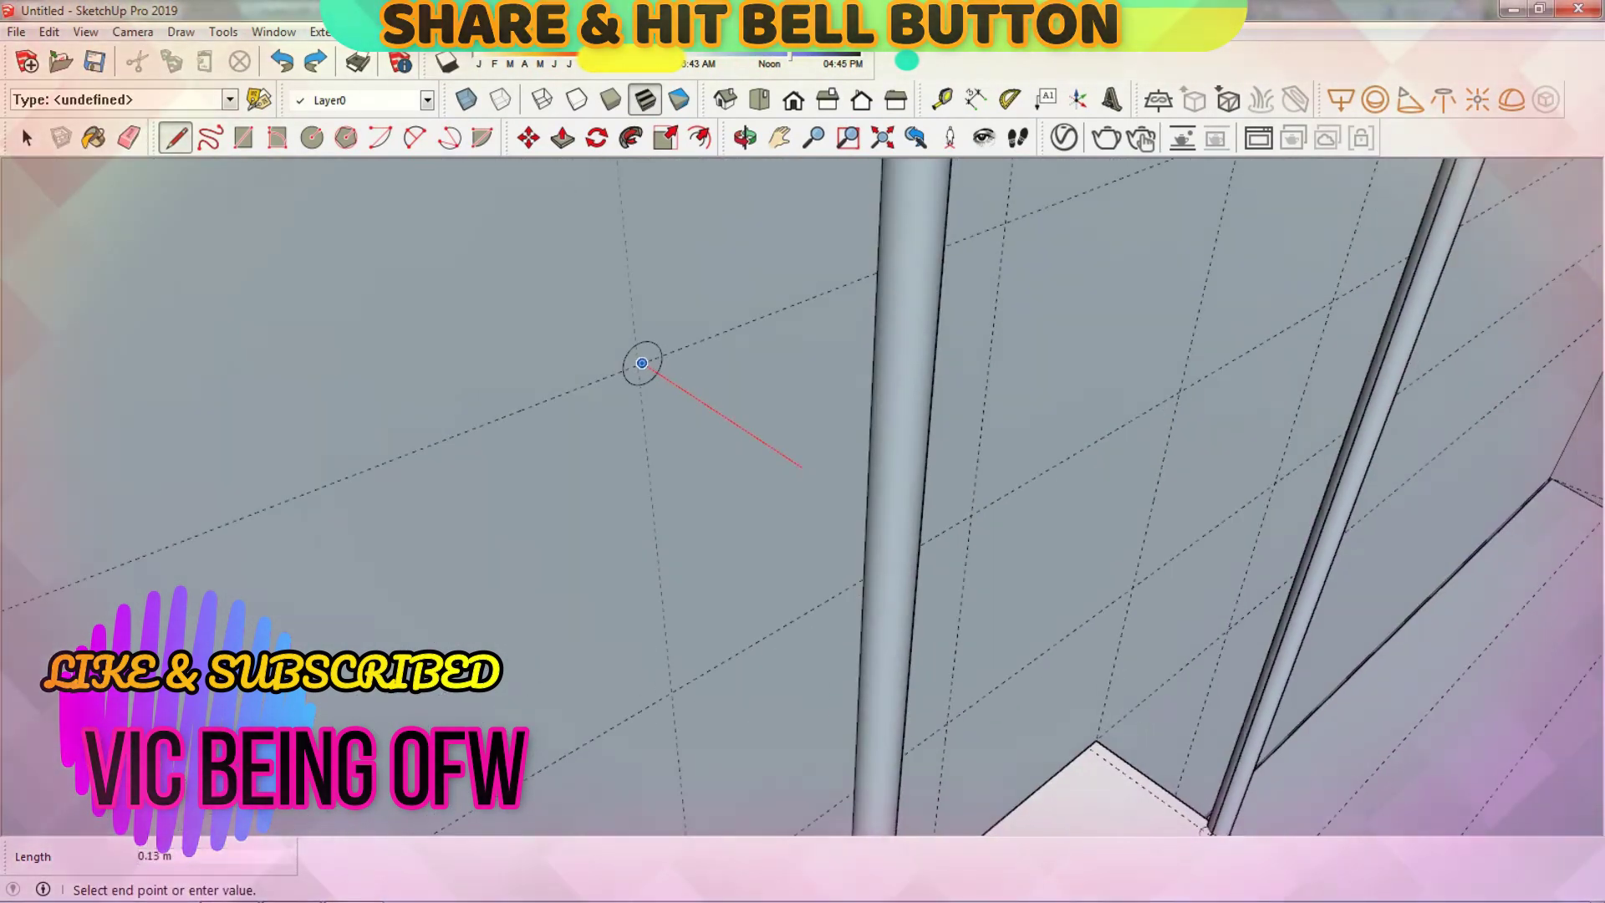
pyautogui.click(760, 440)
pyautogui.scroll(-2, 759, 440)
pyautogui.press('space')
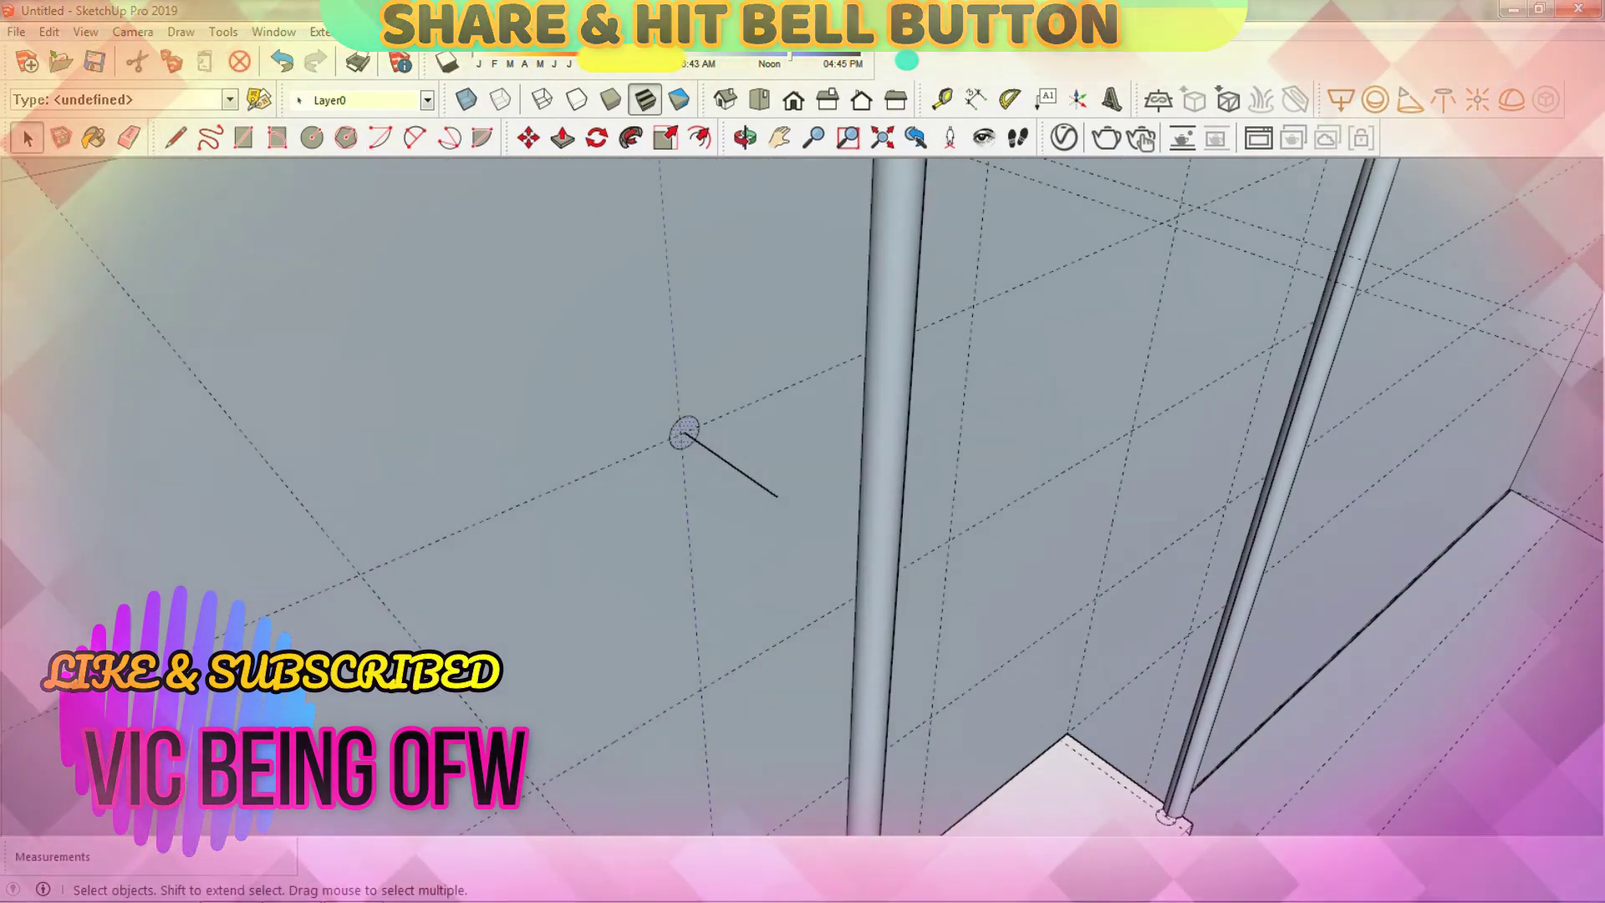
# Step: Copy the crossbar path and sweep a circle along it into a tube rung
pyautogui.scroll(1, 727, 460)
pyautogui.press('m')
pyautogui.scroll(-1, 525, 201)
pyautogui.press('ctrl')
pyautogui.click(691, 809)
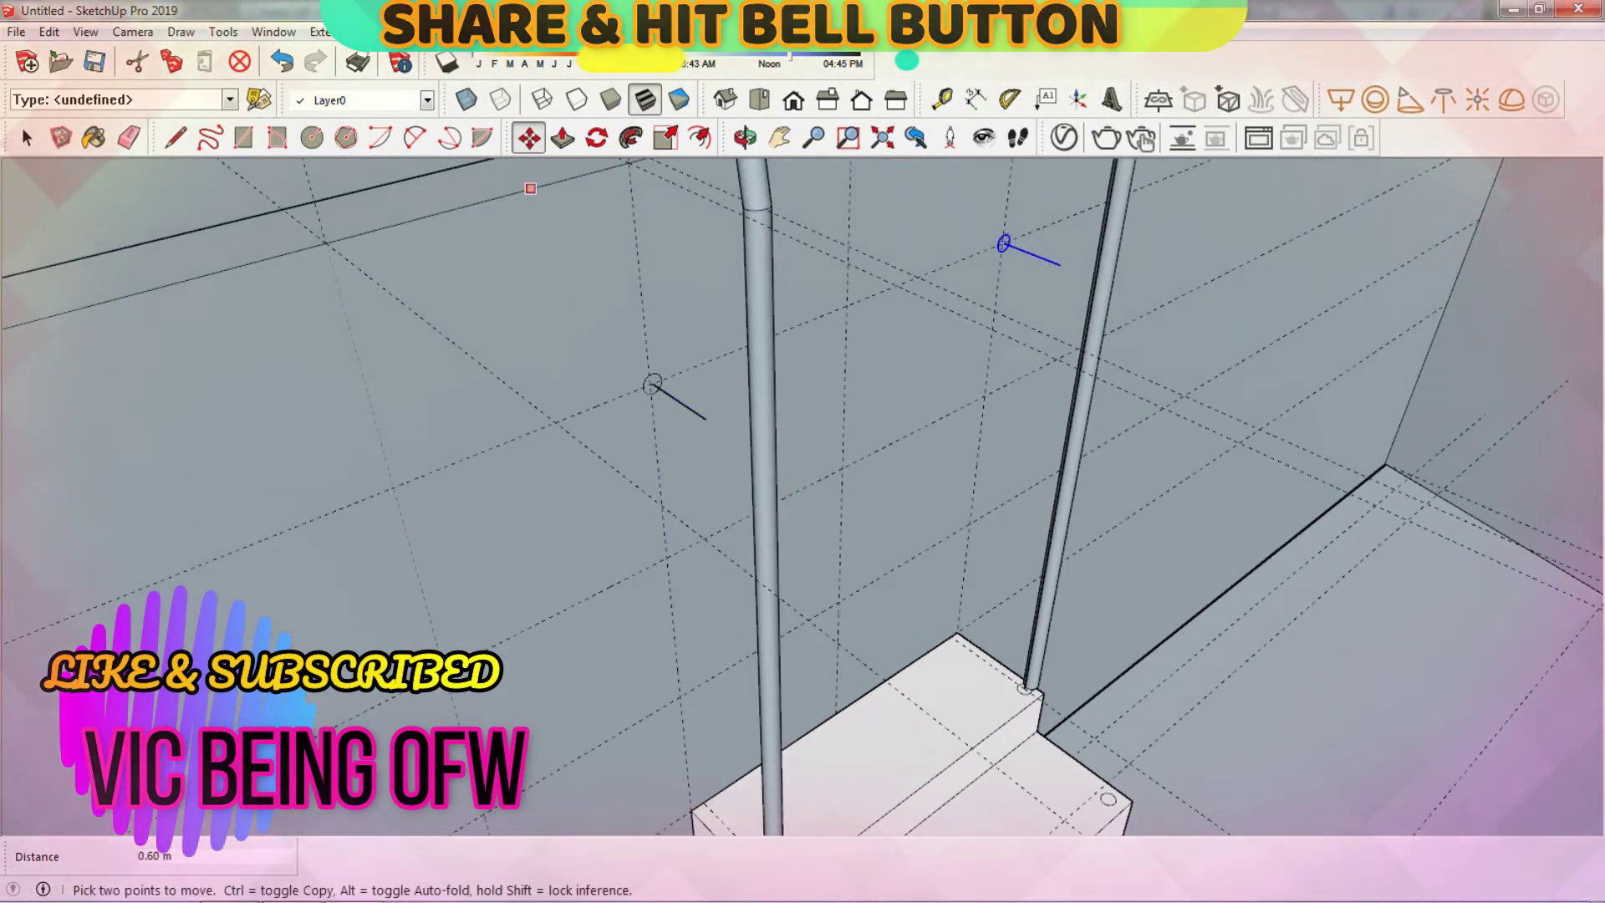
pyautogui.scroll(-1, 605, 354)
pyautogui.click(27, 138)
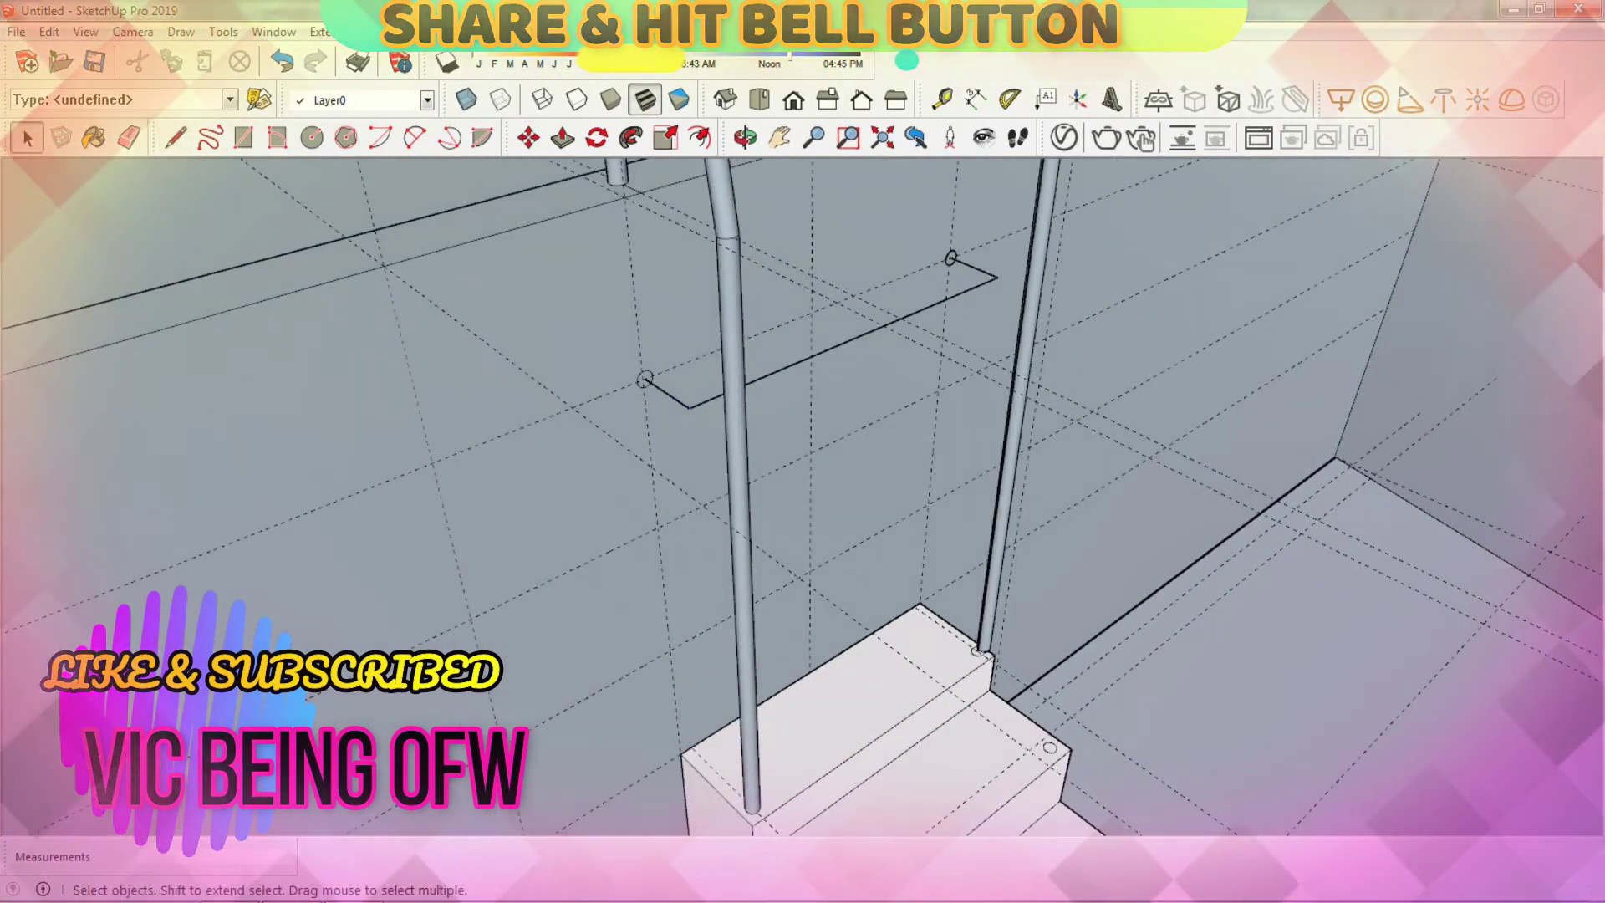
pyautogui.scroll(1, 802, 418)
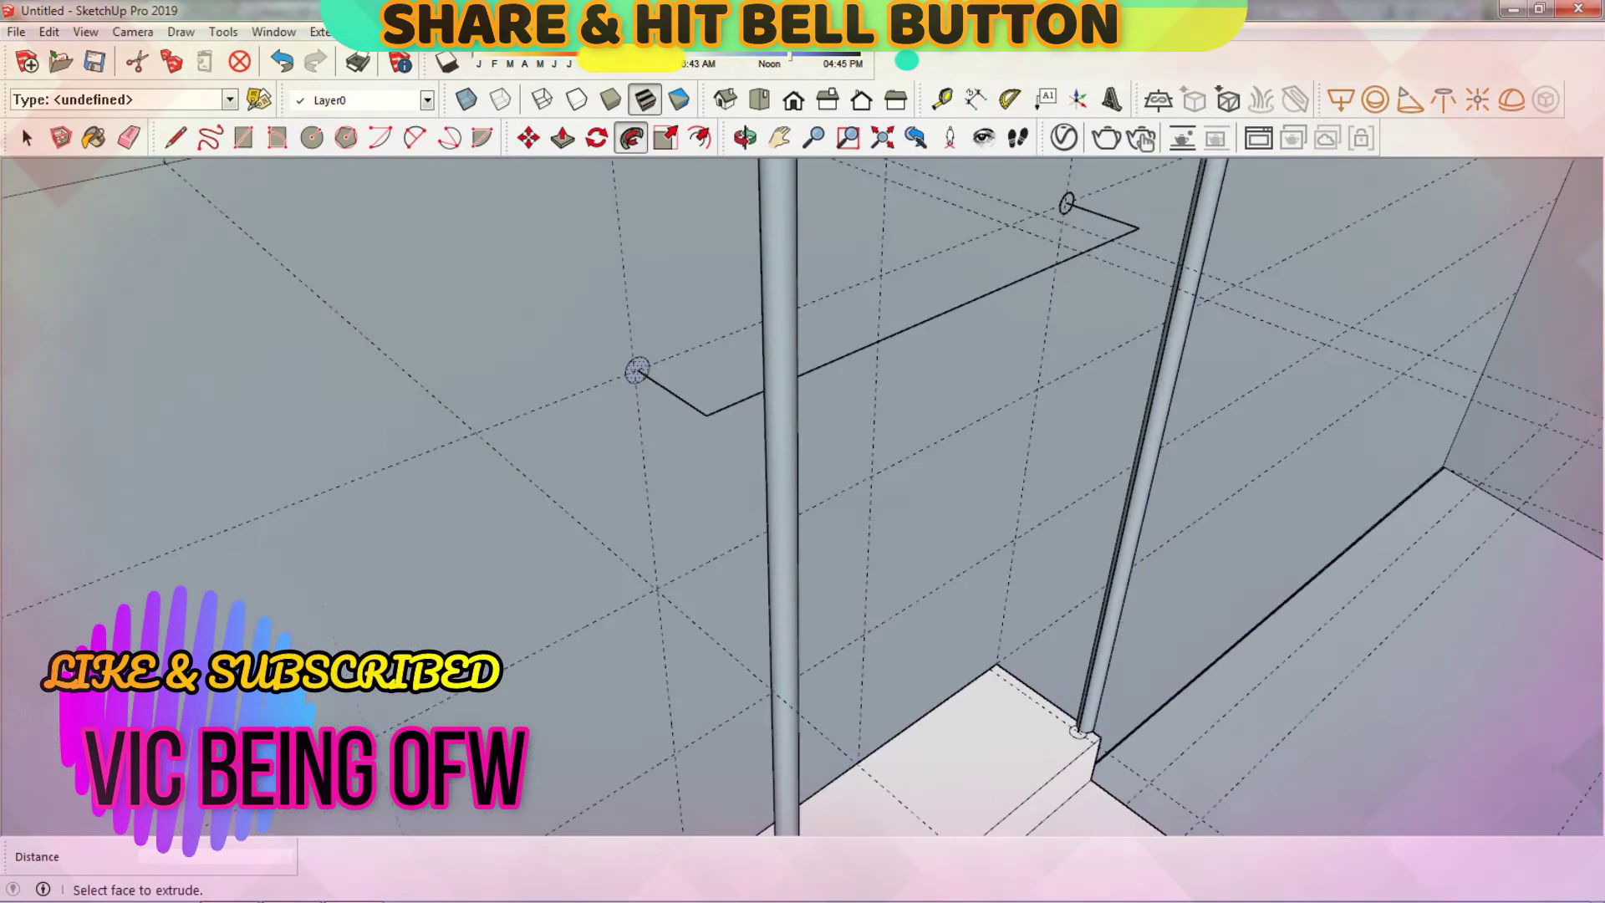
pyautogui.click(631, 137)
pyautogui.scroll(-1, 824, 305)
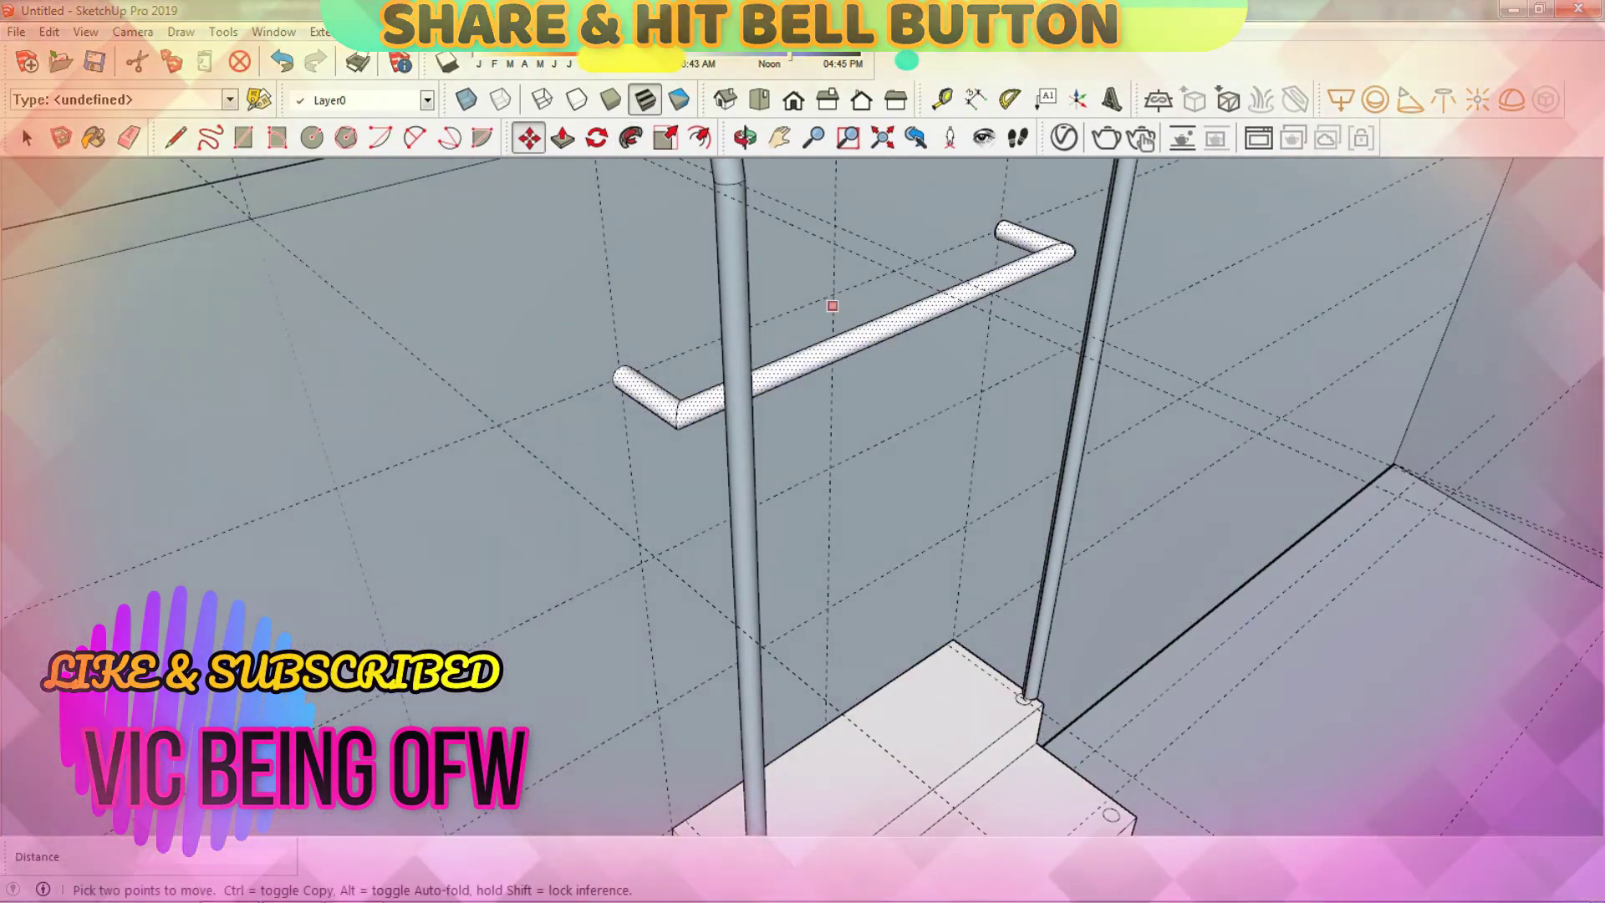
# Step: Copy the rung lower down to make three rungs in total
pyautogui.press('m')
pyautogui.click(860, 465)
pyautogui.scroll(-2, 482, 158)
pyautogui.scroll(-2, 697, 426)
pyautogui.press('f')
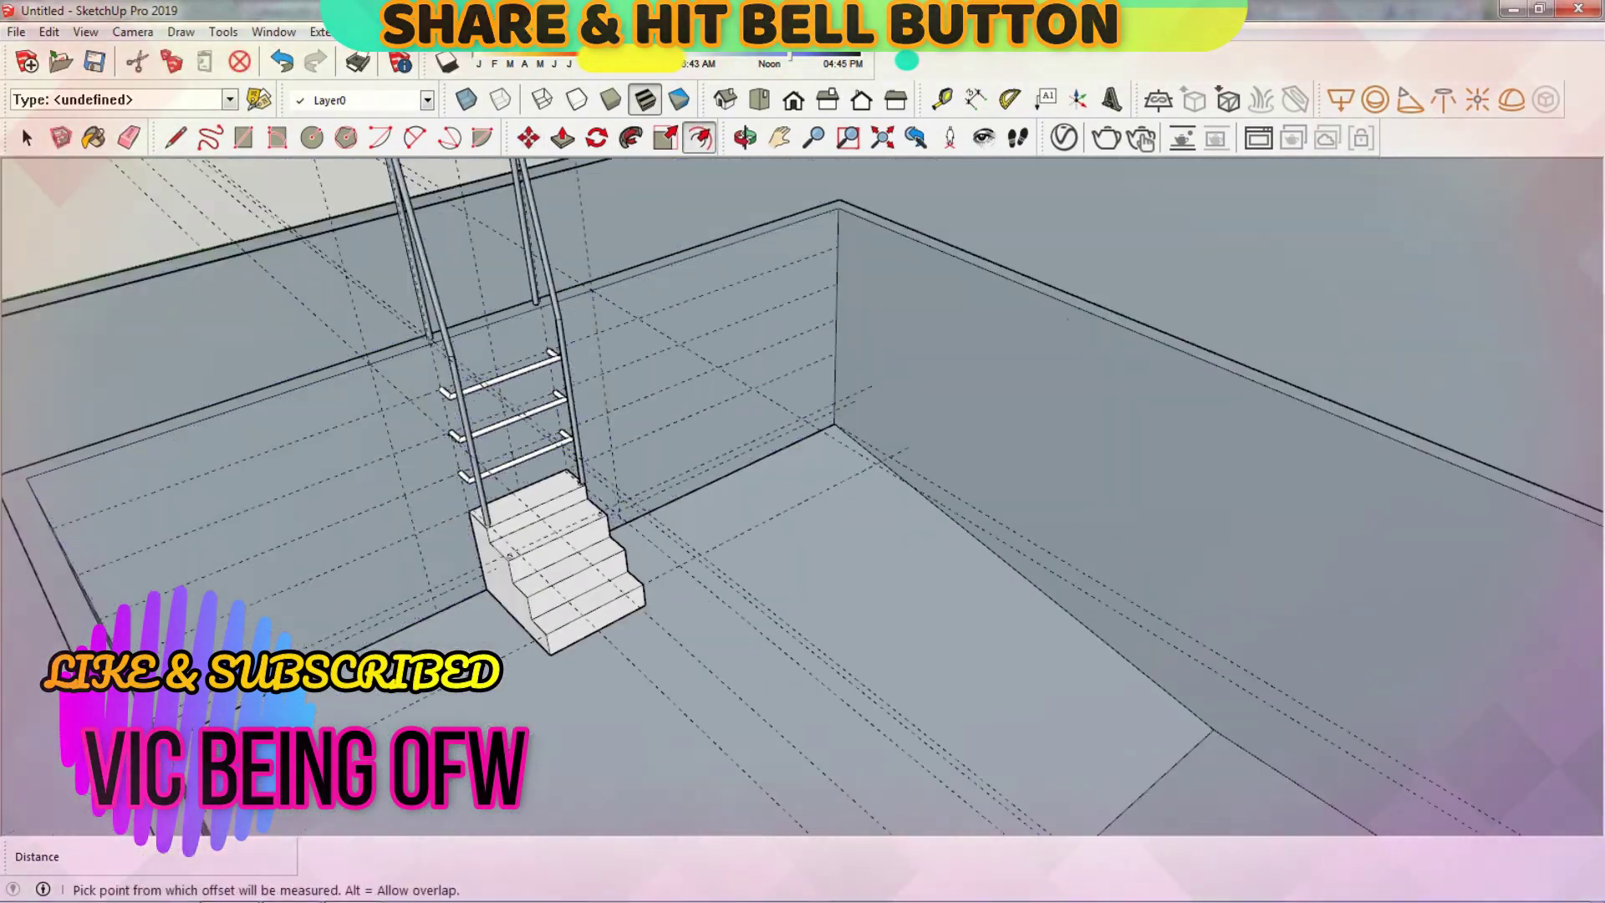
pyautogui.scroll(-5, 920, 451)
pyautogui.press('e')
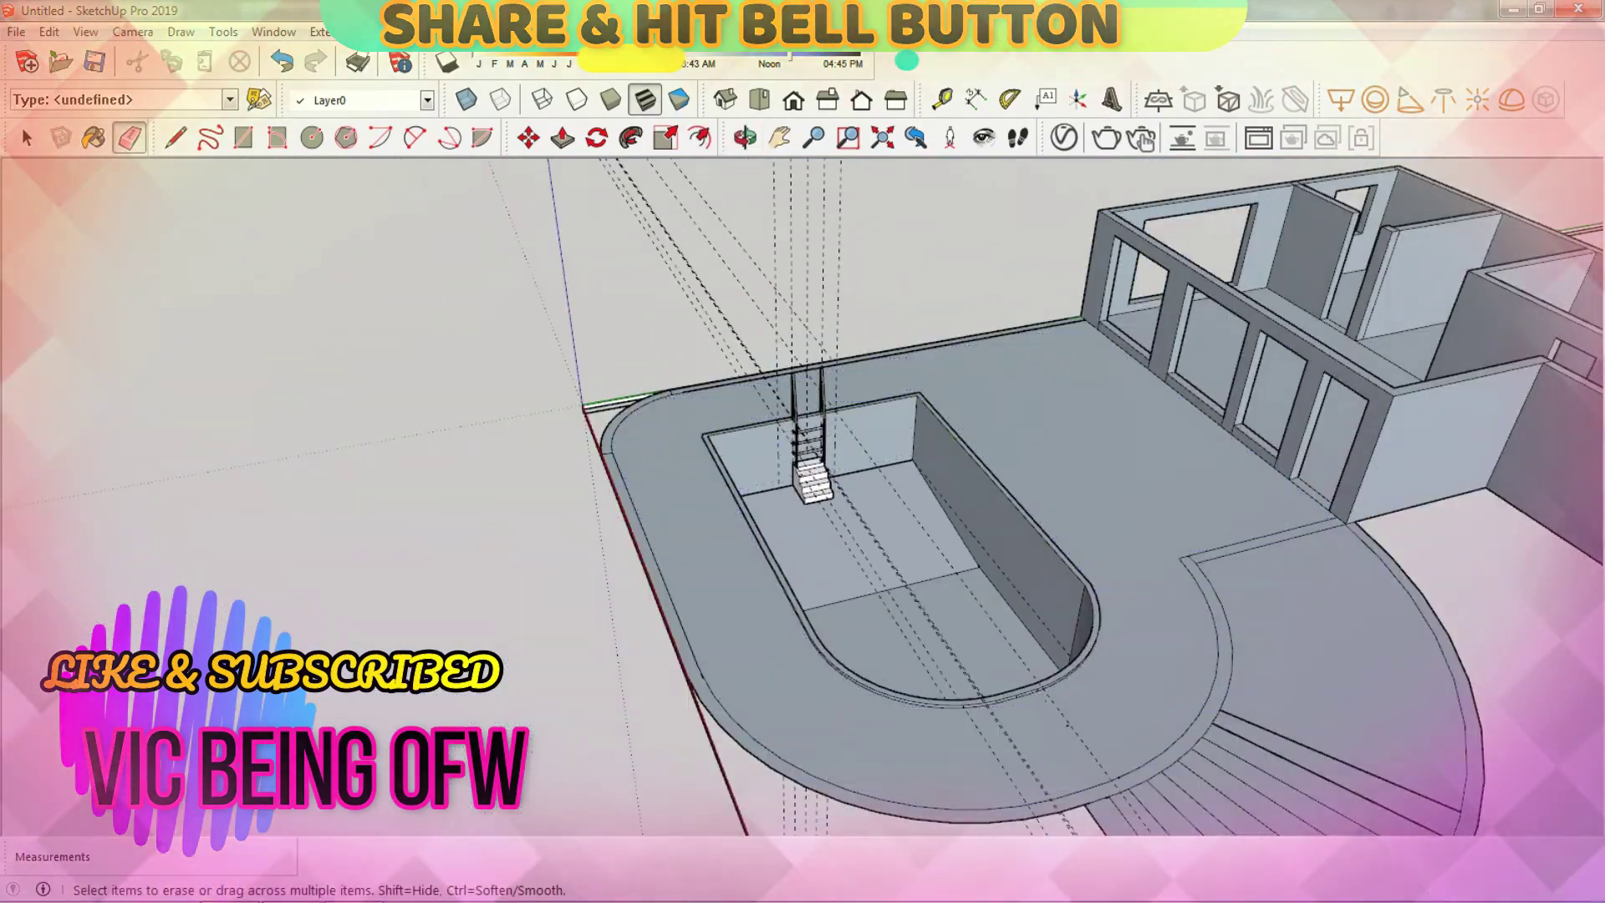
pyautogui.scroll(-3, 919, 468)
pyautogui.moveTo(752, 468); pyautogui.dragTo(919, 451, button='middle')
pyautogui.scroll(3, 585, 468)
pyautogui.moveTo(585, 468); pyautogui.dragTo(719, 485, button='middle')
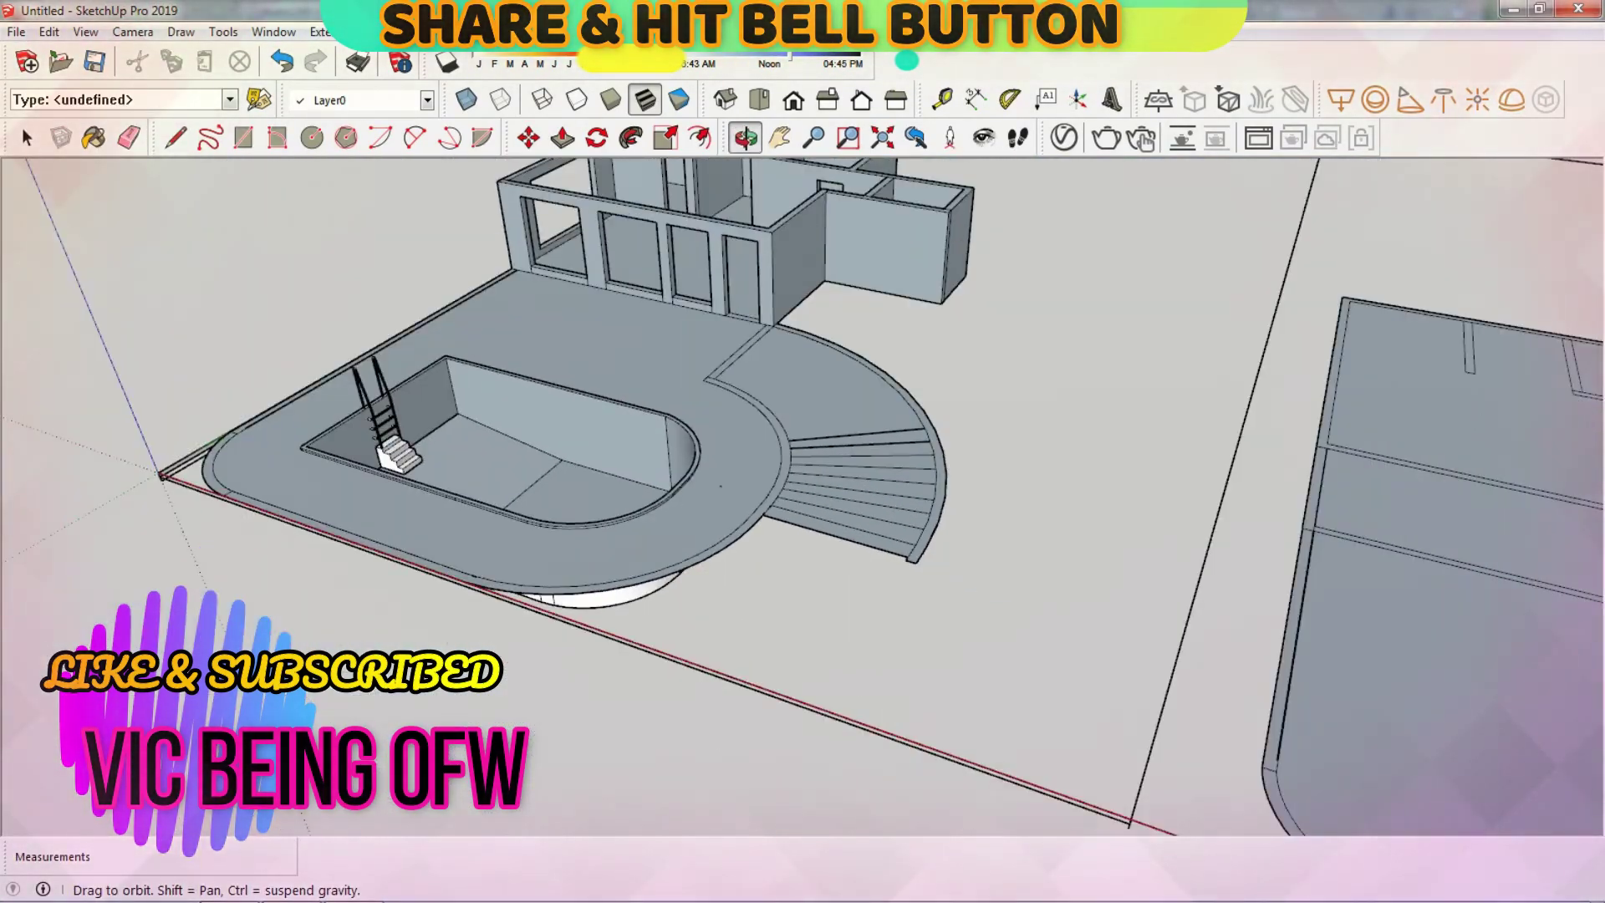
pyautogui.scroll(2, 727, 418)
pyautogui.scroll(2, 727, 418)
pyautogui.scroll(-2, 727, 418)
pyautogui.scroll(3, 727, 418)
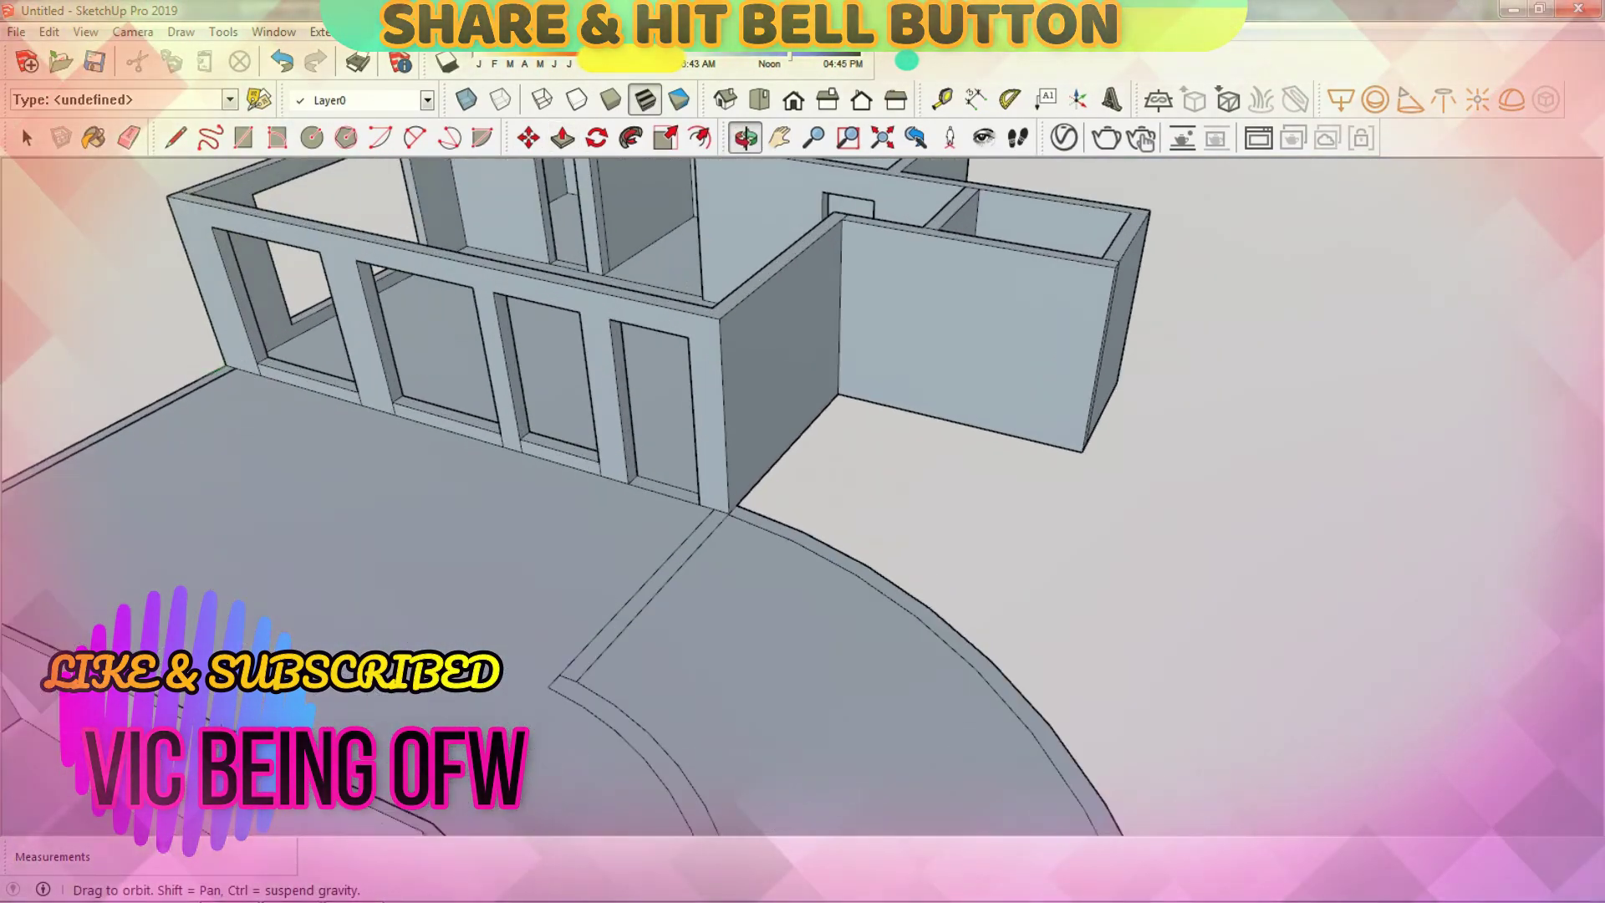
pyautogui.press('t')
pyautogui.scroll(3, 668, 501)
pyautogui.click(653, 341)
pyautogui.click(674, 583)
pyautogui.scroll(-3, 674, 582)
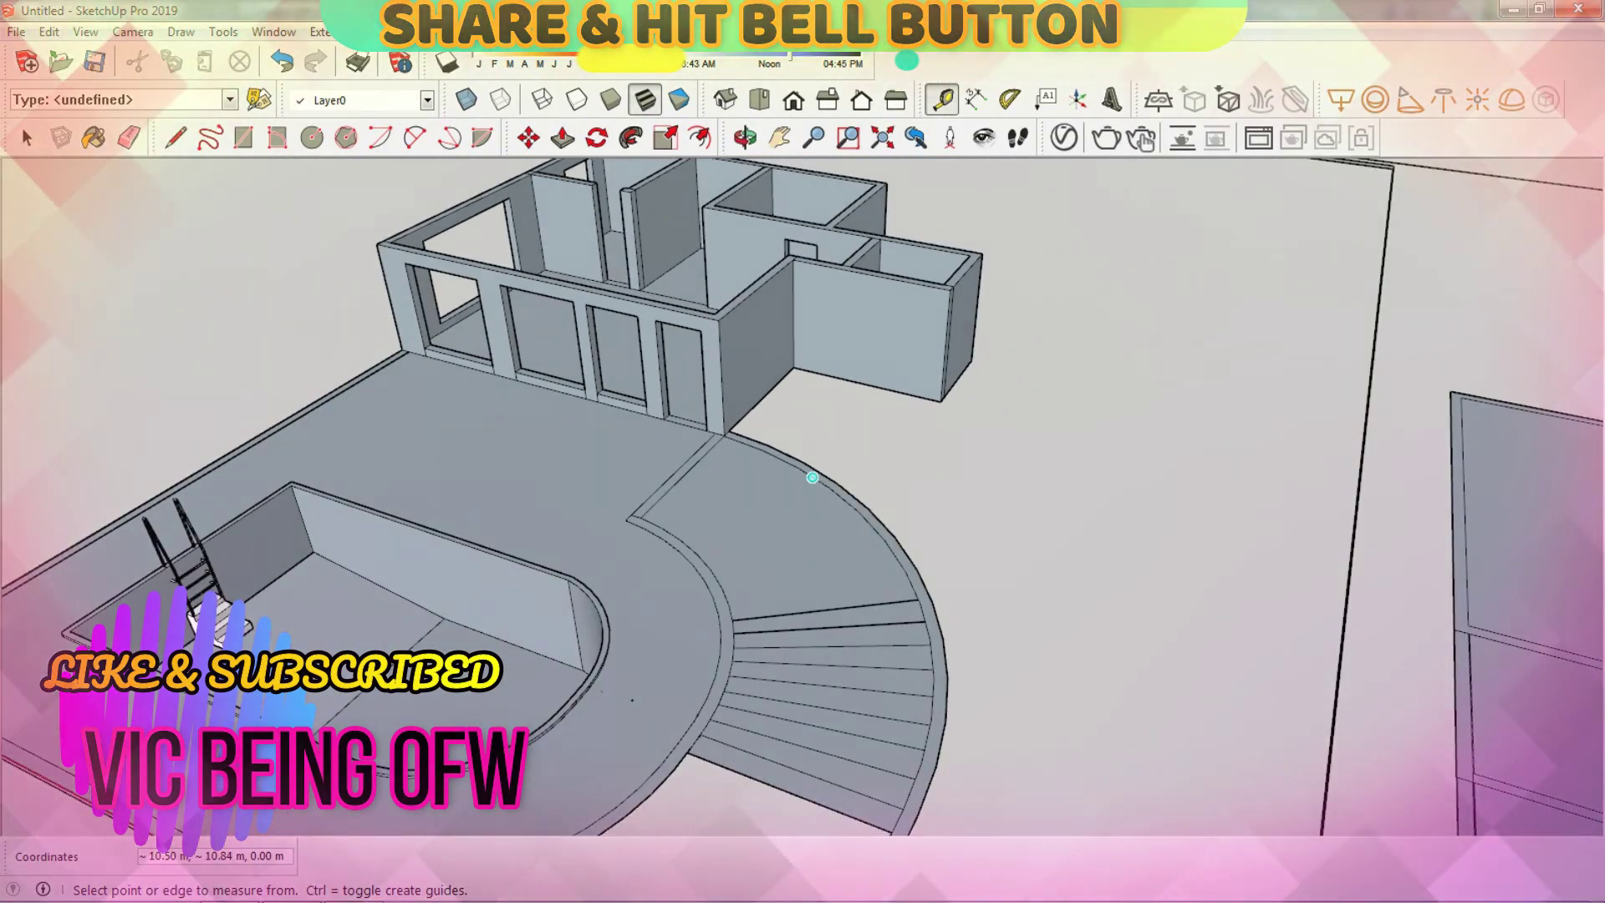
pyautogui.scroll(-2, 812, 478)
pyautogui.moveTo(812, 477); pyautogui.dragTo(753, 468, button='middle')
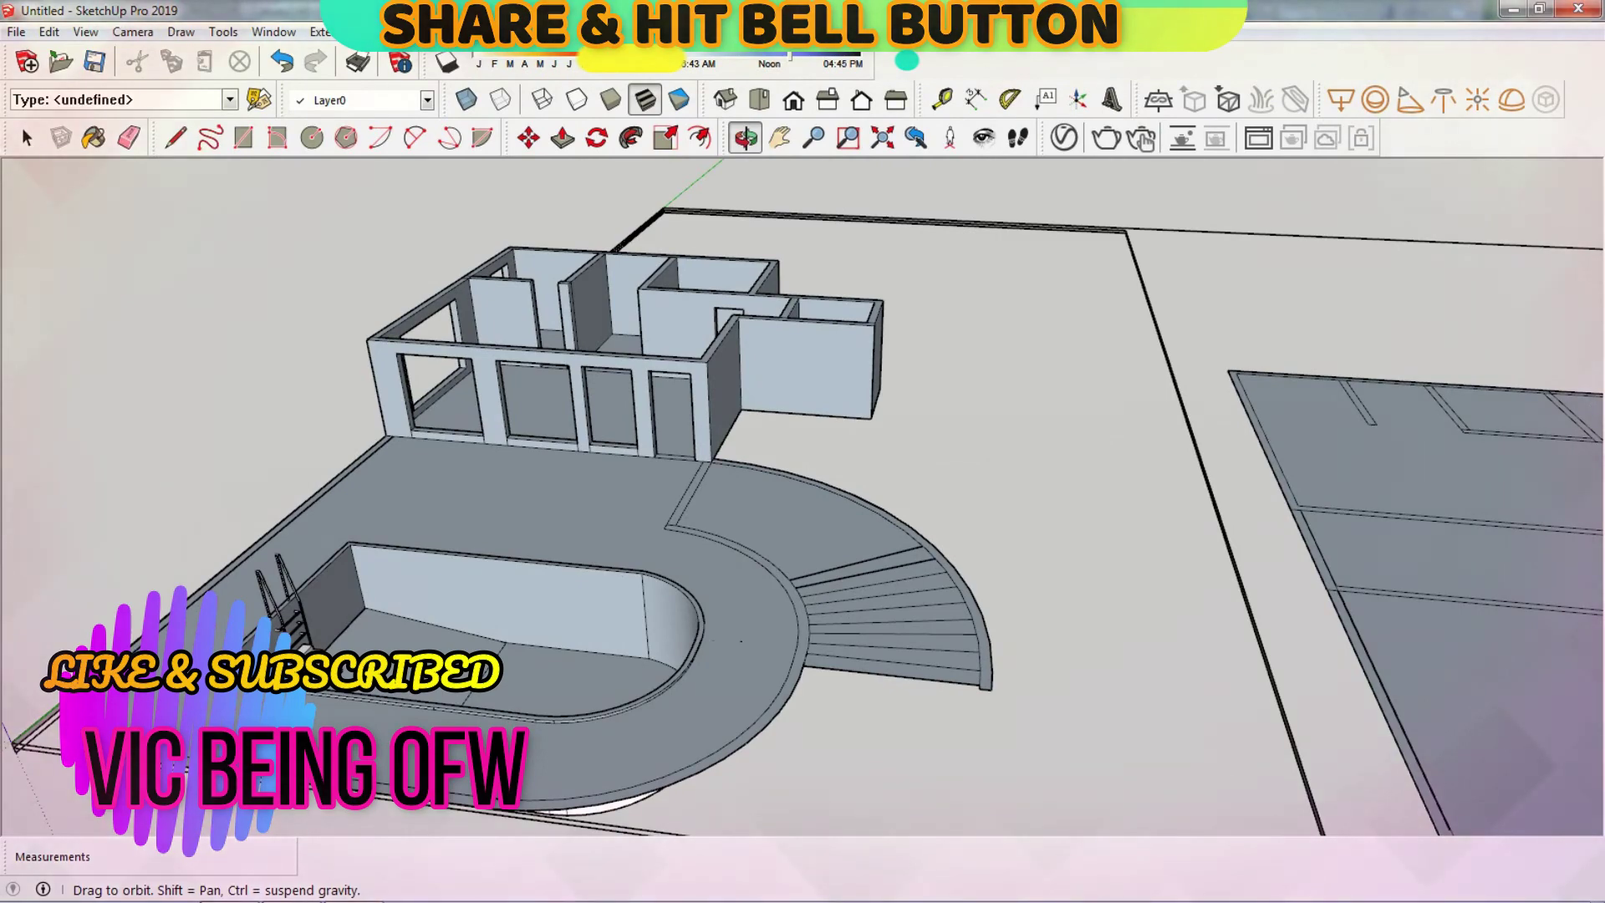
pyautogui.click(1358, 883)
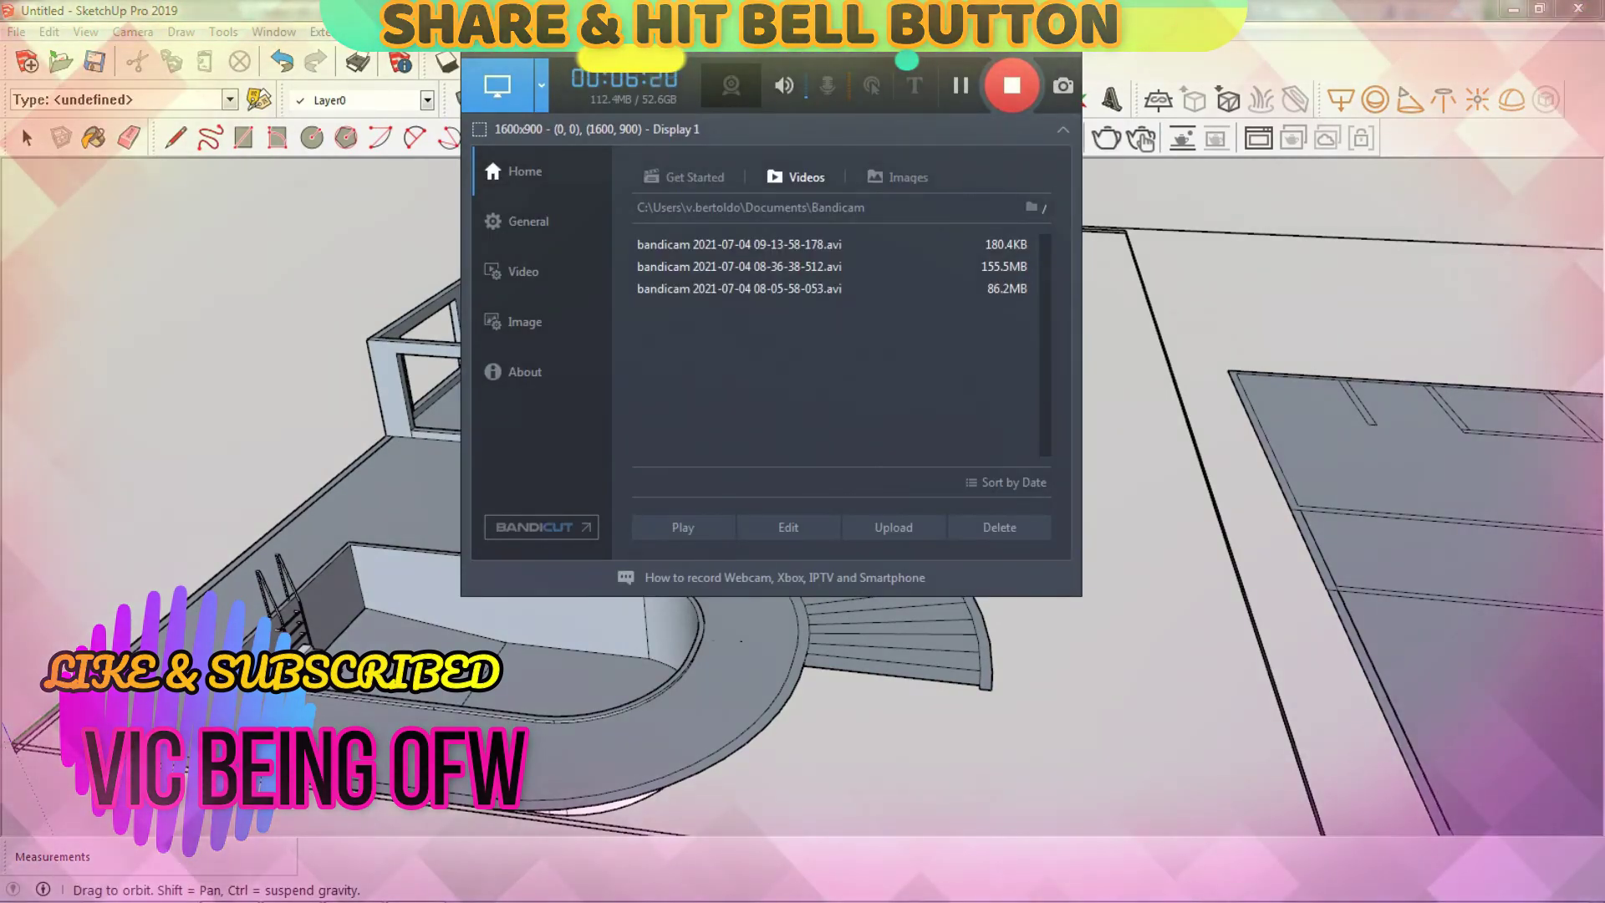
pyautogui.scroll(5, 803, 501)
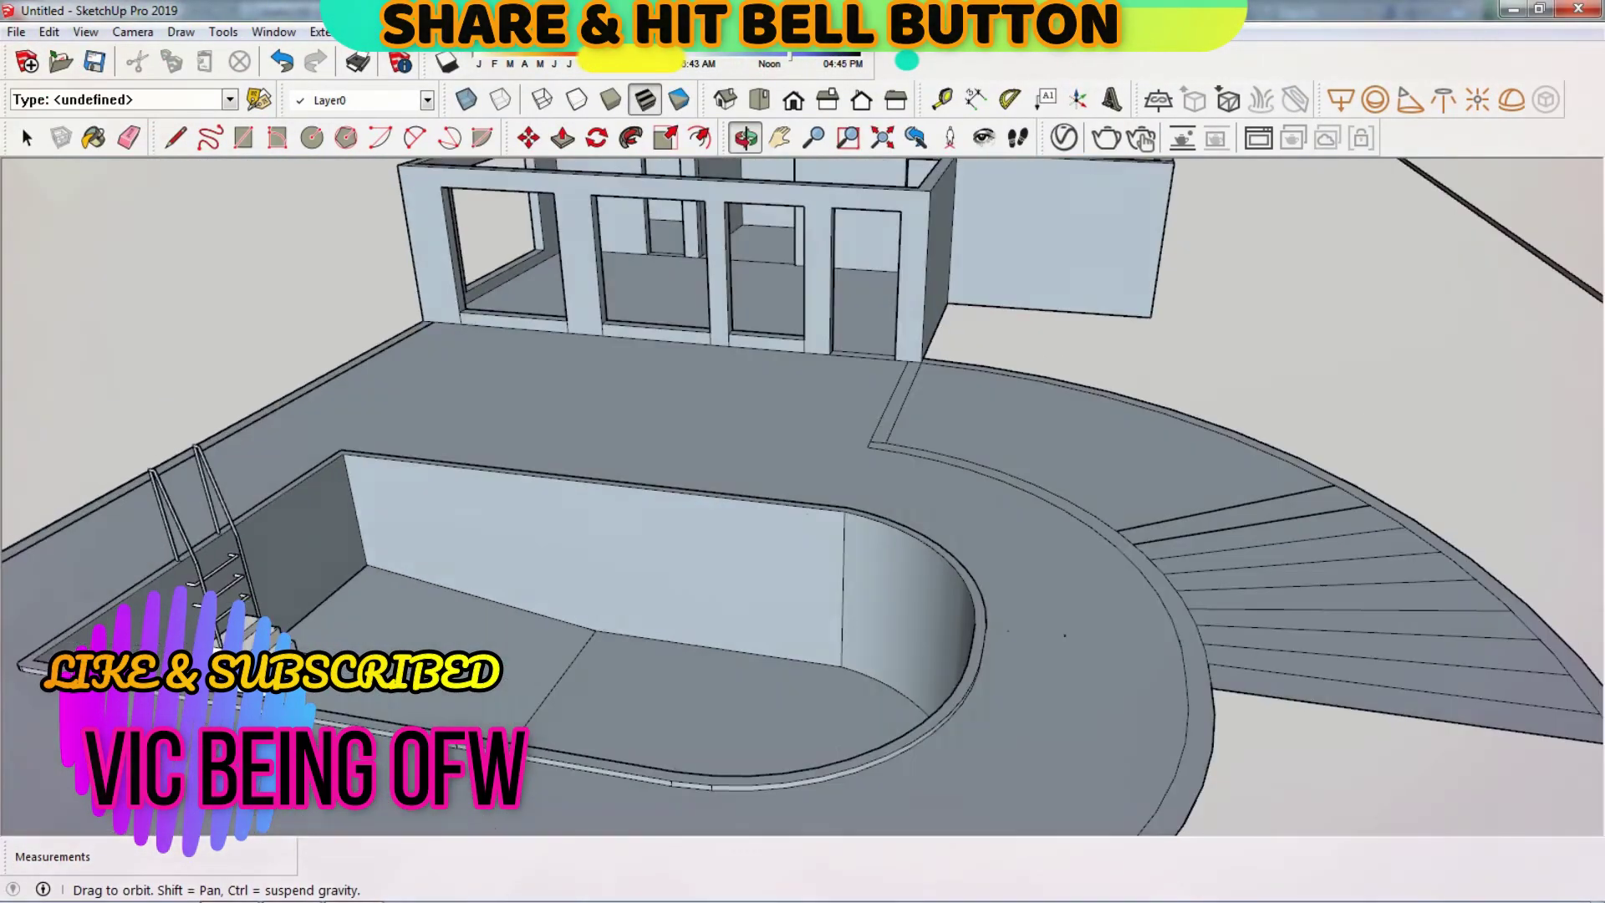
pyautogui.moveTo(803, 502); pyautogui.dragTo(836, 501, button='middle')
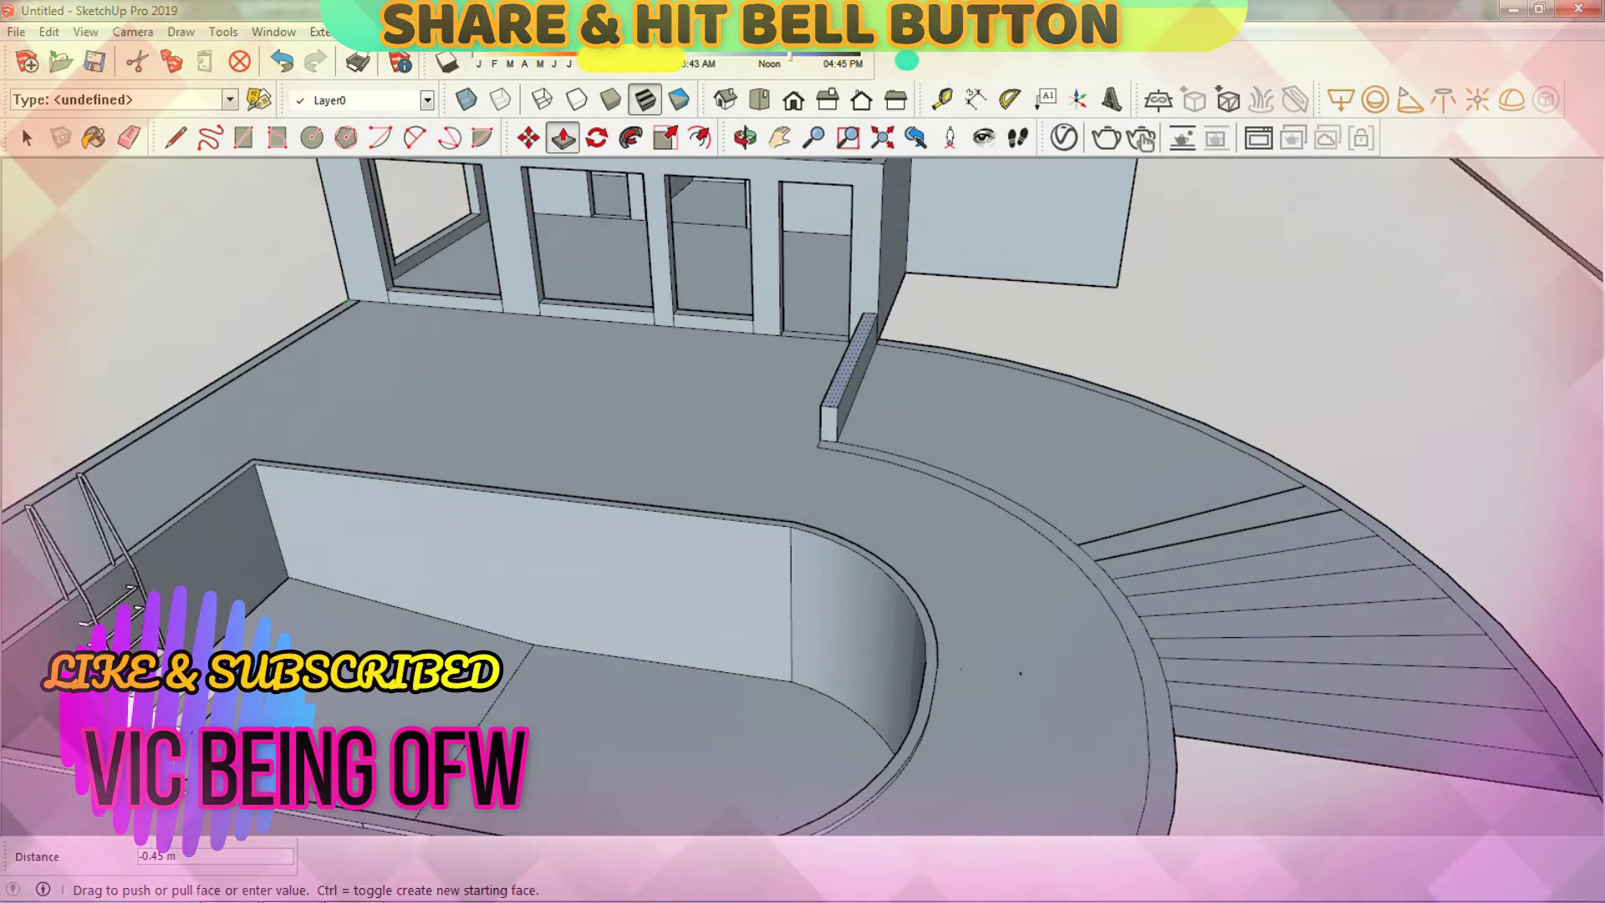
# Step: Draw a line from the pool rim endpoint to close the raised curved deck edge
pyautogui.moveTo(961, 669); pyautogui.dragTo(1003, 543, button='middle')
pyautogui.scroll(-3, 1003, 544)
pyautogui.scroll(3, 1039, 493)
pyautogui.rightClick(1039, 493)
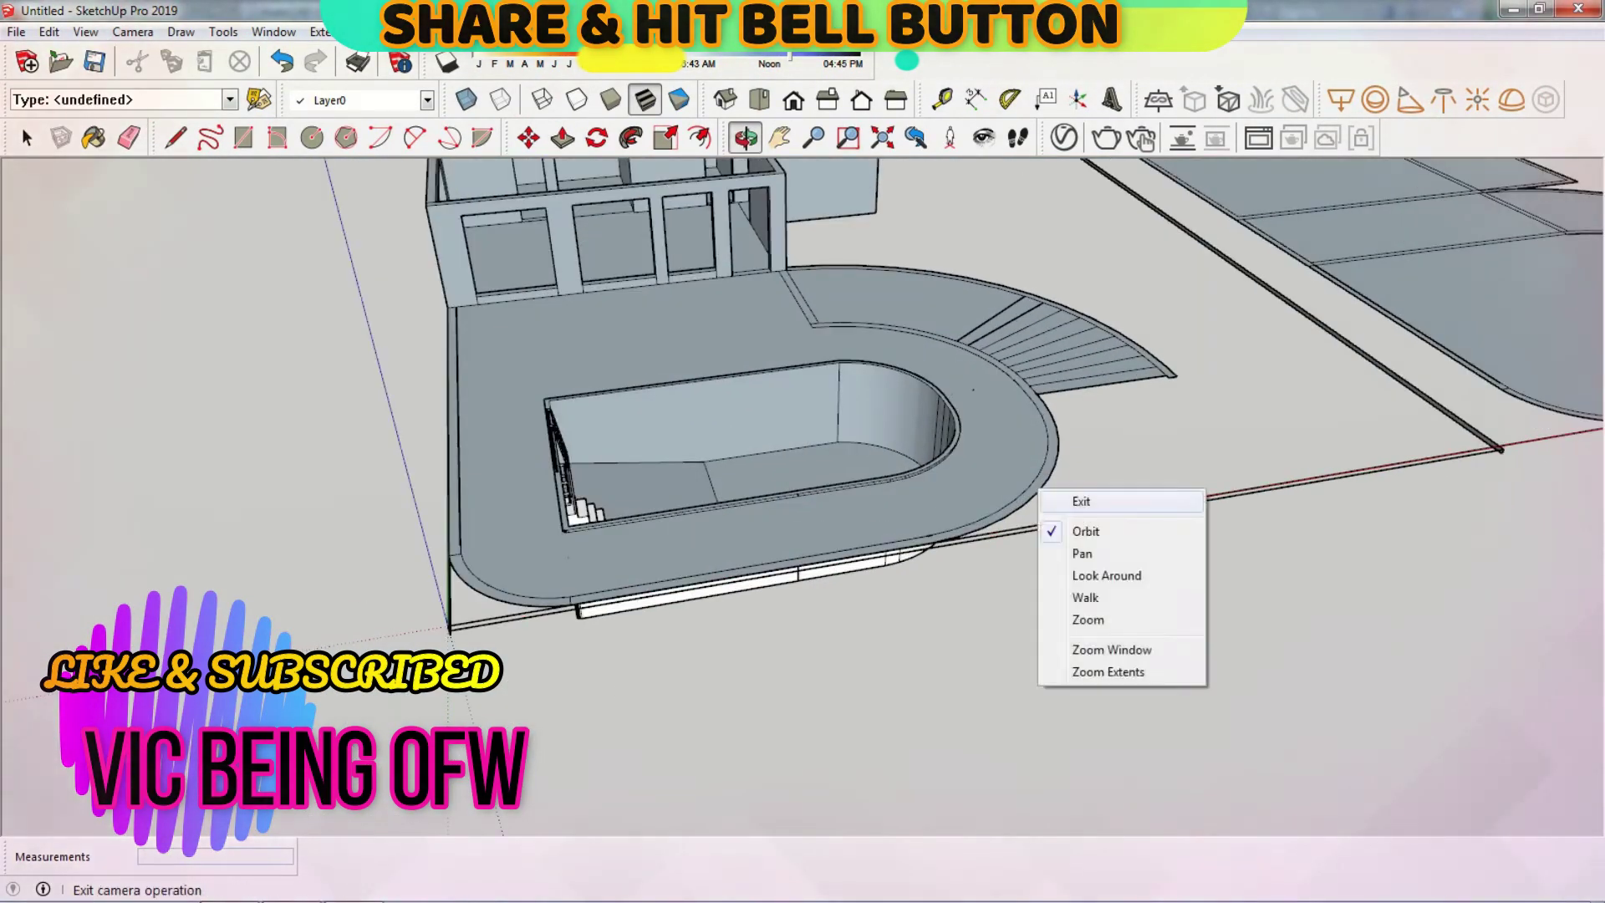
pyautogui.click(1080, 501)
pyautogui.scroll(2, 1080, 501)
pyautogui.moveTo(802, 502)
pyautogui.mouseDown(button='middle')
pyautogui.moveTo(836, 468)
pyautogui.moveTo(752, 535)
pyautogui.moveTo(936, 485)
pyautogui.mouseUp(button='middle')
pyautogui.scroll(3, 802, 502)
pyautogui.scroll(-3, 803, 501)
pyautogui.scroll(3, 835, 460)
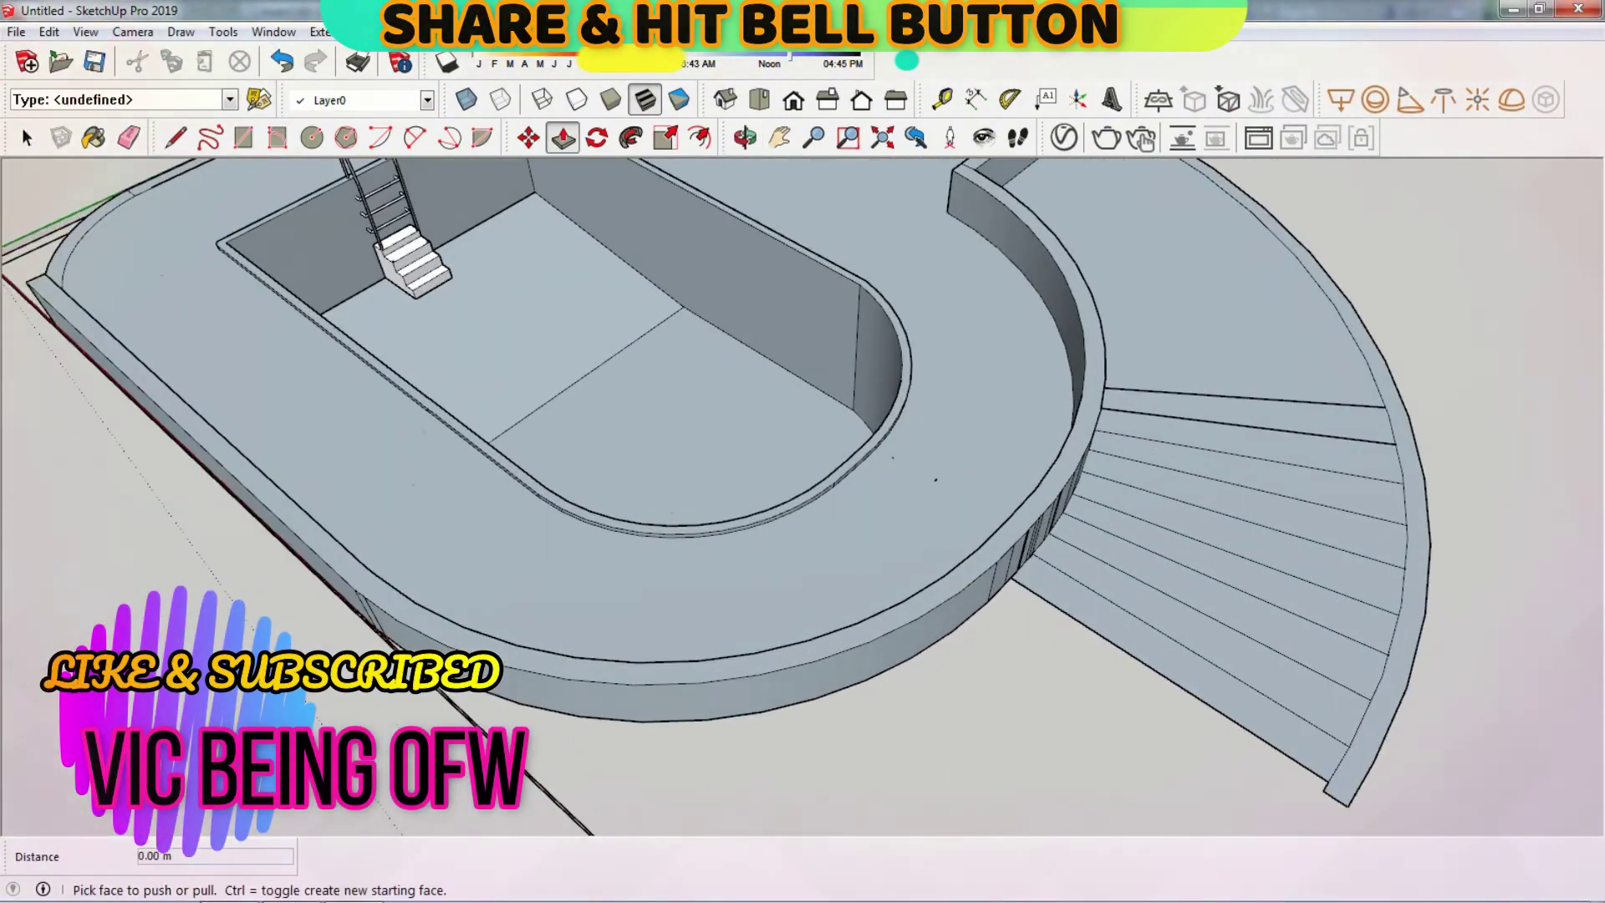
pyautogui.scroll(1, 959, 544)
pyautogui.click(983, 548)
pyautogui.scroll(-3, 803, 502)
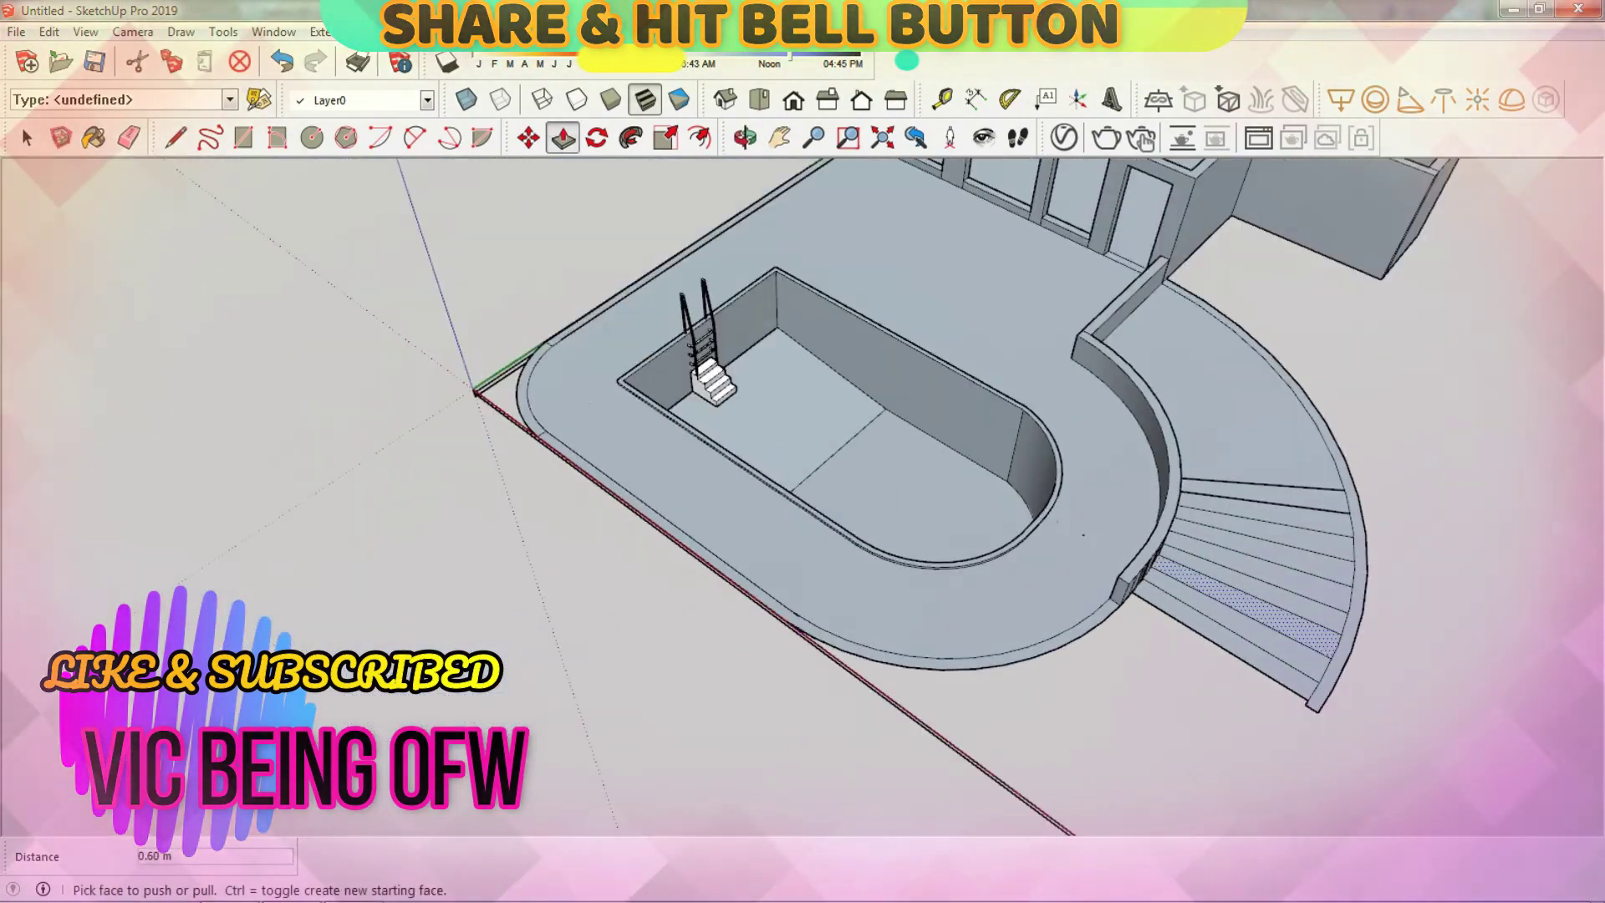
# Step: Orbit beneath the ground plane to inspect the sunken pool basin
pyautogui.moveTo(627, 459); pyautogui.dragTo(682, 565, button='middle')
pyautogui.rightClick(682, 565)
pyautogui.click(725, 575)
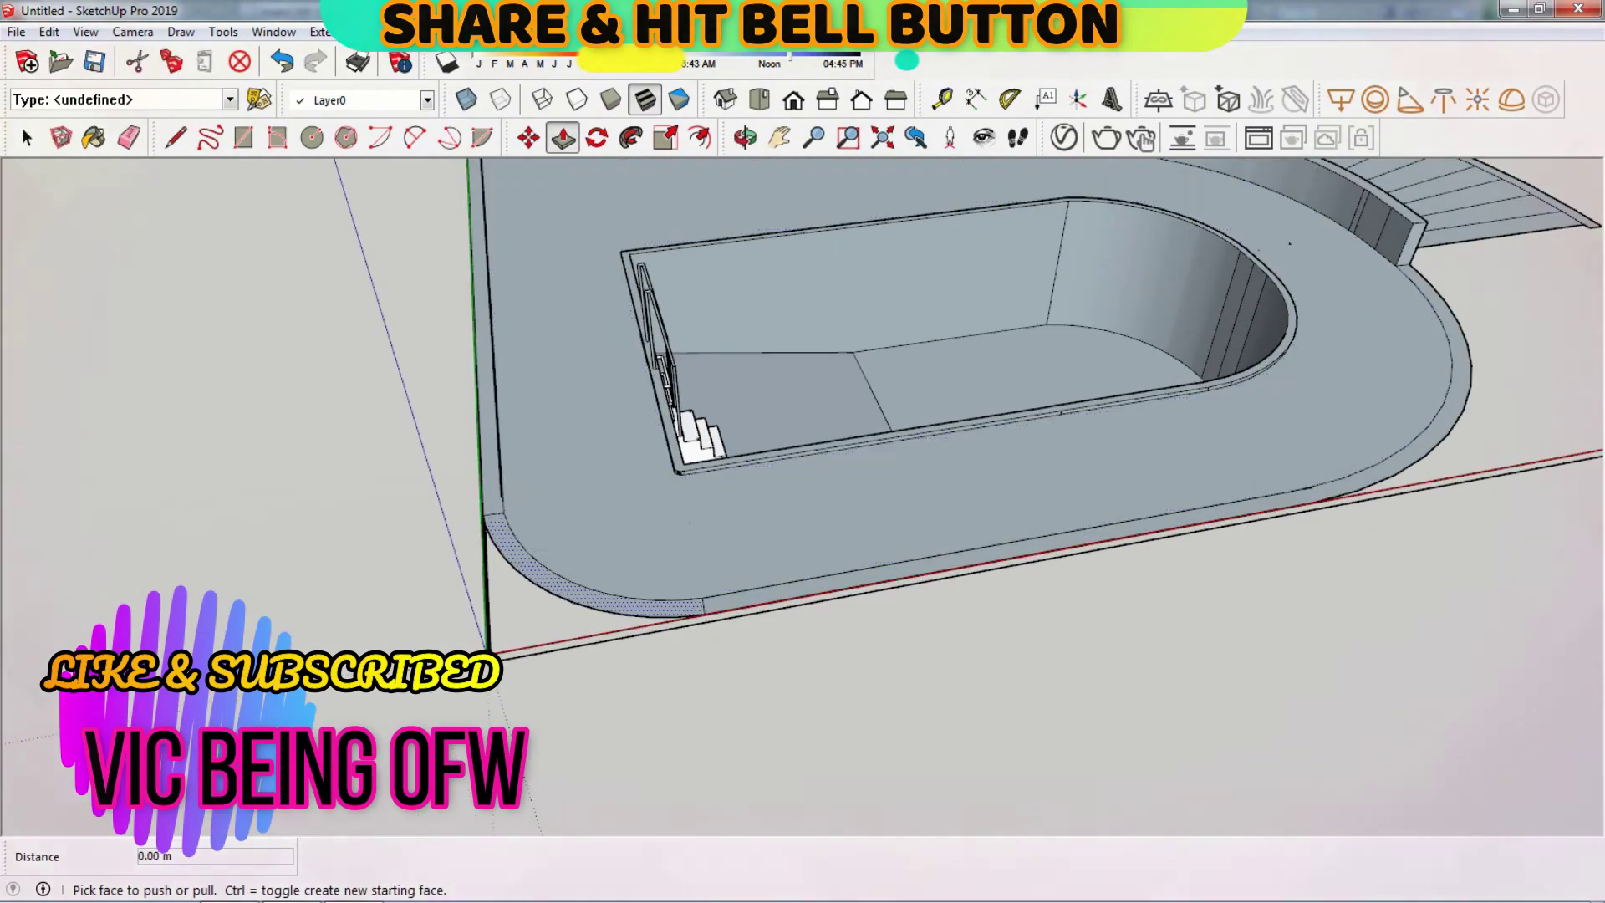
pyautogui.moveTo(802, 544)
pyautogui.mouseDown(button='middle')
pyautogui.moveTo(802, 359)
pyautogui.moveTo(803, 502)
pyautogui.moveTo(802, 402)
pyautogui.moveTo(802, 468)
pyautogui.moveTo(803, 401)
pyautogui.moveTo(752, 469)
pyautogui.moveTo(803, 401)
pyautogui.moveTo(752, 385)
pyautogui.mouseUp(button='middle')
# Step: Push/Pull the pool deck's underside down 0.2 m
pyautogui.click(1003, 318)
pyautogui.write('0.2')
pyautogui.press('Return')
# Step: Draw a rectangle on the deck beside the curved wall and push it downward
pyautogui.click(244, 137)
pyautogui.click(587, 395)
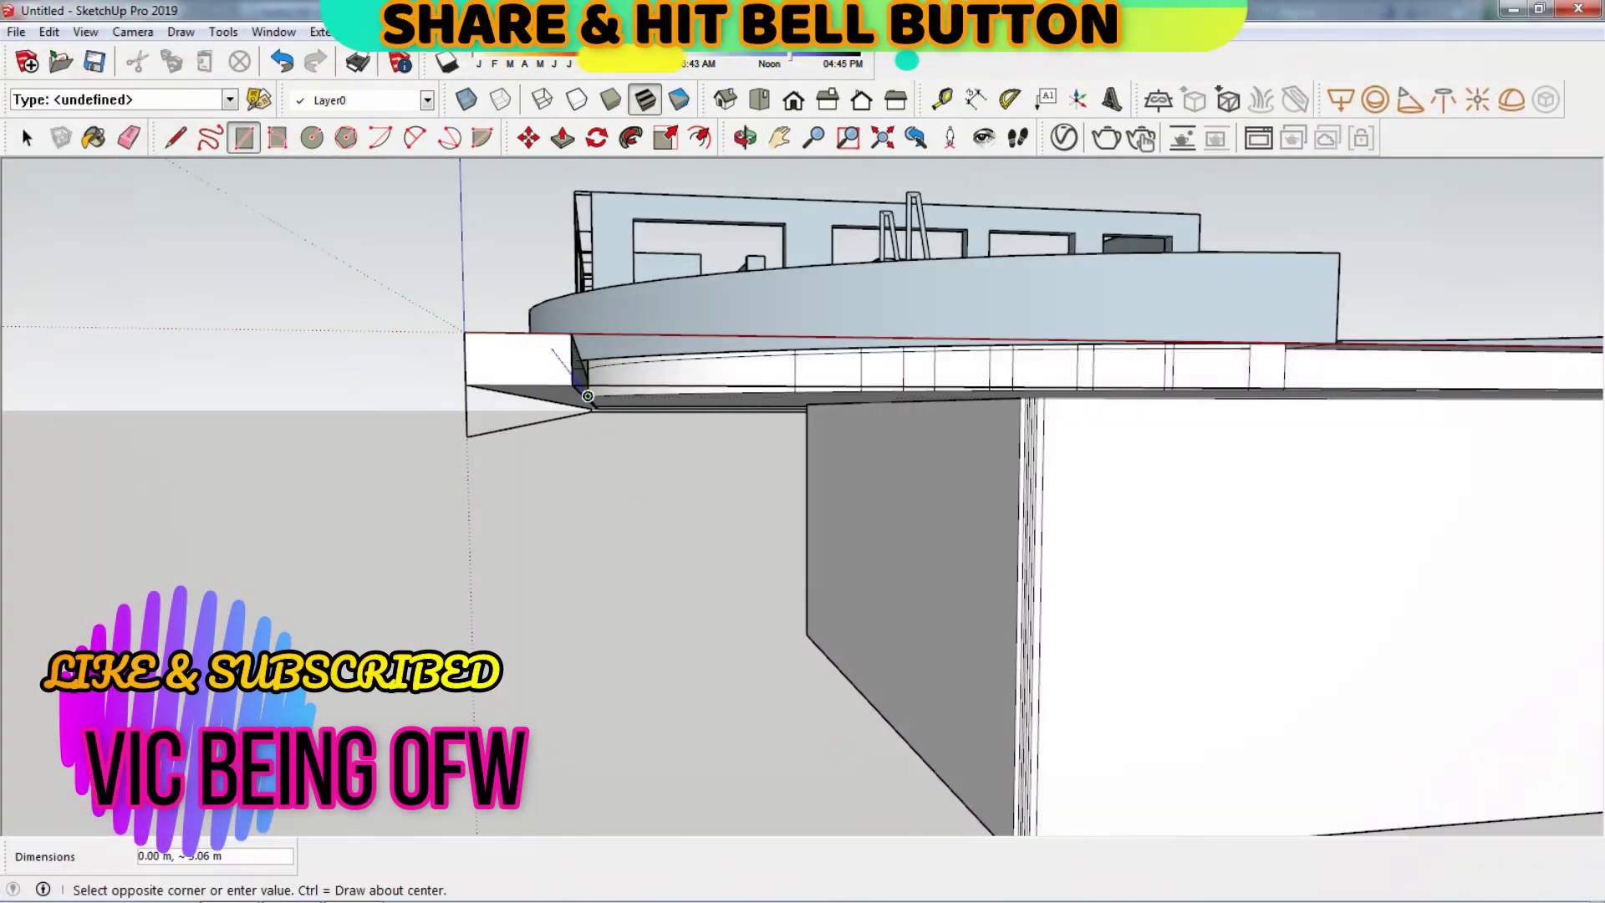
pyautogui.moveTo(588, 395); pyautogui.dragTo(840, 366, button='middle')
pyautogui.moveTo(828, 504); pyautogui.dragTo(729, 537, button='middle')
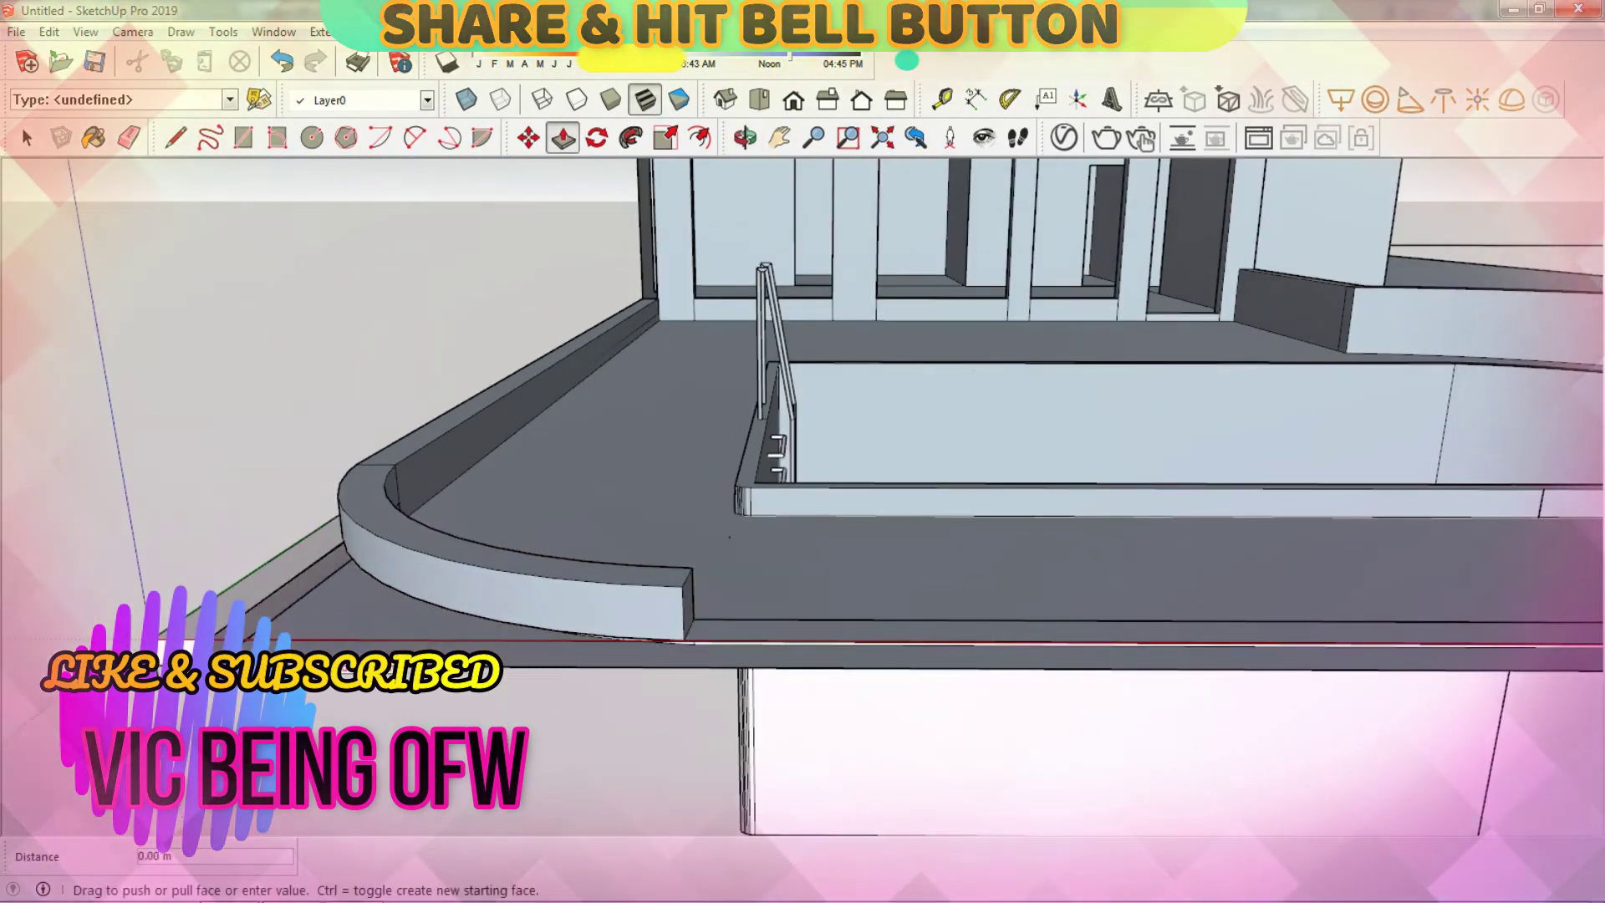
pyautogui.press('Escape')
pyautogui.click(535, 535)
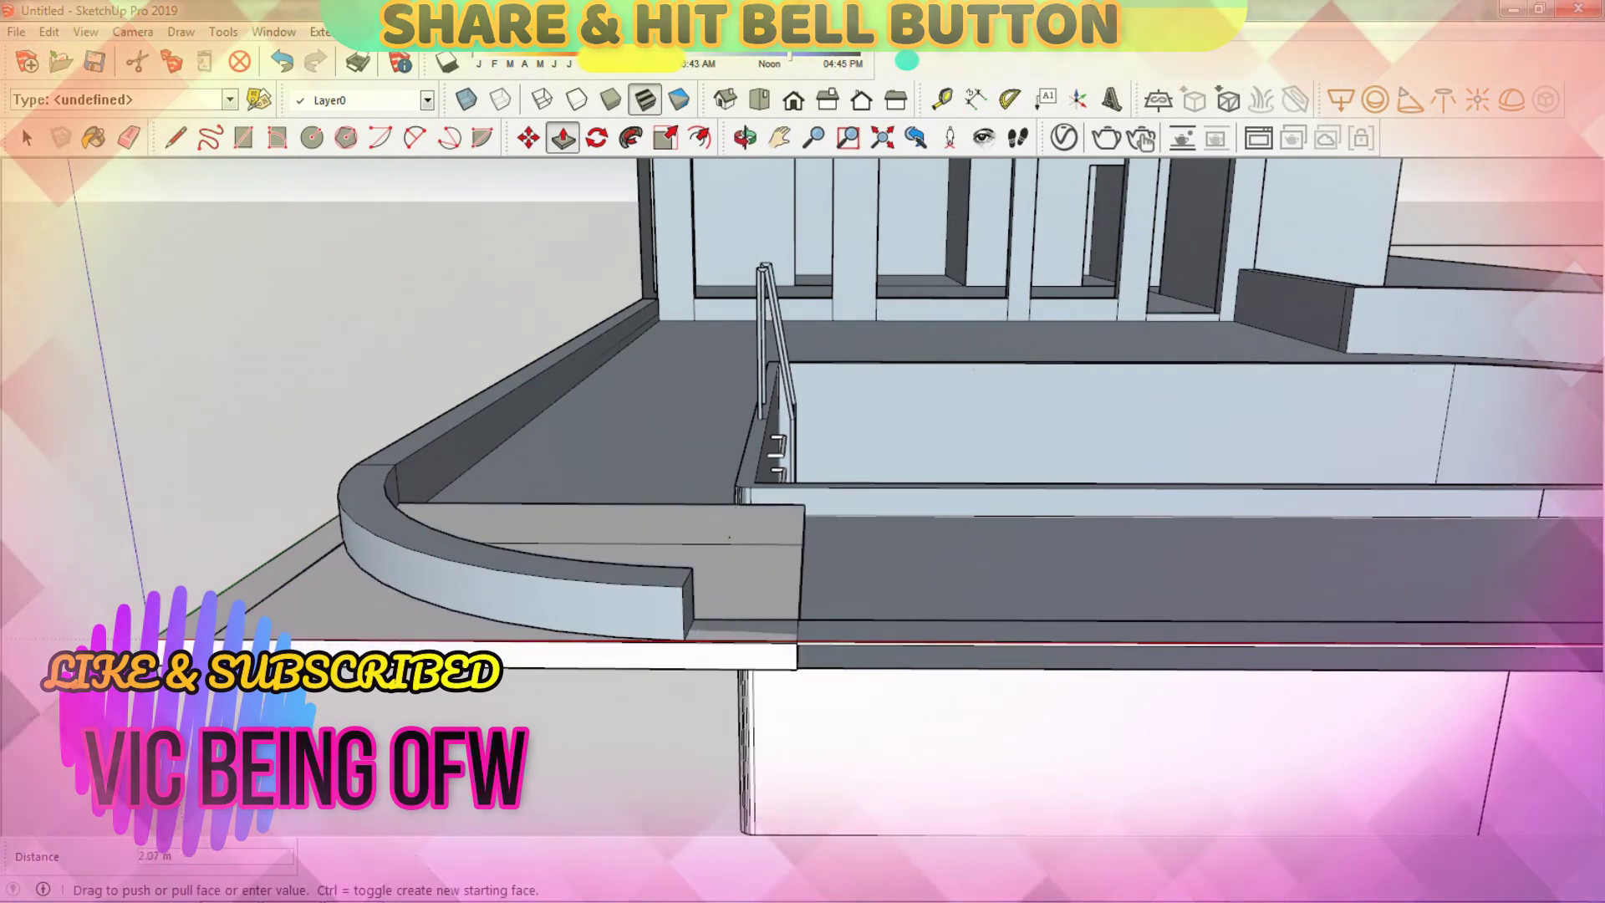
pyautogui.moveTo(729, 538)
pyautogui.mouseDown(button='middle')
pyautogui.moveTo(640, 541)
pyautogui.moveTo(723, 542)
pyautogui.moveTo(595, 315)
pyautogui.moveTo(105, 279)
pyautogui.mouseUp(button='middle')
# Step: Orbit to a low angle under the deck to check the reshaped section
pyautogui.press('p')
pyautogui.rightClick(594, 315)
pyautogui.click(627, 338)
pyautogui.rightClick(104, 278)
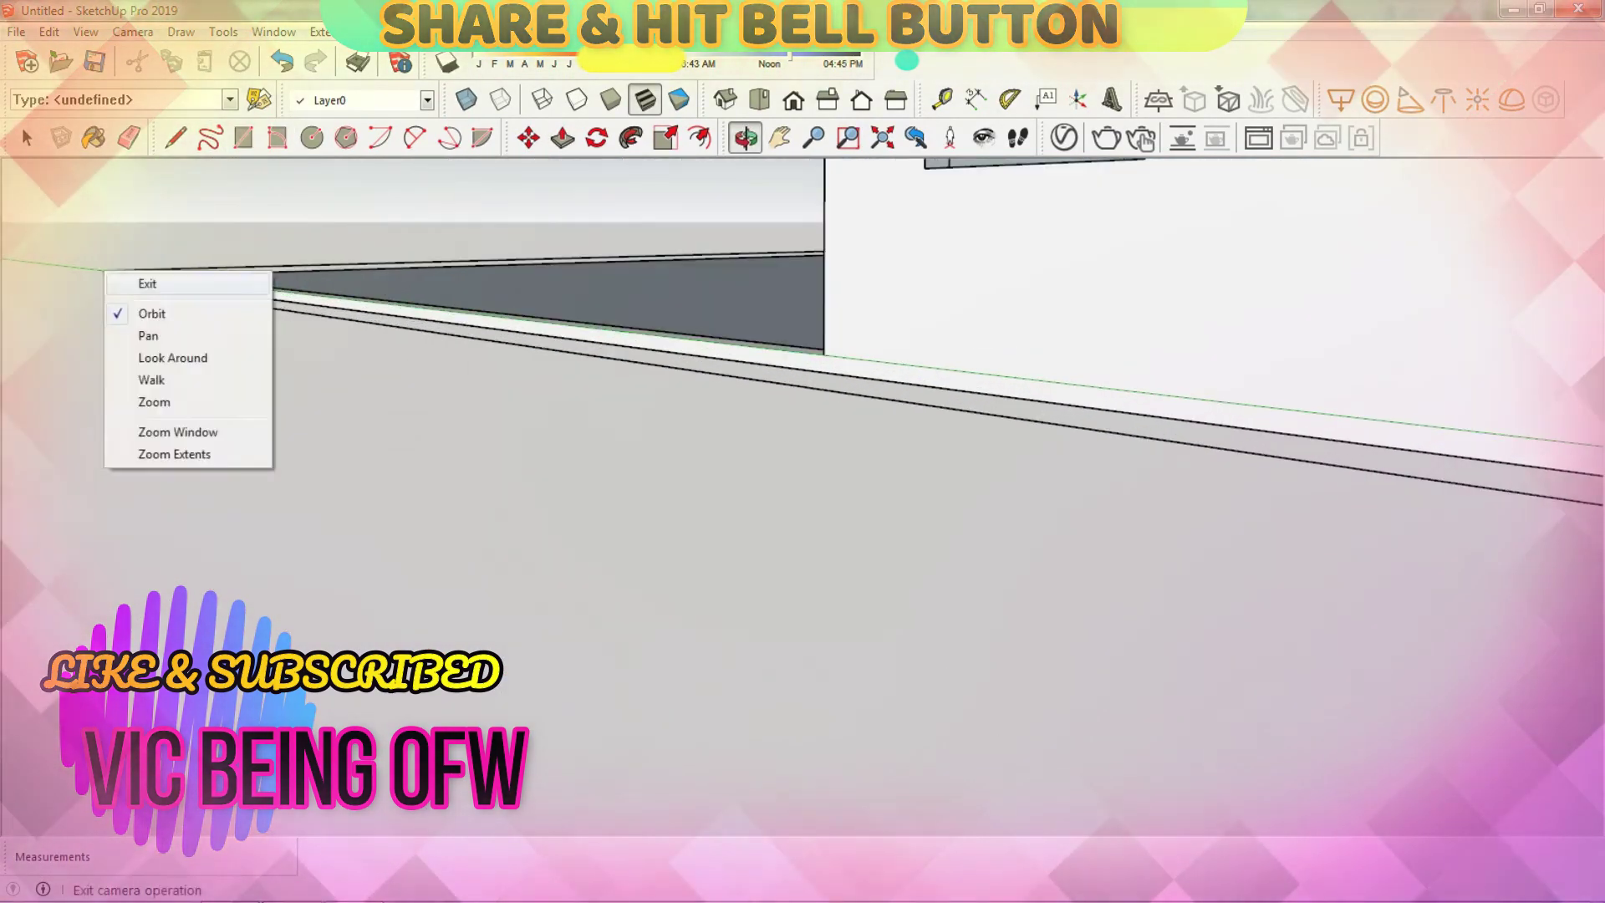
pyautogui.click(250, 351)
pyautogui.moveTo(251, 351)
pyautogui.mouseDown(button='middle')
pyautogui.moveTo(855, 478)
pyautogui.moveTo(635, 468)
pyautogui.moveTo(500, 311)
pyautogui.mouseUp(button='middle')
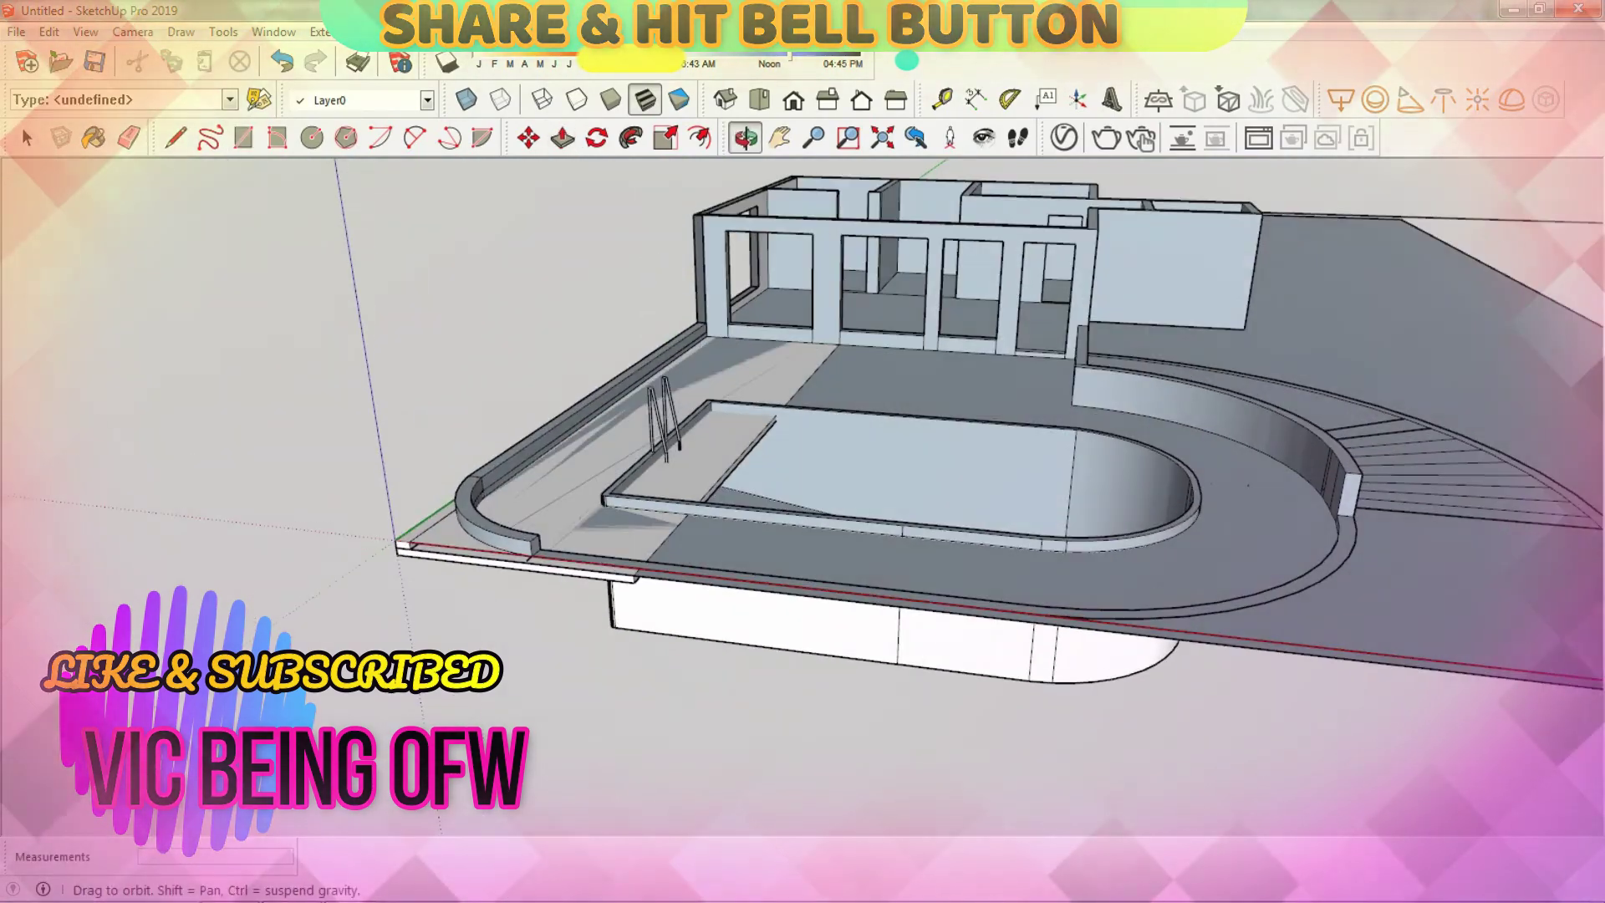
pyautogui.rightClick(499, 311)
# Step: Push/Pull a corner column up from the upper landing
pyautogui.click(518, 330)
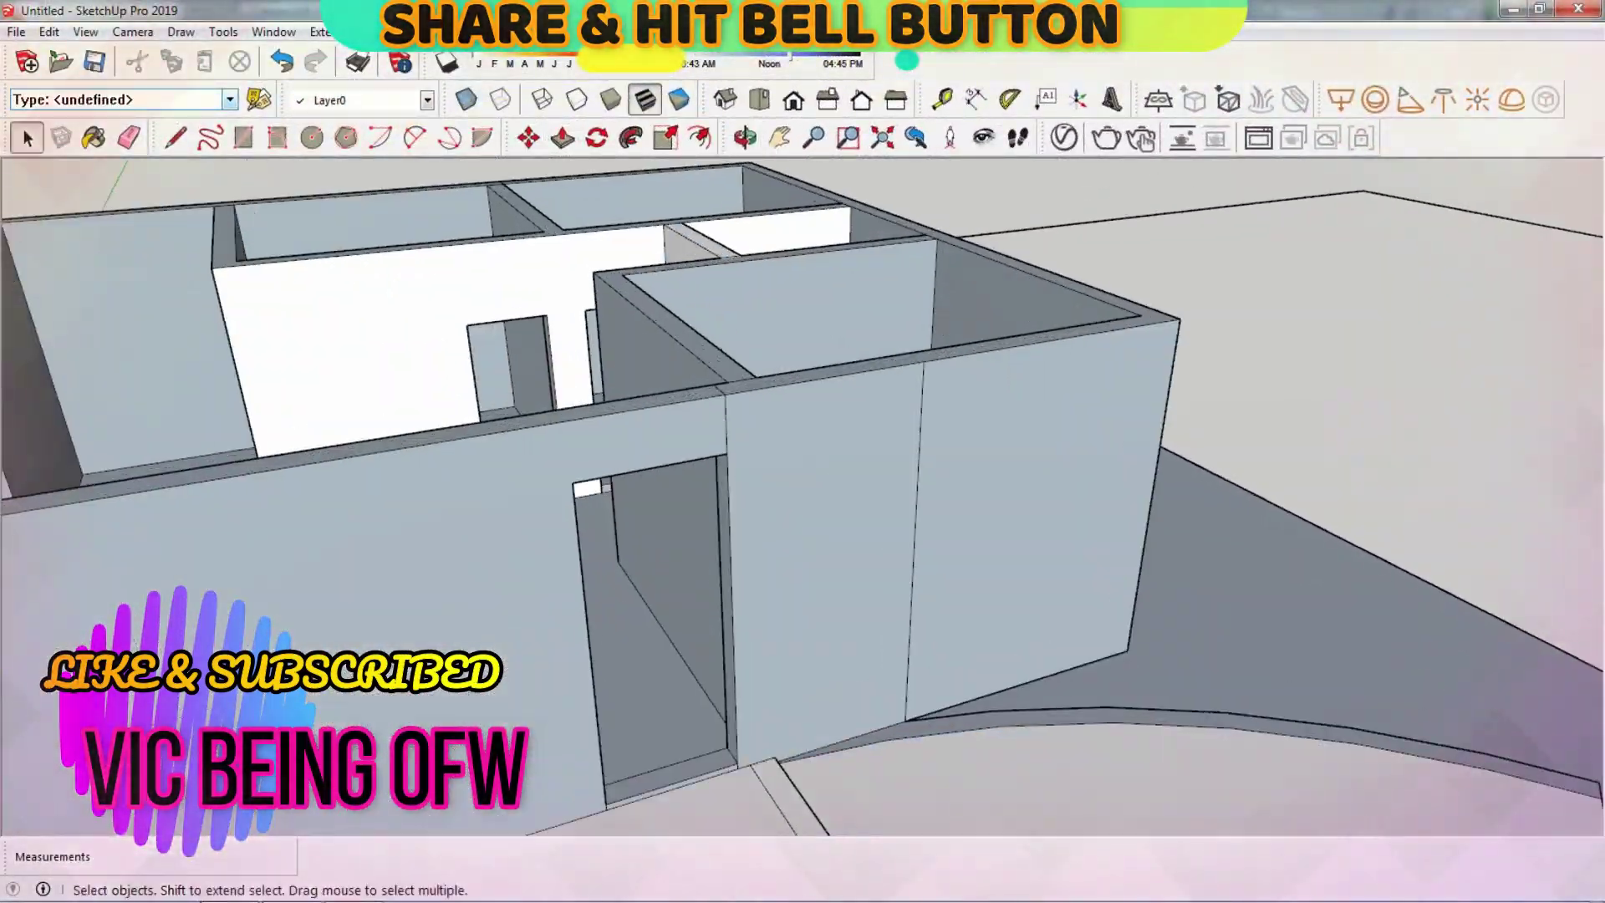
pyautogui.scroll(-5, 803, 493)
pyautogui.press('p')
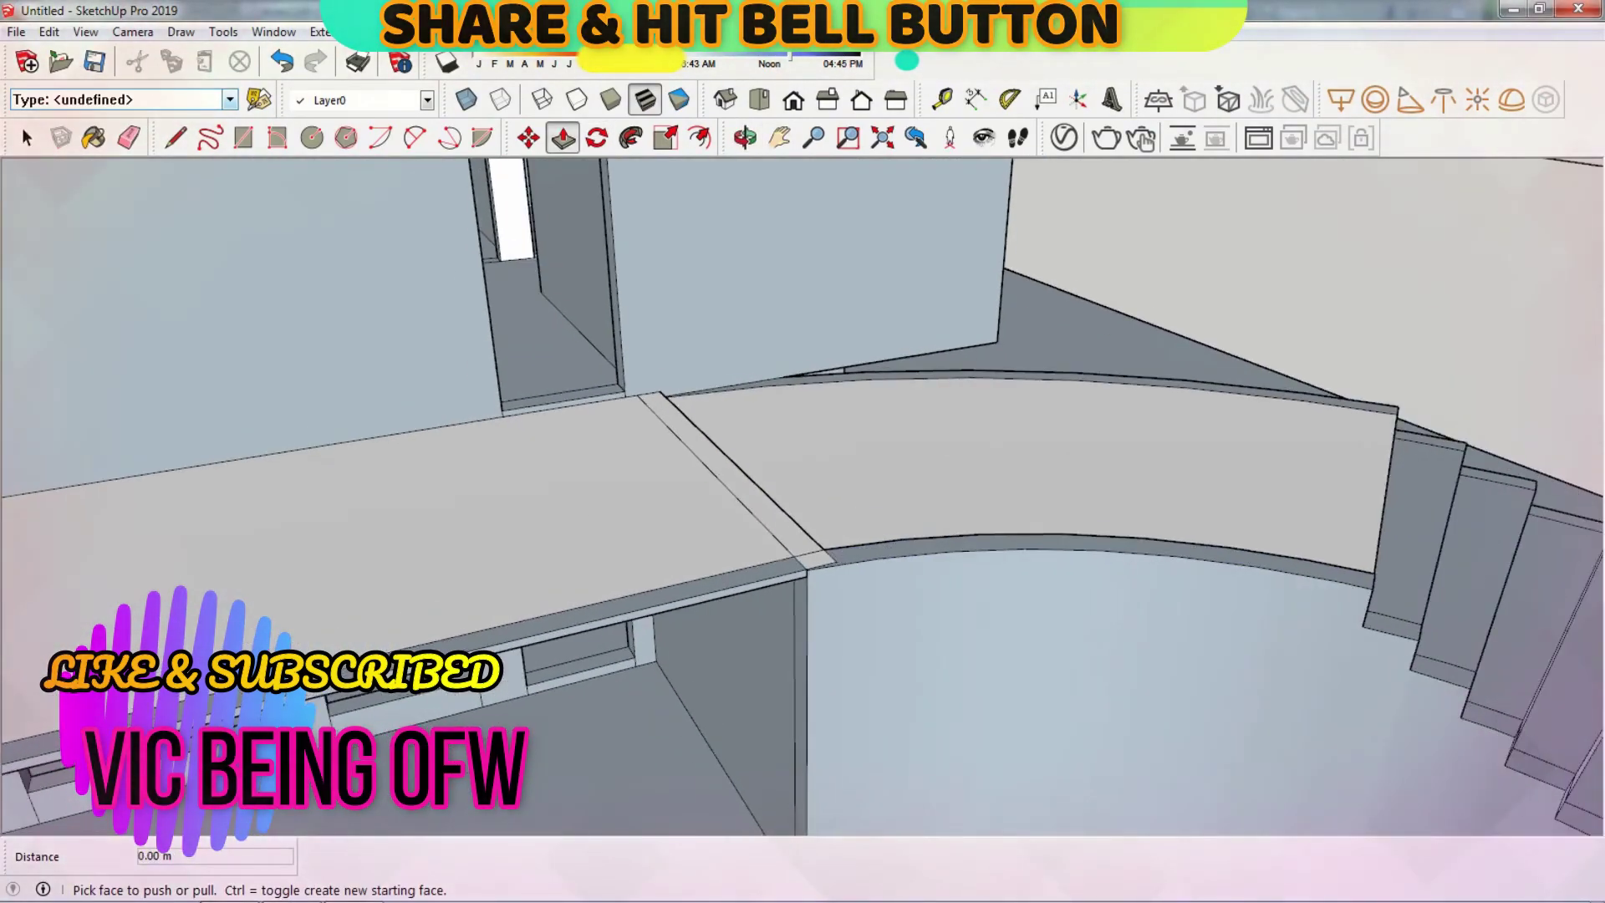
pyautogui.scroll(3, 937, 548)
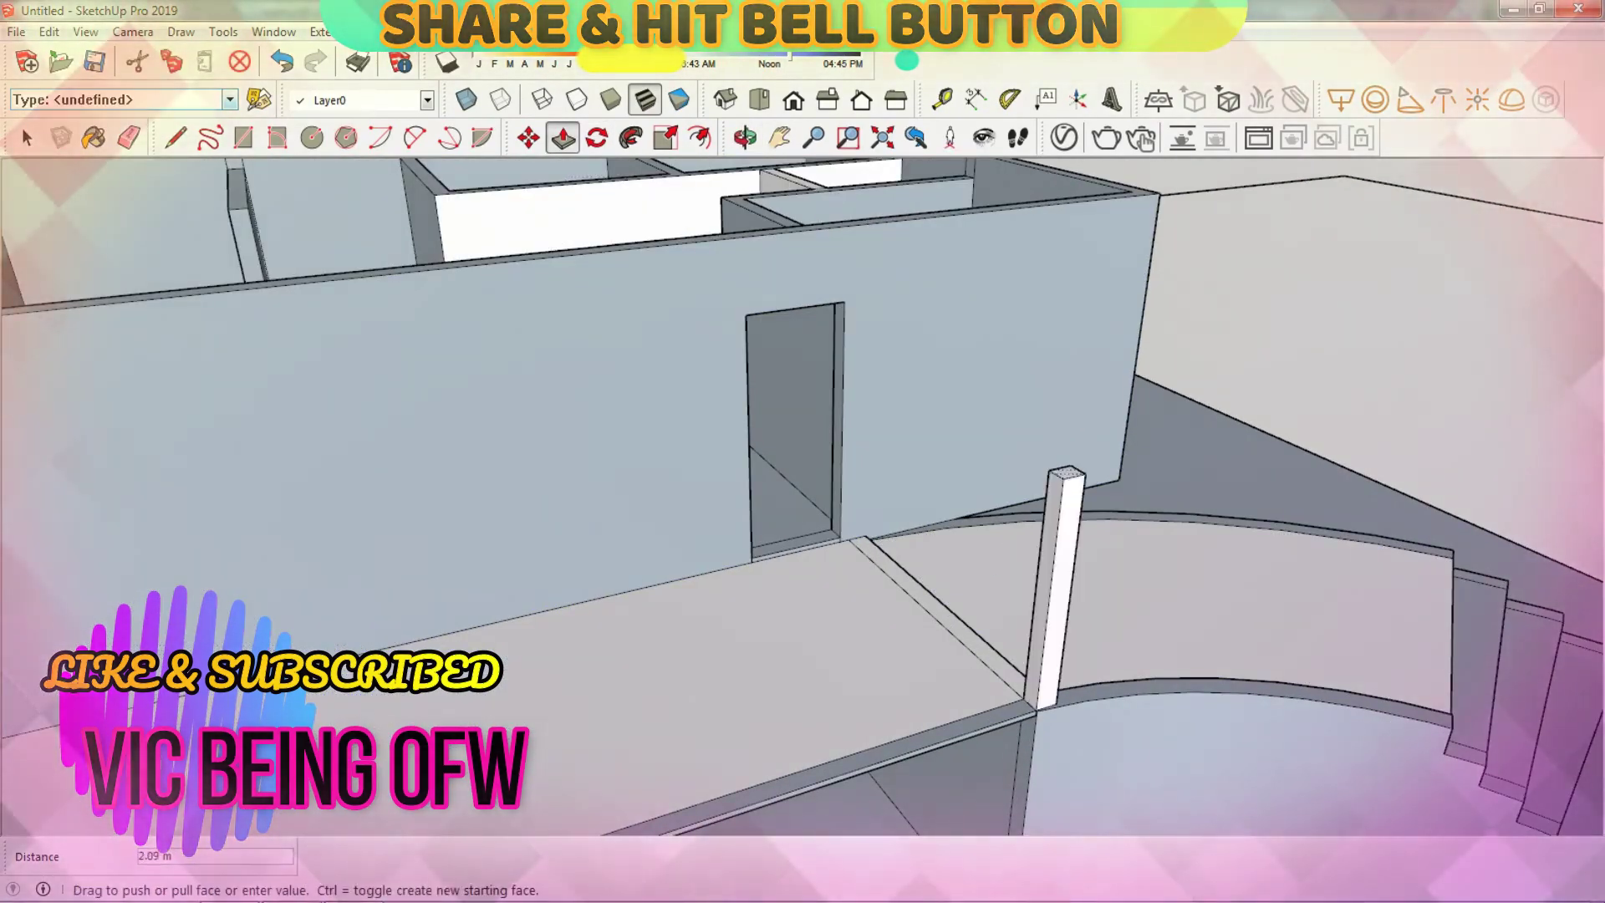
pyautogui.scroll(3, 949, 418)
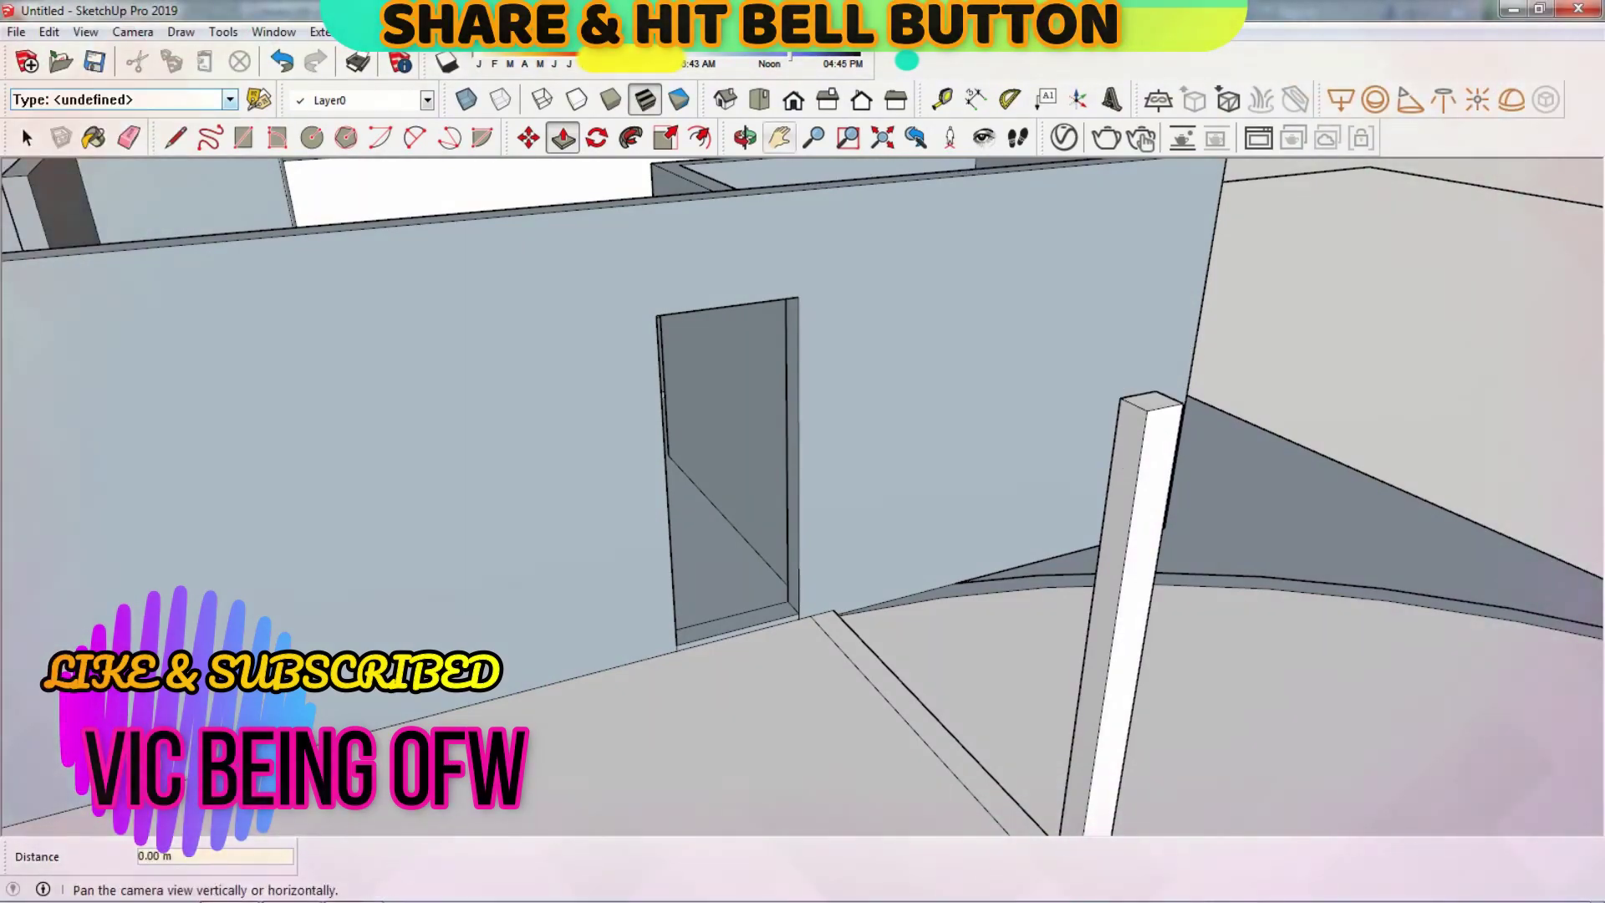
pyautogui.moveTo(802, 502); pyautogui.dragTo(376, 317, button='middle')
pyautogui.rightClick(376, 316)
# Step: Lay out a beam with Tape Measure guides and pull its face out slightly
pyautogui.press('Escape')
pyautogui.press('t')
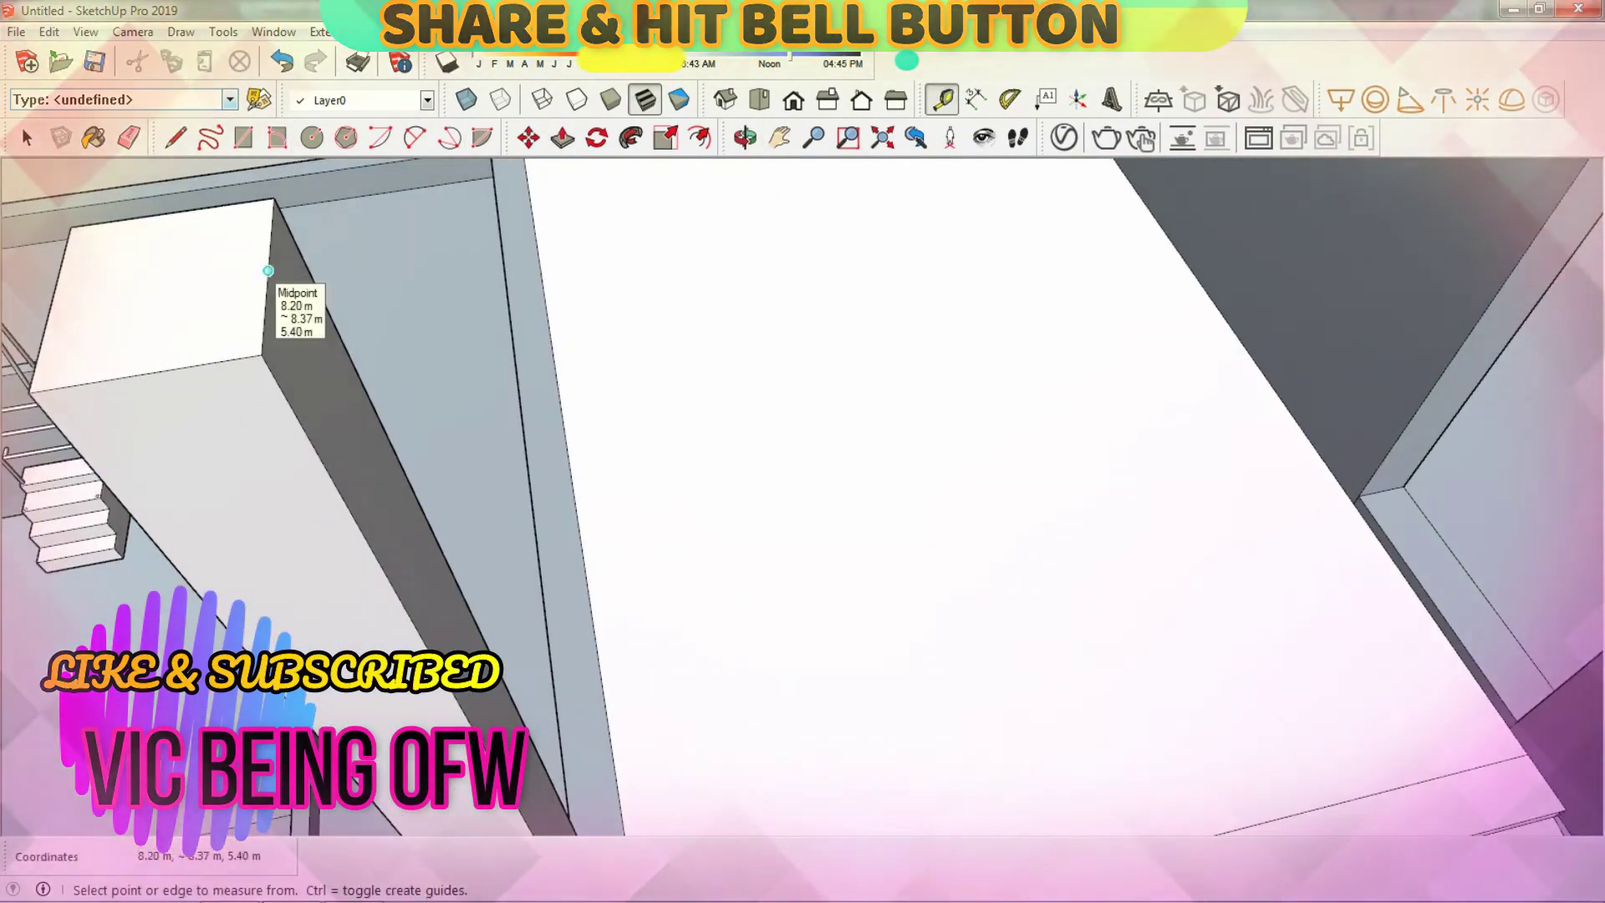
pyautogui.scroll(-3, 302, 340)
pyautogui.press('p')
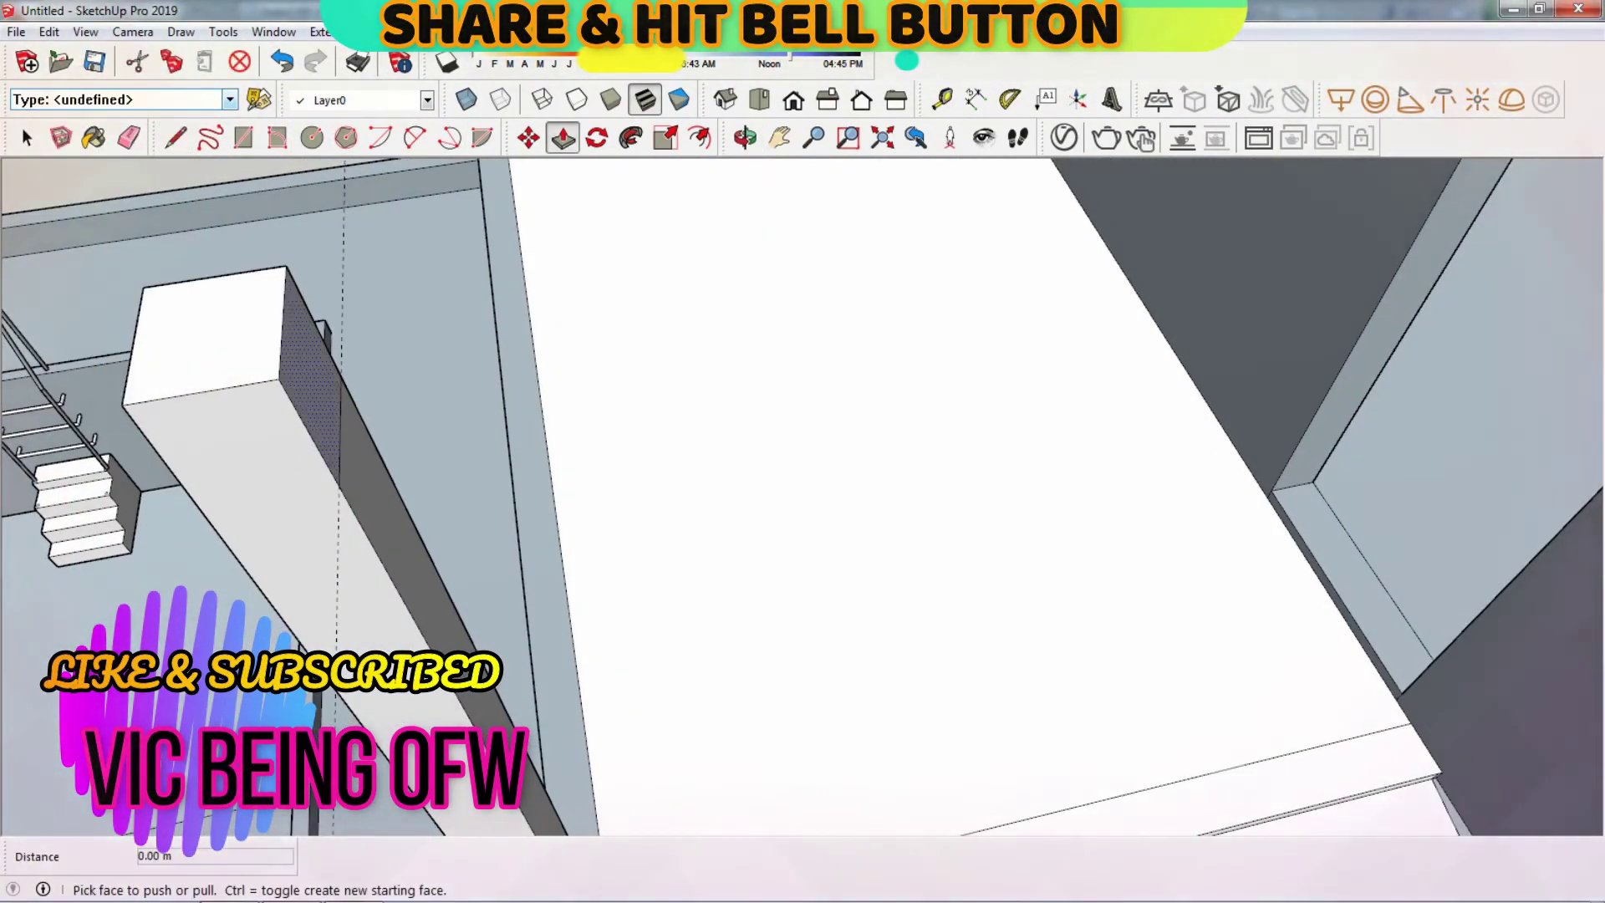
pyautogui.scroll(-3, 803, 451)
pyautogui.scroll(-2, 803, 497)
pyautogui.moveTo(802, 497); pyautogui.dragTo(635, 418, button='middle')
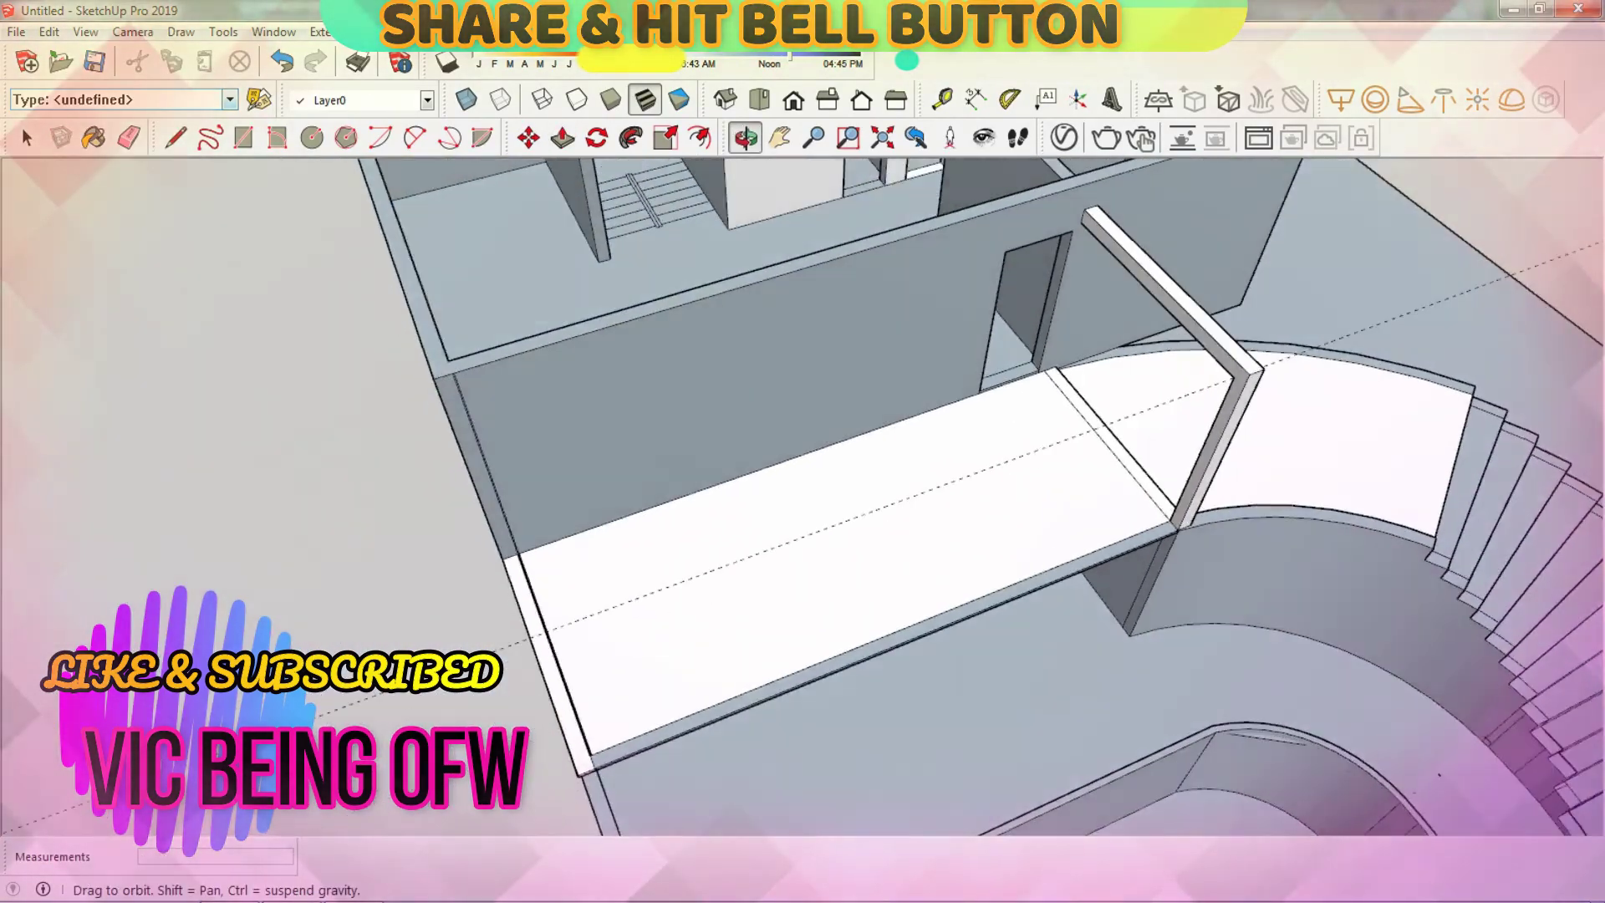
pyautogui.scroll(3, 802, 497)
pyautogui.moveTo(802, 502); pyautogui.dragTo(802, 585, button='middle')
pyautogui.scroll(2, 802, 502)
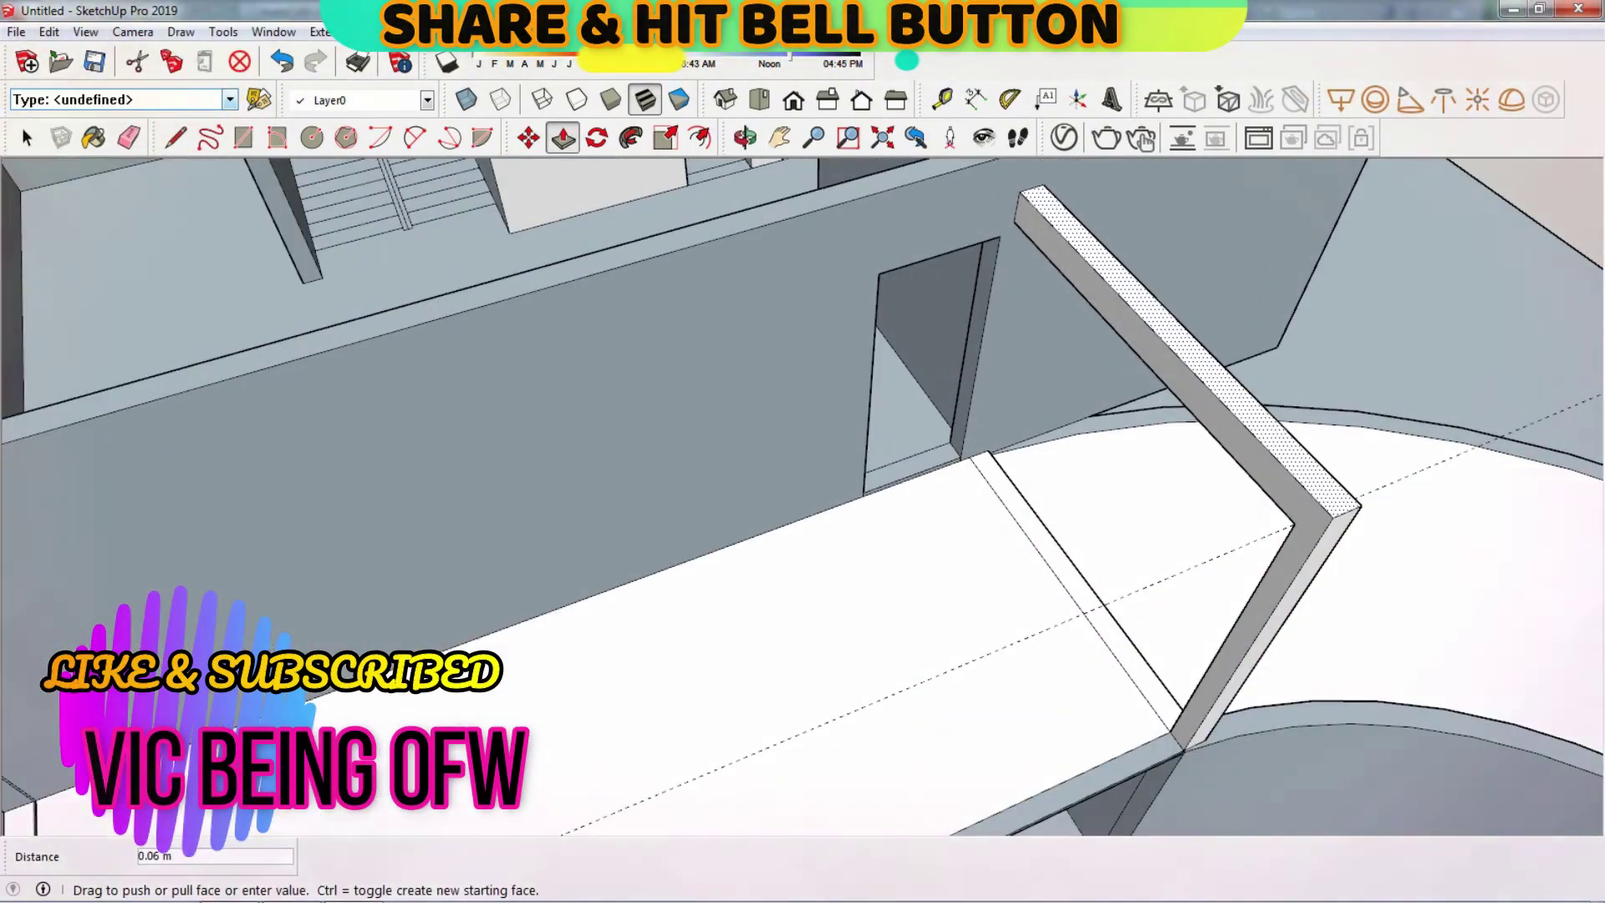
# Step: Push/Pull out the flat canopy slab over the landing and inspect it from below
pyautogui.press('t')
pyautogui.scroll(1, 1110, 287)
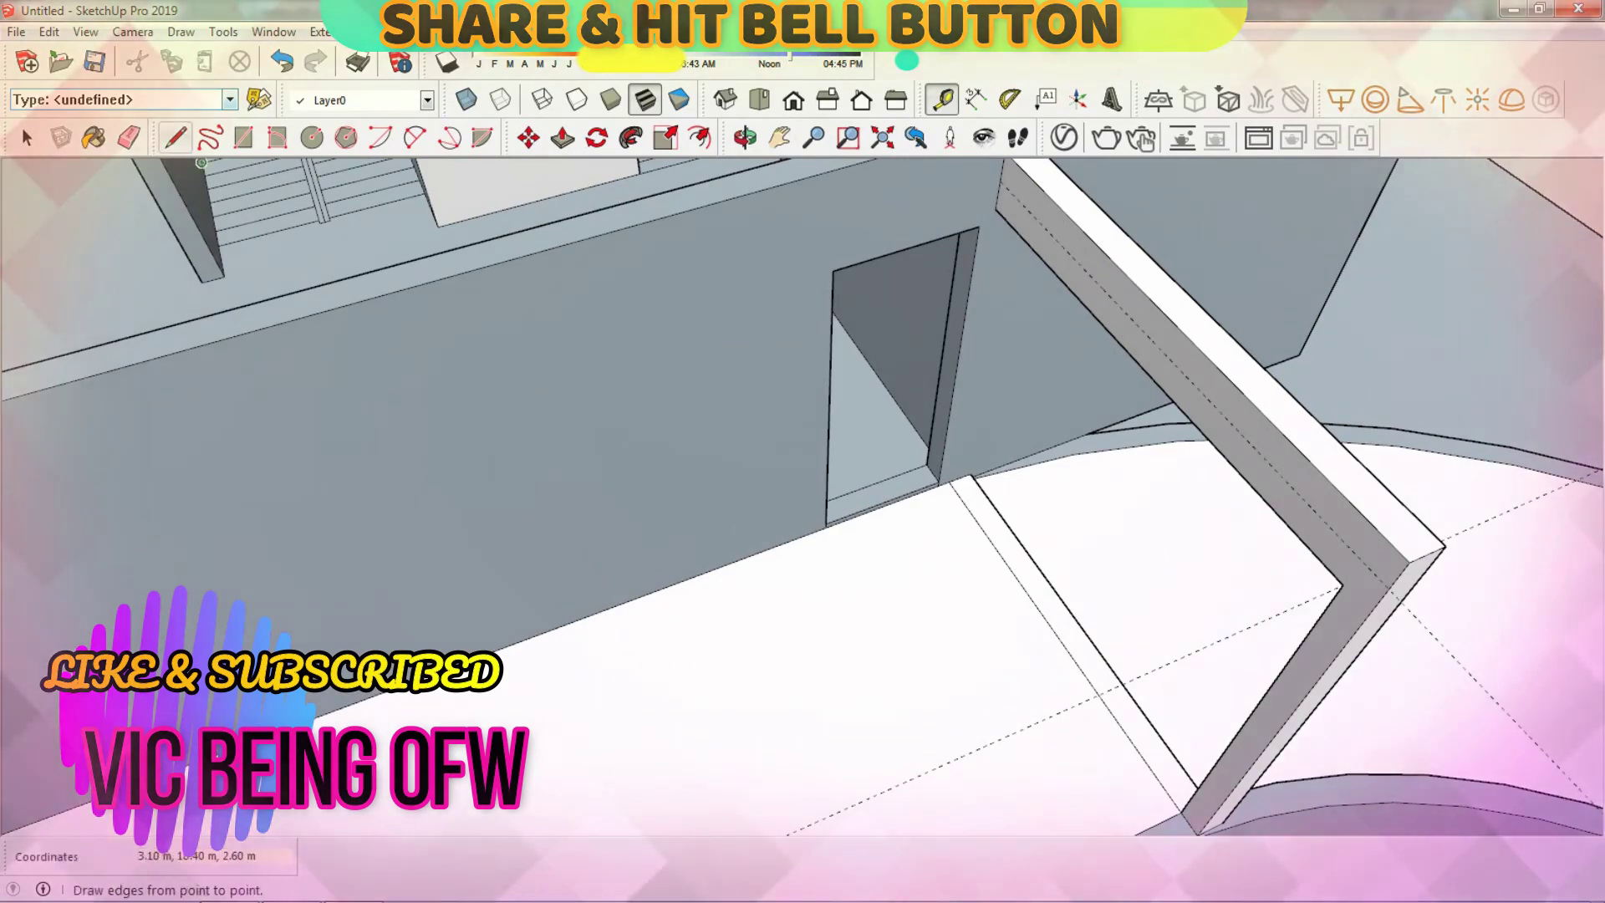
pyautogui.scroll(-2, 802, 498)
pyautogui.moveTo(803, 497); pyautogui.dragTo(719, 468, button='middle')
pyautogui.press('p')
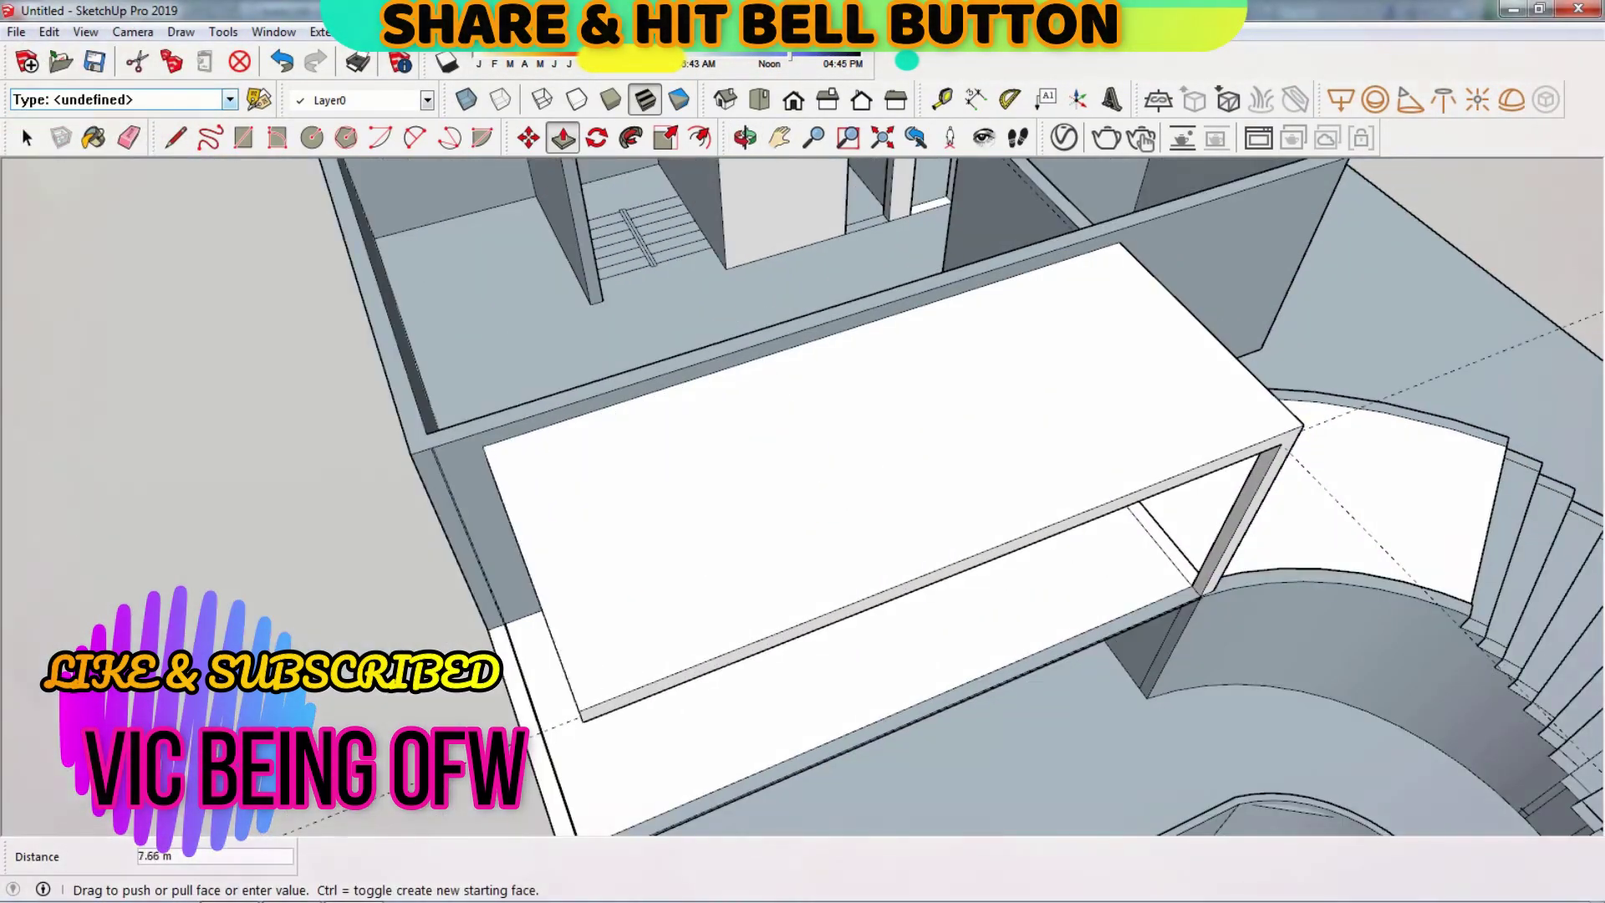
pyautogui.scroll(-5, 802, 501)
pyautogui.moveTo(802, 501); pyautogui.dragTo(752, 418, button='middle')
pyautogui.scroll(4, 617, 331)
pyautogui.moveTo(617, 331); pyautogui.dragTo(617, 331, button='middle')
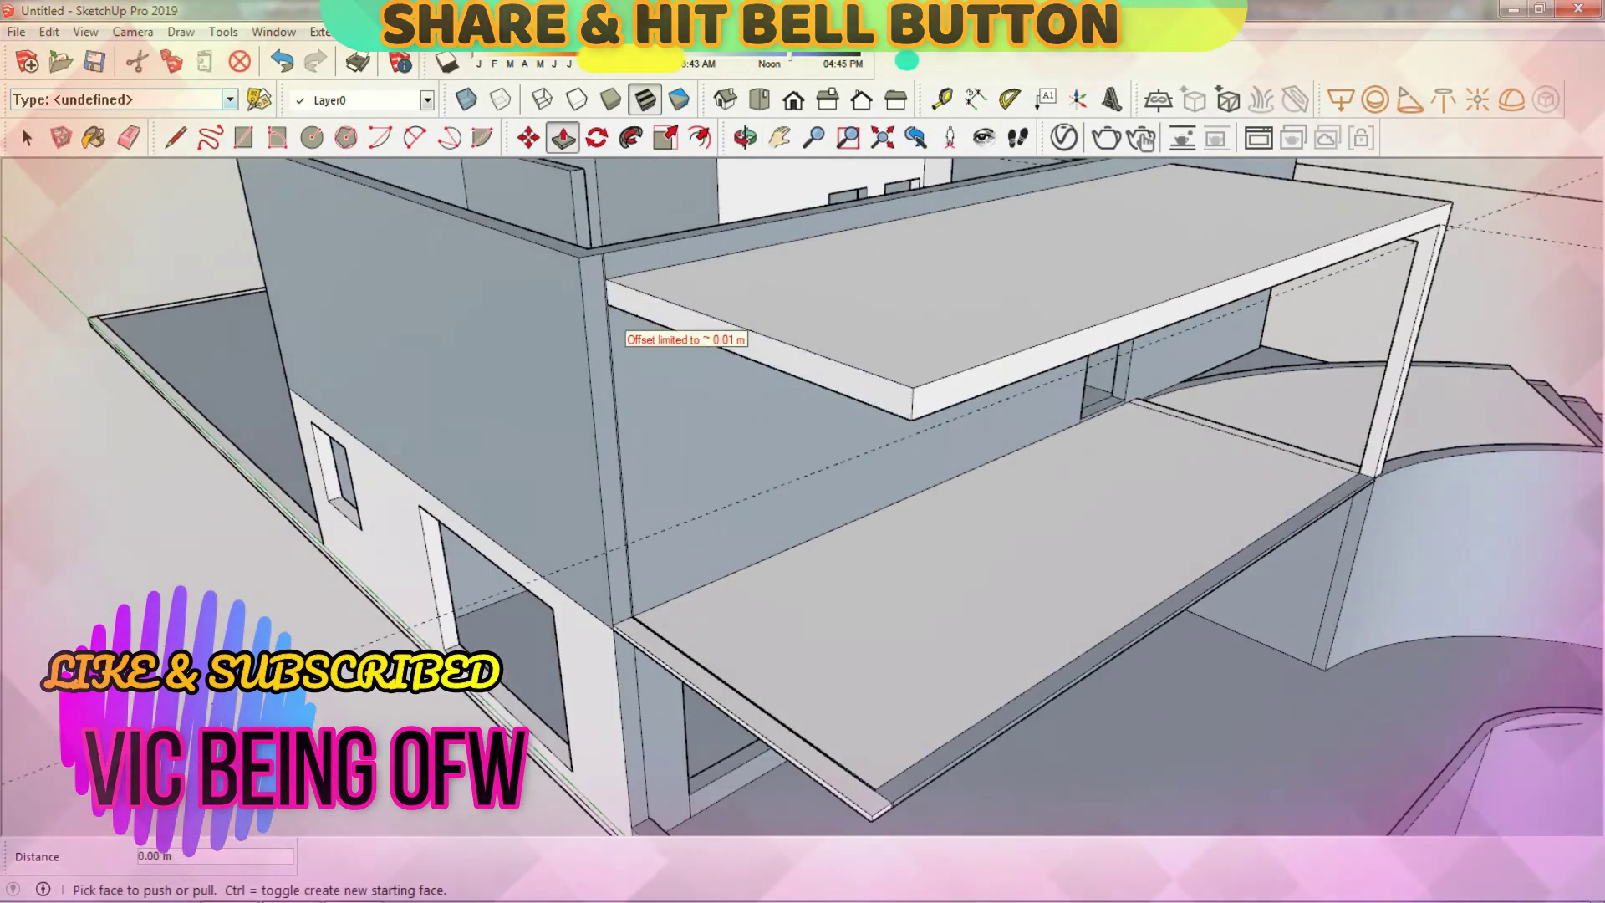
pyautogui.scroll(-4, 579, 275)
pyautogui.moveTo(579, 275); pyautogui.dragTo(752, 418, button='middle')
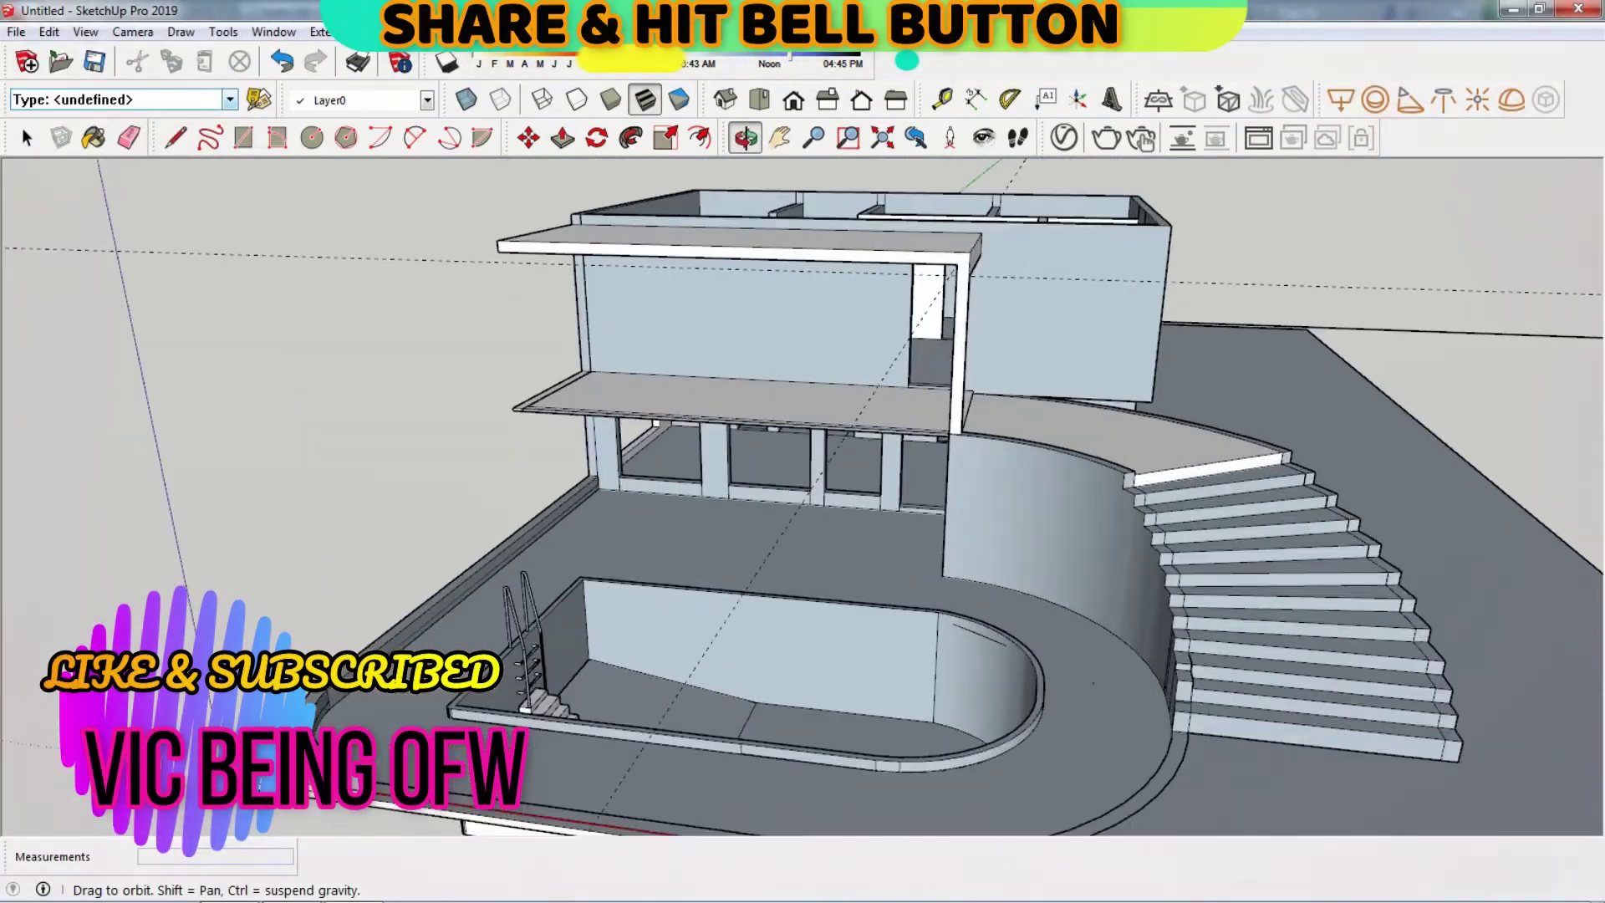
pyautogui.scroll(2, 752, 418)
pyautogui.scroll(2, 752, 418)
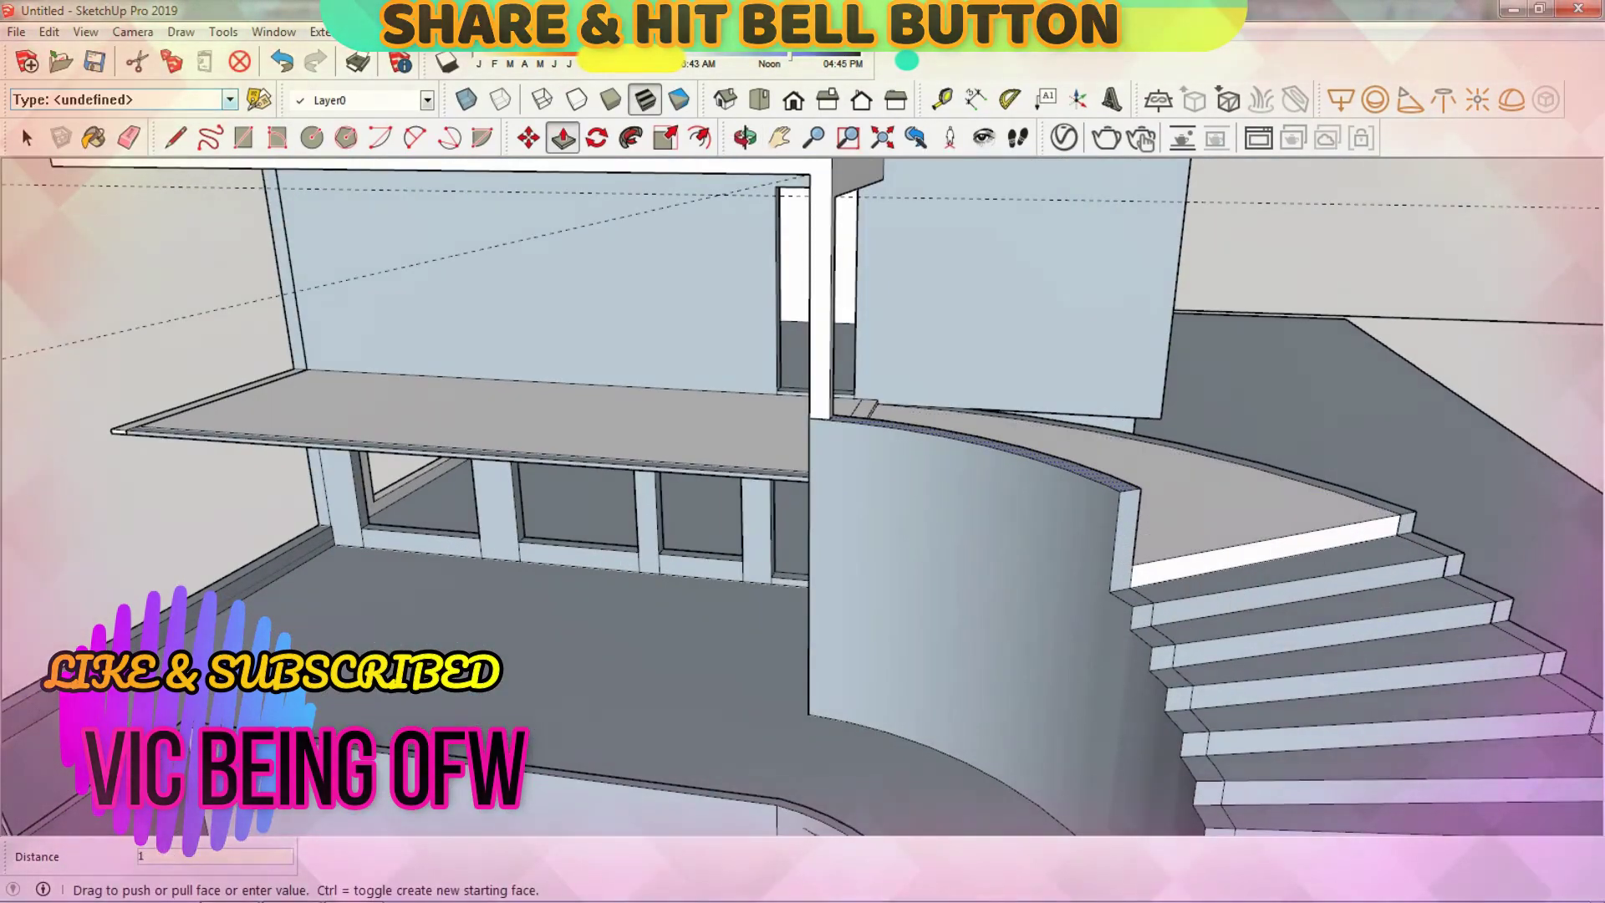
# Step: Mark the doorway outline with lines and Tape Measure guides where the curved wall meets the house
pyautogui.scroll(4, 803, 502)
pyautogui.moveTo(802, 502)
pyautogui.mouseDown(button='middle')
pyautogui.moveTo(753, 468)
pyautogui.moveTo(777, 493)
pyautogui.moveTo(686, 477)
pyautogui.mouseUp(button='middle')
pyautogui.scroll(-4, 802, 502)
pyautogui.scroll(3, 802, 502)
pyautogui.scroll(5, 922, 516)
pyautogui.rightClick(922, 516)
pyautogui.press('p')
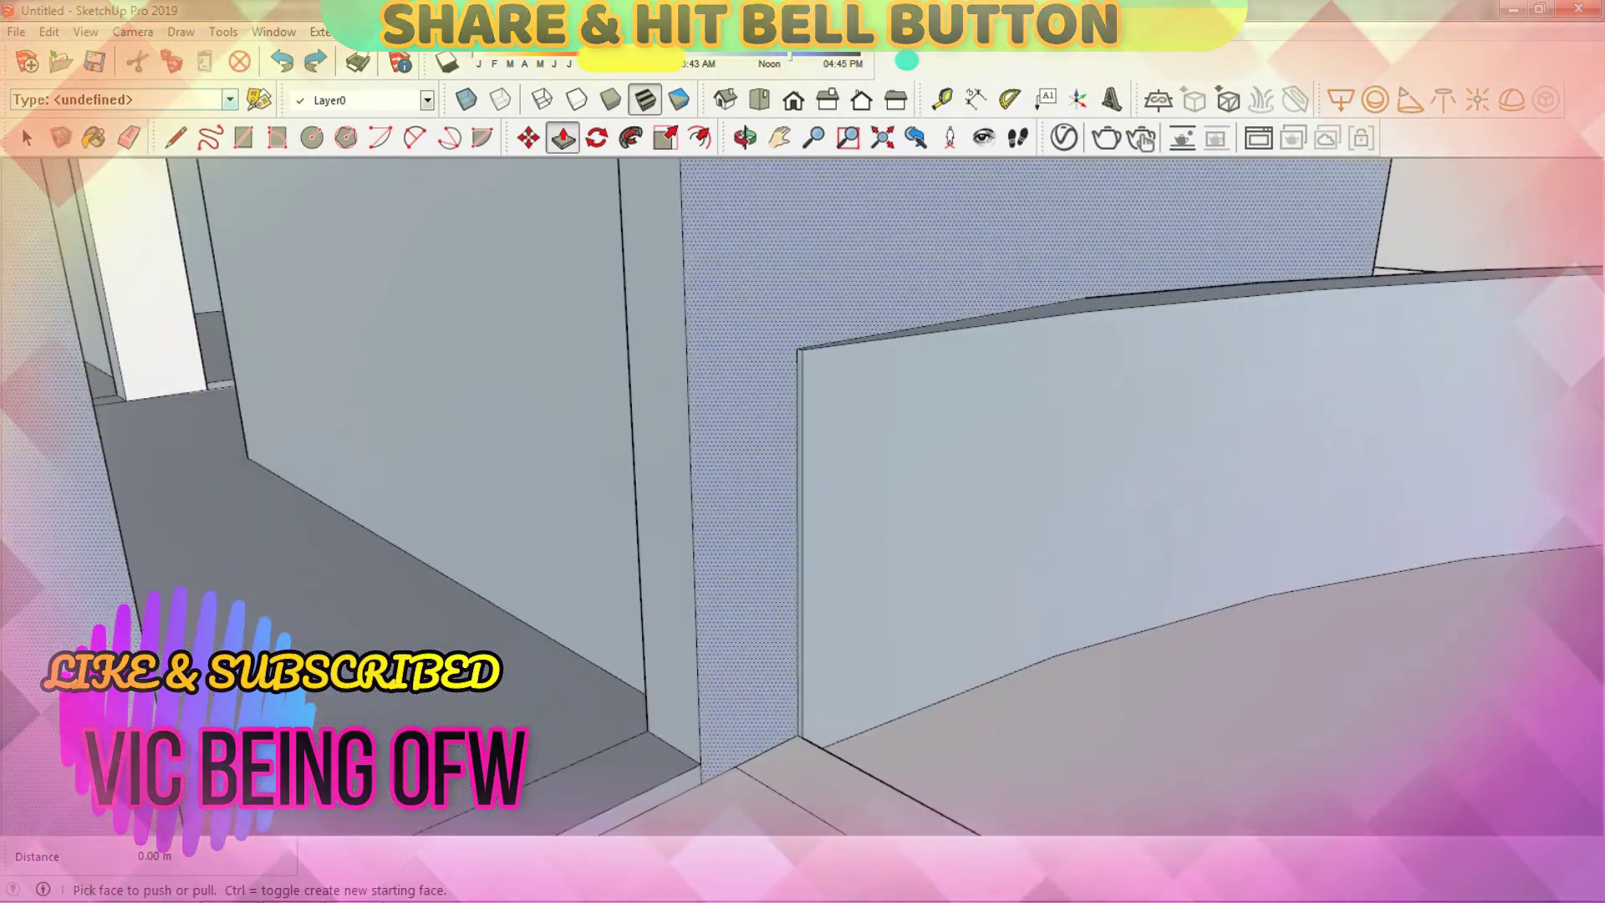
pyautogui.press('l')
pyautogui.press('t')
pyautogui.click(787, 742)
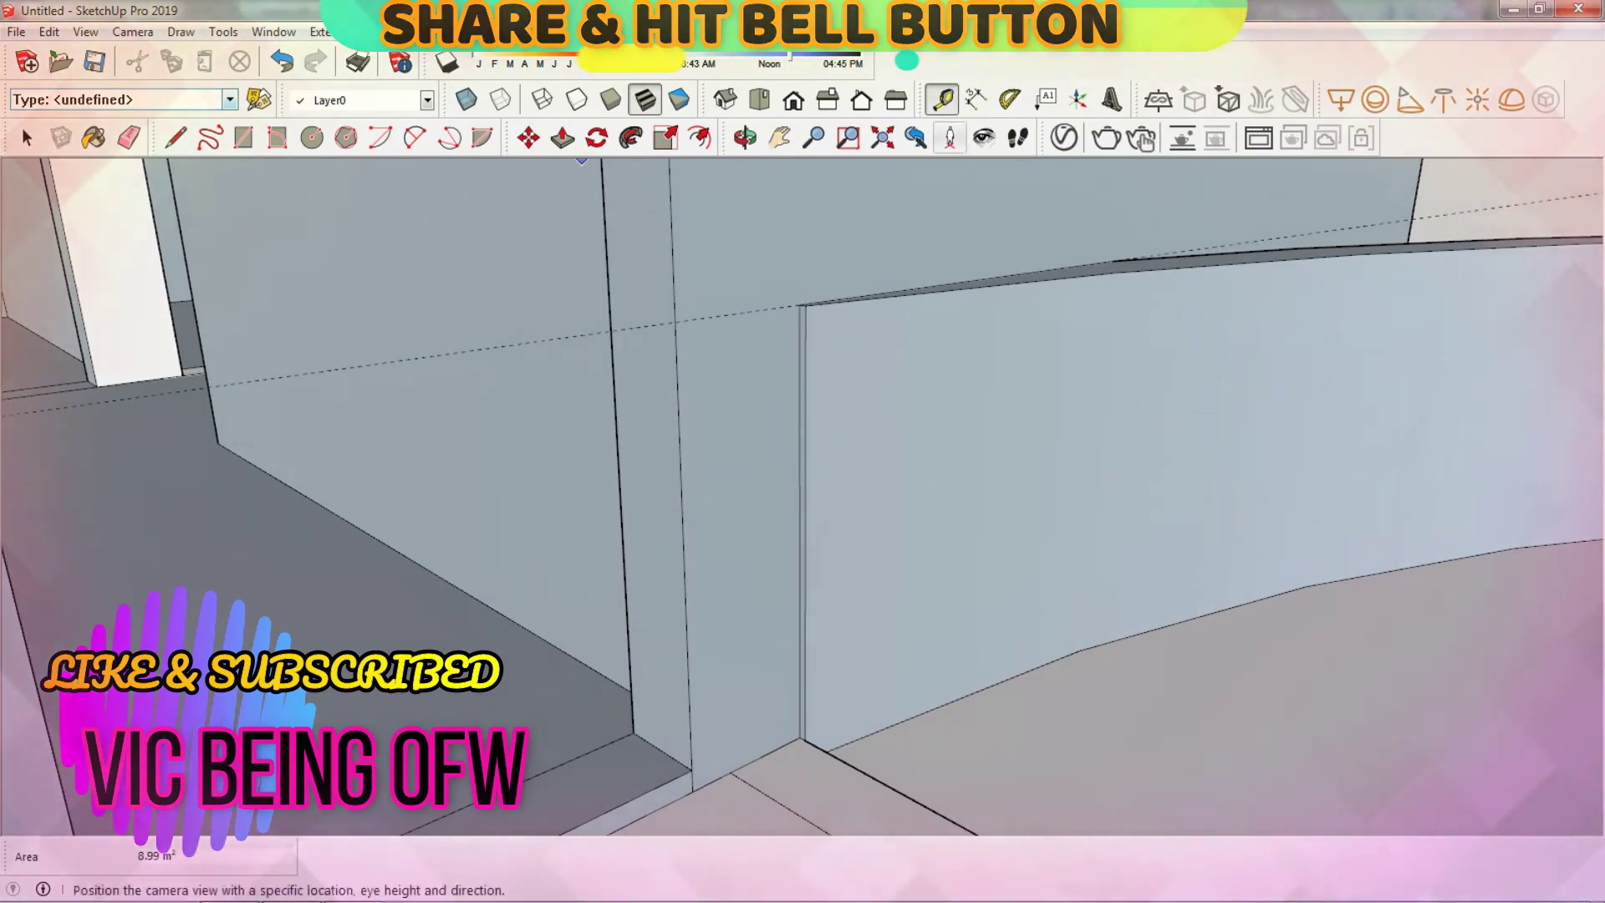
pyautogui.moveTo(802, 501); pyautogui.dragTo(736, 480, button='middle')
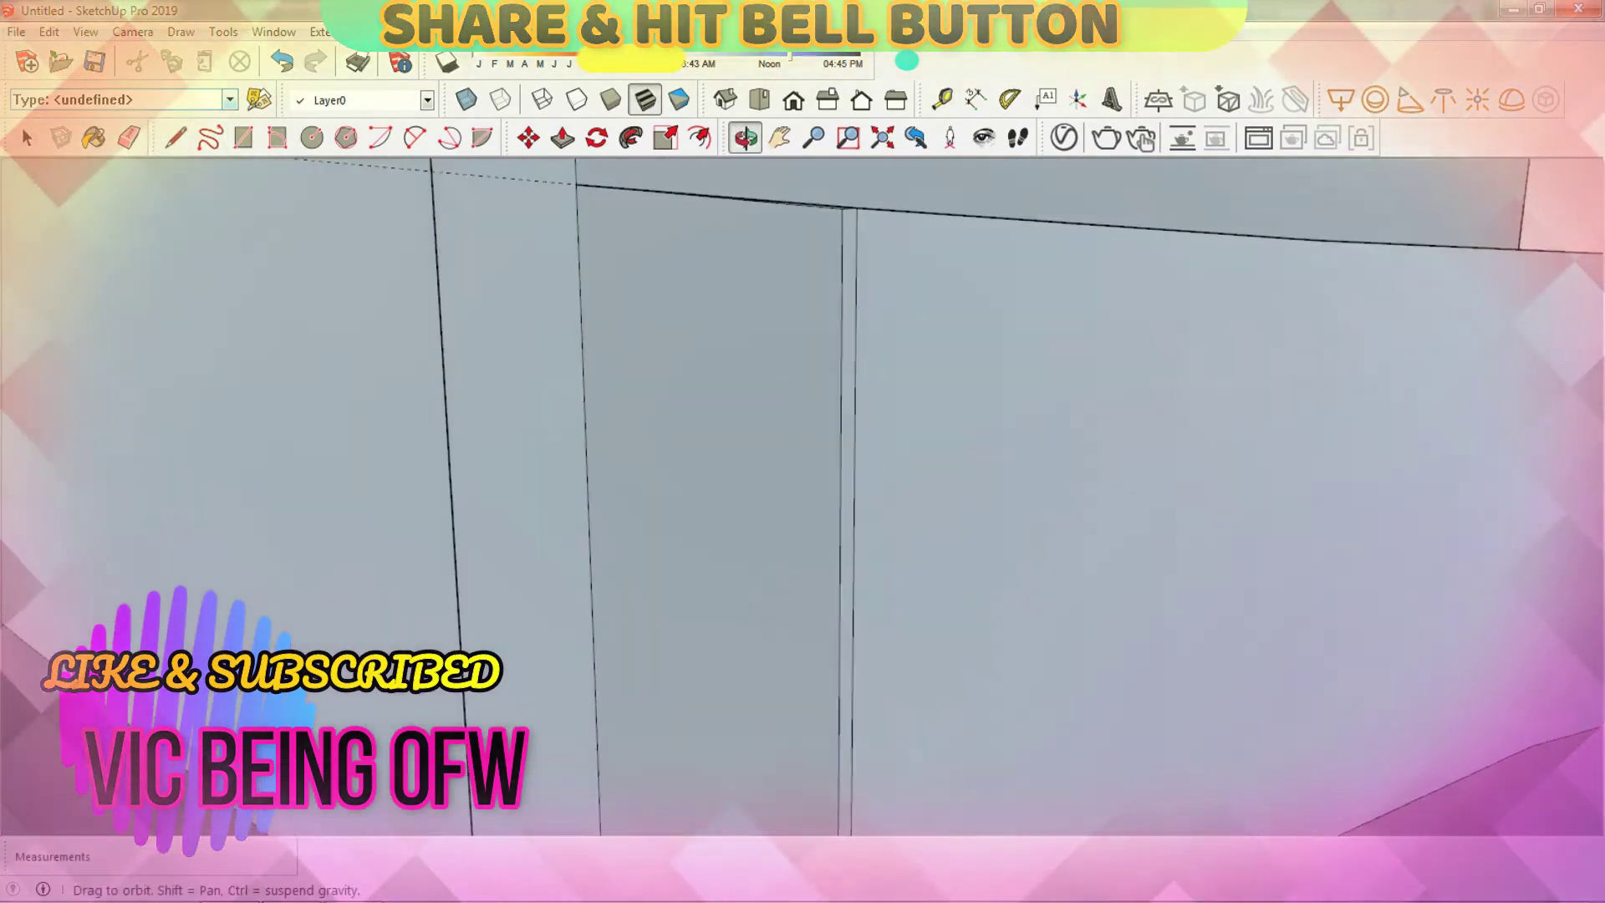
# Step: Push the door face through the wall and orbit out to check the opening
pyautogui.press('p')
pyautogui.click(752, 585)
pyautogui.moveTo(807, 735); pyautogui.dragTo(785, 719, button='middle')
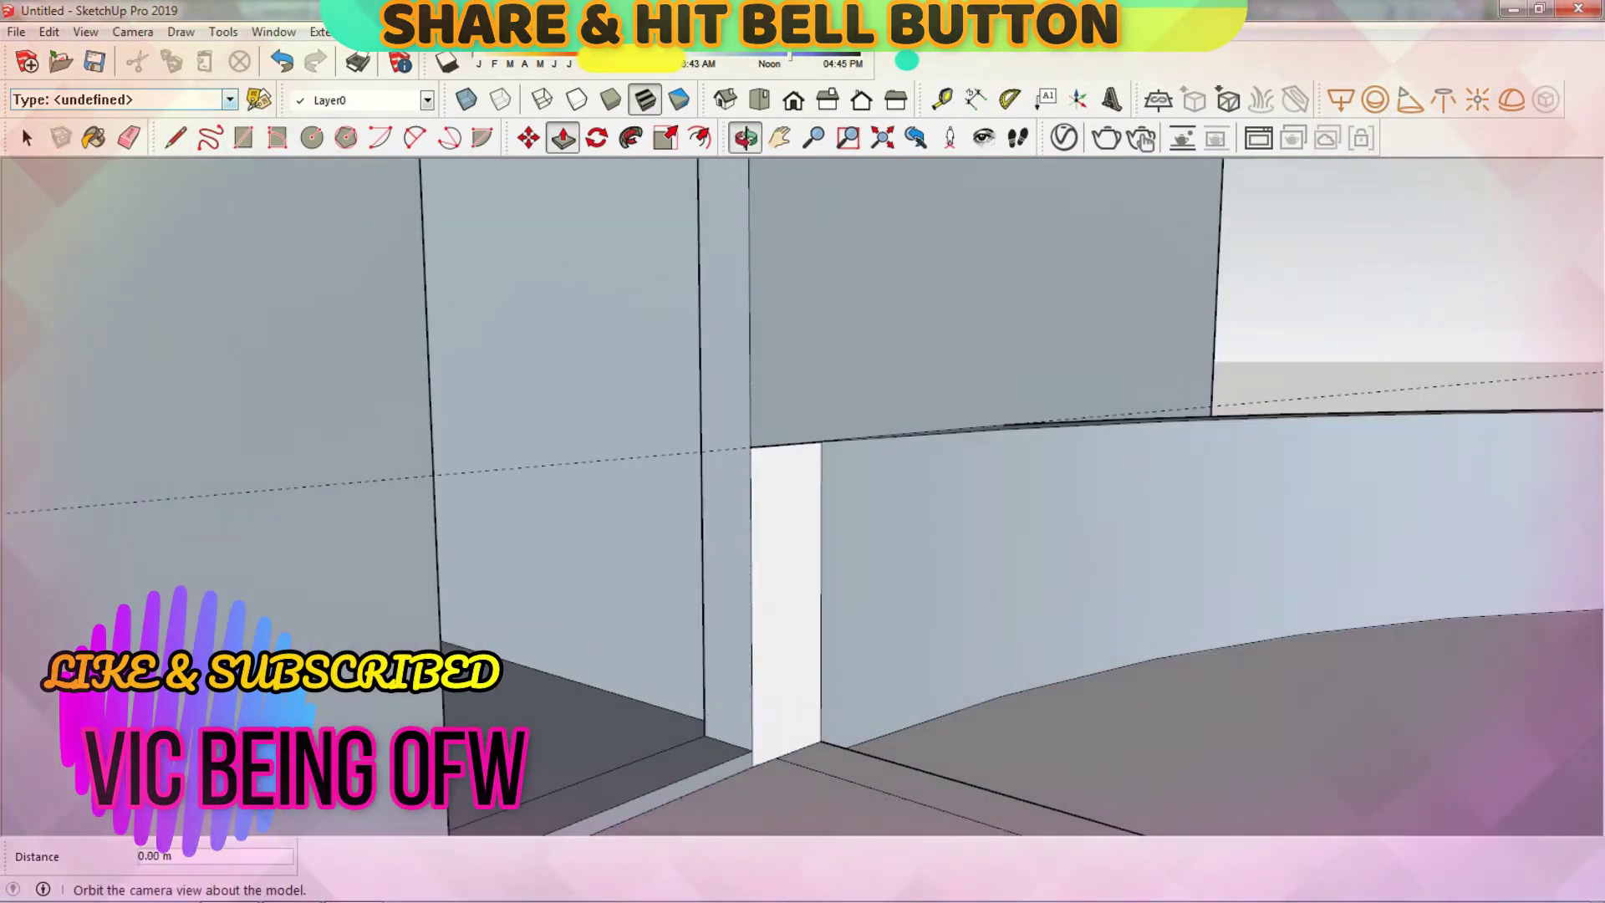
pyautogui.moveTo(802, 502)
pyautogui.mouseDown(button='middle')
pyautogui.moveTo(768, 476)
pyautogui.moveTo(794, 485)
pyautogui.mouseUp(button='middle')
# Step: Start a dividing line on the underside edge of the middle floor slab
pyautogui.scroll(-3, 802, 502)
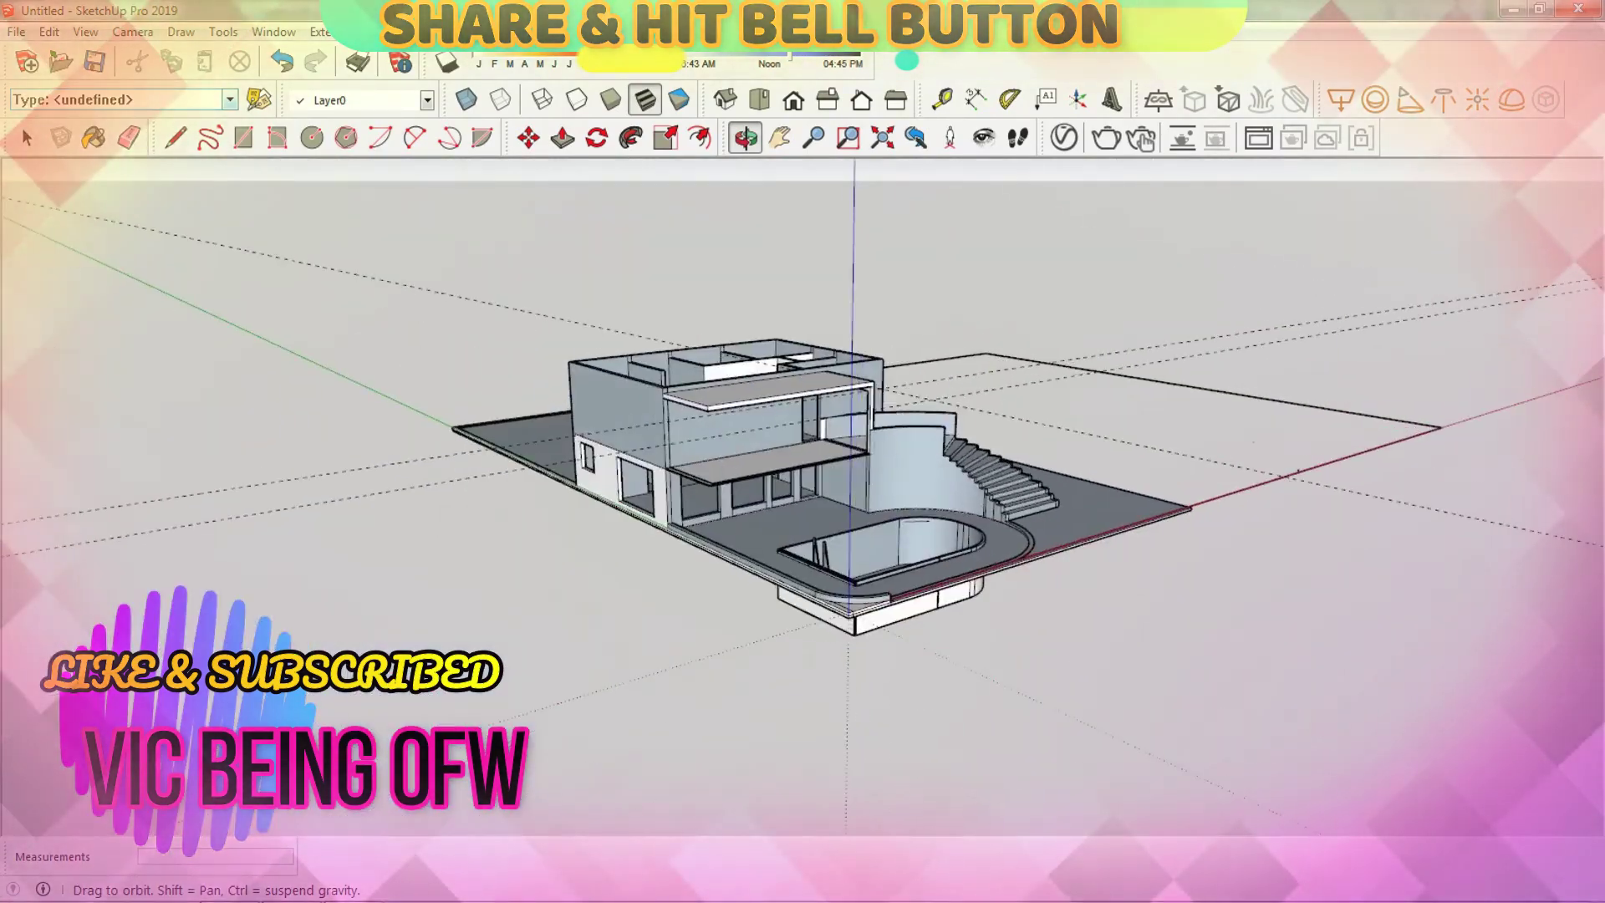
pyautogui.scroll(5, 753, 435)
pyautogui.scroll(3, 753, 435)
pyautogui.scroll(2, 752, 435)
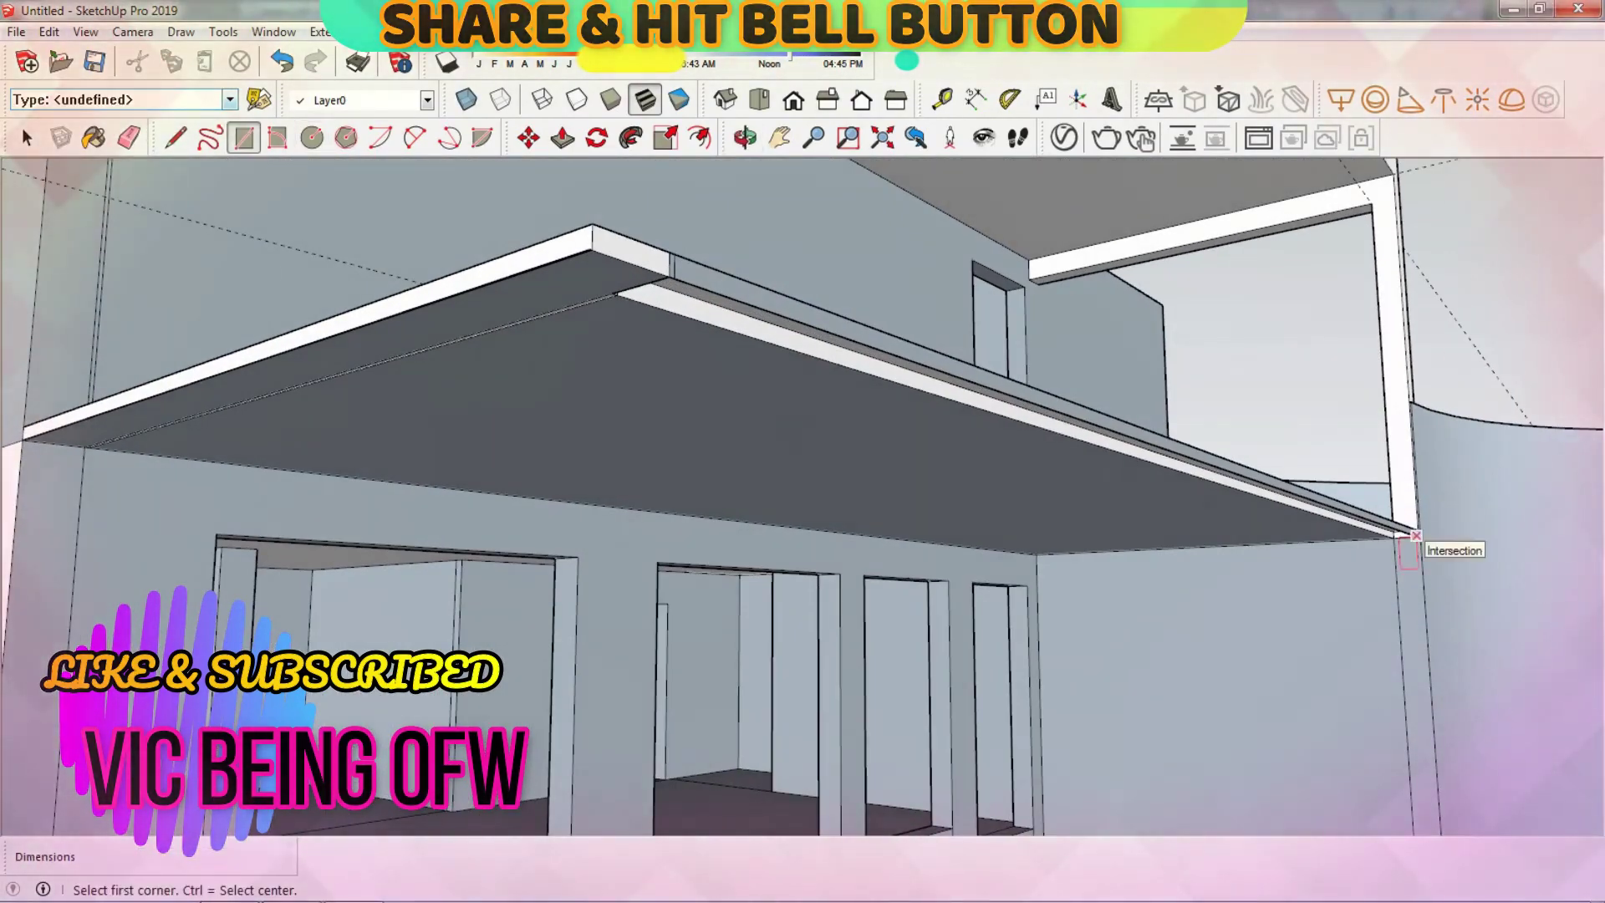
pyautogui.moveTo(1412, 535); pyautogui.dragTo(752, 417, button='middle')
pyautogui.press('l')
pyautogui.click(559, 287)
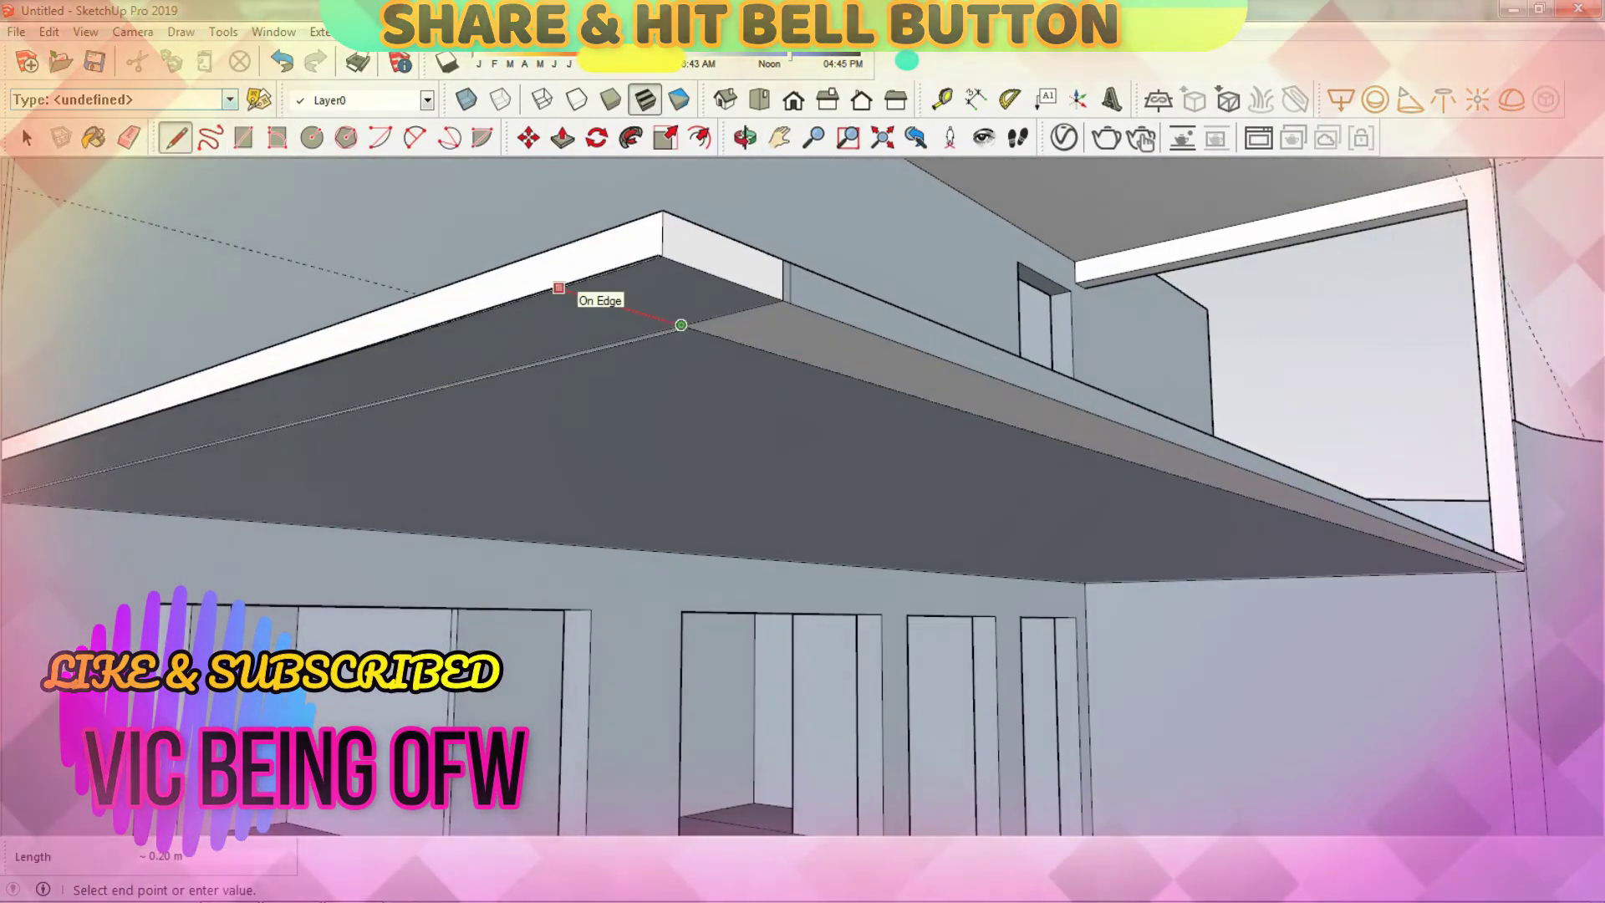
pyautogui.press('p')
pyautogui.scroll(-3, 681, 324)
pyautogui.scroll(-3, 681, 324)
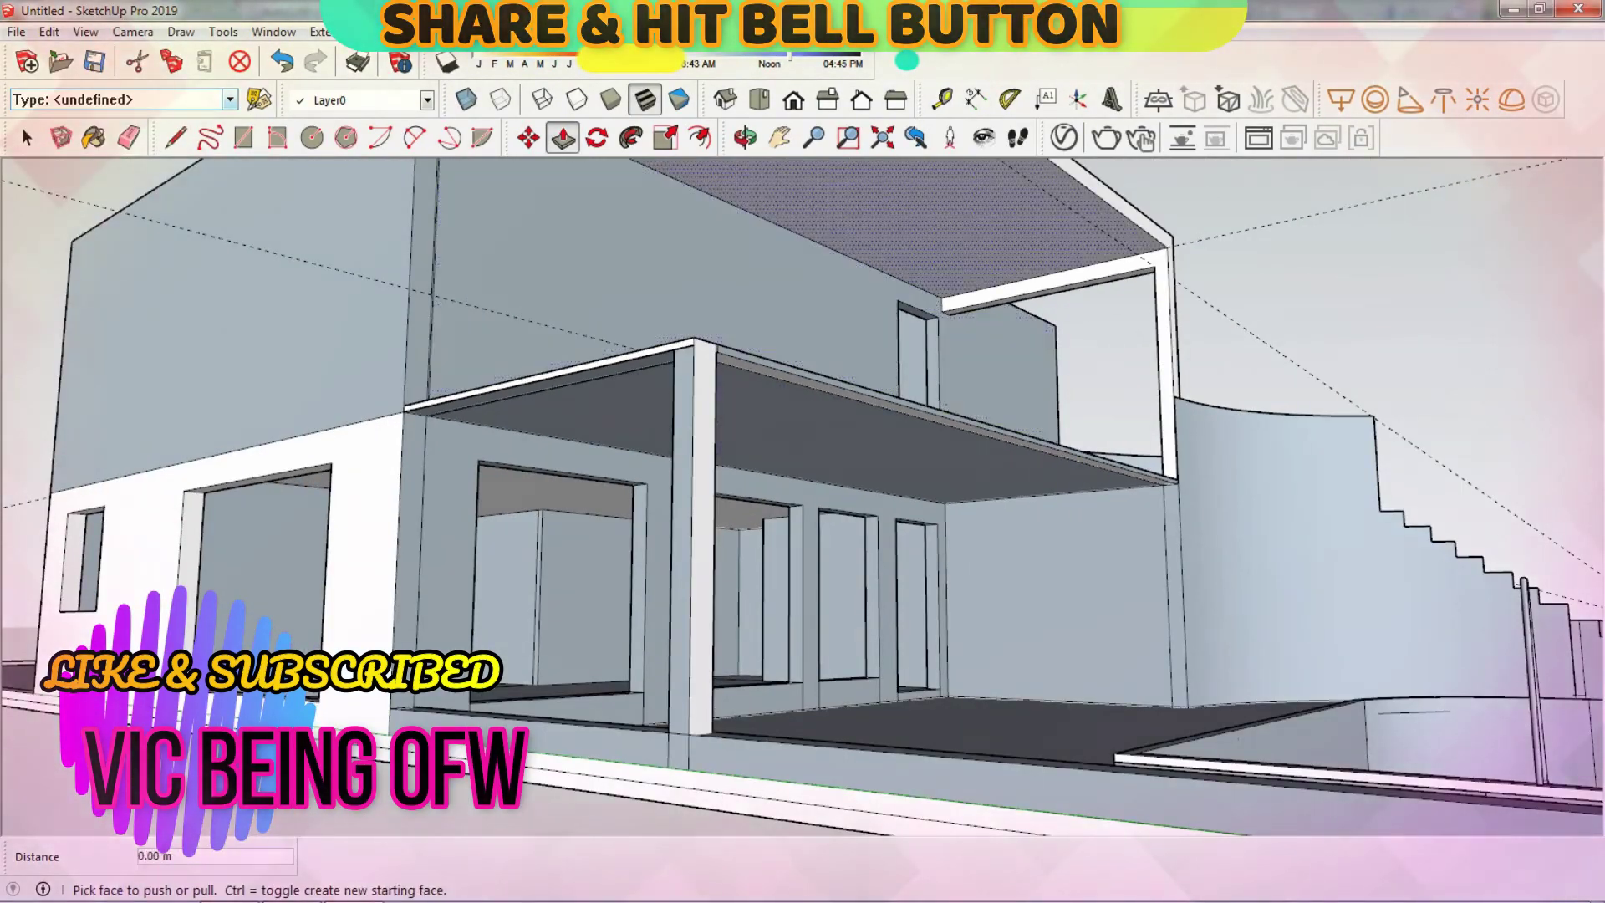
pyautogui.scroll(-5, 802, 497)
# Step: Draw a short edge along the slab corner where it meets the wall
pyautogui.moveTo(802, 497); pyautogui.dragTo(802, 418, button='middle')
pyautogui.scroll(4, 802, 498)
pyautogui.scroll(2, 803, 497)
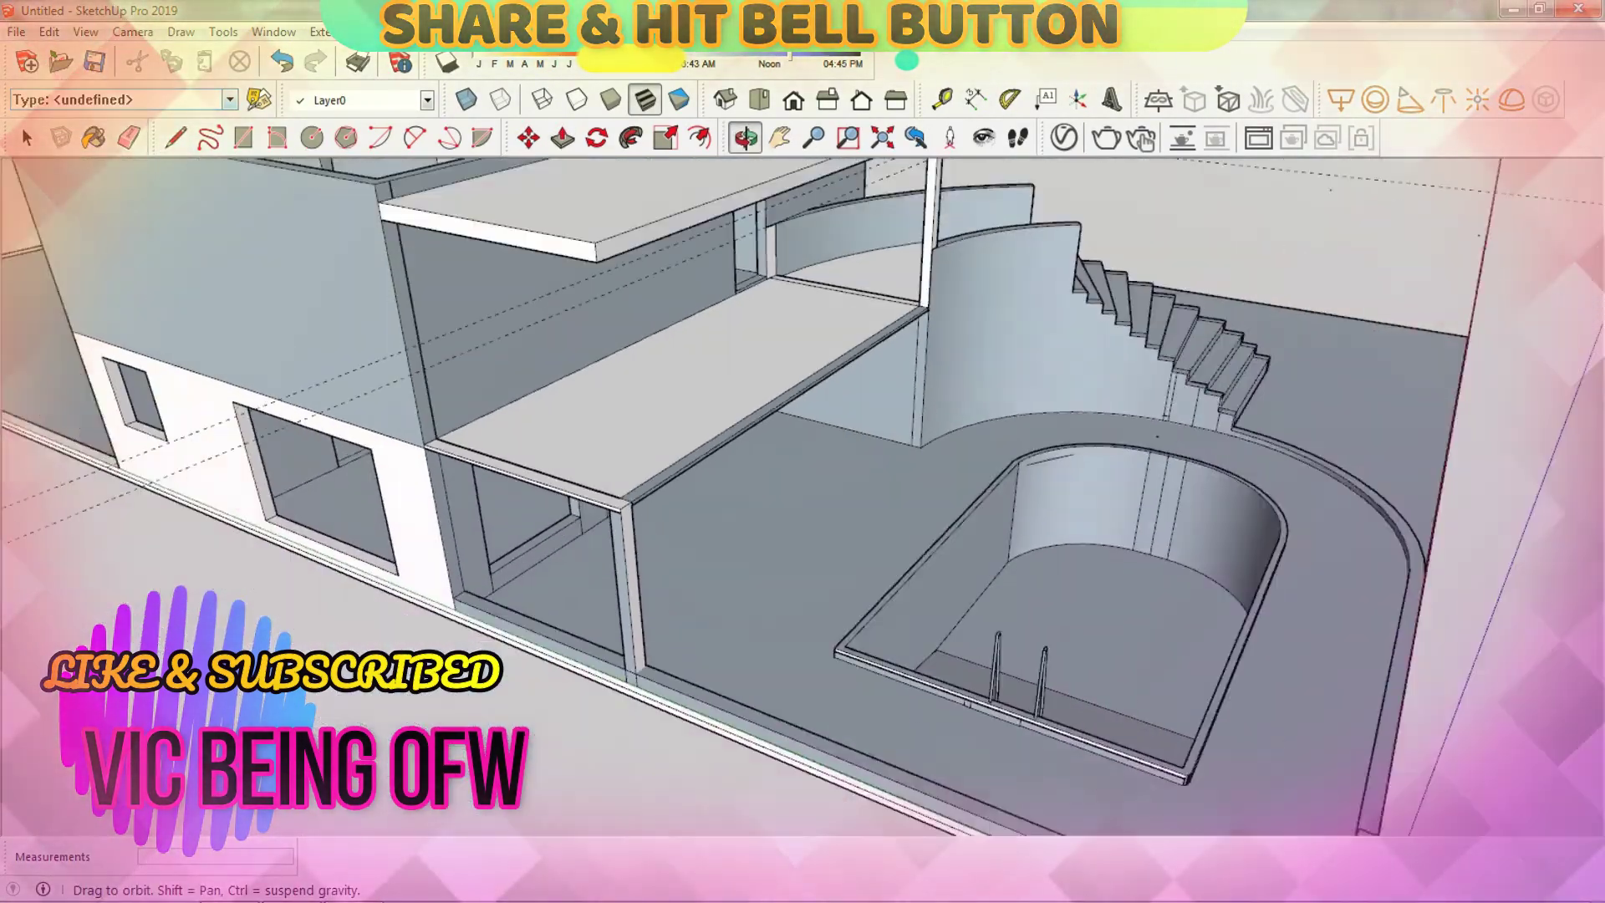
pyautogui.moveTo(802, 501); pyautogui.dragTo(803, 417, button='middle')
pyautogui.scroll(5, 761, 549)
pyautogui.press('l')
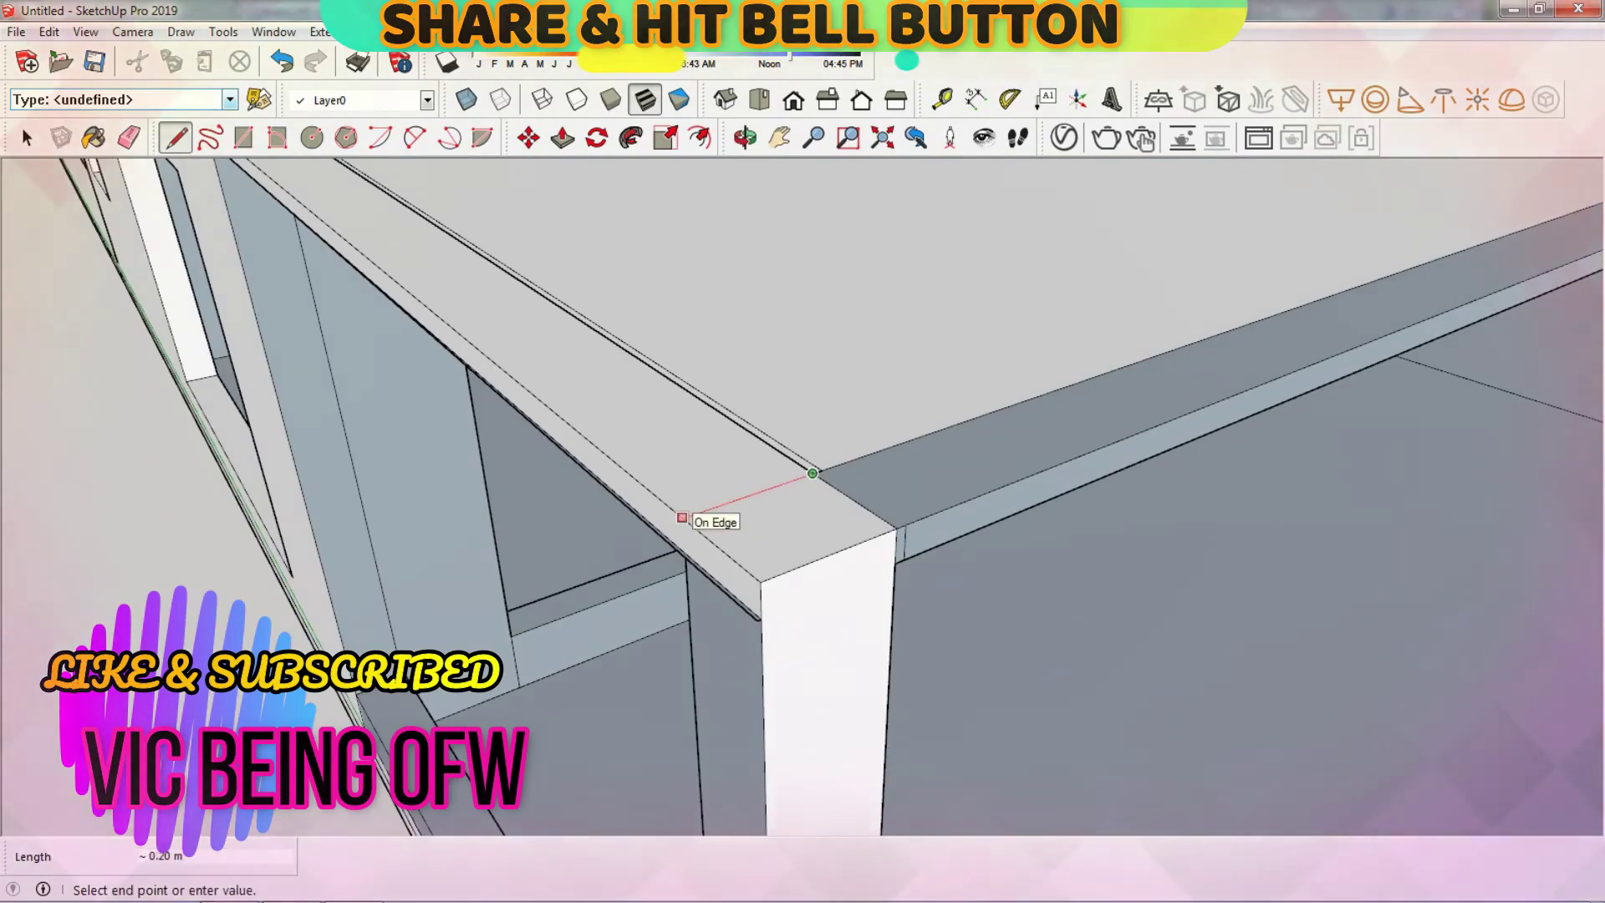
pyautogui.click(682, 517)
pyautogui.scroll(1, 682, 517)
pyautogui.scroll(2, 684, 543)
pyautogui.click(687, 566)
# Step: Add a vertical edge ending on the slab edge at the wall below
pyautogui.press('p')
pyautogui.scroll(-3, 688, 566)
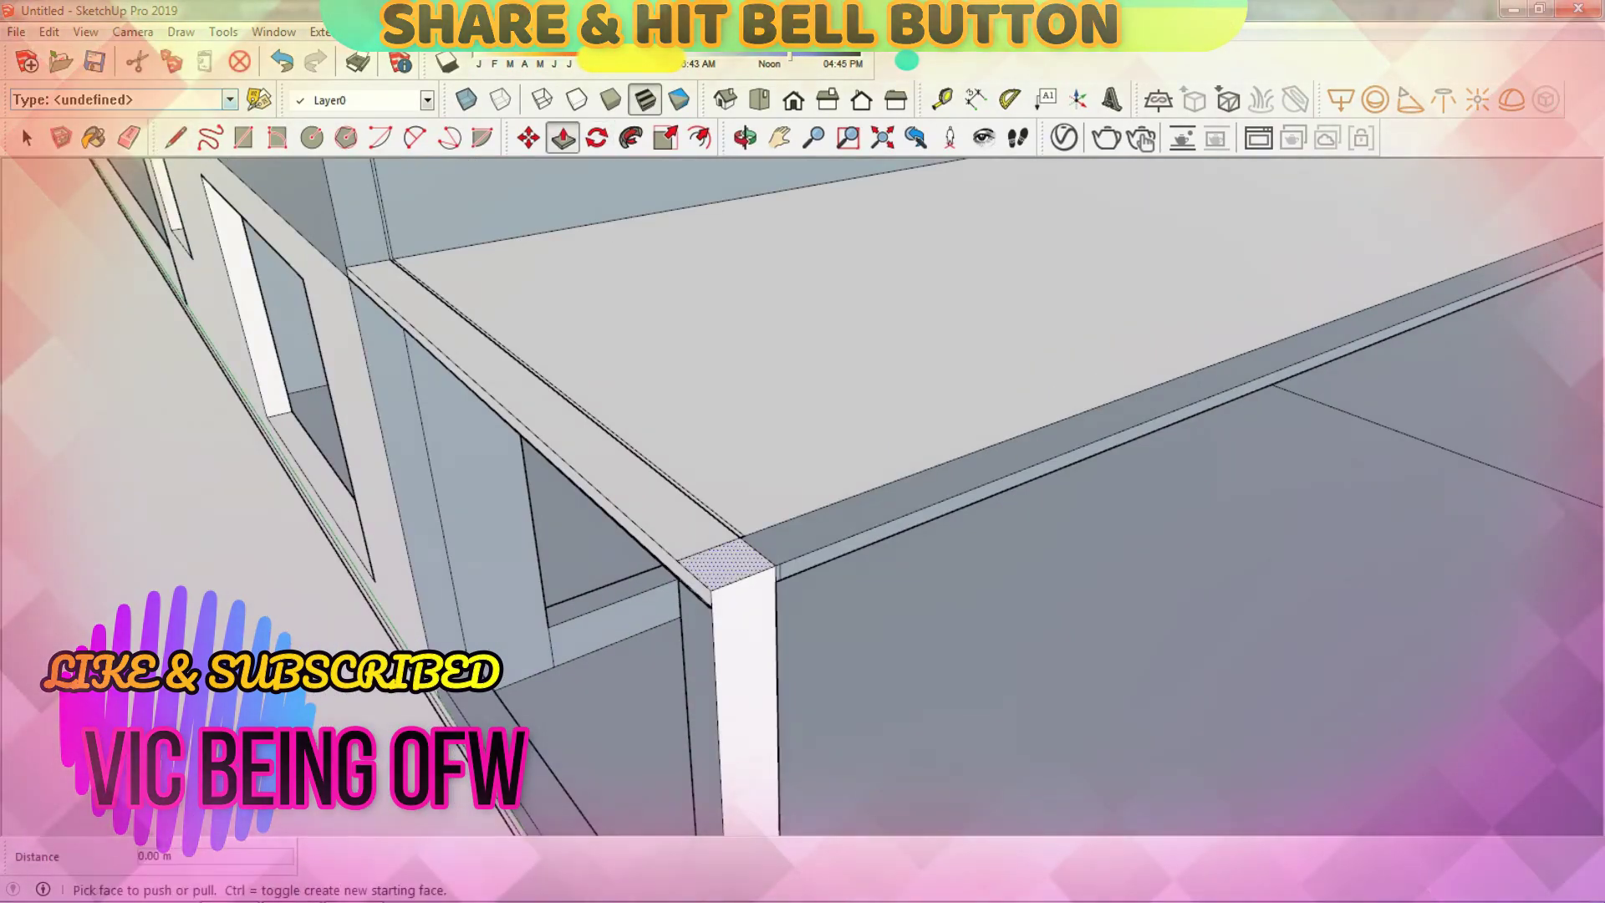
pyautogui.scroll(-3, 719, 661)
pyautogui.scroll(3, 719, 660)
pyautogui.scroll(3, 803, 501)
pyautogui.moveTo(802, 502); pyautogui.dragTo(668, 544, button='middle')
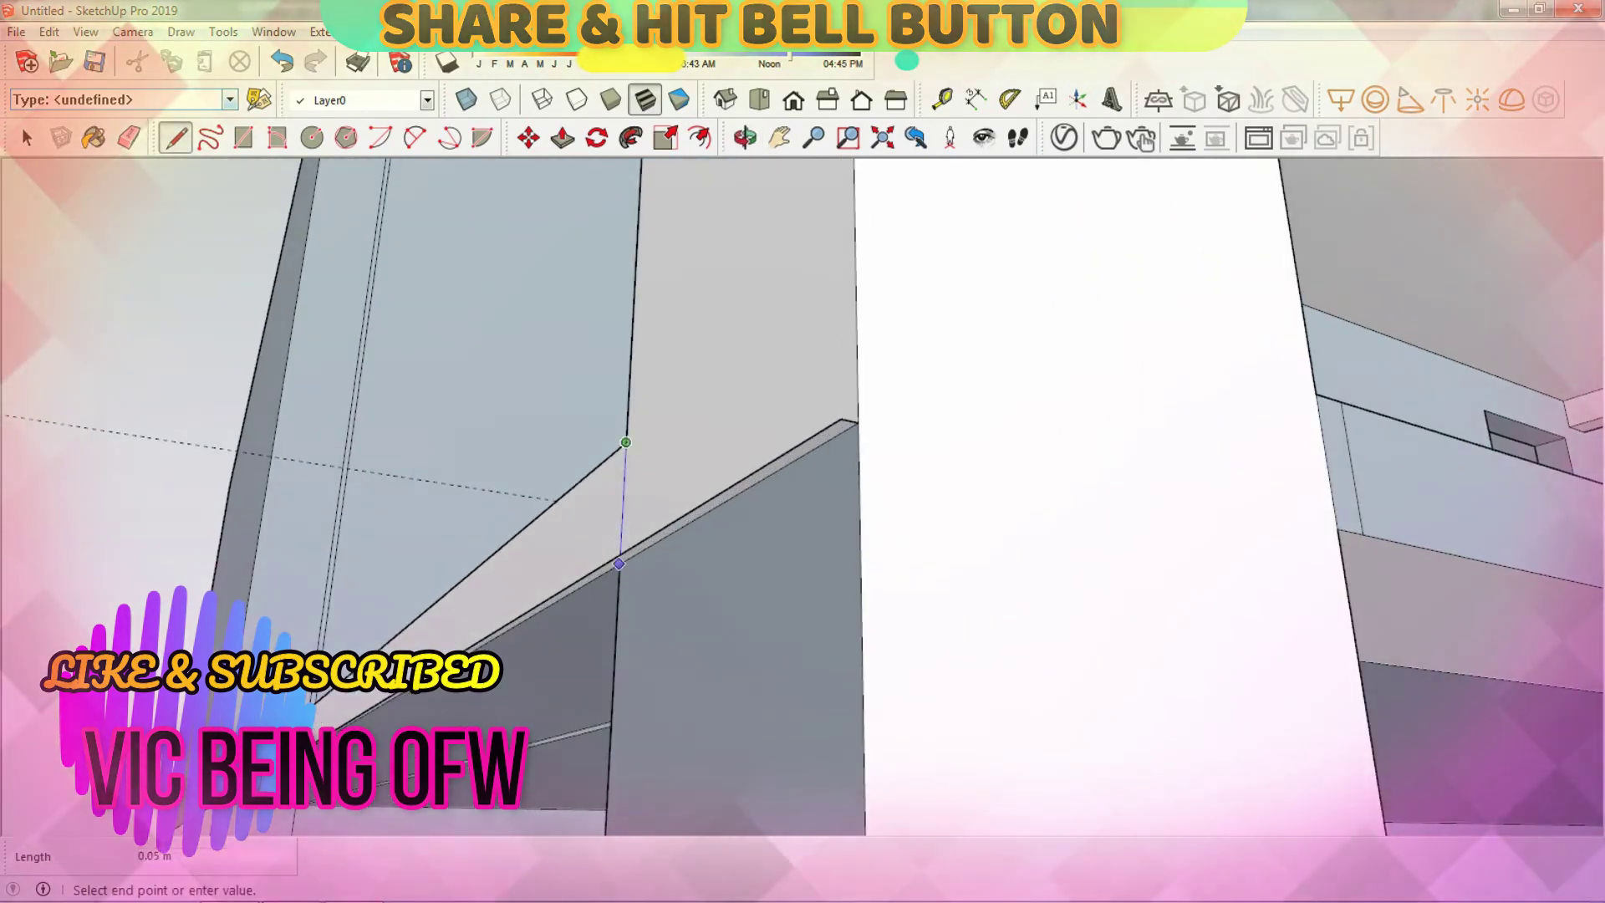
pyautogui.click(618, 563)
pyautogui.scroll(2, 616, 559)
pyautogui.scroll(-2, 591, 553)
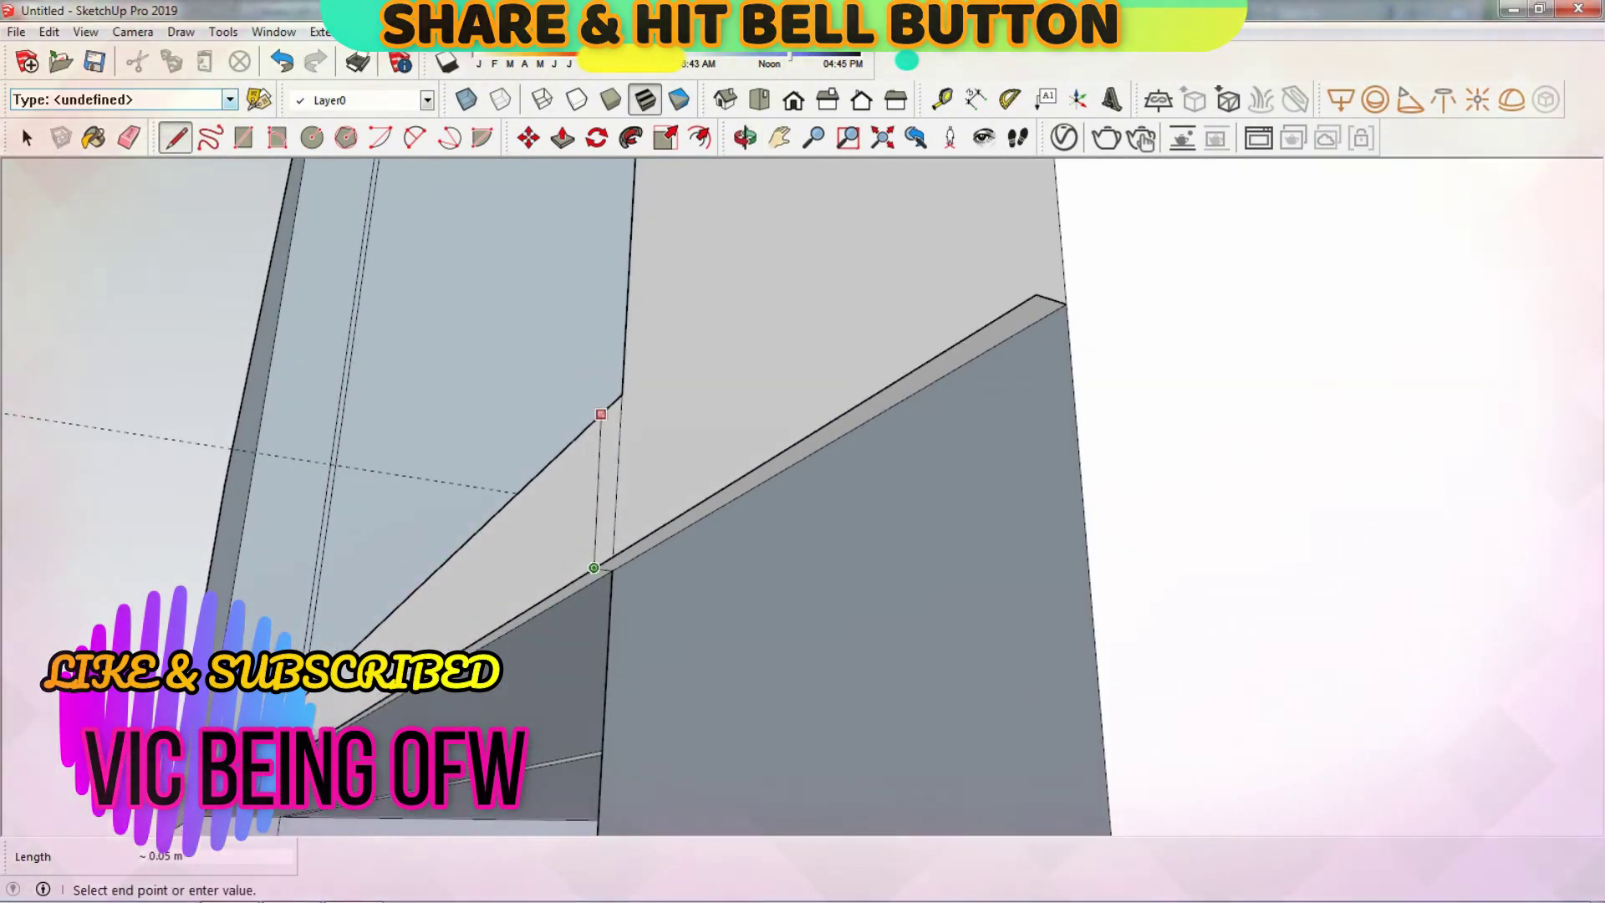
pyautogui.scroll(-1, 591, 553)
pyautogui.scroll(-1, 591, 553)
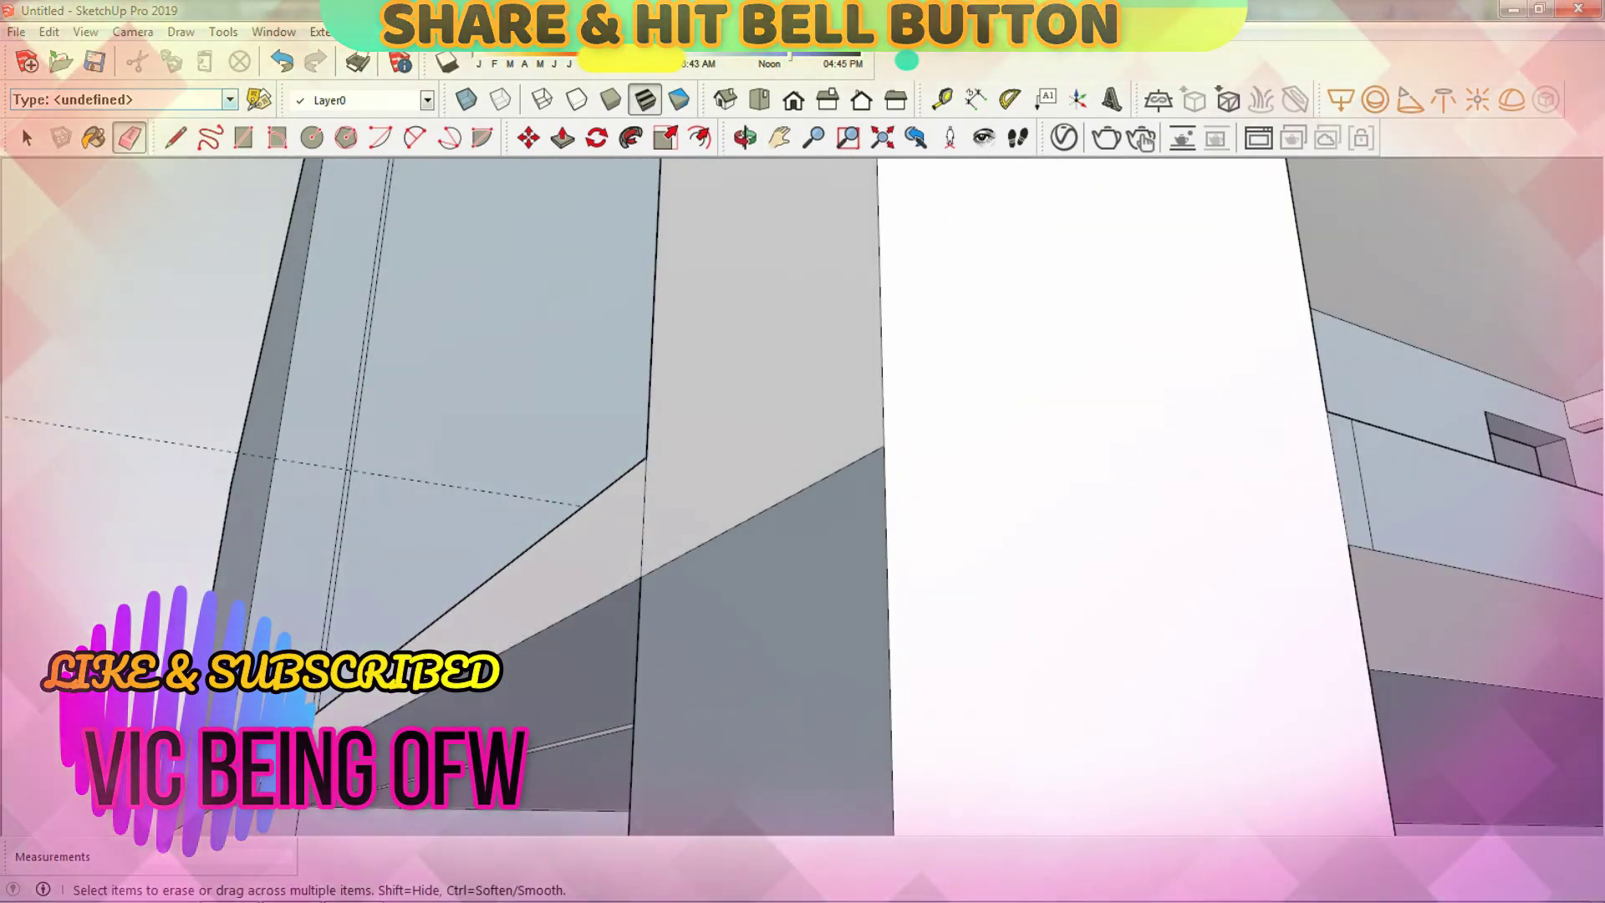
pyautogui.moveTo(802, 502)
pyautogui.mouseDown(button='middle')
pyautogui.moveTo(777, 510)
pyautogui.moveTo(828, 493)
pyautogui.mouseUp(button='middle')
pyautogui.scroll(-5, 802, 501)
pyautogui.scroll(-3, 802, 501)
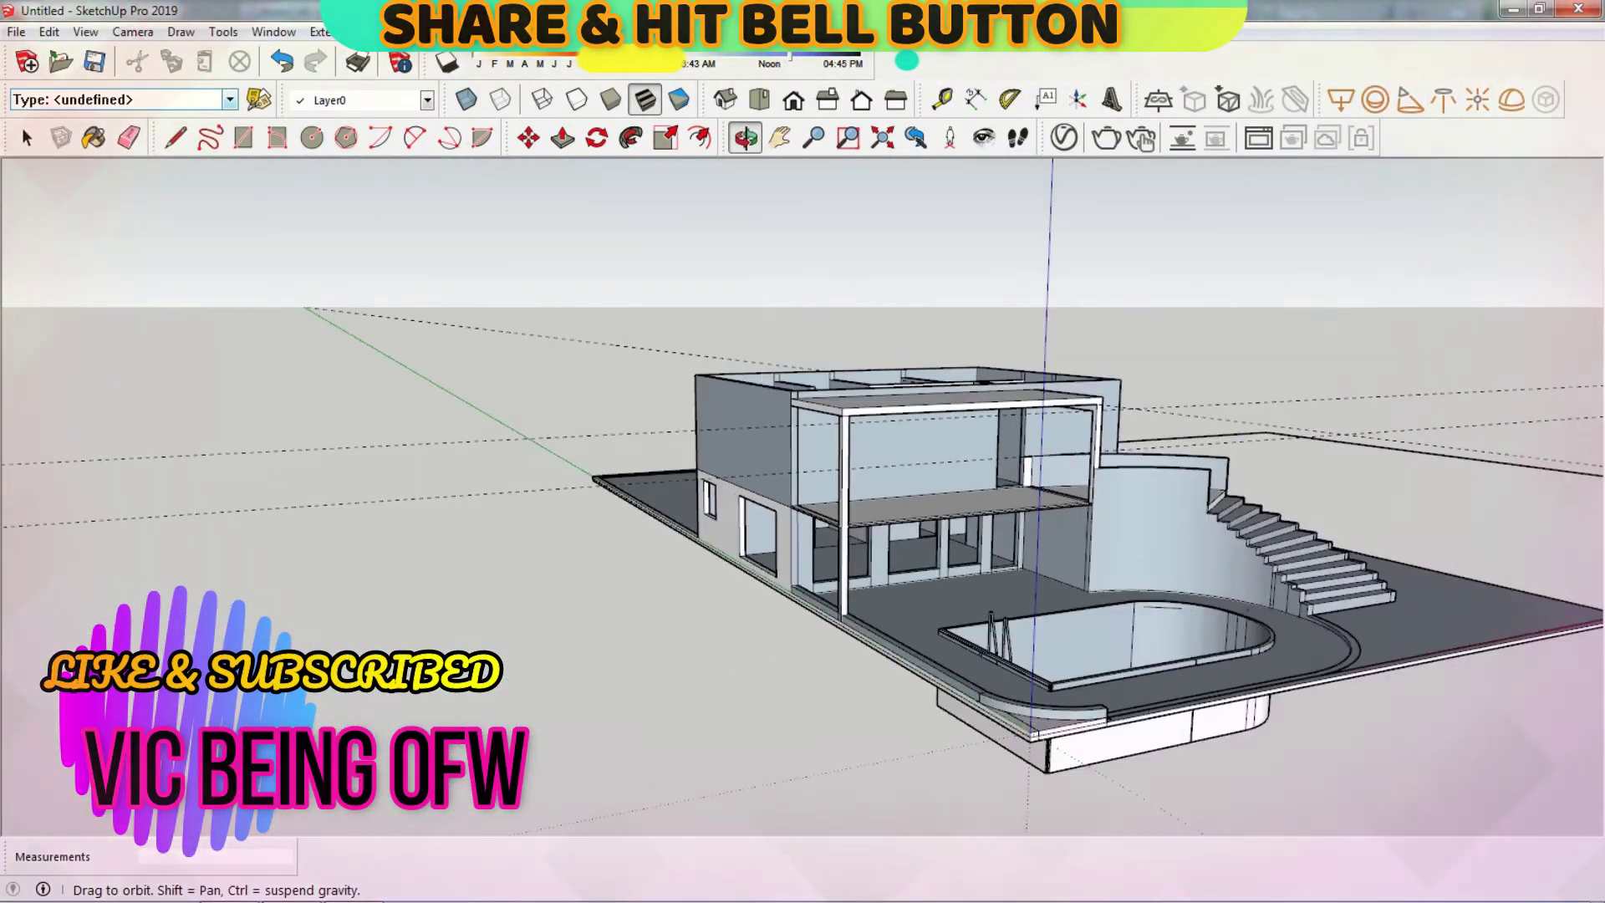
pyautogui.scroll(3, 836, 501)
pyautogui.scroll(-1, 836, 501)
pyautogui.scroll(4, 836, 502)
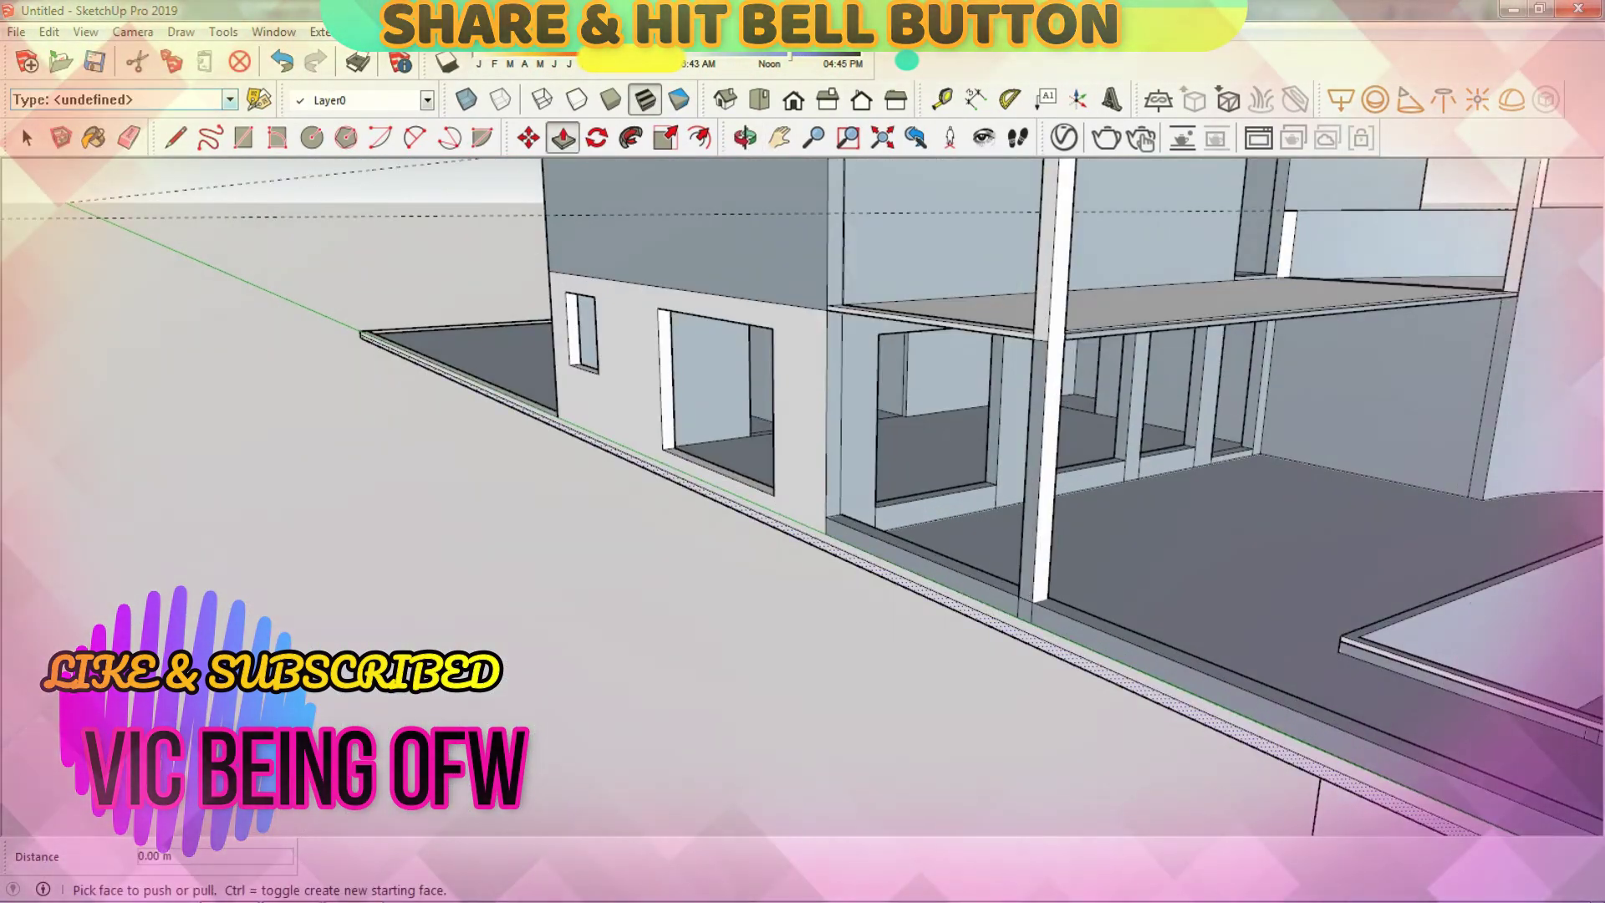
pyautogui.scroll(-5, 803, 502)
pyautogui.moveTo(802, 502)
pyautogui.mouseDown(button='middle')
pyautogui.moveTo(773, 510)
pyautogui.moveTo(803, 468)
pyautogui.moveTo(886, 493)
pyautogui.mouseUp(button='middle')
pyautogui.scroll(-3, 802, 502)
pyautogui.scroll(5, 802, 501)
pyautogui.scroll(-2, 803, 501)
pyautogui.scroll(3, 803, 501)
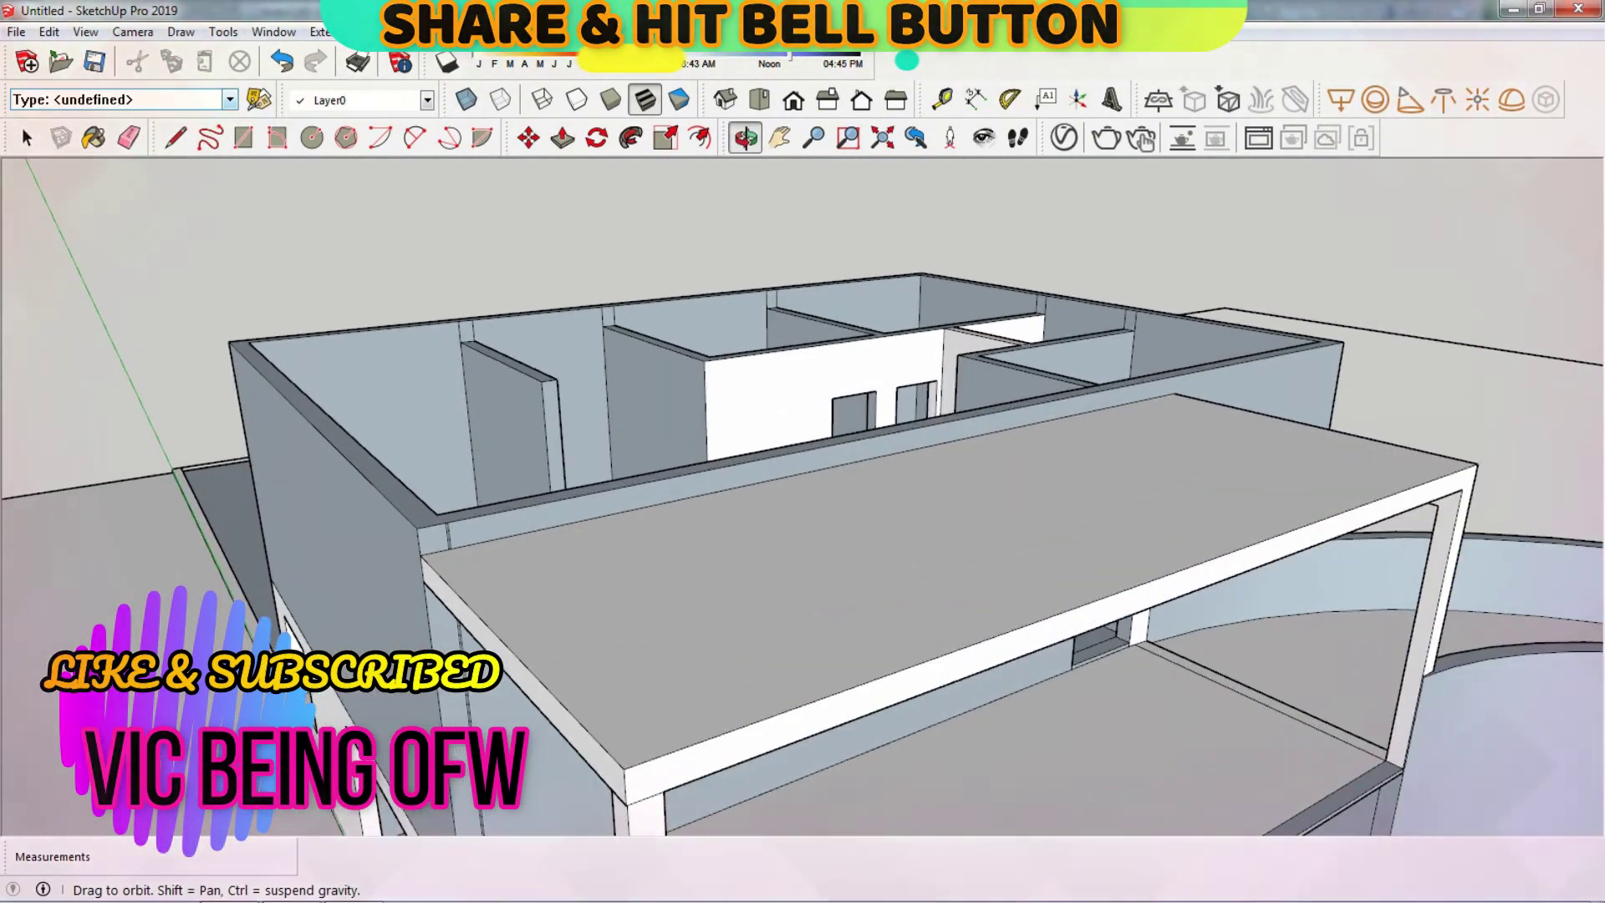
pyautogui.scroll(3, 956, 419)
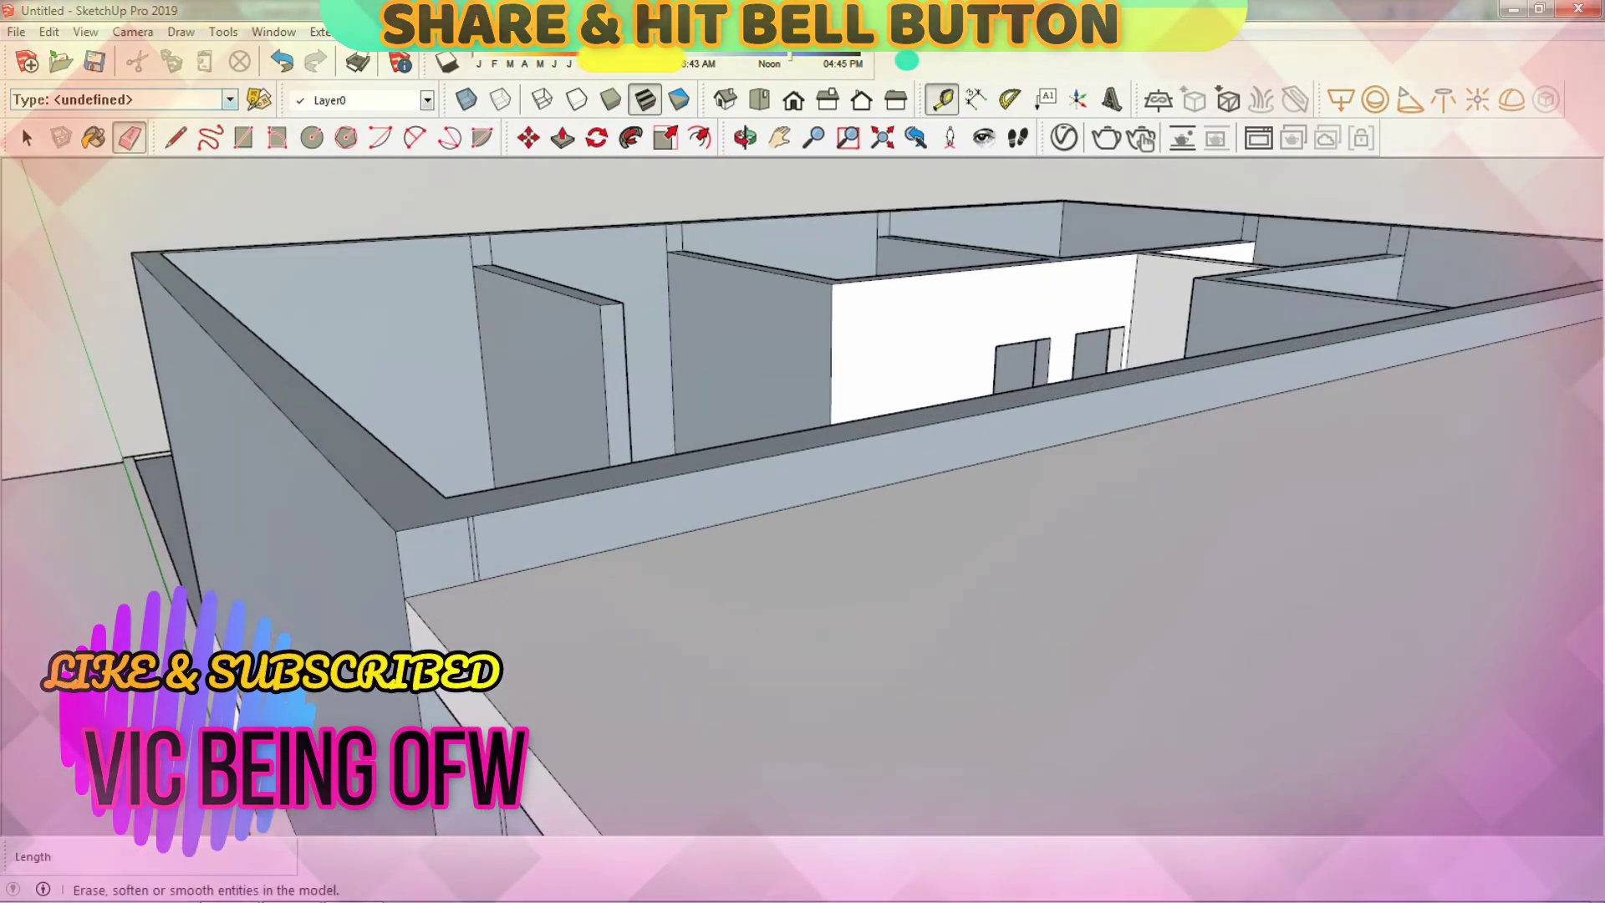
pyautogui.scroll(-3, 957, 419)
pyautogui.click(1354, 299)
pyautogui.scroll(3, 743, 469)
pyautogui.scroll(-2, 743, 469)
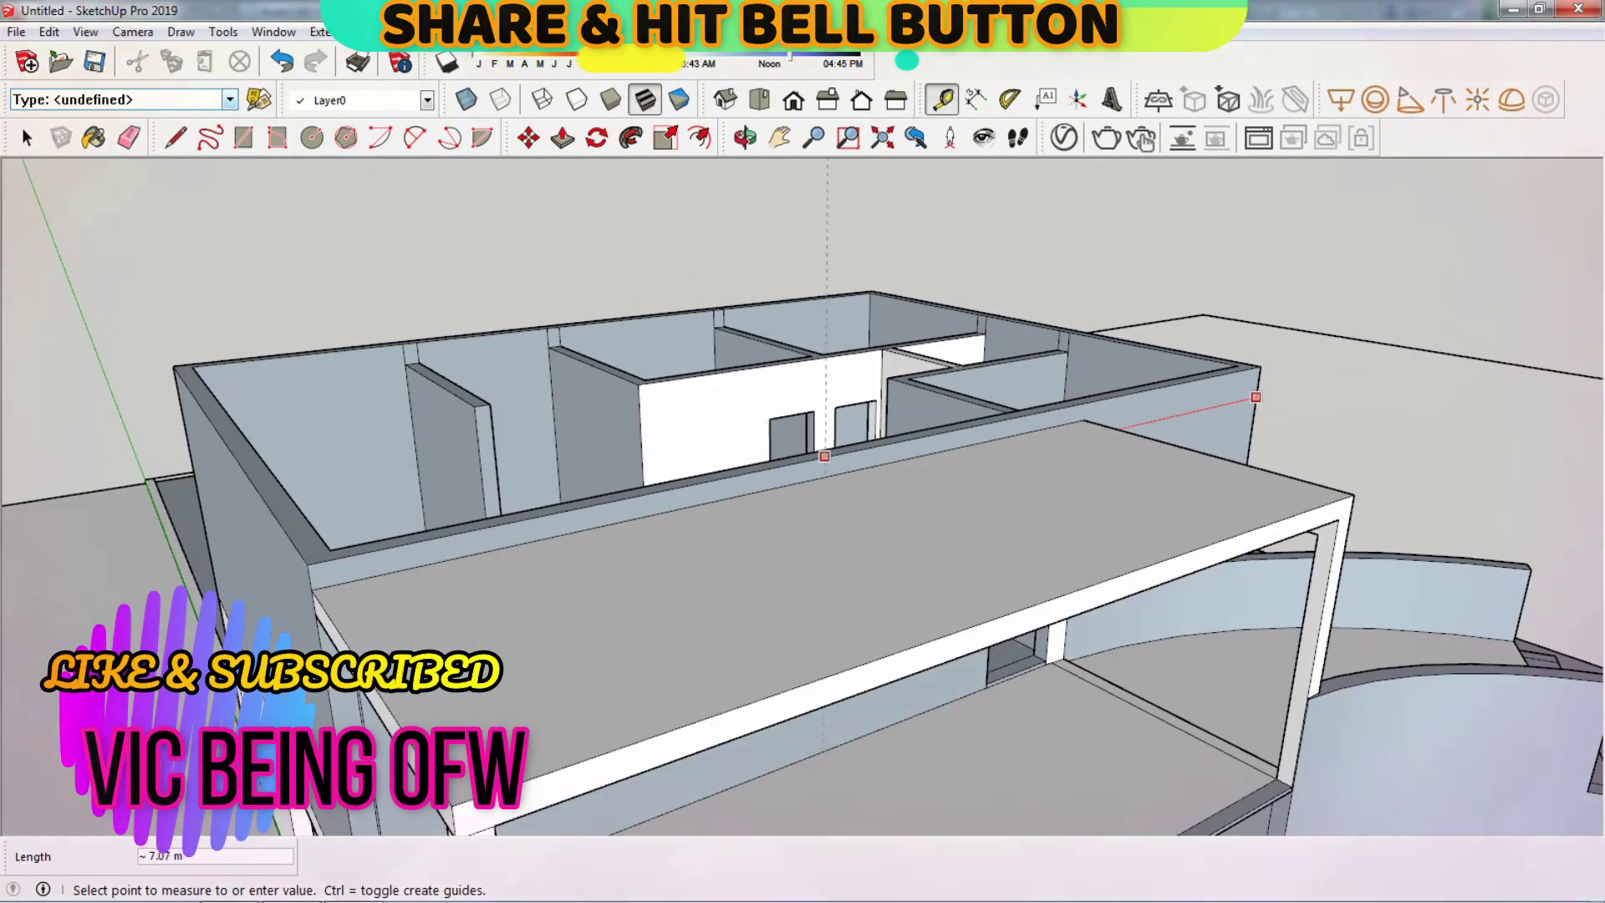
pyautogui.moveTo(822, 353); pyautogui.dragTo(836, 501, button='middle')
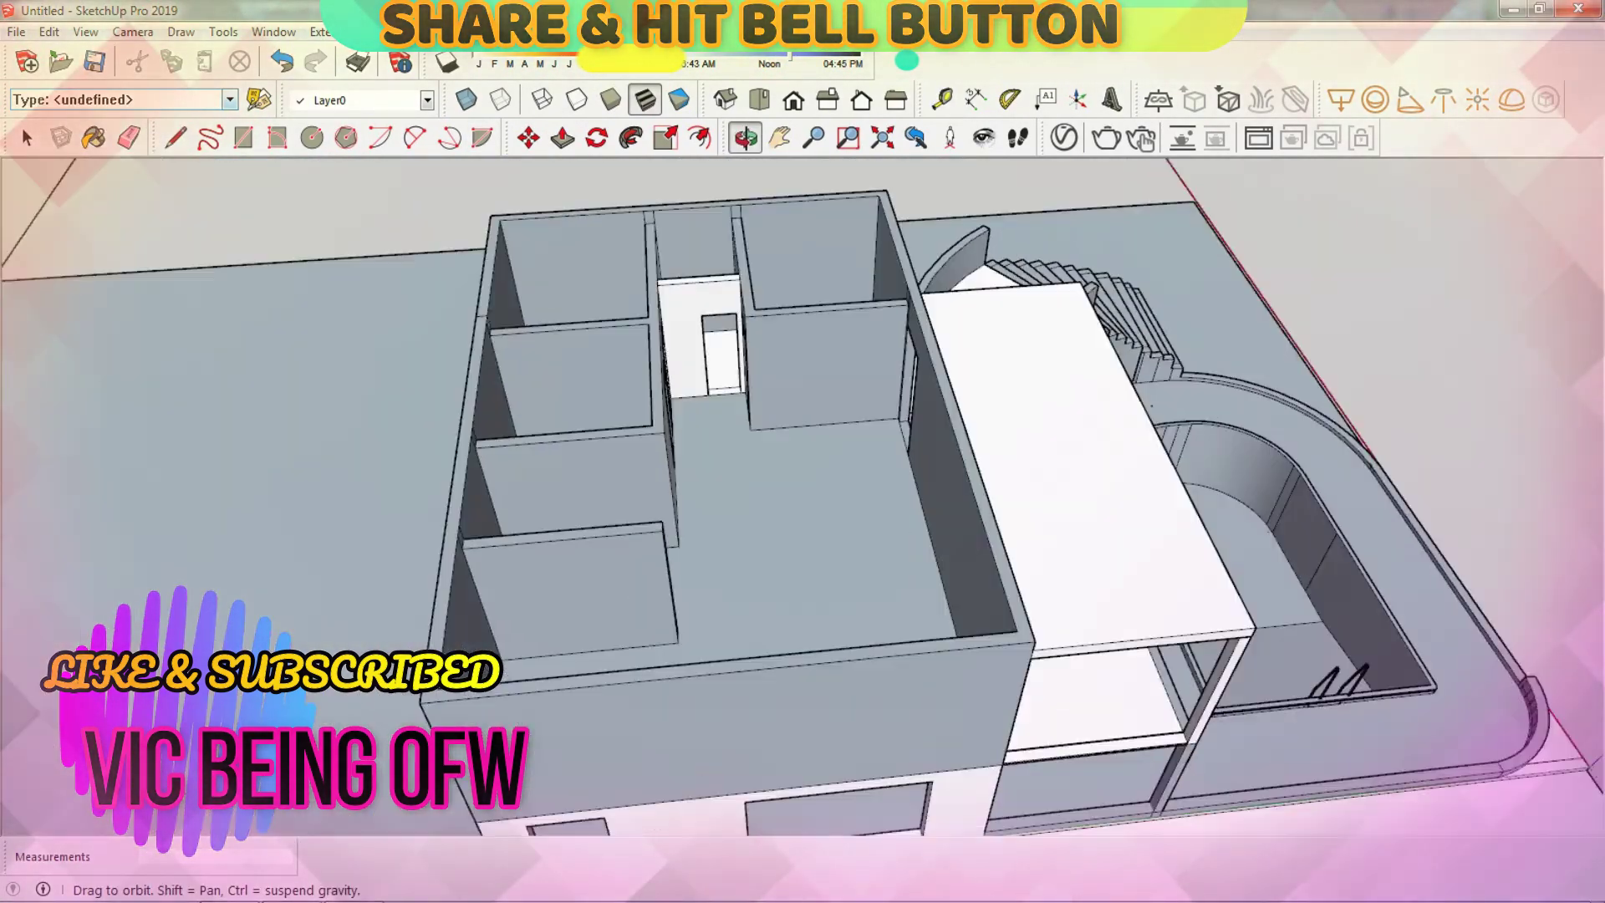
# Step: Orbit around the upper-floor walls to frame the side wall for the arch
pyautogui.scroll(5, 802, 501)
pyautogui.scroll(3, 803, 502)
pyautogui.press('e')
pyautogui.scroll(-10, 802, 502)
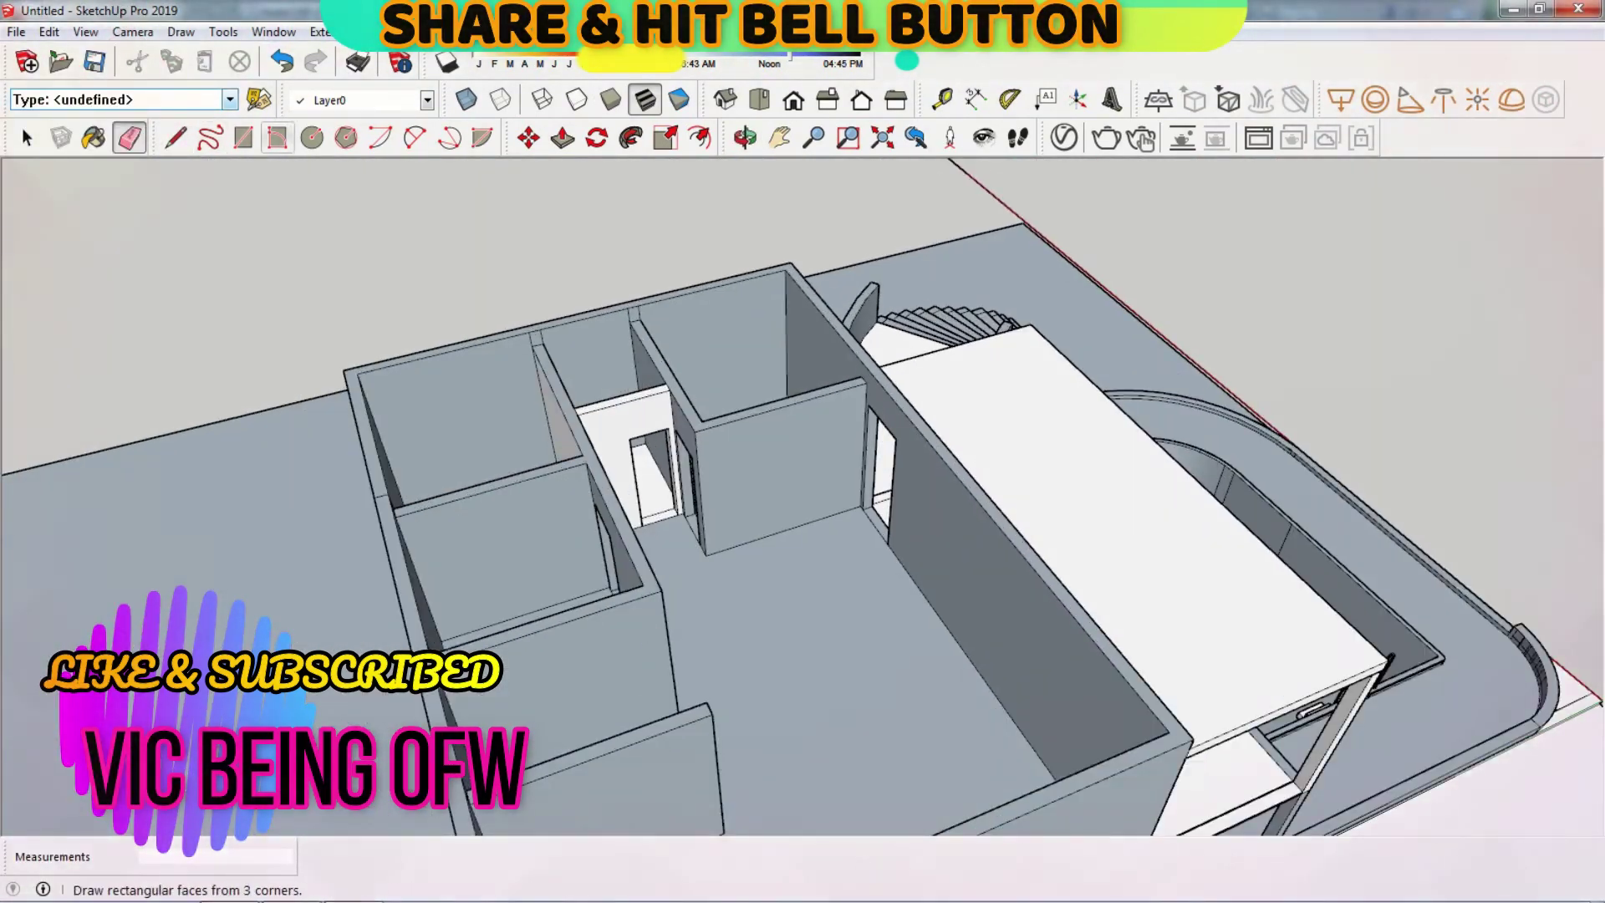
pyautogui.scroll(3, 934, 449)
pyautogui.moveTo(934, 449)
pyautogui.mouseDown(button='middle')
pyautogui.moveTo(835, 468)
pyautogui.moveTo(869, 451)
pyautogui.mouseUp(button='middle')
pyautogui.scroll(-4, 848, 477)
pyautogui.scroll(3, 848, 477)
pyautogui.scroll(-2, 803, 501)
pyautogui.scroll(-4, 802, 502)
pyautogui.scroll(4, 869, 451)
pyautogui.scroll(-1, 716, 174)
# Step: Draw an arc across the top of the upper-floor walls
pyautogui.press('a')
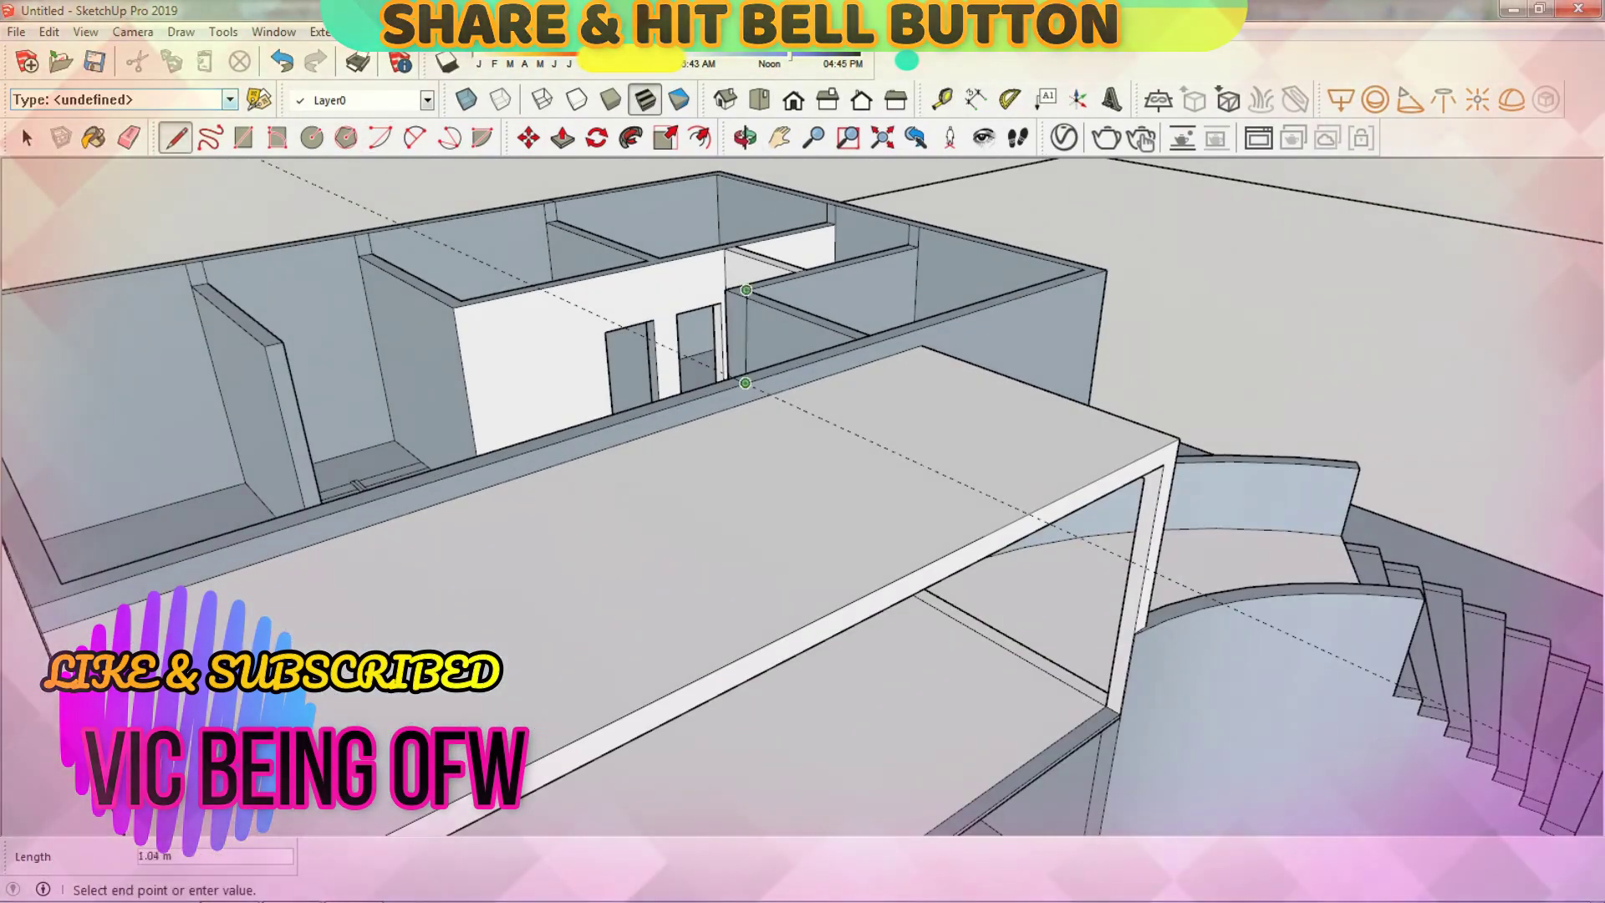
pyautogui.scroll(-2, 745, 383)
pyautogui.press('a')
pyautogui.click(745, 382)
pyautogui.scroll(2, 744, 383)
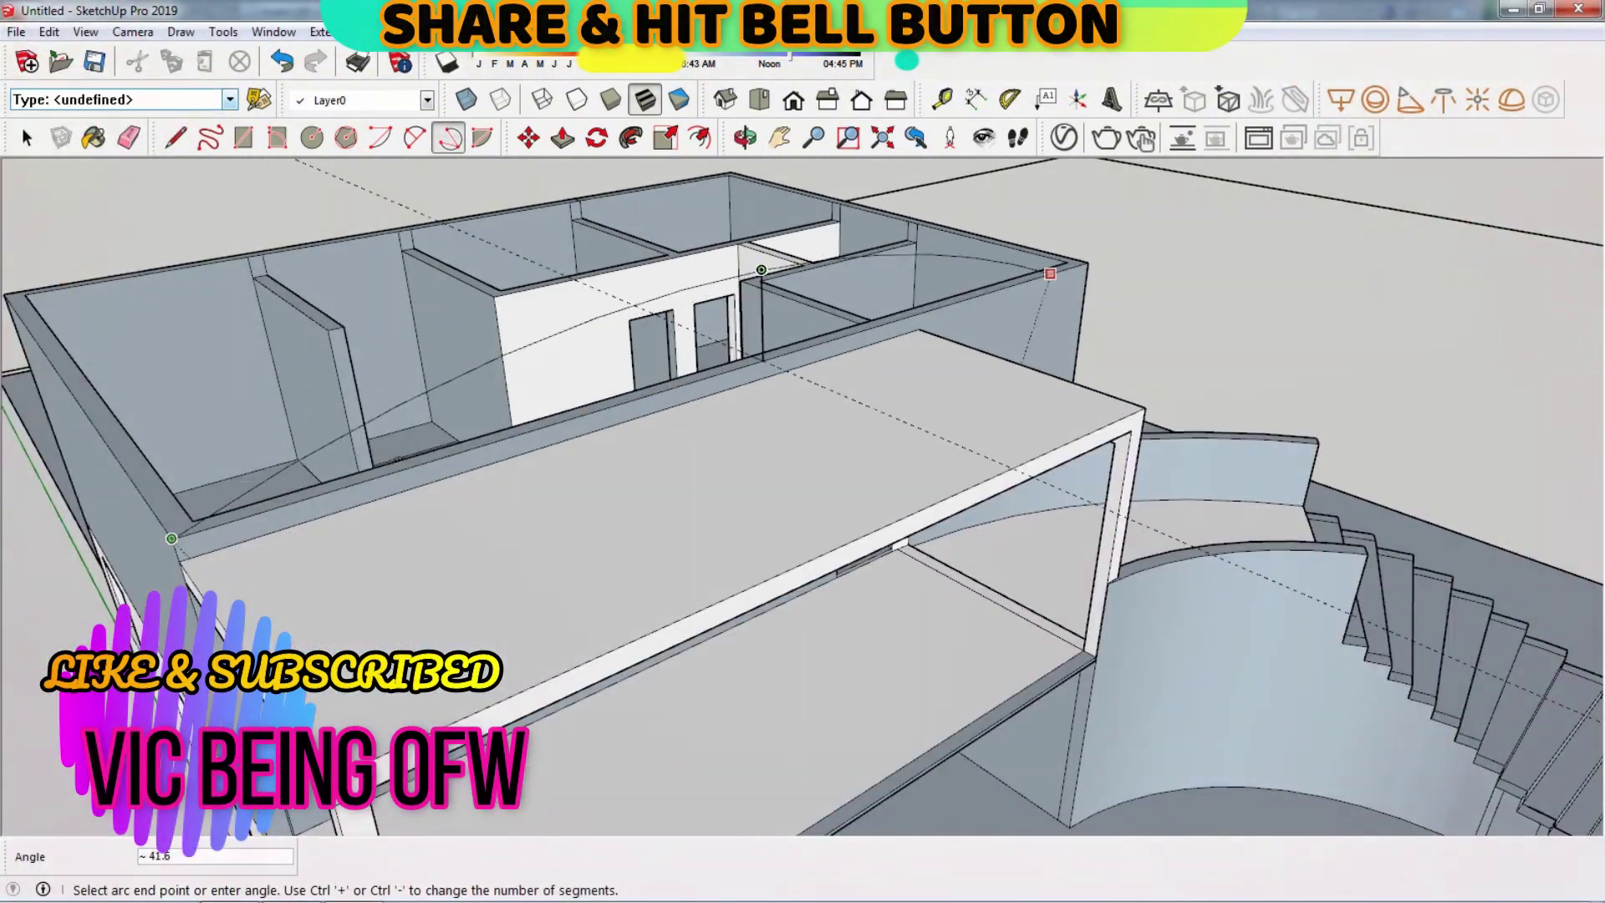
pyautogui.click(638, 297)
pyautogui.scroll(2, 260, 480)
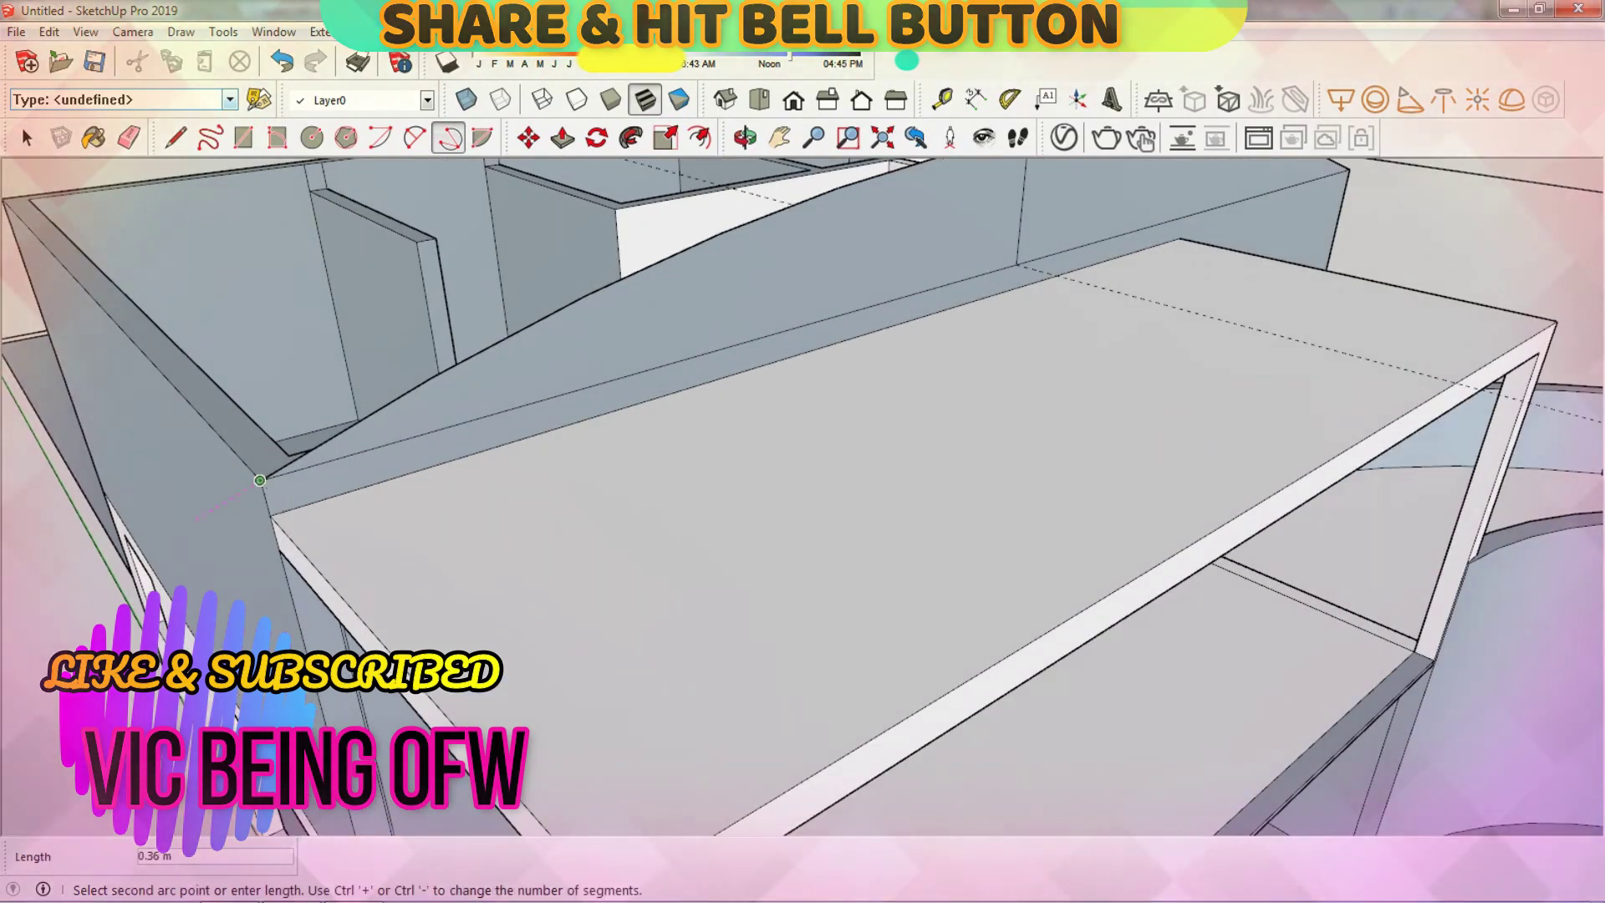
# Step: Draw a vertical edge from the slab corner up to the wall top
pyautogui.press('l')
pyautogui.click(260, 480)
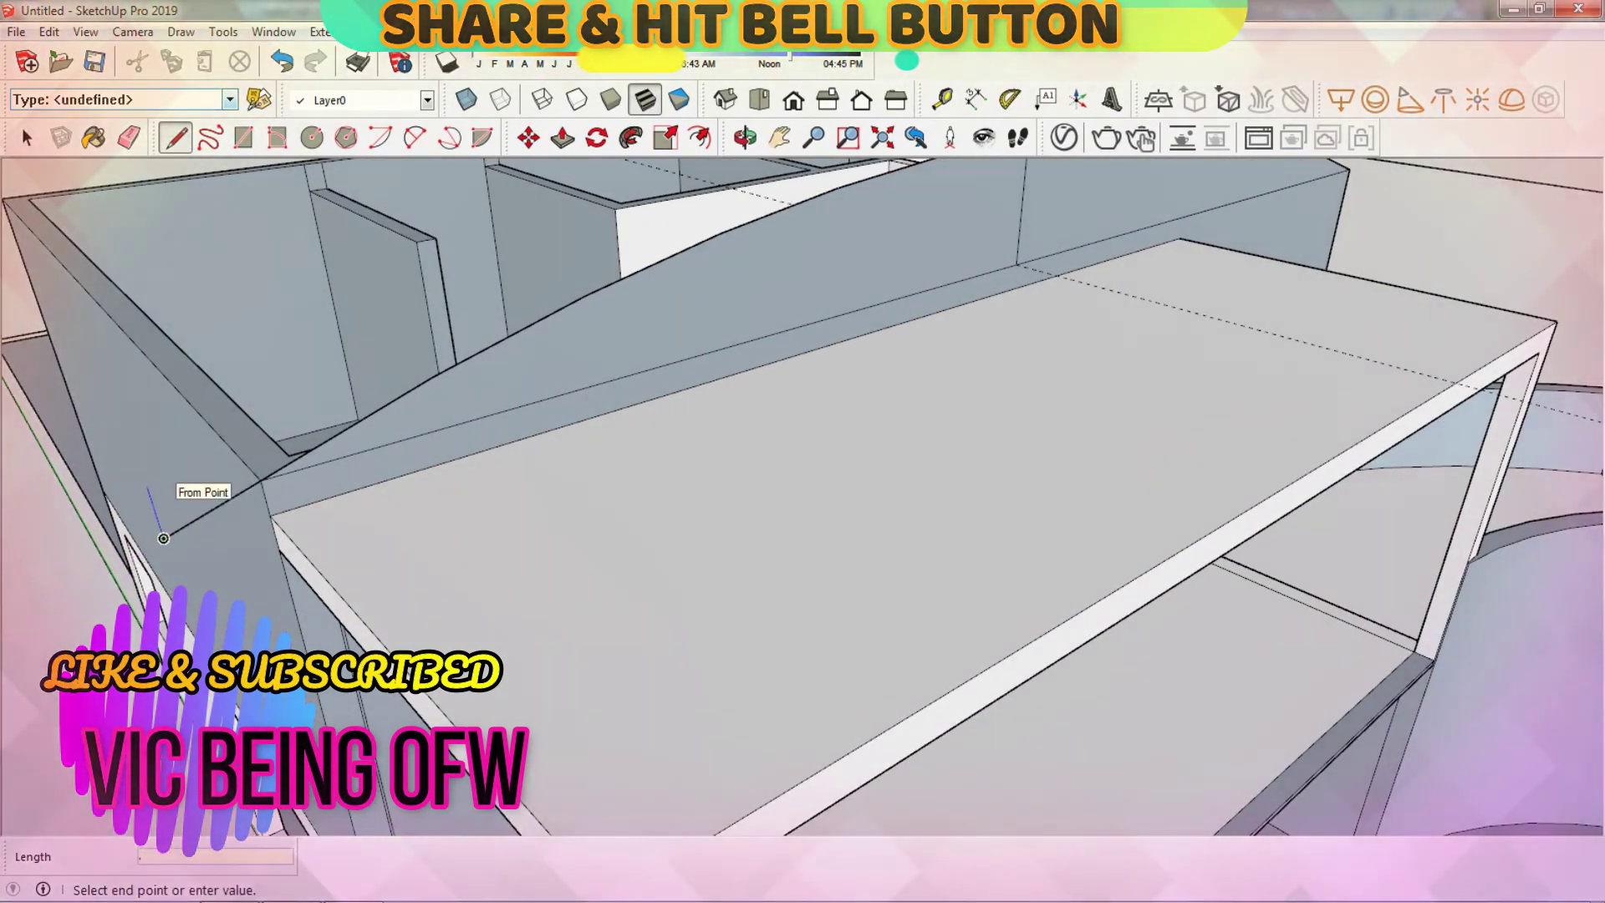
pyautogui.moveTo(152, 502)
pyautogui.mouseDown(button='middle')
pyautogui.moveTo(846, 288)
pyautogui.moveTo(714, 422)
pyautogui.moveTo(862, 225)
pyautogui.mouseUp(button='middle')
pyautogui.press('Return')
pyautogui.click(715, 422)
pyautogui.scroll(3, 803, 501)
pyautogui.scroll(-2, 802, 501)
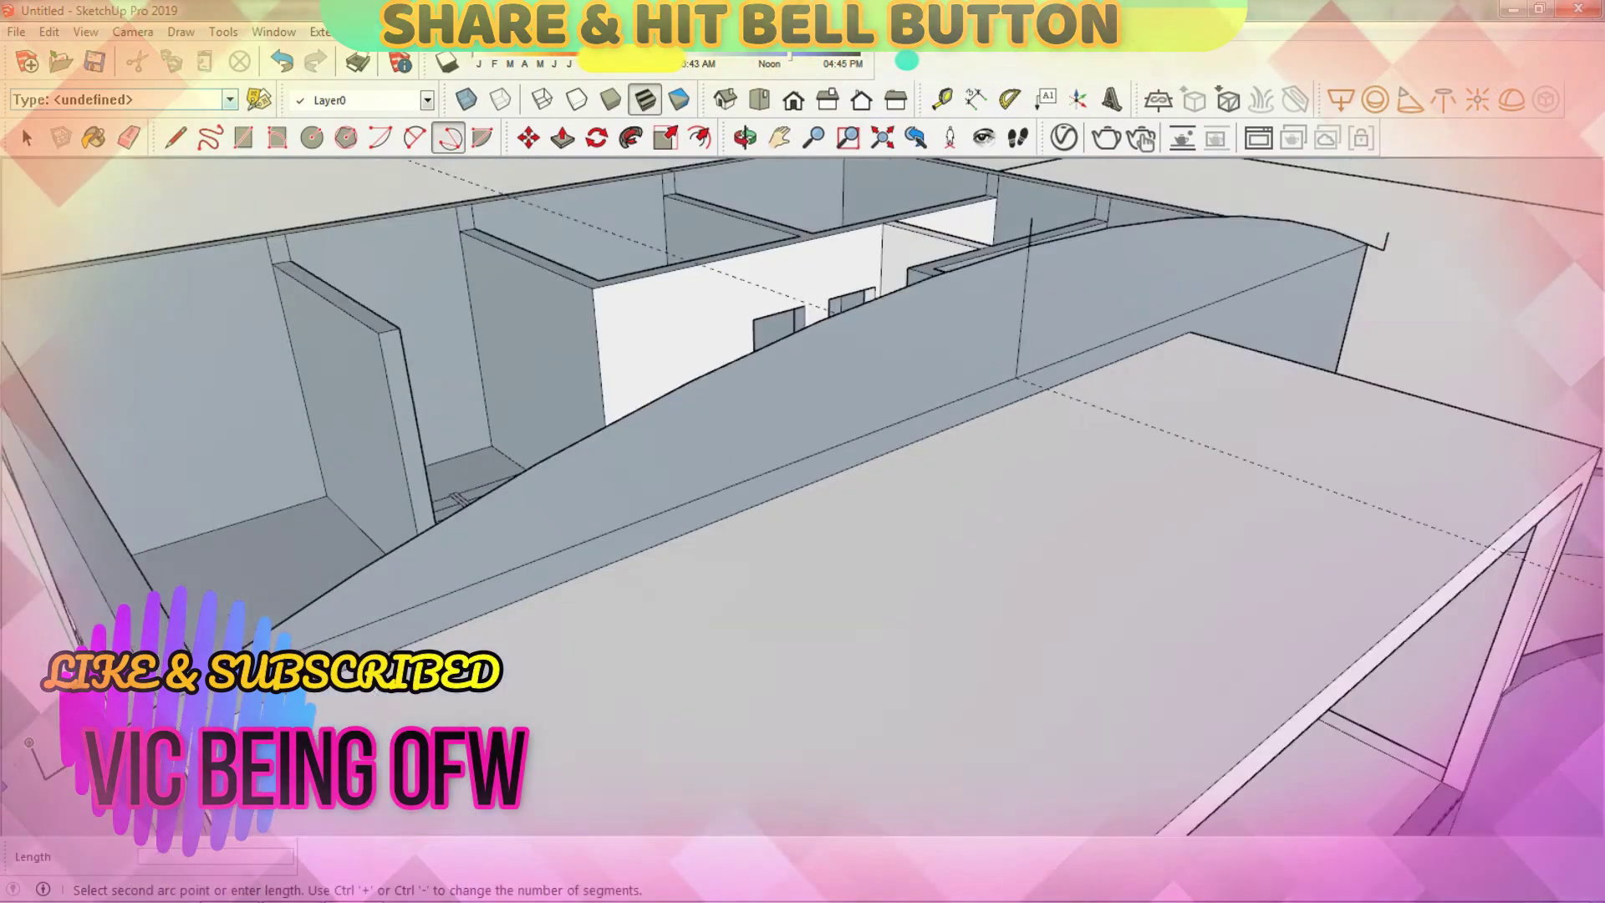
# Step: Draw a second arc to the wall's far end and erase the stray edges
pyautogui.click(642, 423)
pyautogui.click(1160, 362)
pyautogui.moveTo(1160, 362); pyautogui.dragTo(961, 435, button='middle')
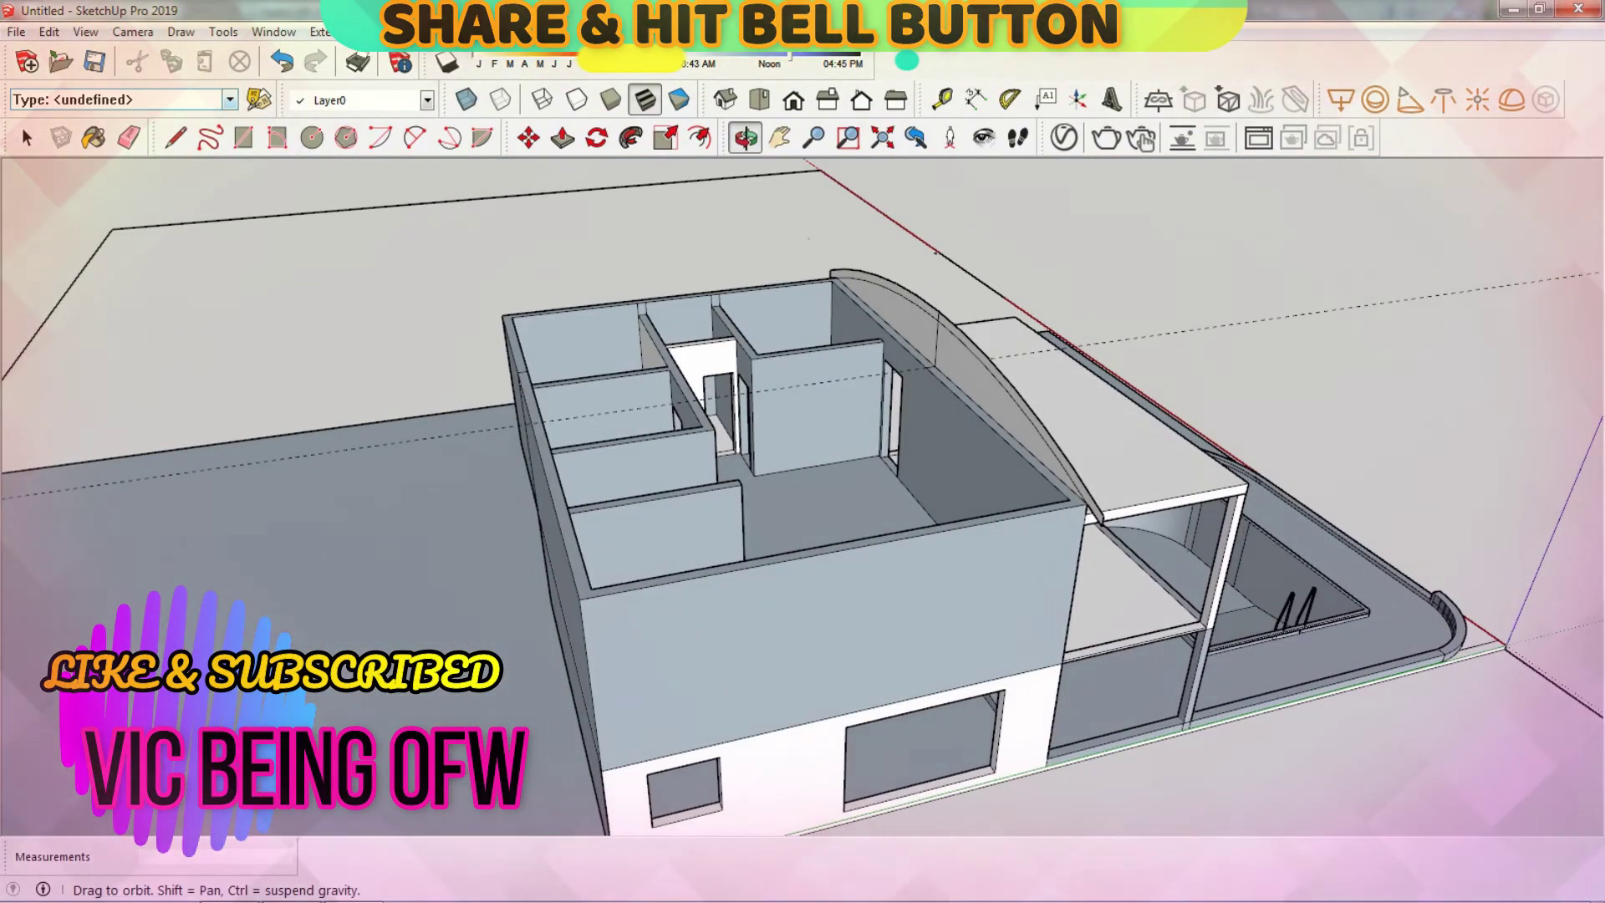
pyautogui.scroll(3, 919, 376)
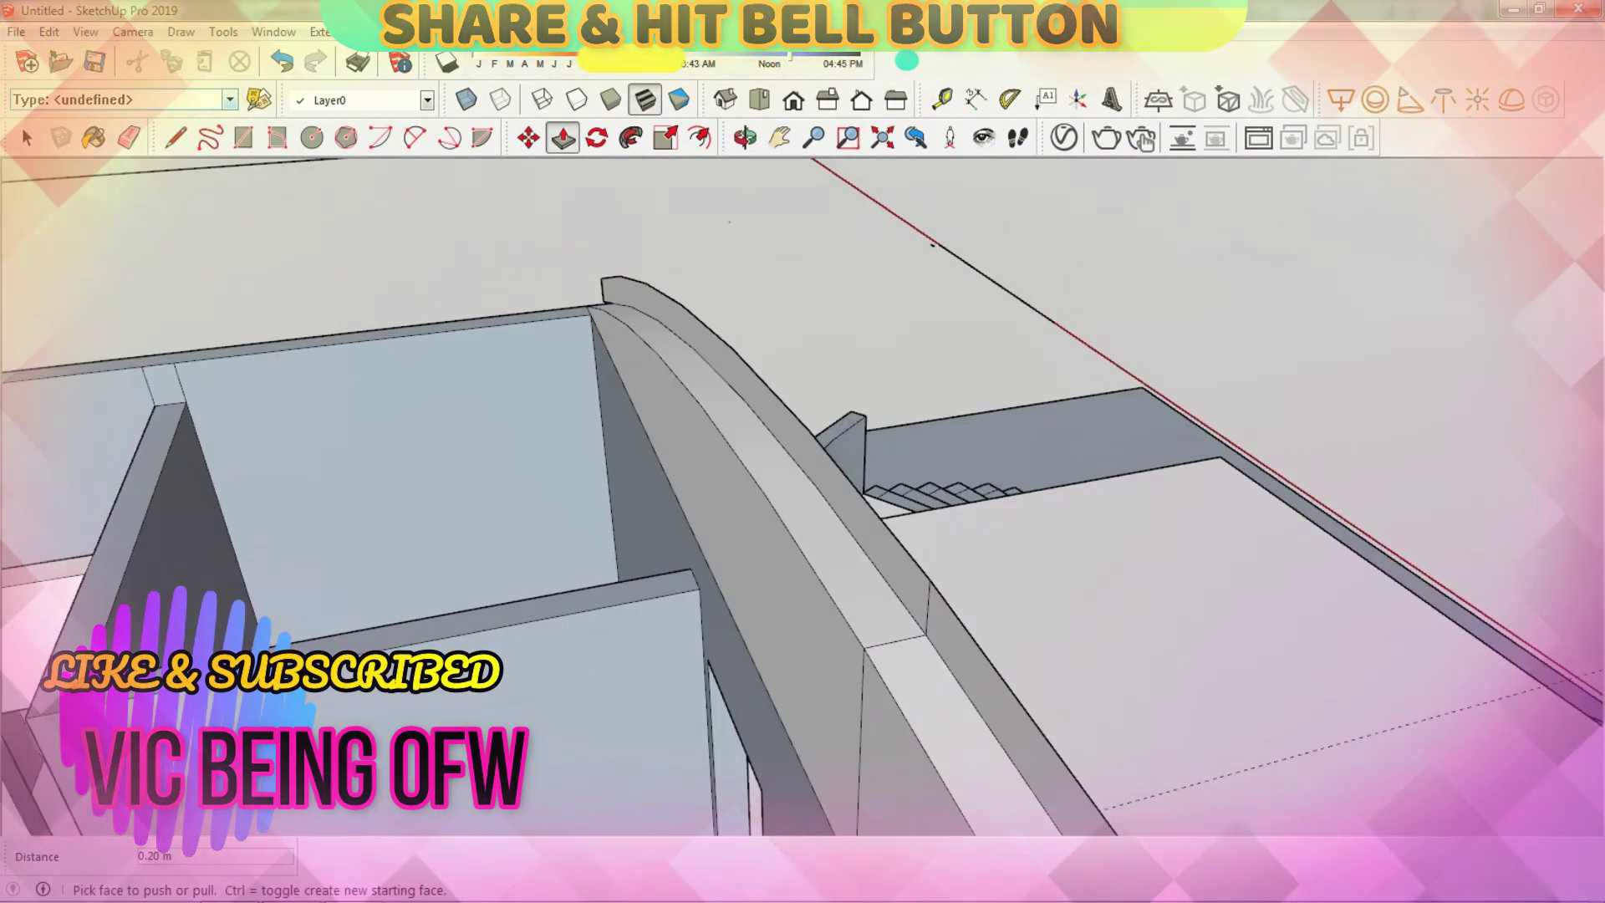
pyautogui.press('e')
pyautogui.scroll(-3, 920, 376)
pyautogui.scroll(1, 919, 393)
pyautogui.press('p')
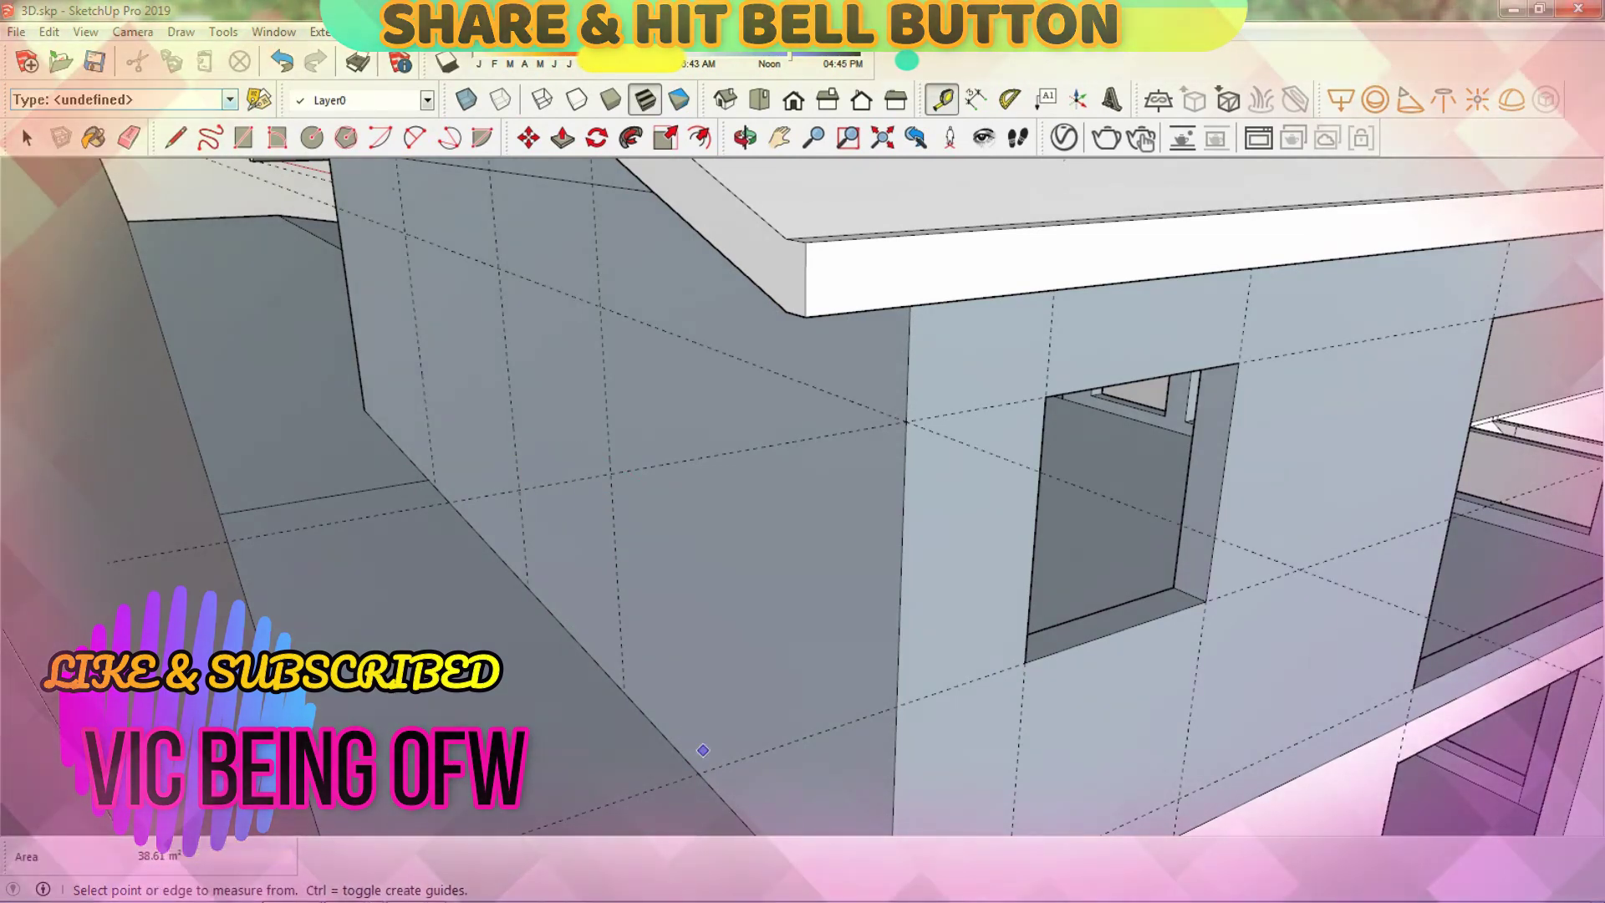
# Step: Place a guide line 1.5 in on the upper side wall
pyautogui.click(617, 535)
pyautogui.write('1.5')
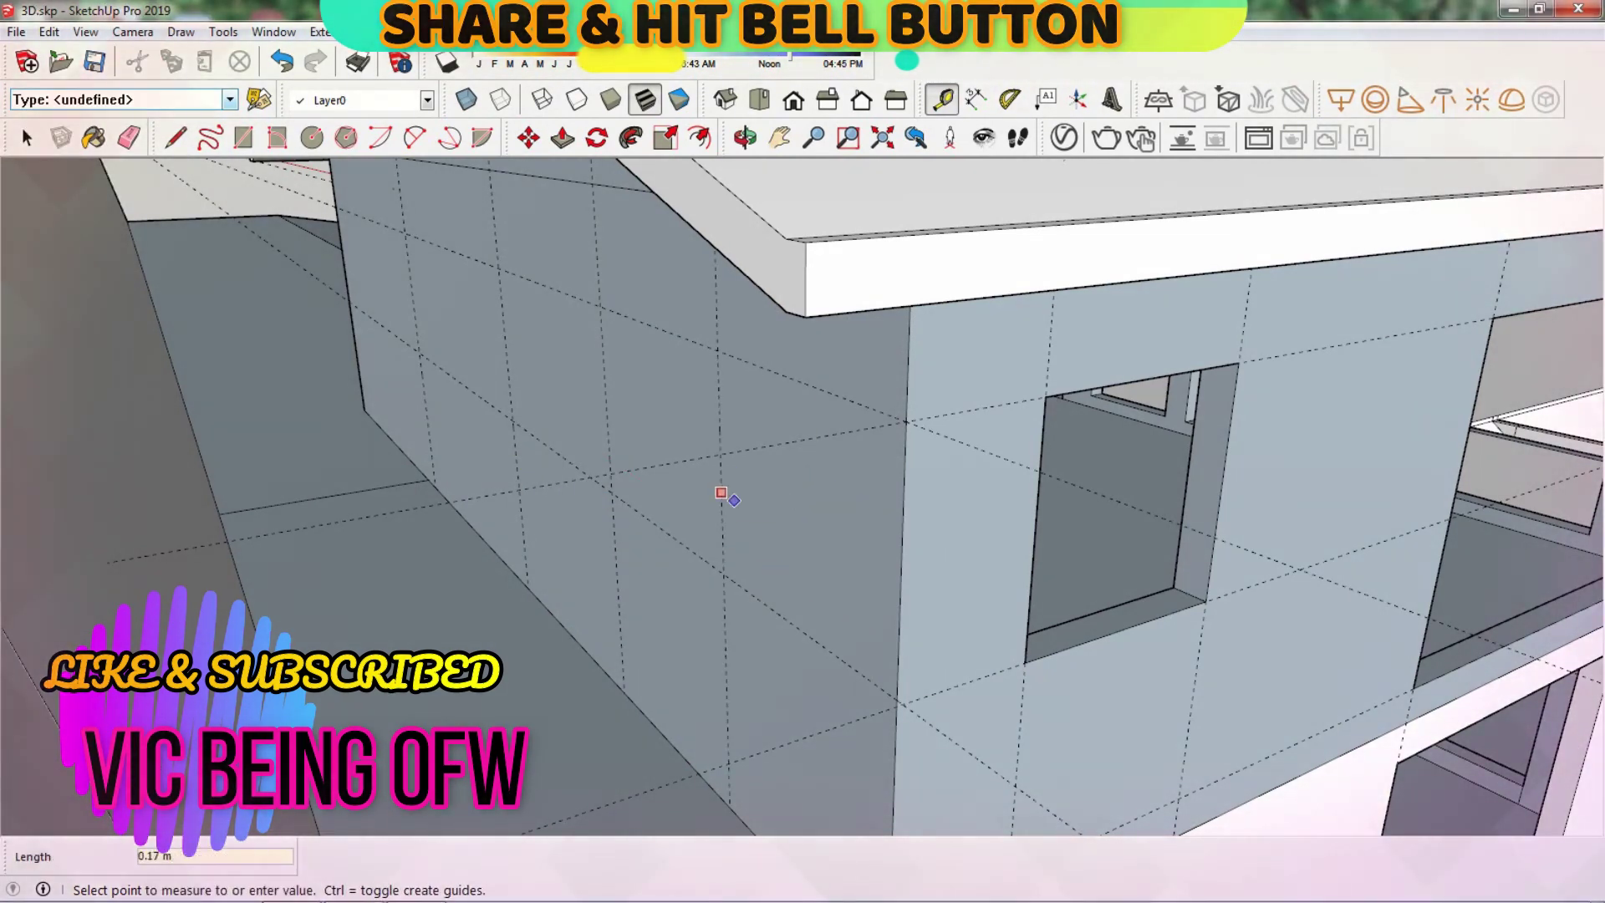
pyautogui.moveTo(721, 514); pyautogui.dragTo(656, 556, button='middle')
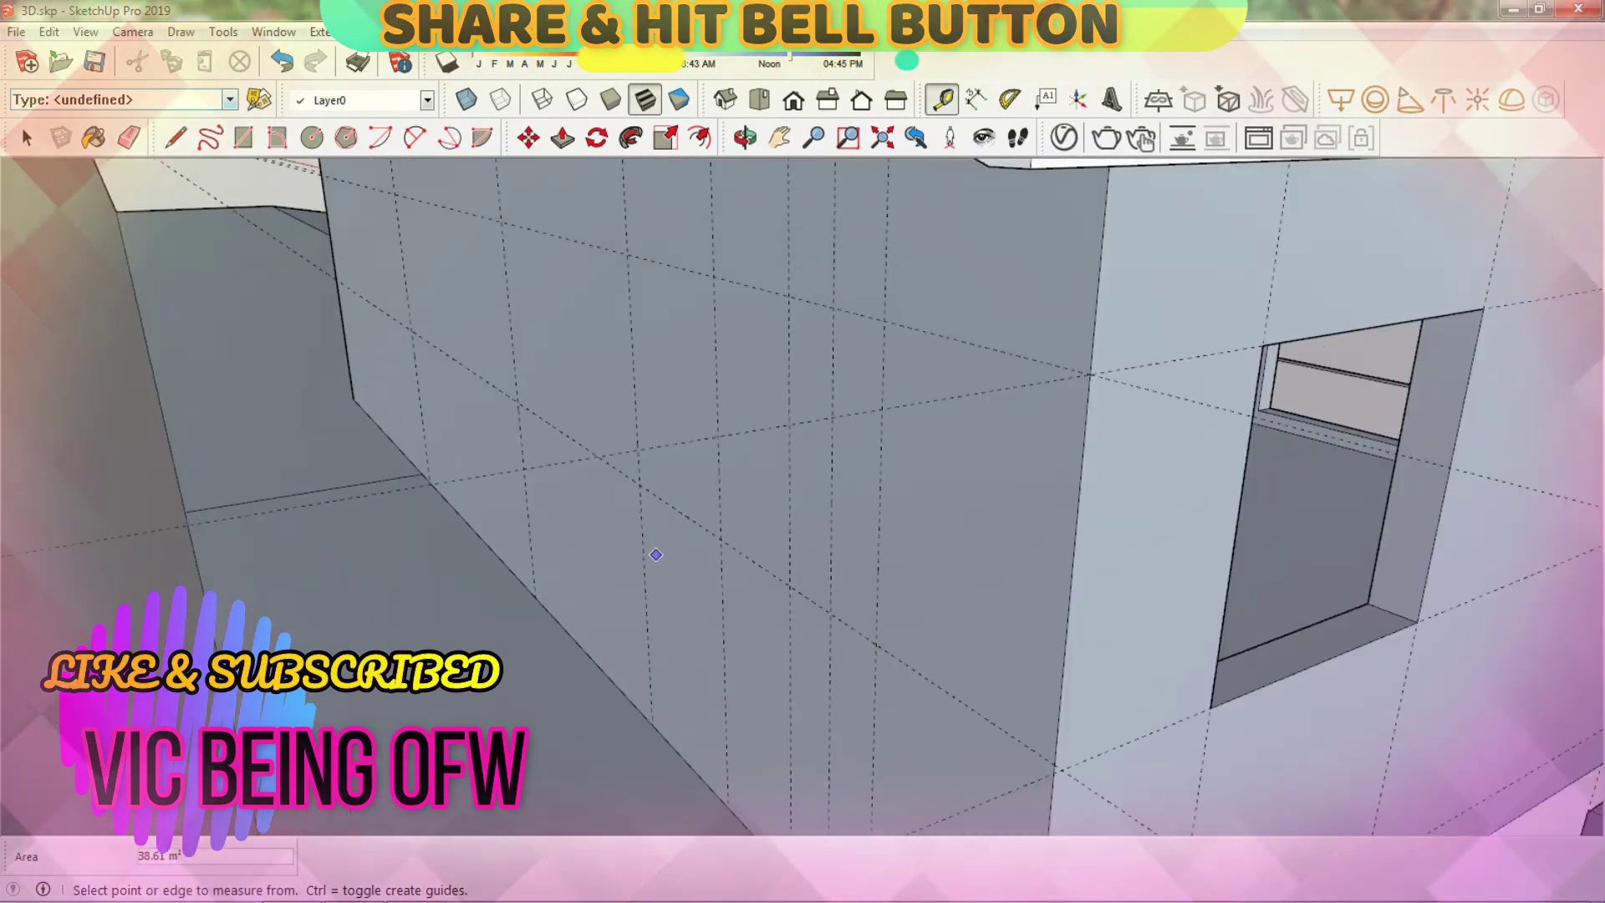
pyautogui.scroll(-2, 656, 556)
pyautogui.scroll(2, 458, 448)
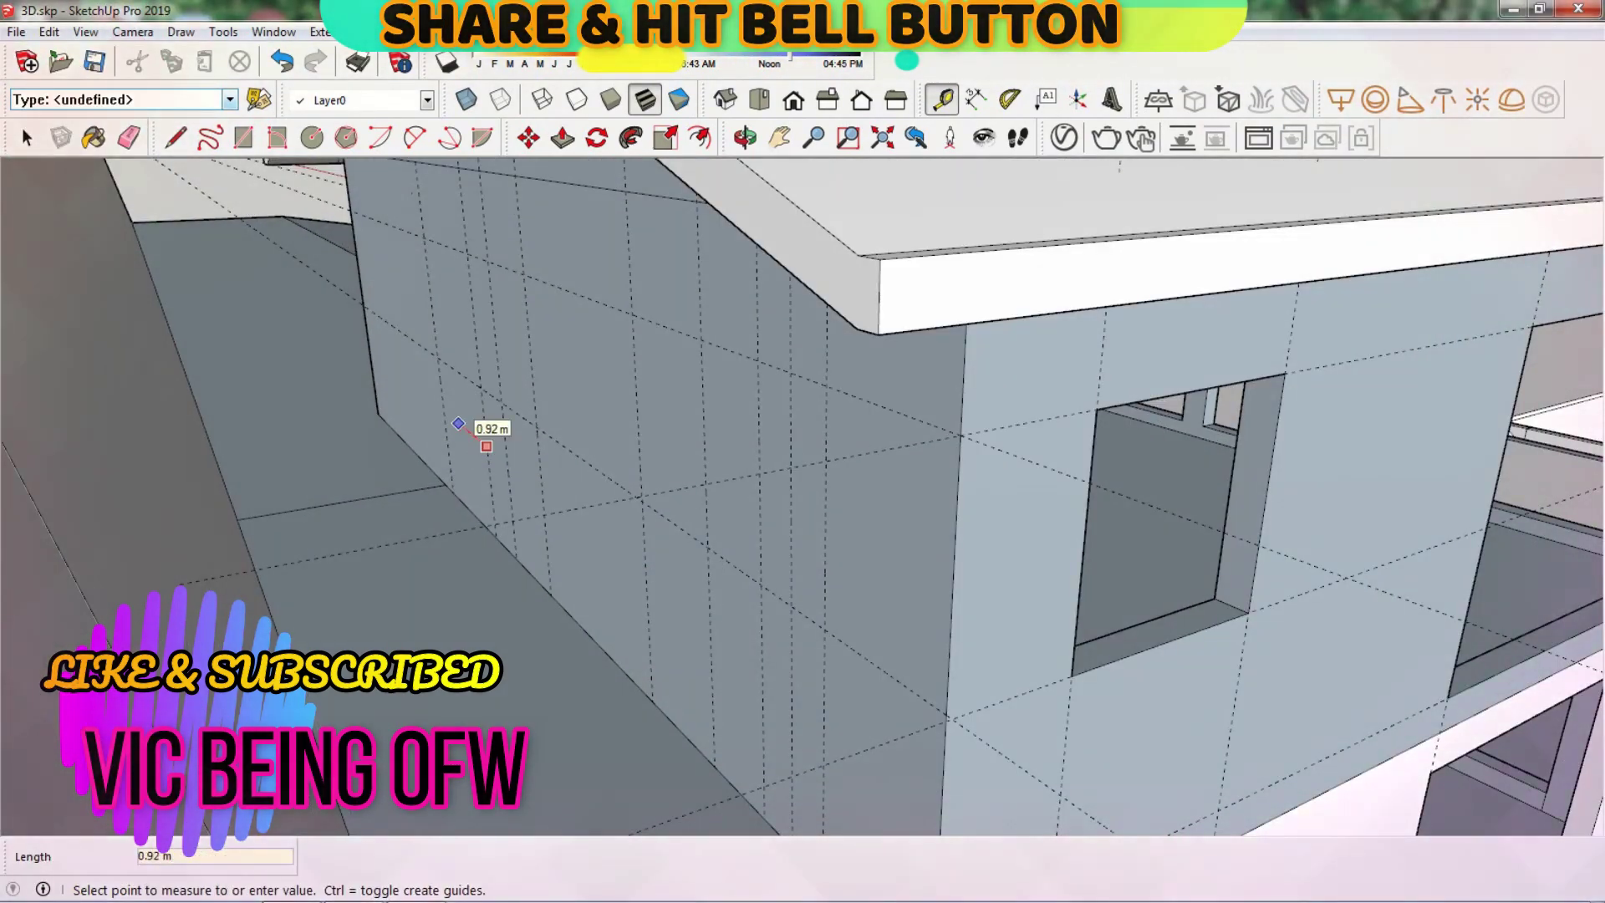
pyautogui.moveTo(585, 434); pyautogui.dragTo(591, 440, button='middle')
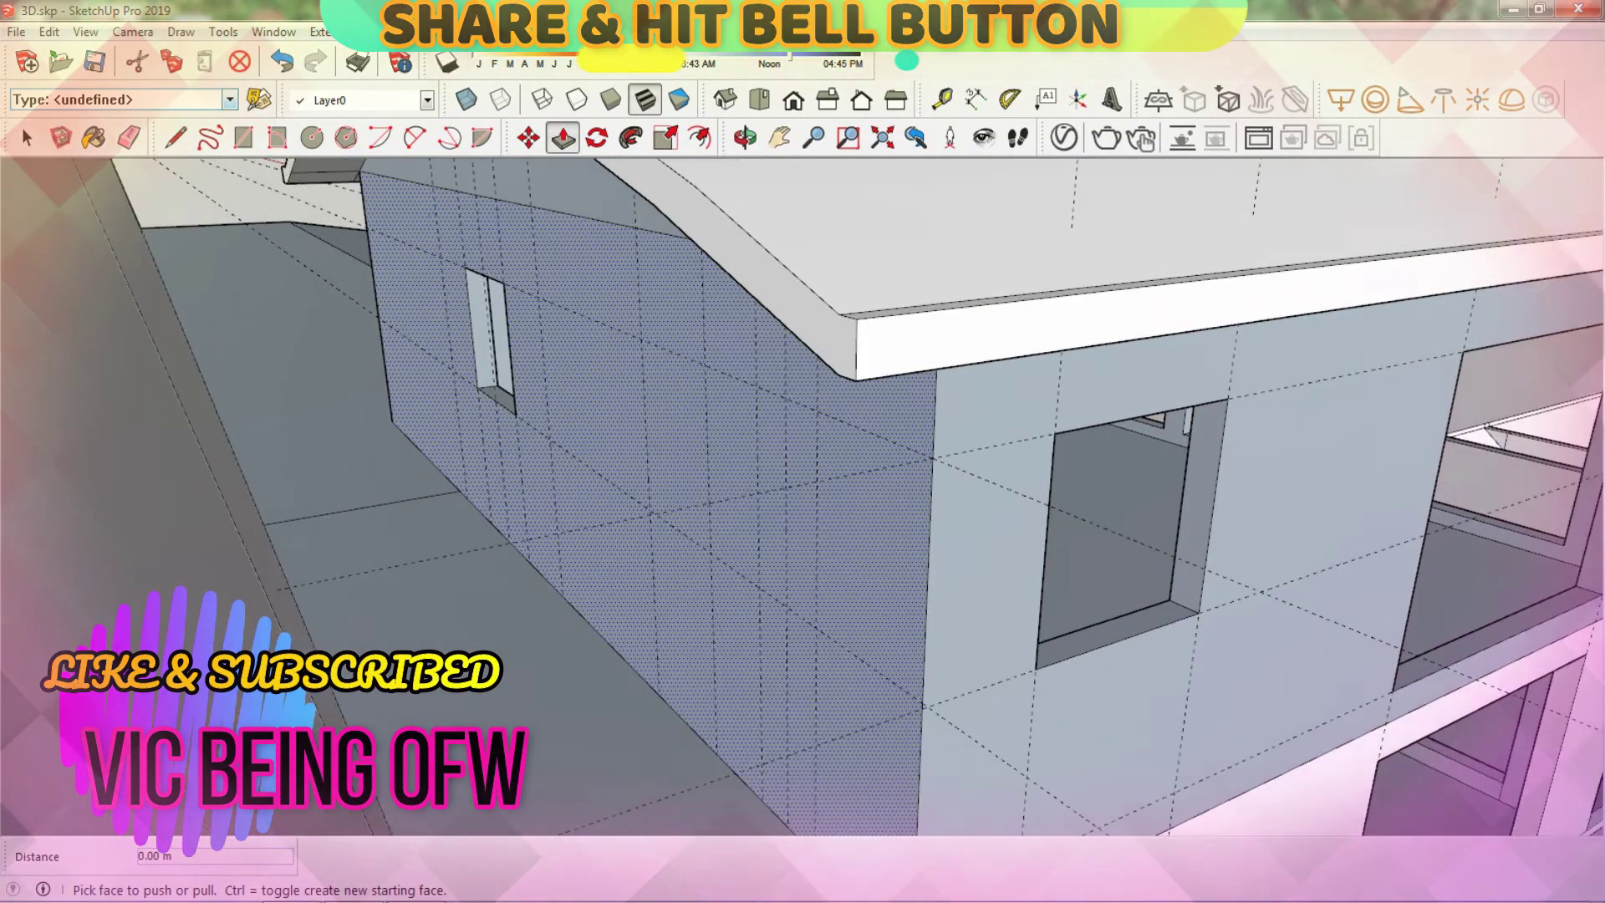
# Step: Undo the last rectangle and reposition the view of the wall
pyautogui.press('t')
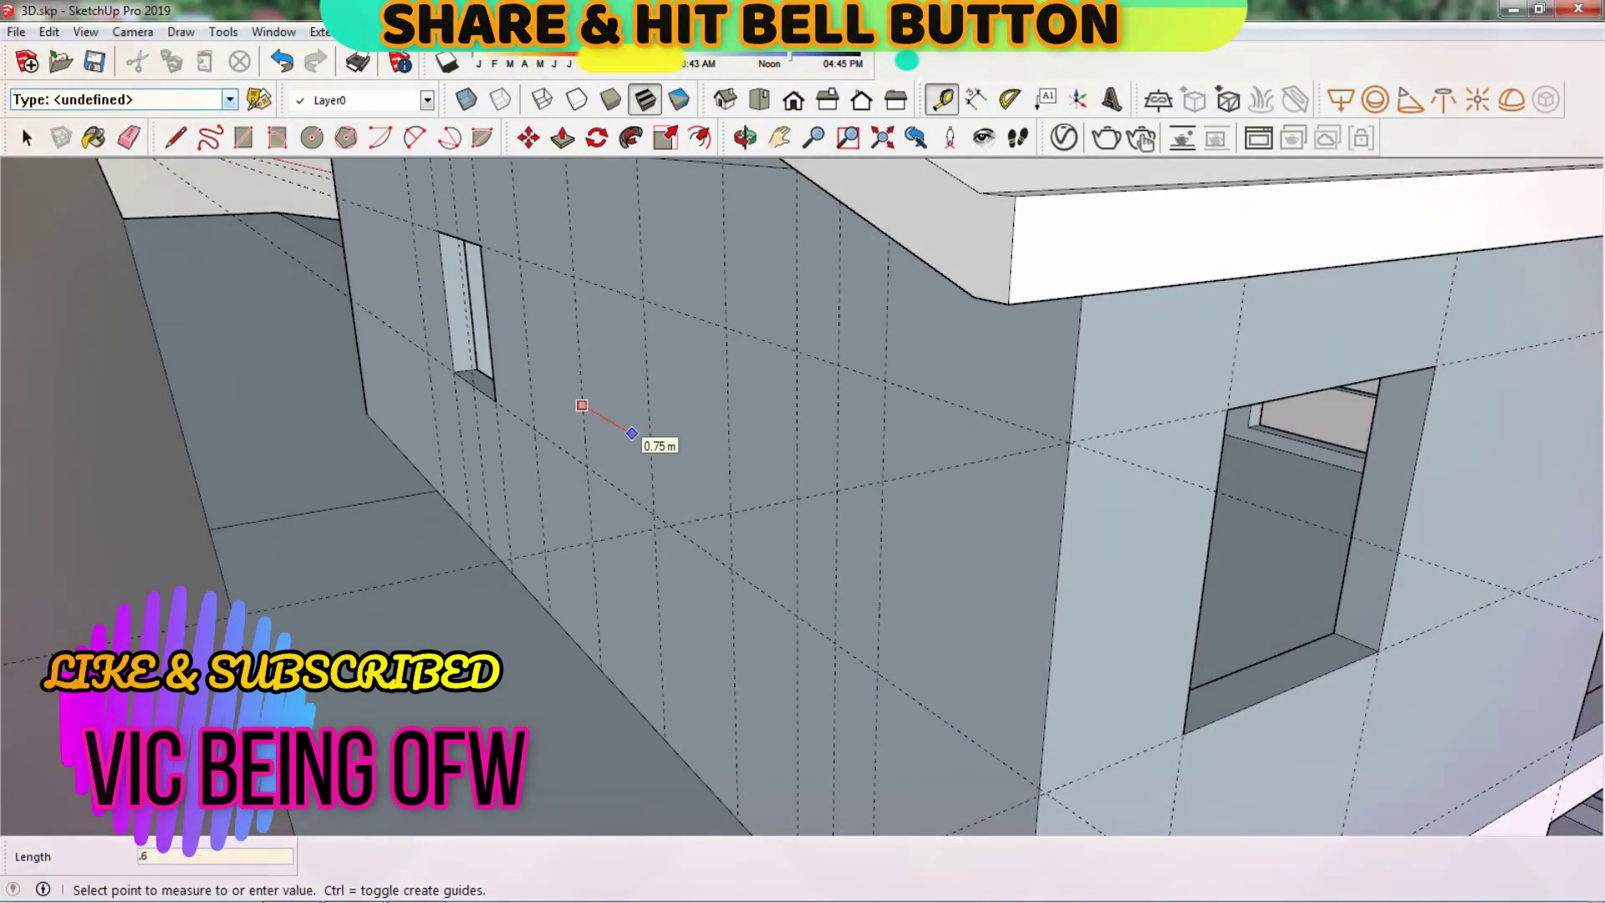
pyautogui.hotkey('ctrl', 'z')
pyautogui.press('p')
pyautogui.scroll(-3, 625, 494)
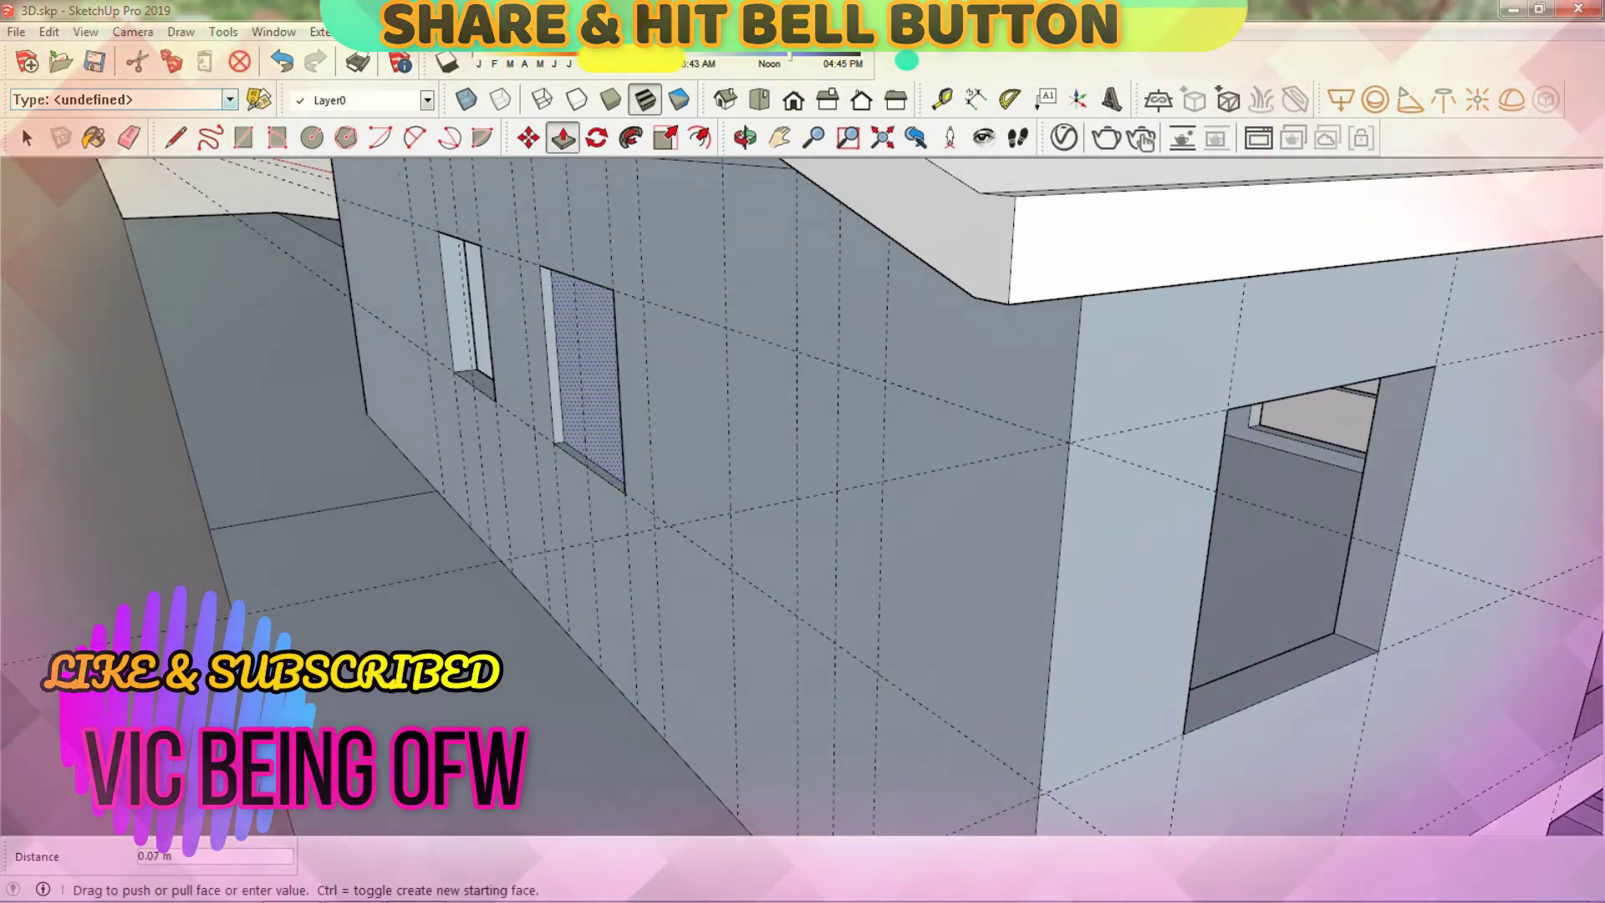
pyautogui.scroll(3, 625, 493)
pyautogui.scroll(-8, 625, 493)
pyautogui.press('o')
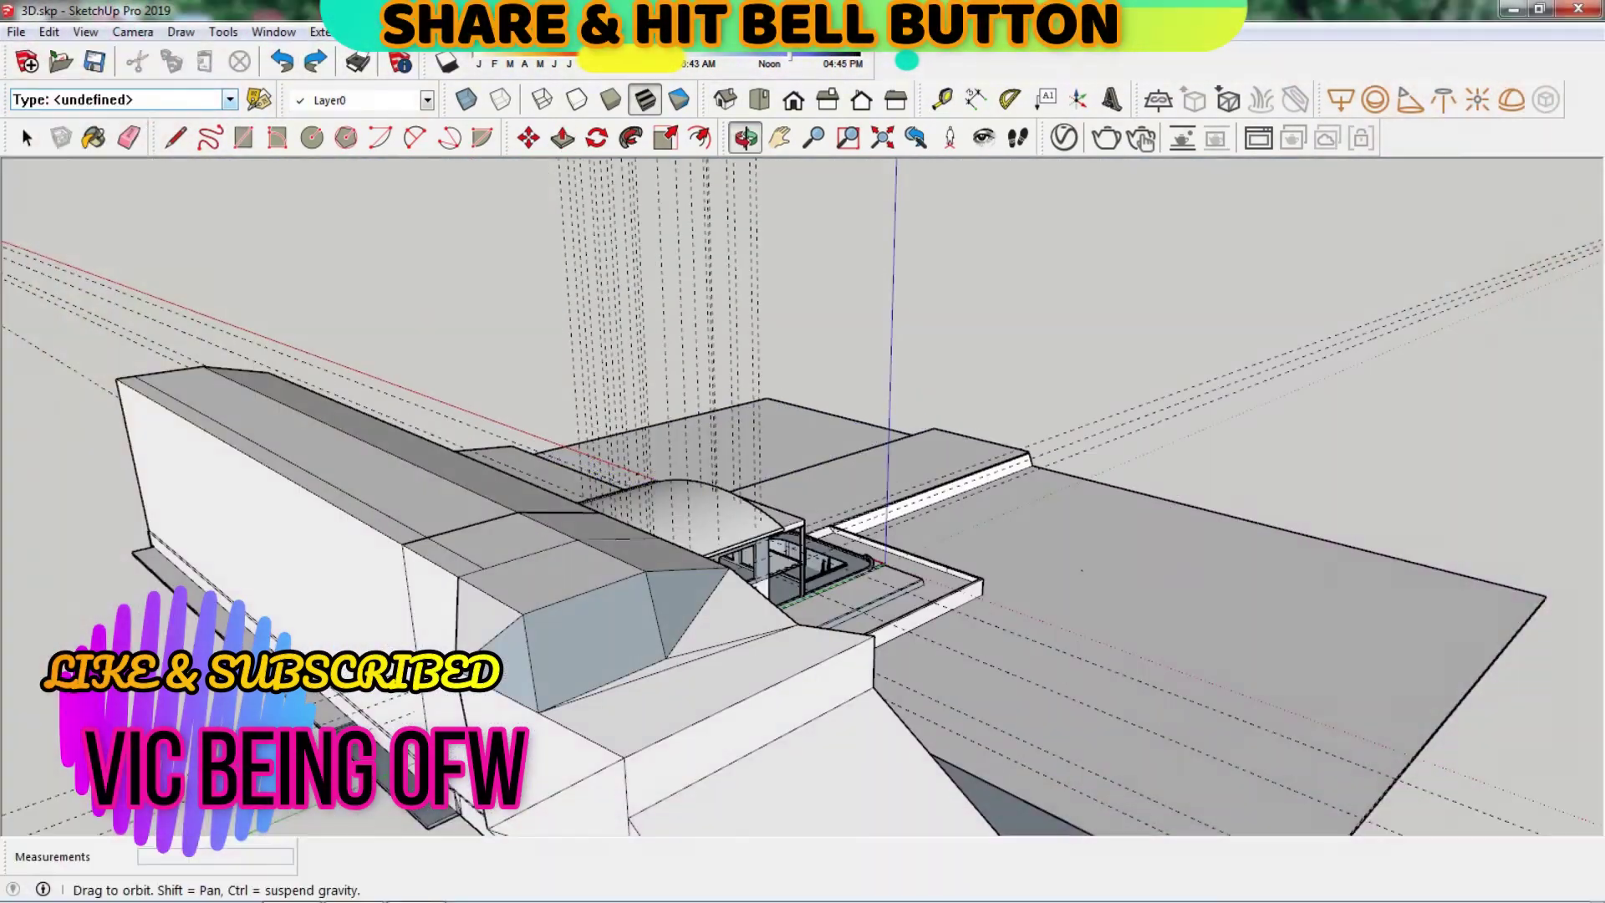
pyautogui.scroll(10, 920, 518)
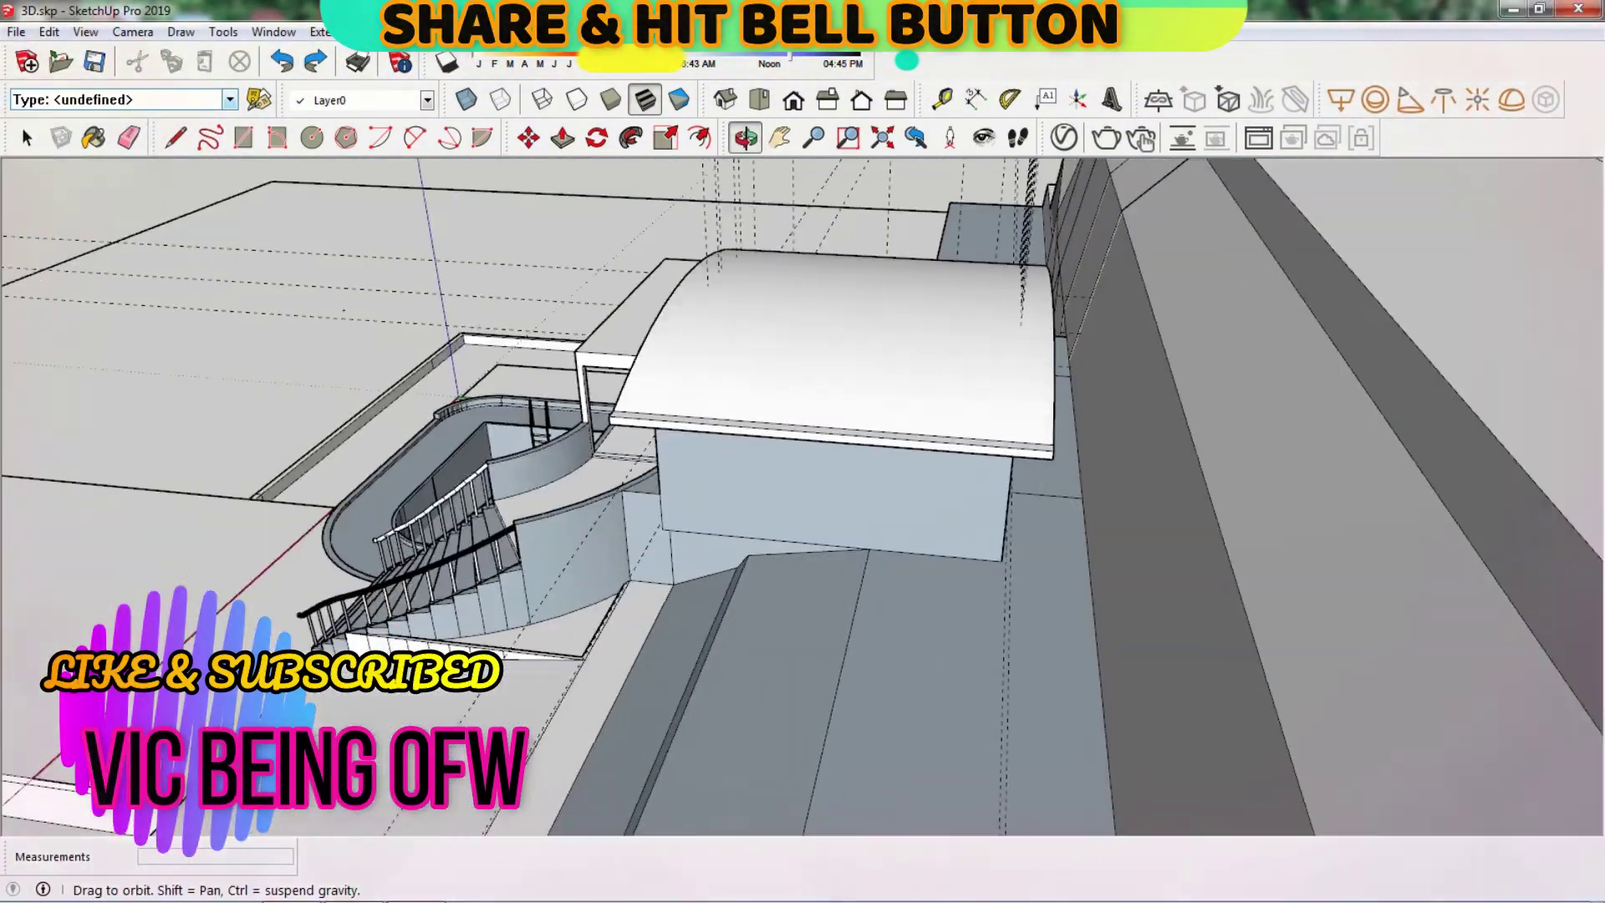
pyautogui.press('t')
# Step: Measure a guide from the wall face and recess the window rectangle into the wall
pyautogui.click(932, 518)
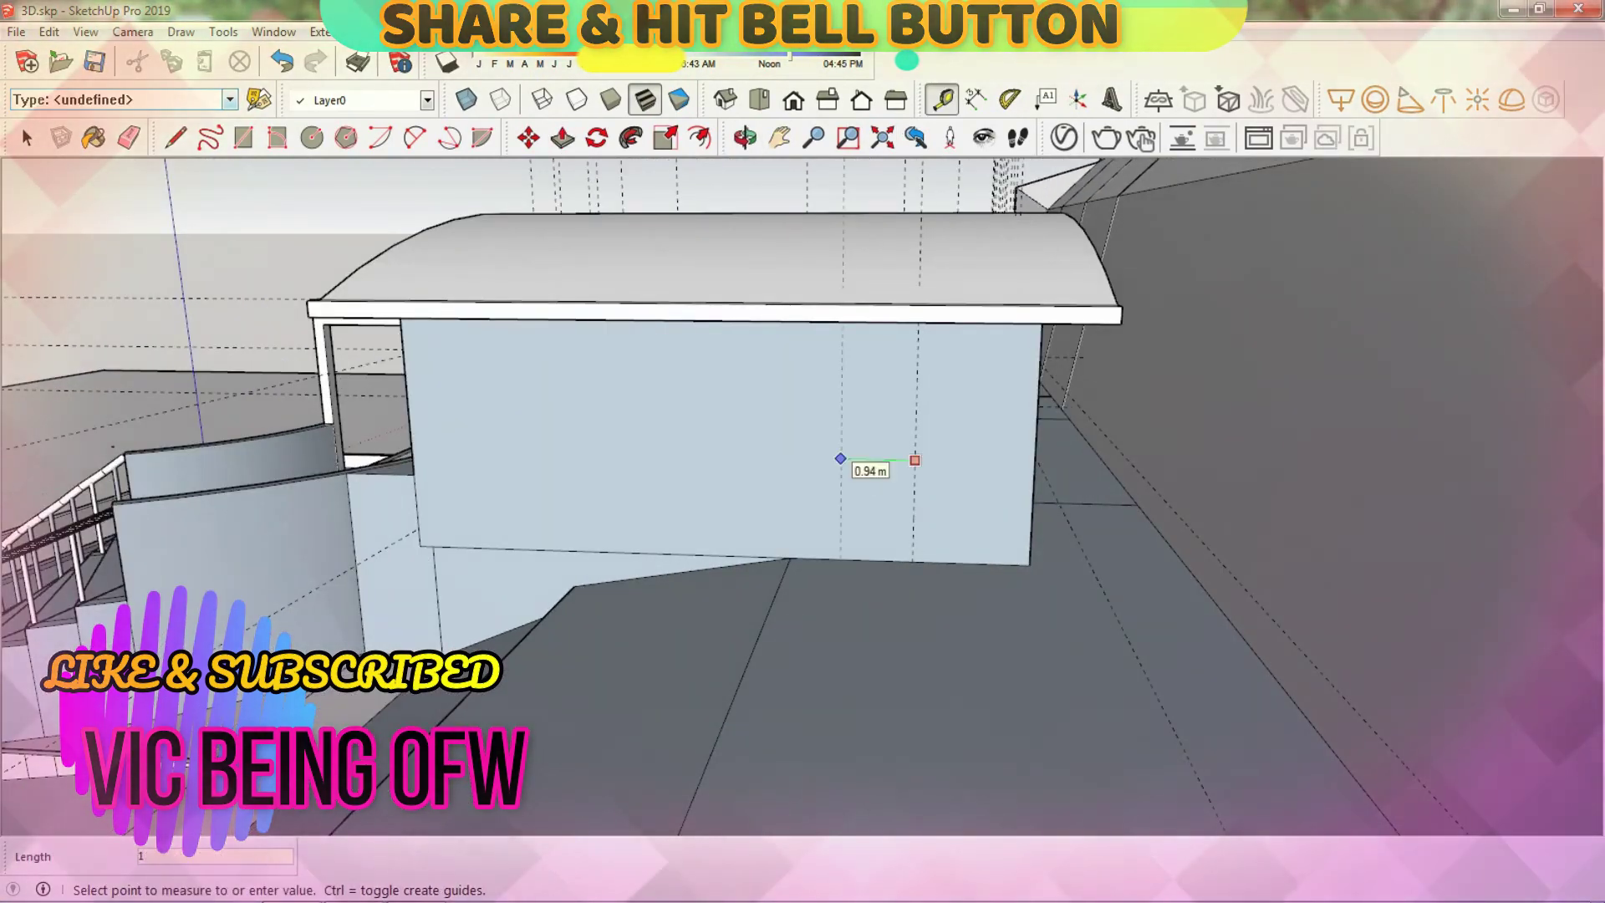
pyautogui.moveTo(902, 458); pyautogui.dragTo(961, 585, button='middle')
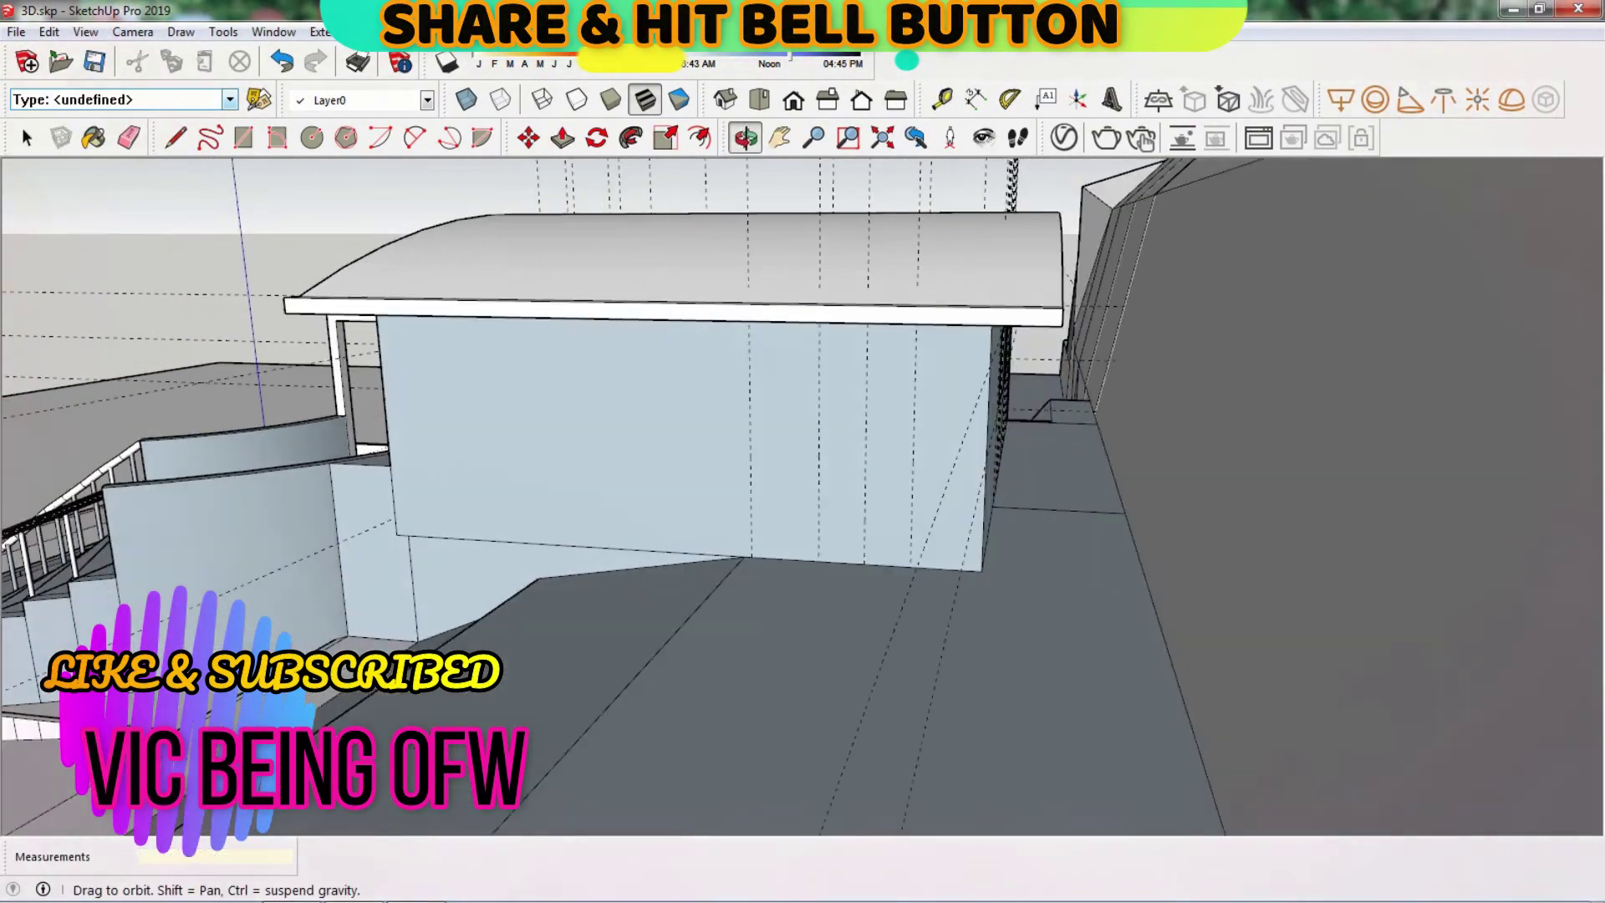
pyautogui.scroll(3, 961, 585)
pyautogui.rightClick(961, 594)
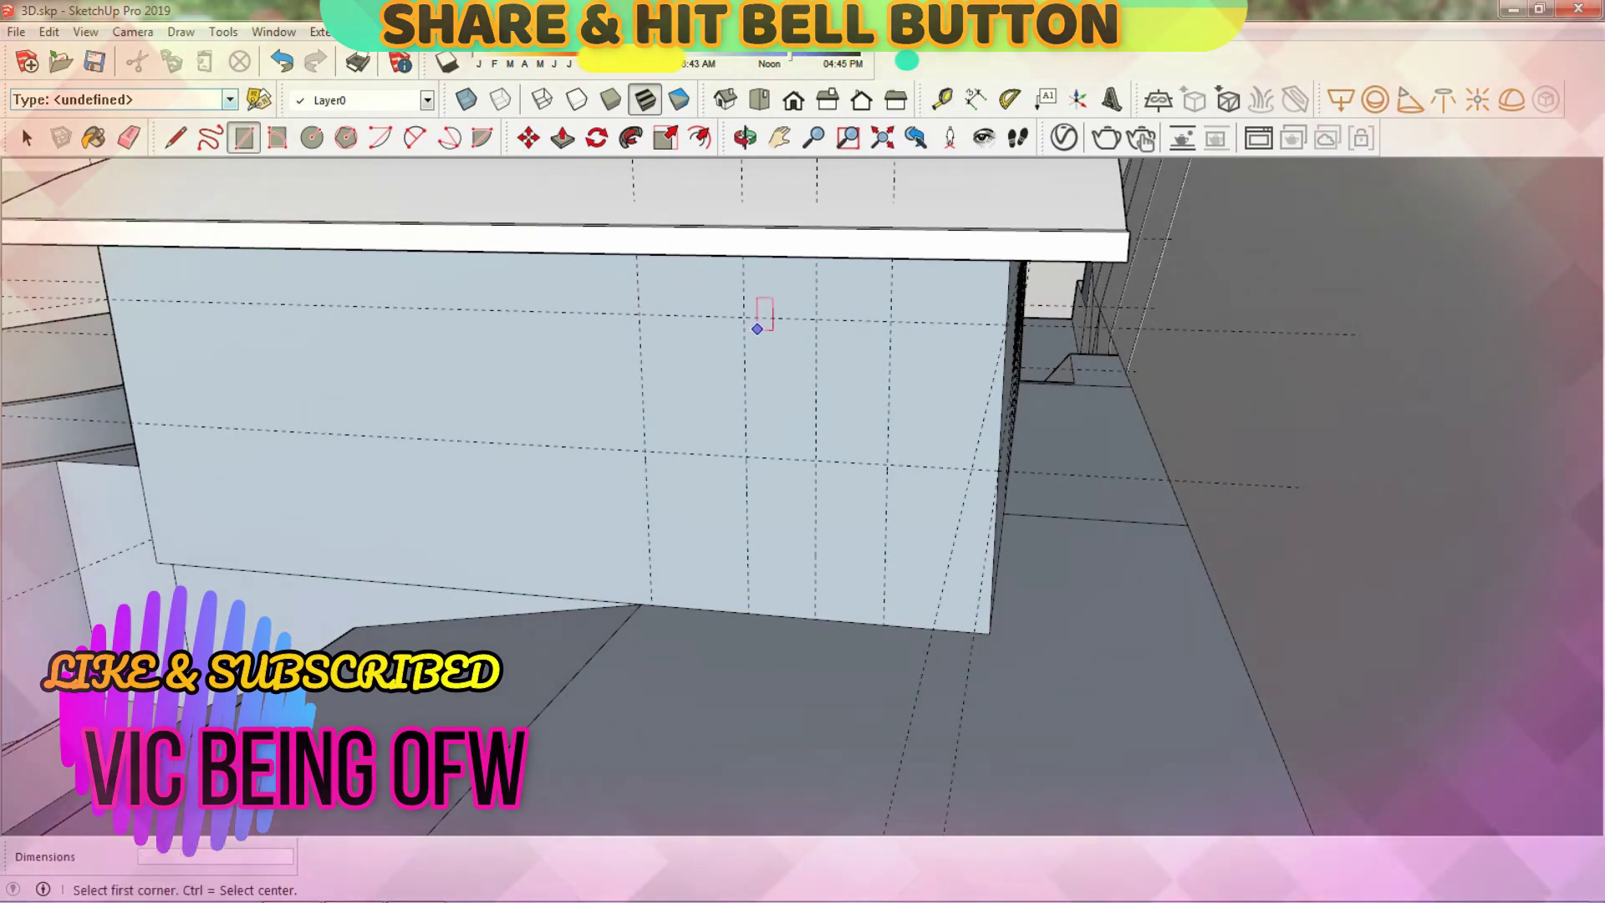
pyautogui.scroll(-3, 817, 389)
pyautogui.click(816, 389)
pyautogui.moveTo(817, 389); pyautogui.dragTo(920, 418, button='middle')
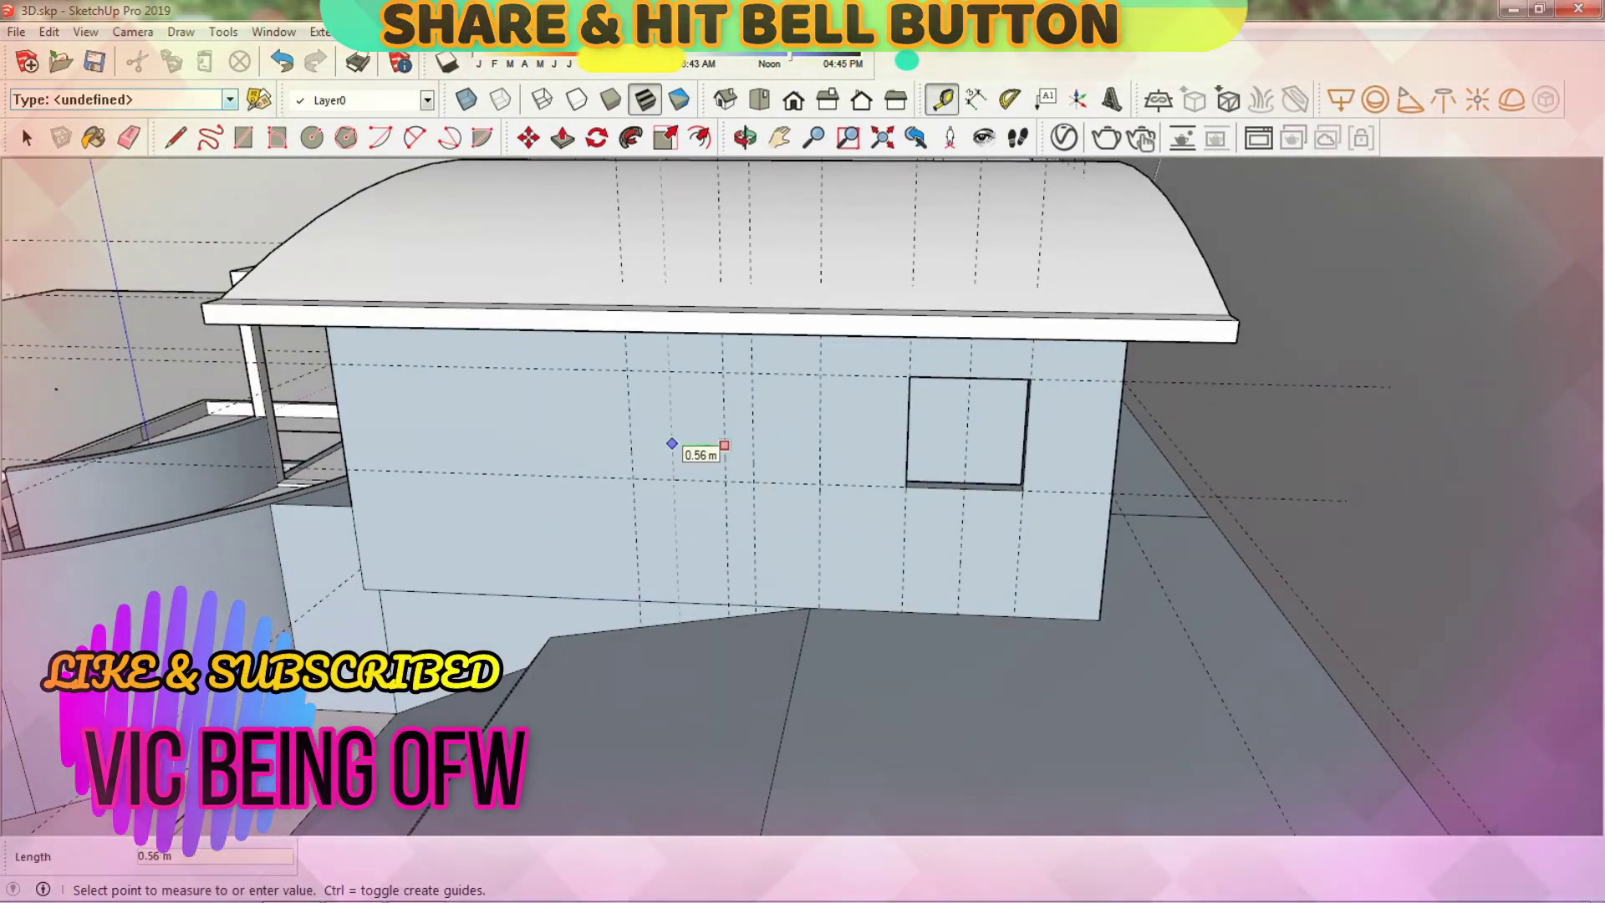
# Step: Draw the small window rectangle and push it about 0.2 m into the wall
pyautogui.click(694, 371)
pyautogui.click(766, 444)
pyautogui.press('p')
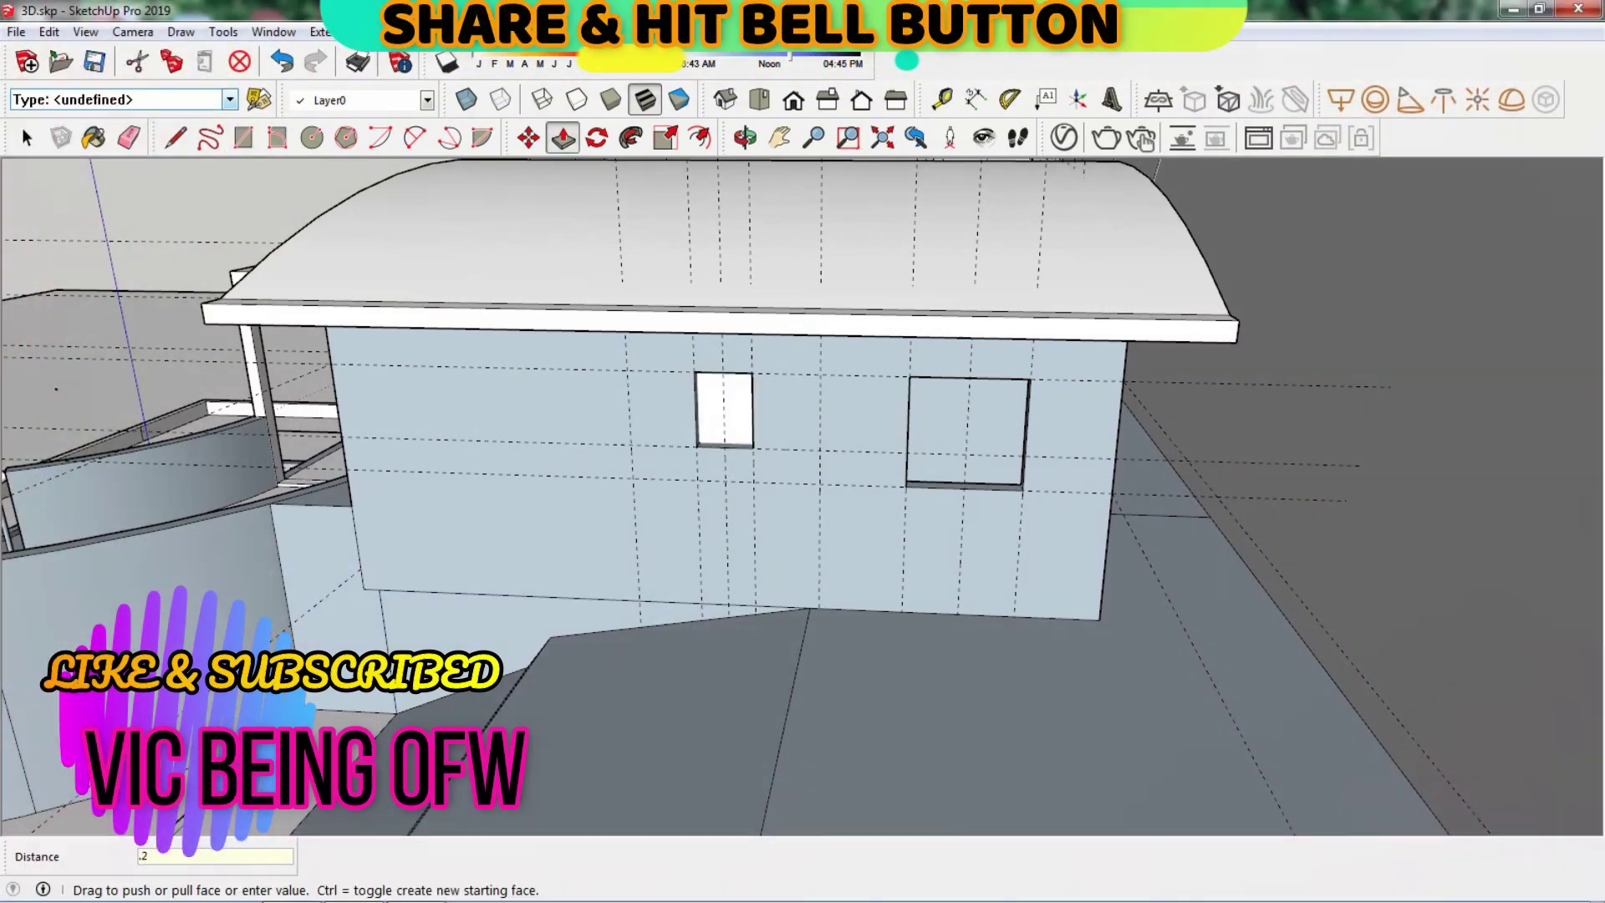
pyautogui.moveTo(731, 410); pyautogui.dragTo(736, 401)
pyautogui.press('t')
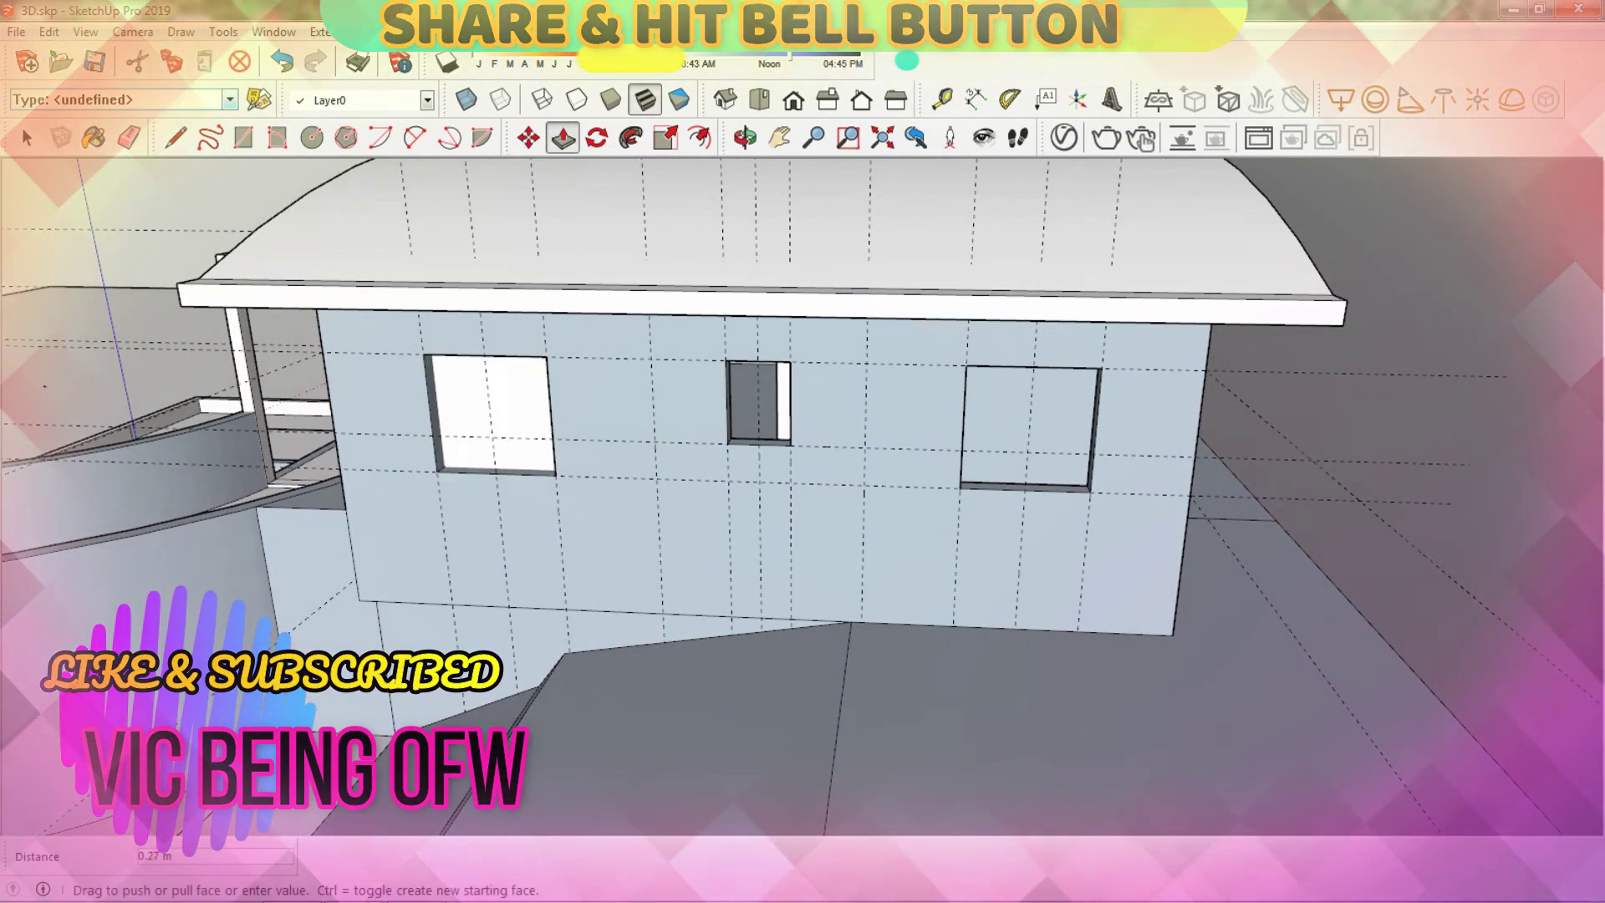
pyautogui.press('p')
pyautogui.scroll(5, 836, 418)
# Step: Erase the vertical guide lines above the house with one Eraser sweep
pyautogui.press('e')
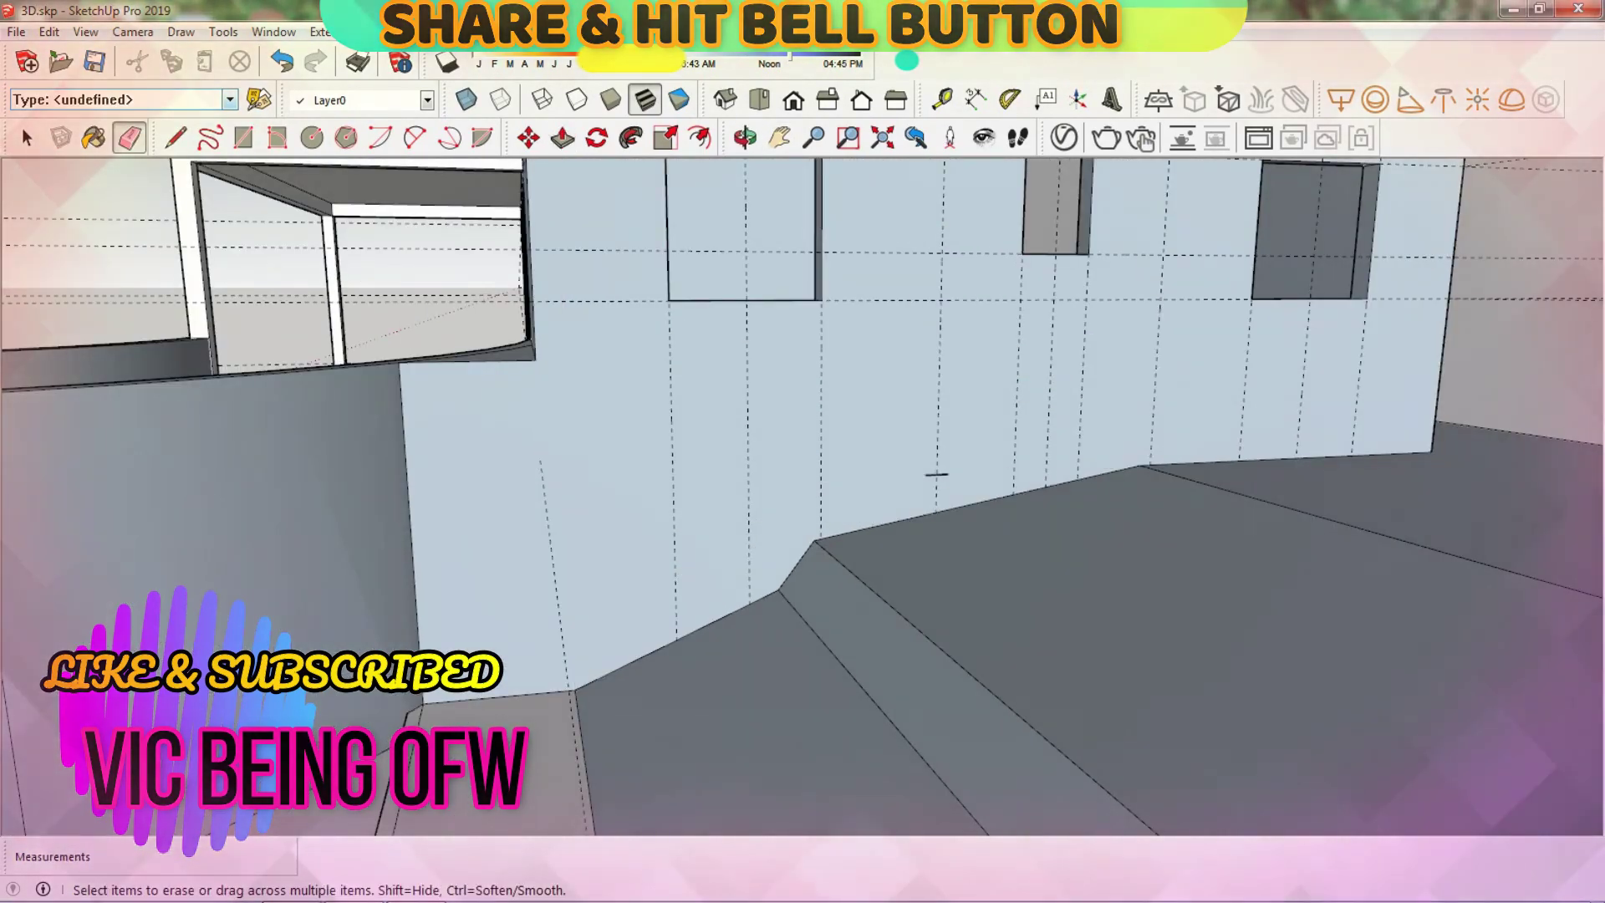
pyautogui.moveTo(936, 474); pyautogui.dragTo(702, 468, button='middle')
pyautogui.scroll(-5, 702, 468)
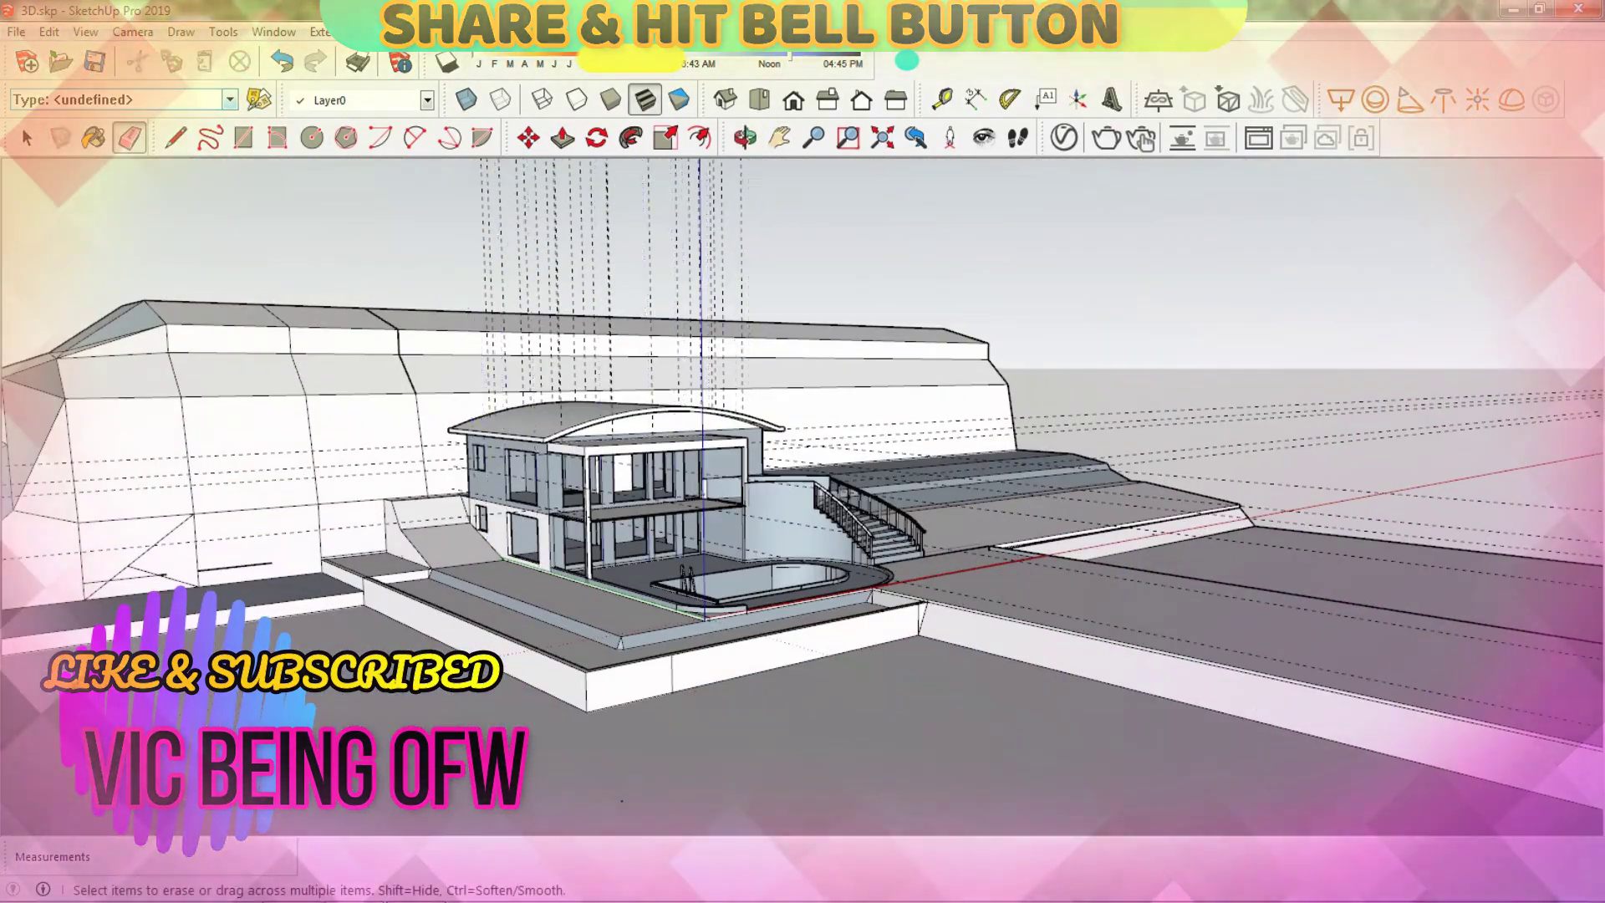
pyautogui.moveTo(476, 251); pyautogui.dragTo(748, 251)
pyautogui.scroll(-3, 702, 502)
# Step: Orbit from the house front to its left side and down to the staircase
pyautogui.moveTo(702, 501); pyautogui.dragTo(835, 502, button='middle')
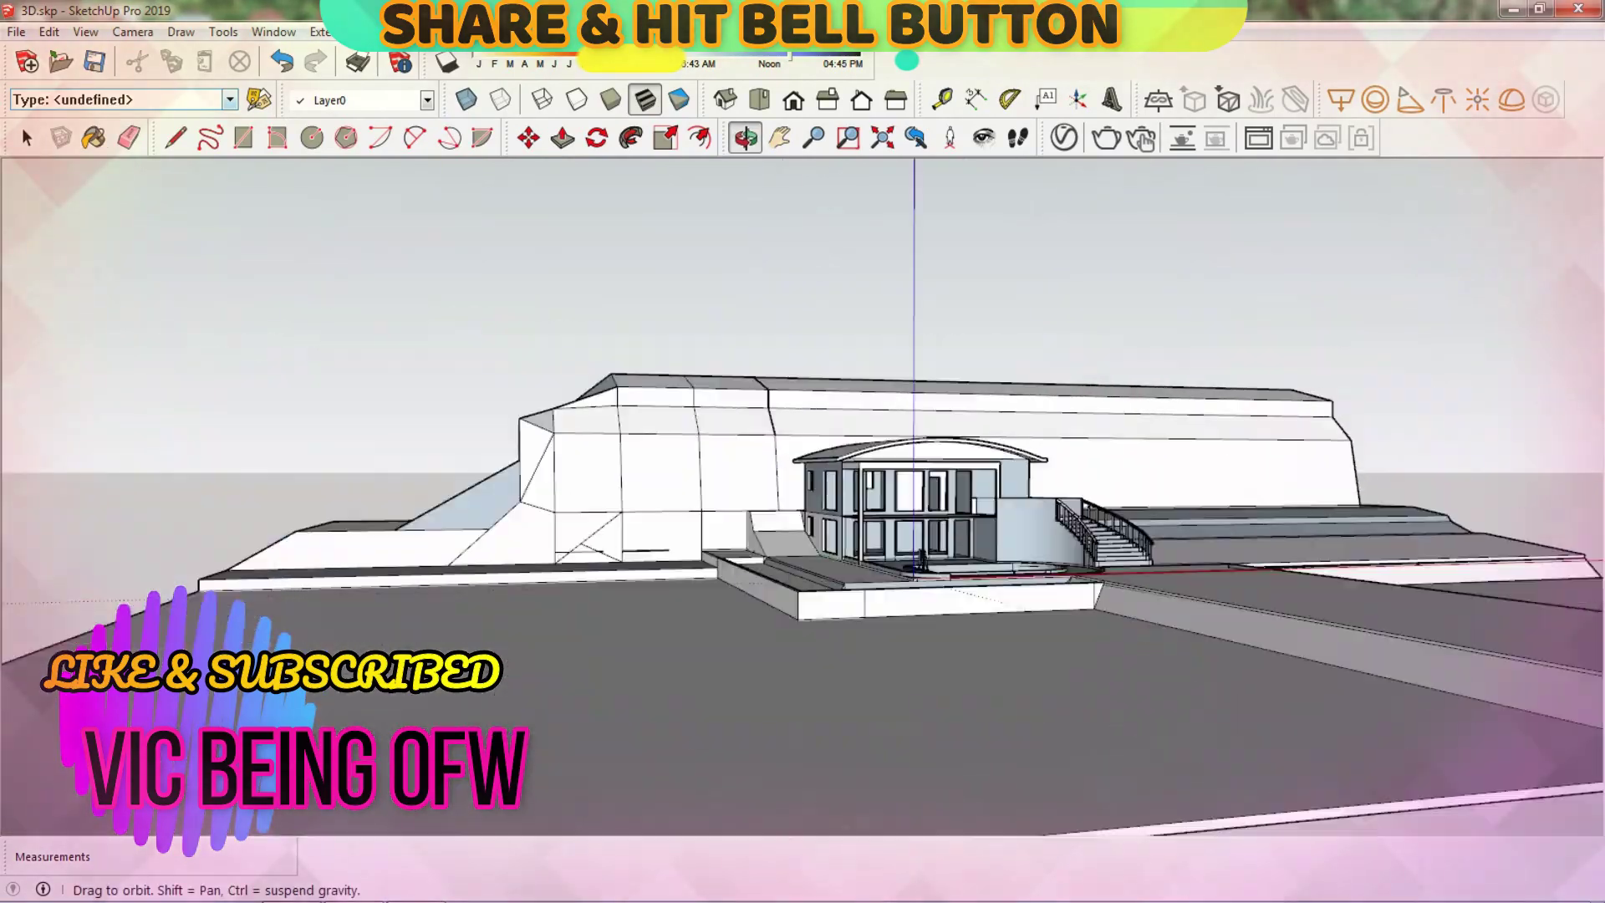
pyautogui.scroll(3, 836, 501)
pyautogui.scroll(3, 836, 502)
pyautogui.moveTo(802, 502); pyautogui.dragTo(936, 489)
pyautogui.moveTo(802, 502)
pyautogui.mouseDown()
pyautogui.moveTo(961, 501)
pyautogui.moveTo(1020, 443)
pyautogui.moveTo(752, 501)
pyautogui.moveTo(836, 501)
pyautogui.mouseUp()
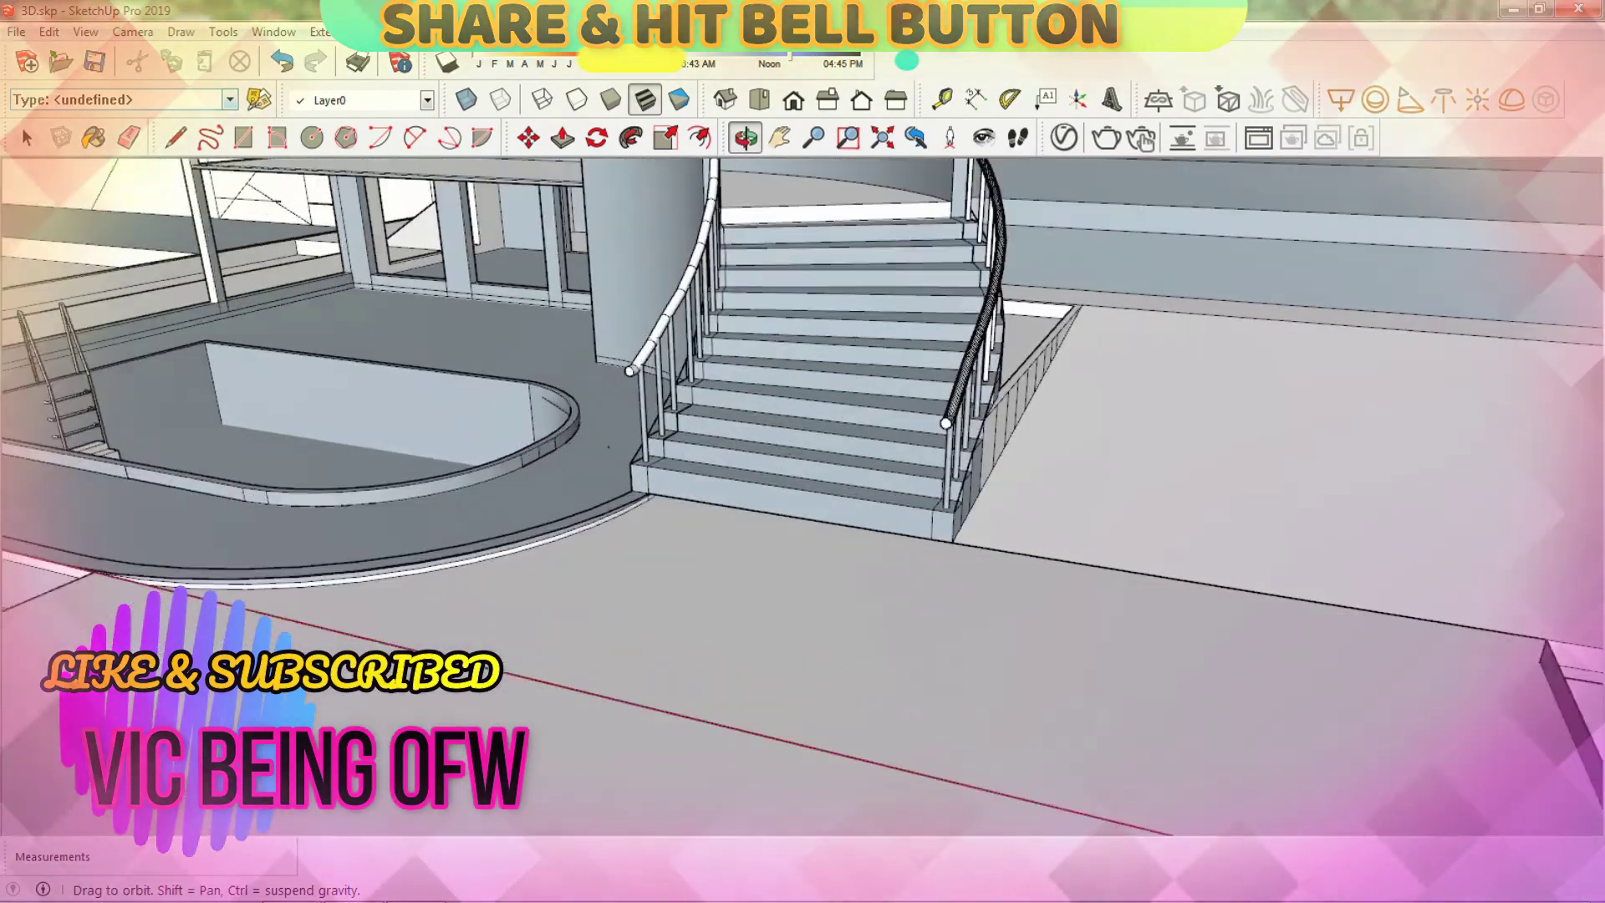
pyautogui.click(562, 137)
pyautogui.scroll(2, 753, 585)
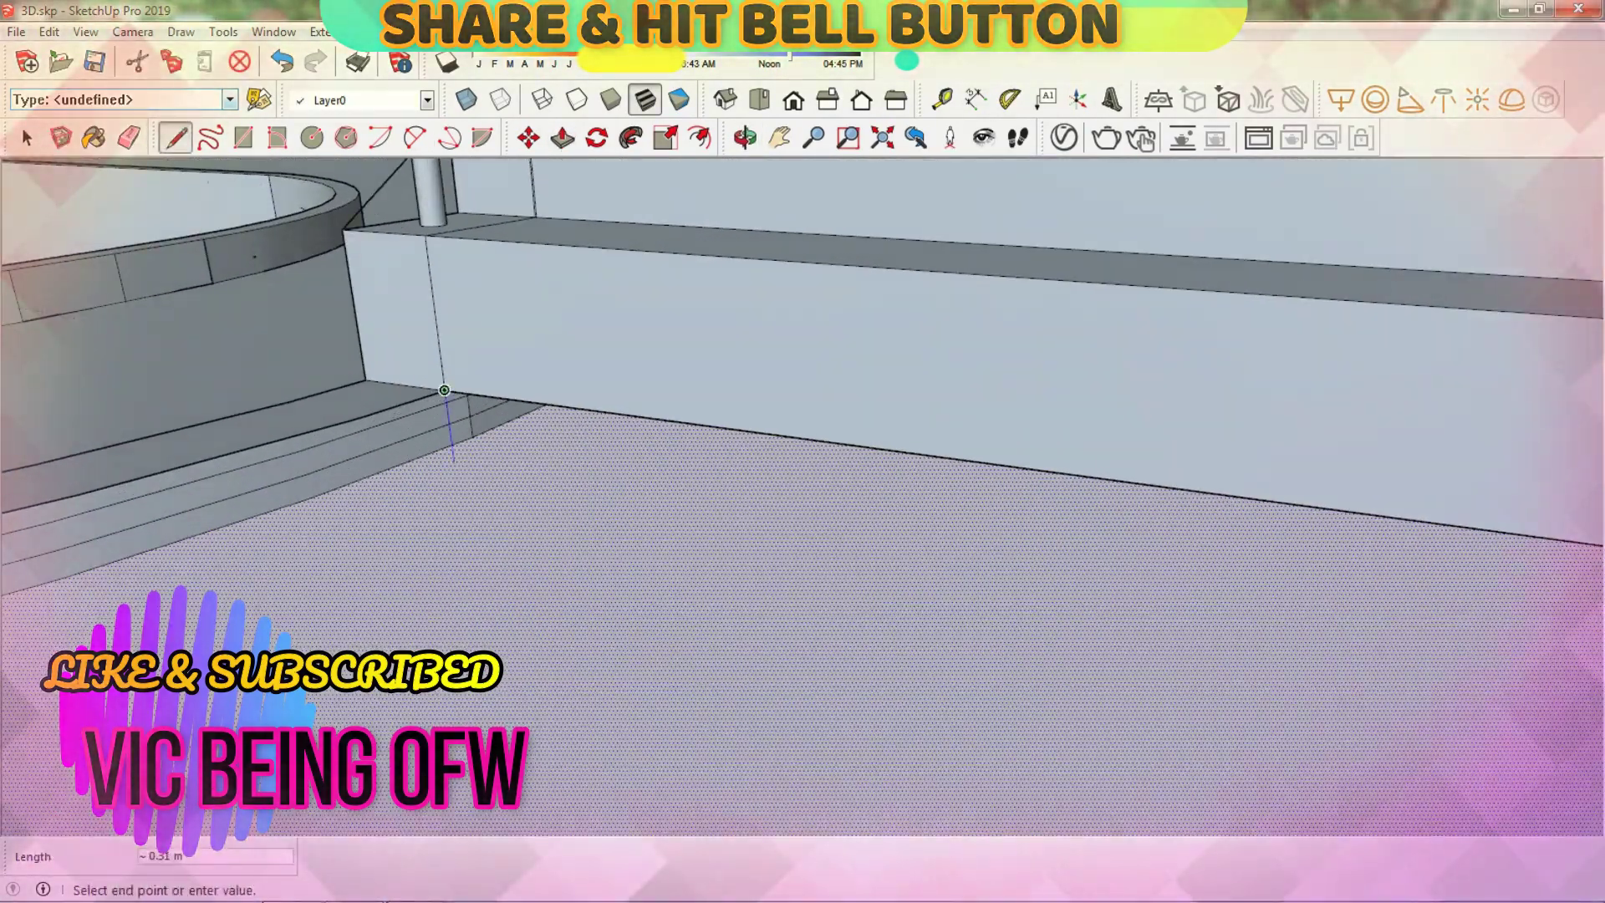
# Step: Orbit around the curved steps and the pool to inspect them
pyautogui.moveTo(443, 389); pyautogui.dragTo(585, 401, button='middle')
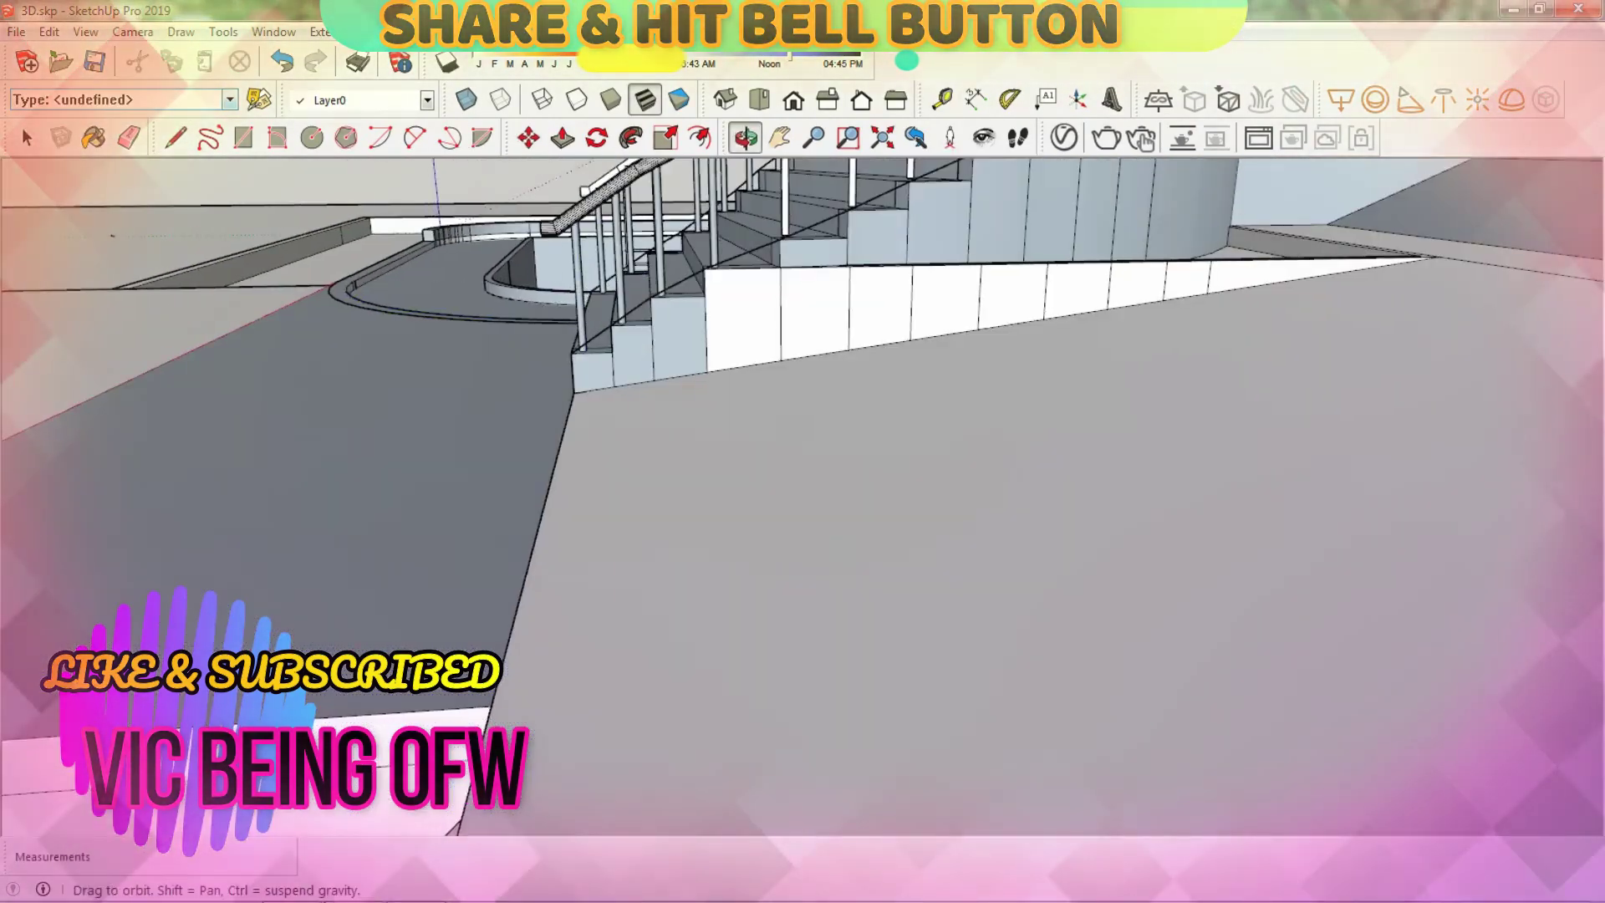
pyautogui.scroll(3, 660, 351)
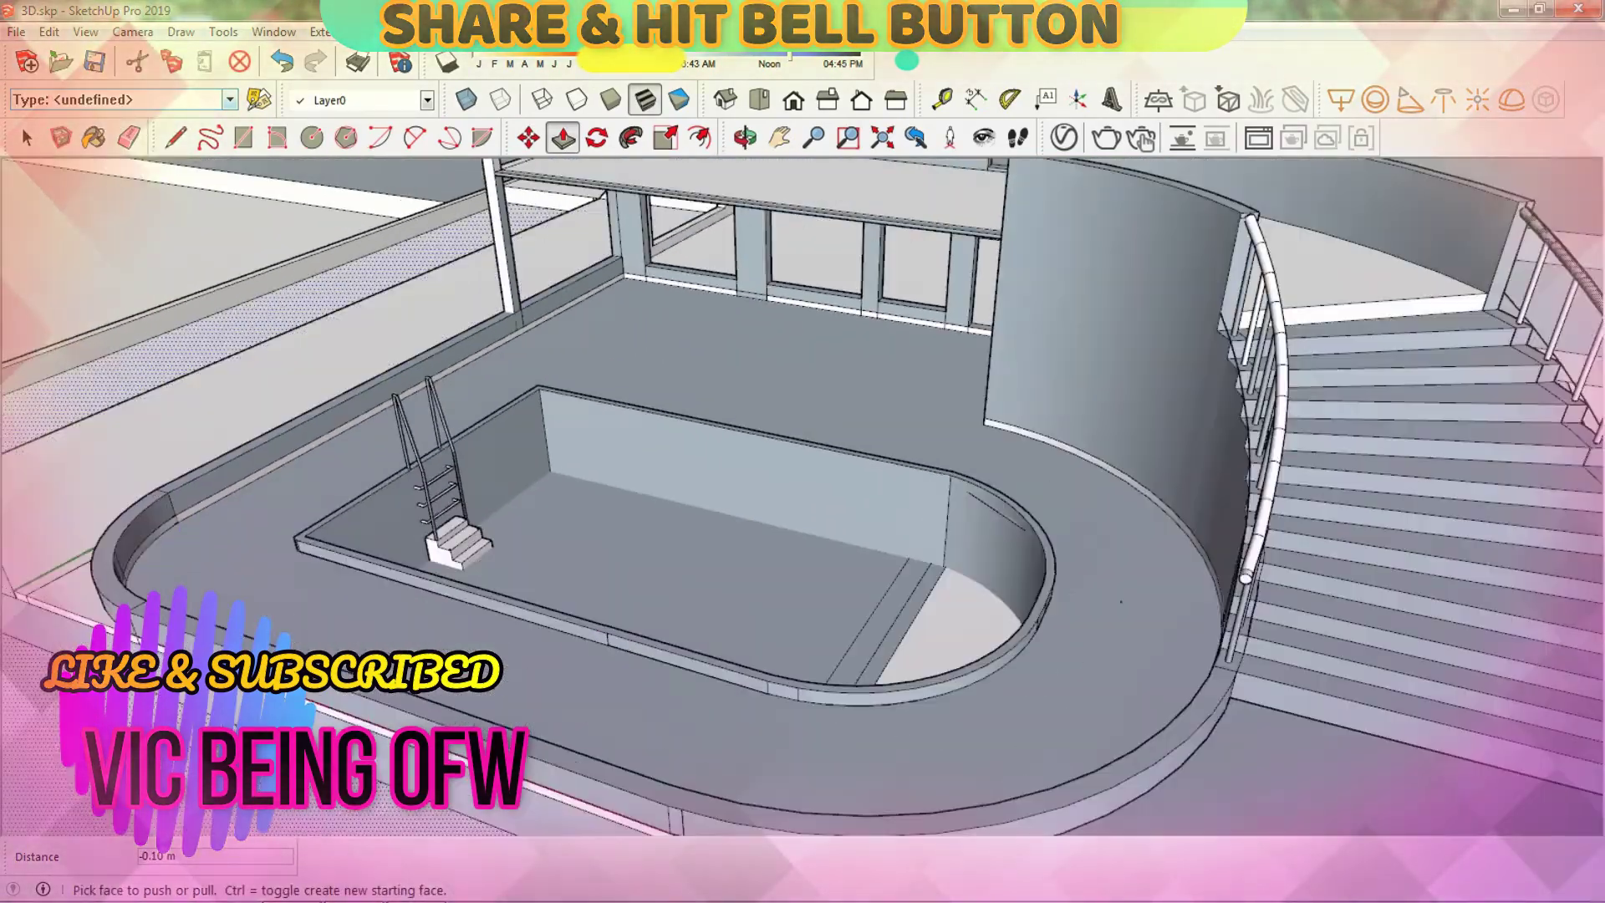
pyautogui.scroll(5, 835, 390)
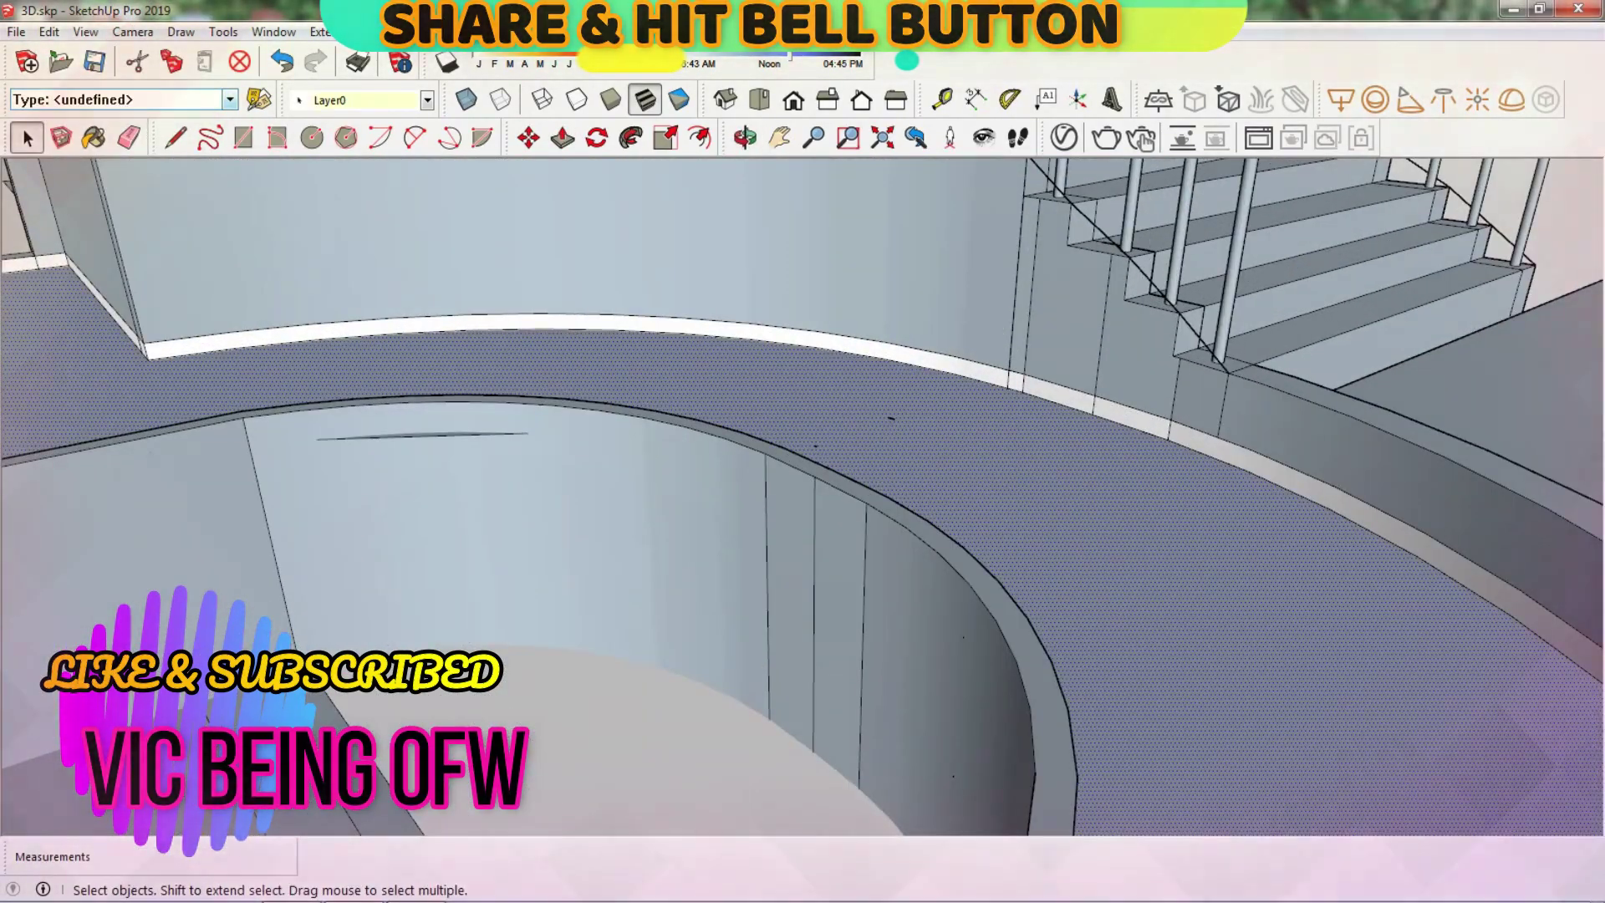
pyautogui.scroll(-5, 869, 280)
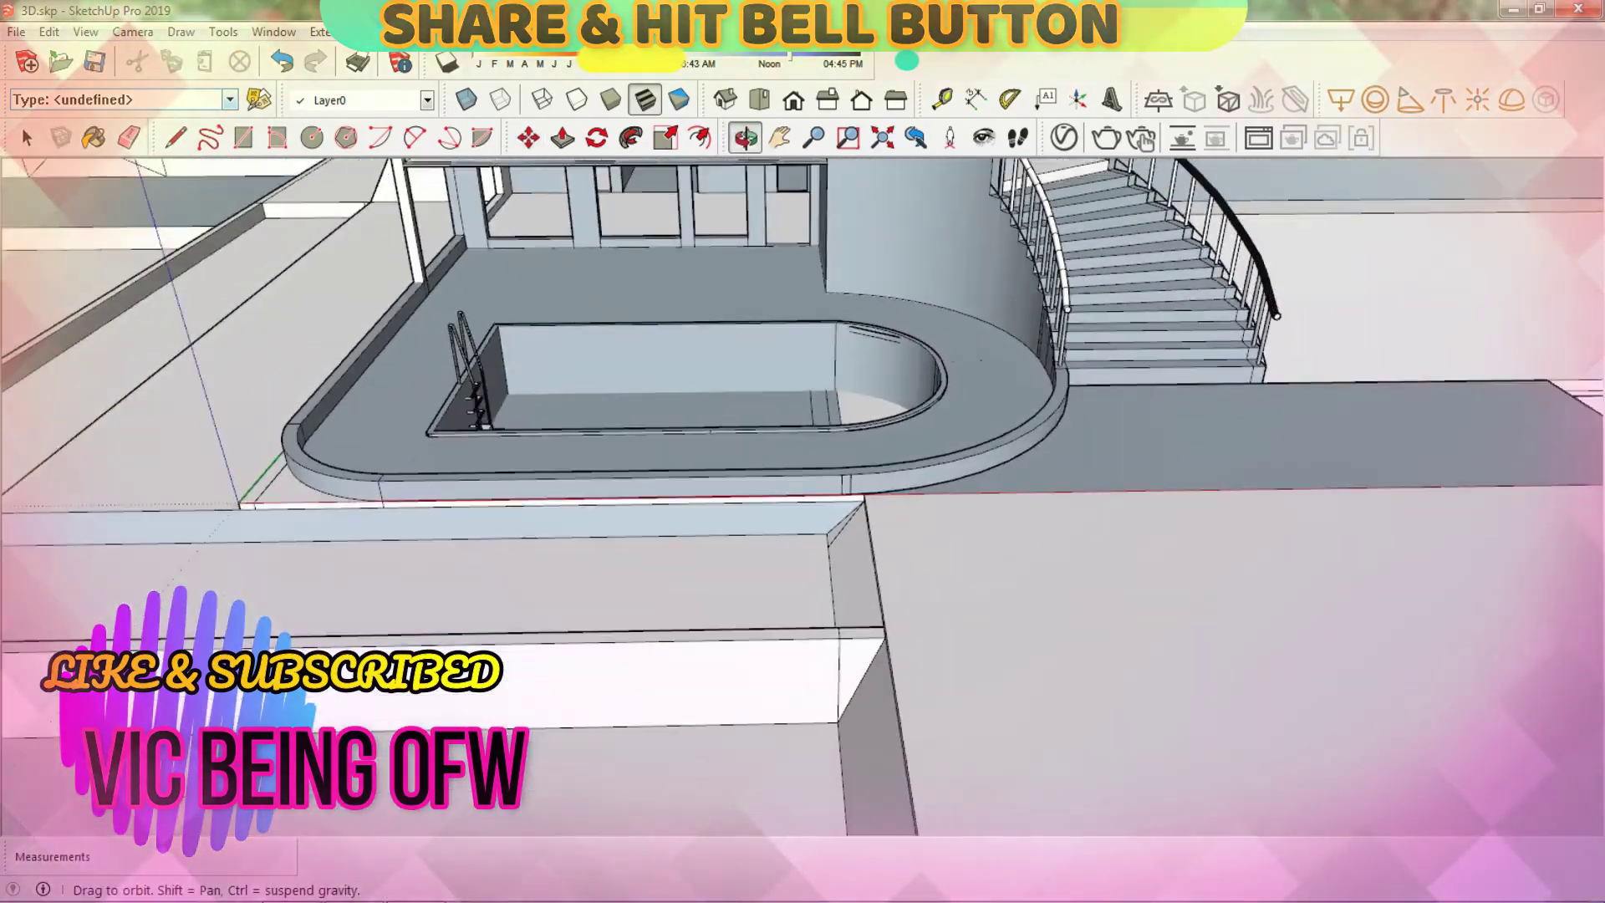
pyautogui.moveTo(869, 280); pyautogui.dragTo(1196, 458, button='middle')
pyautogui.scroll(5, 1197, 458)
pyautogui.scroll(1, 802, 498)
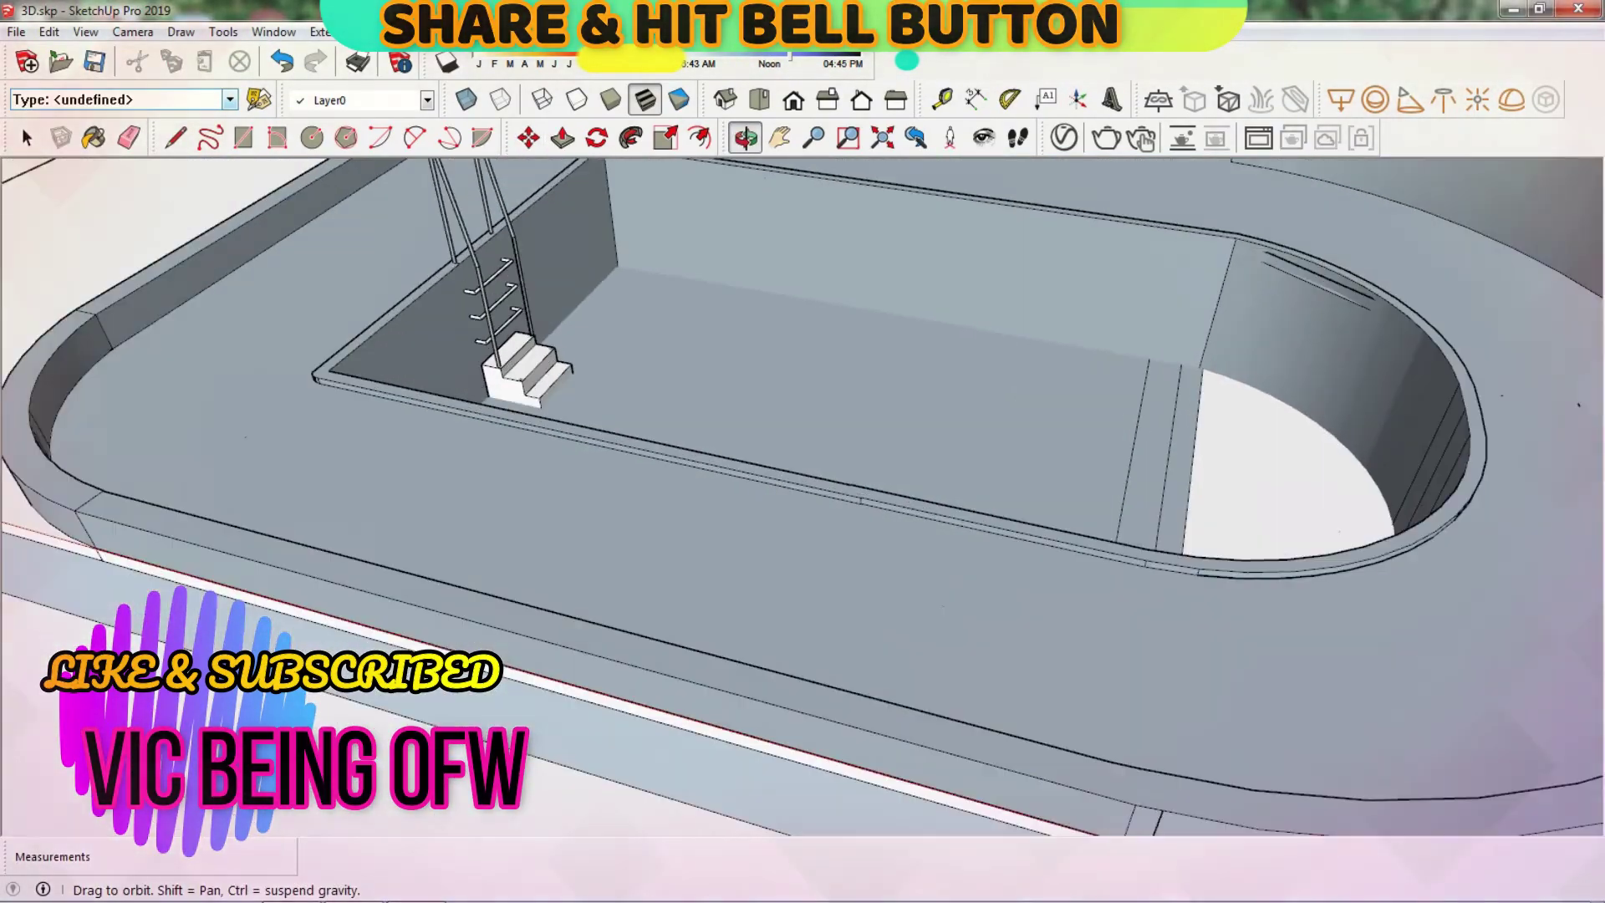
pyautogui.scroll(1, 802, 497)
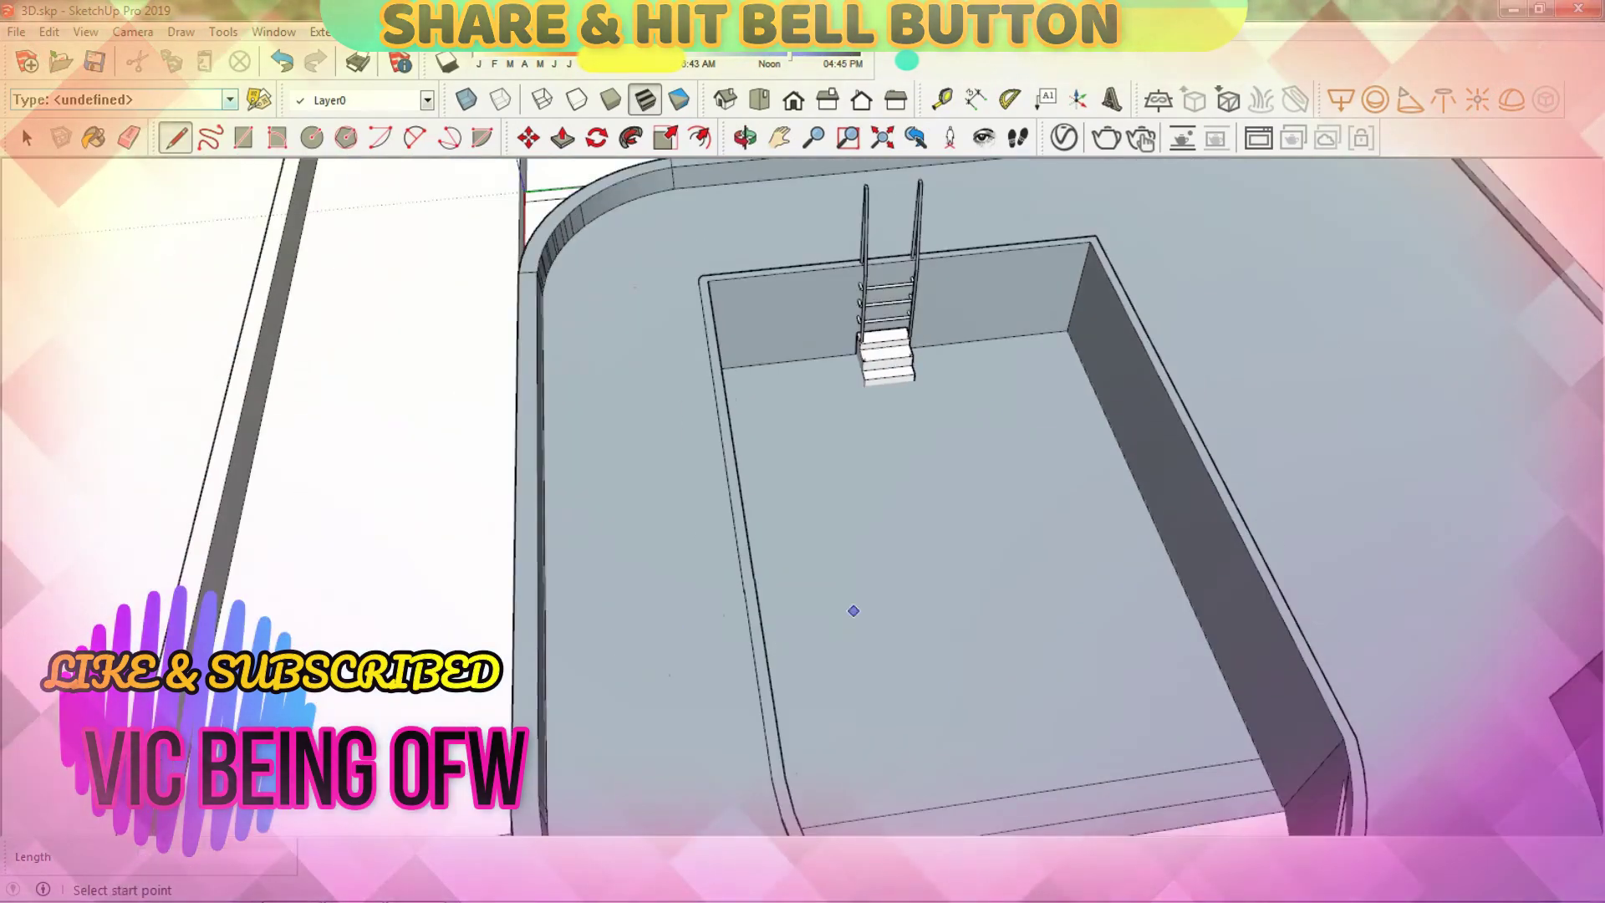
pyautogui.moveTo(853, 611); pyautogui.dragTo(764, 495, button='middle')
# Step: Rename the Chrome_Black material by appending 'FRAME & RAILING' to its name
pyautogui.rightClick(764, 494)
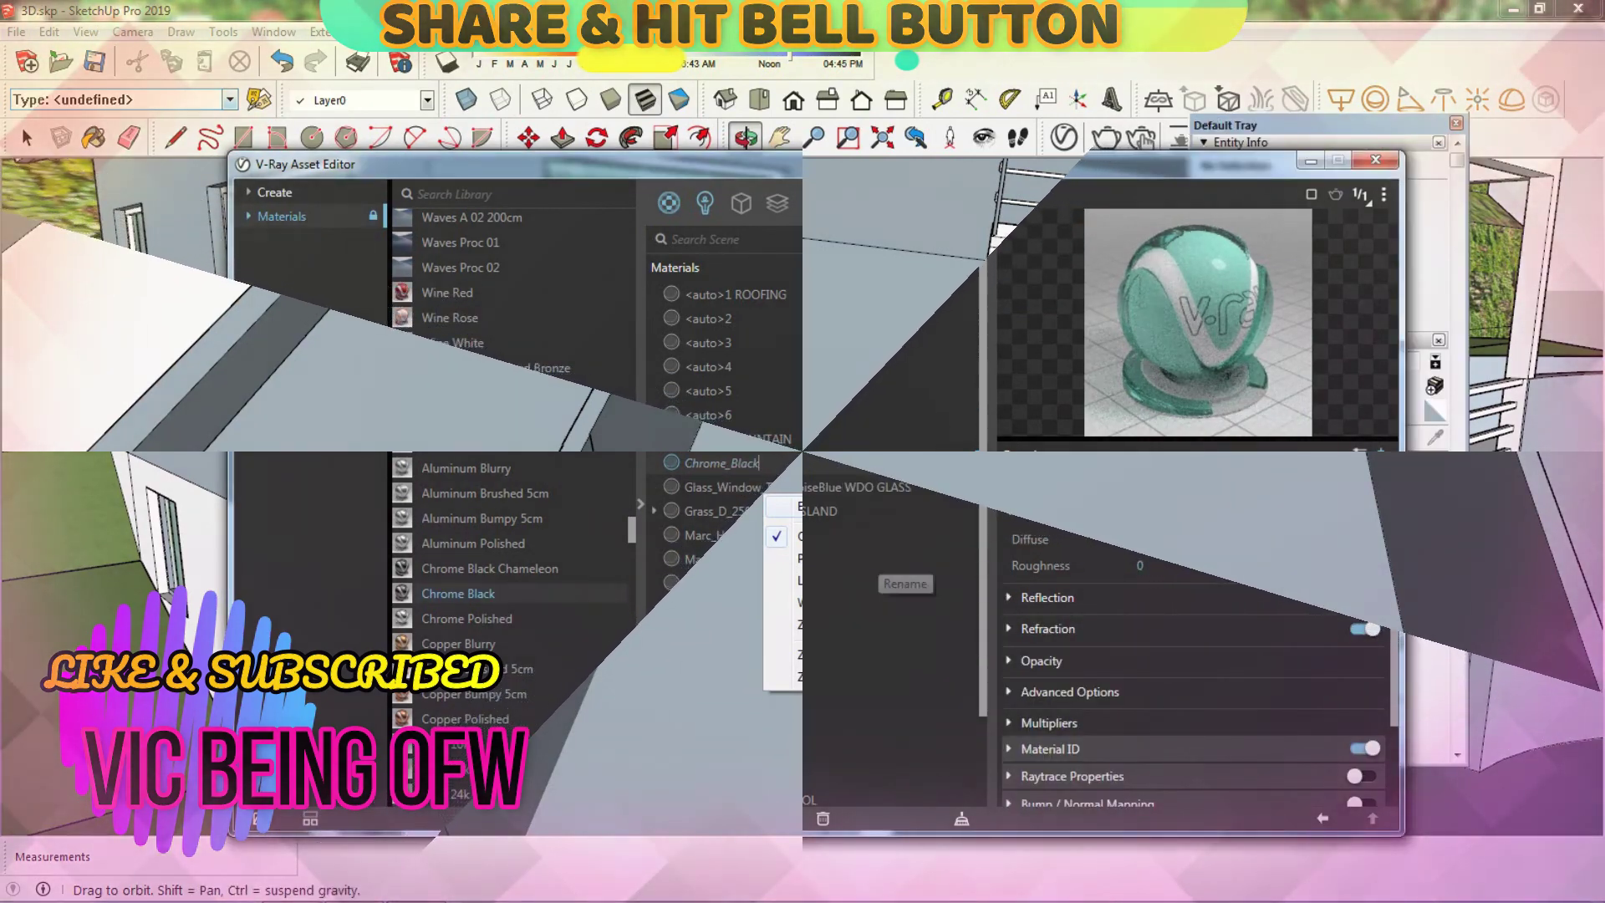
pyautogui.write('FRAME & RAILING')
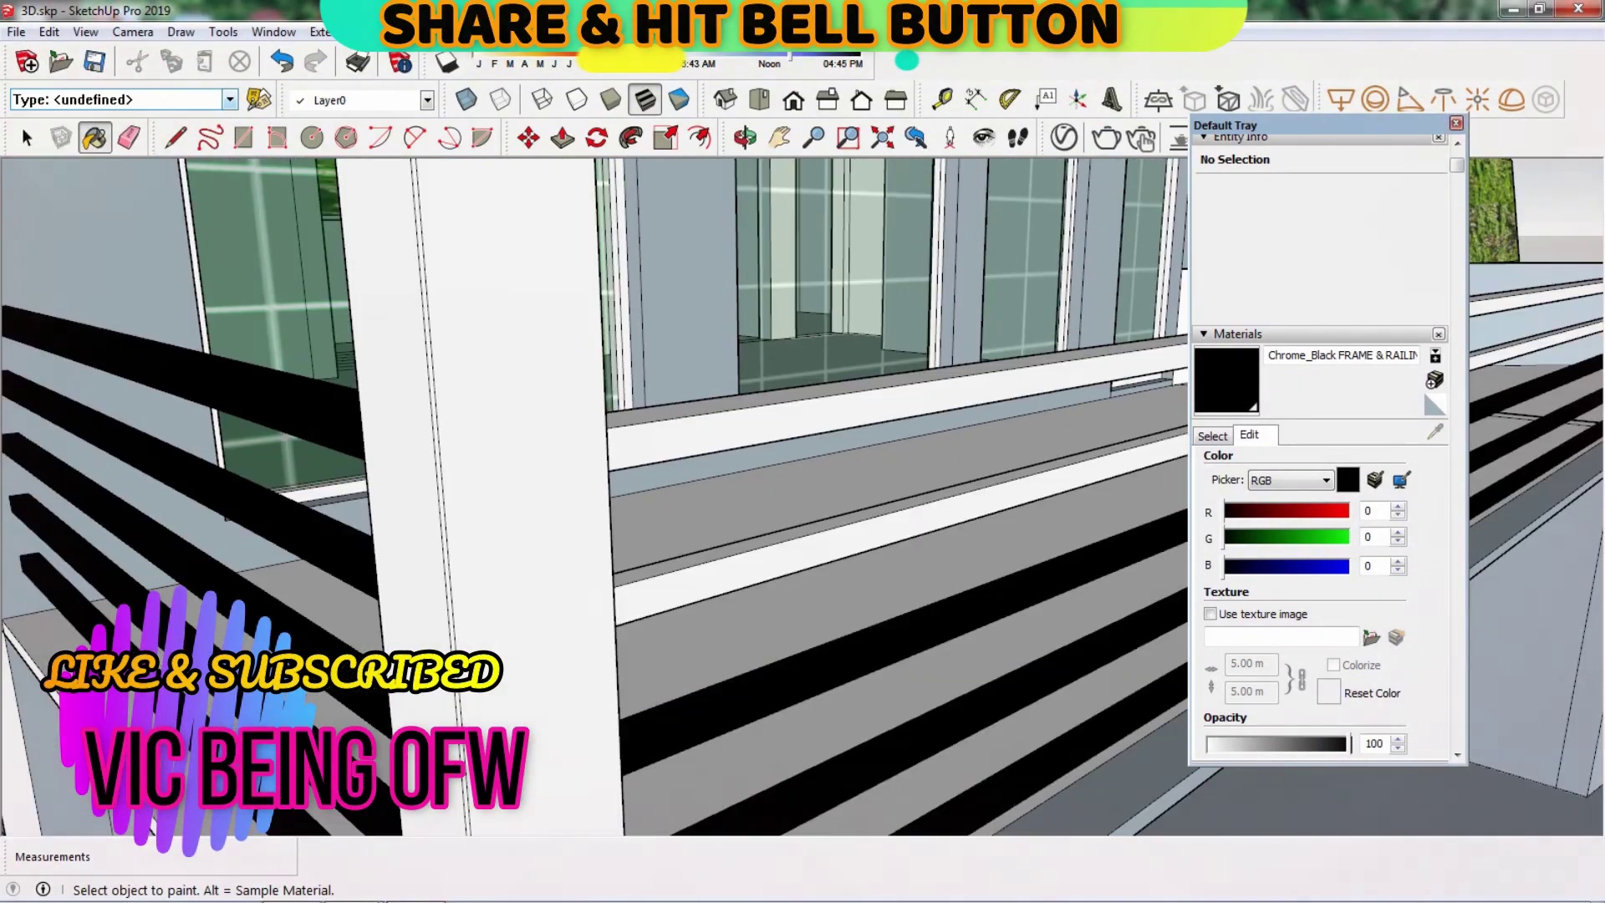
# Step: Paint the balcony railings with the Chrome_Black FRAME & RAILING material
pyautogui.press('o')
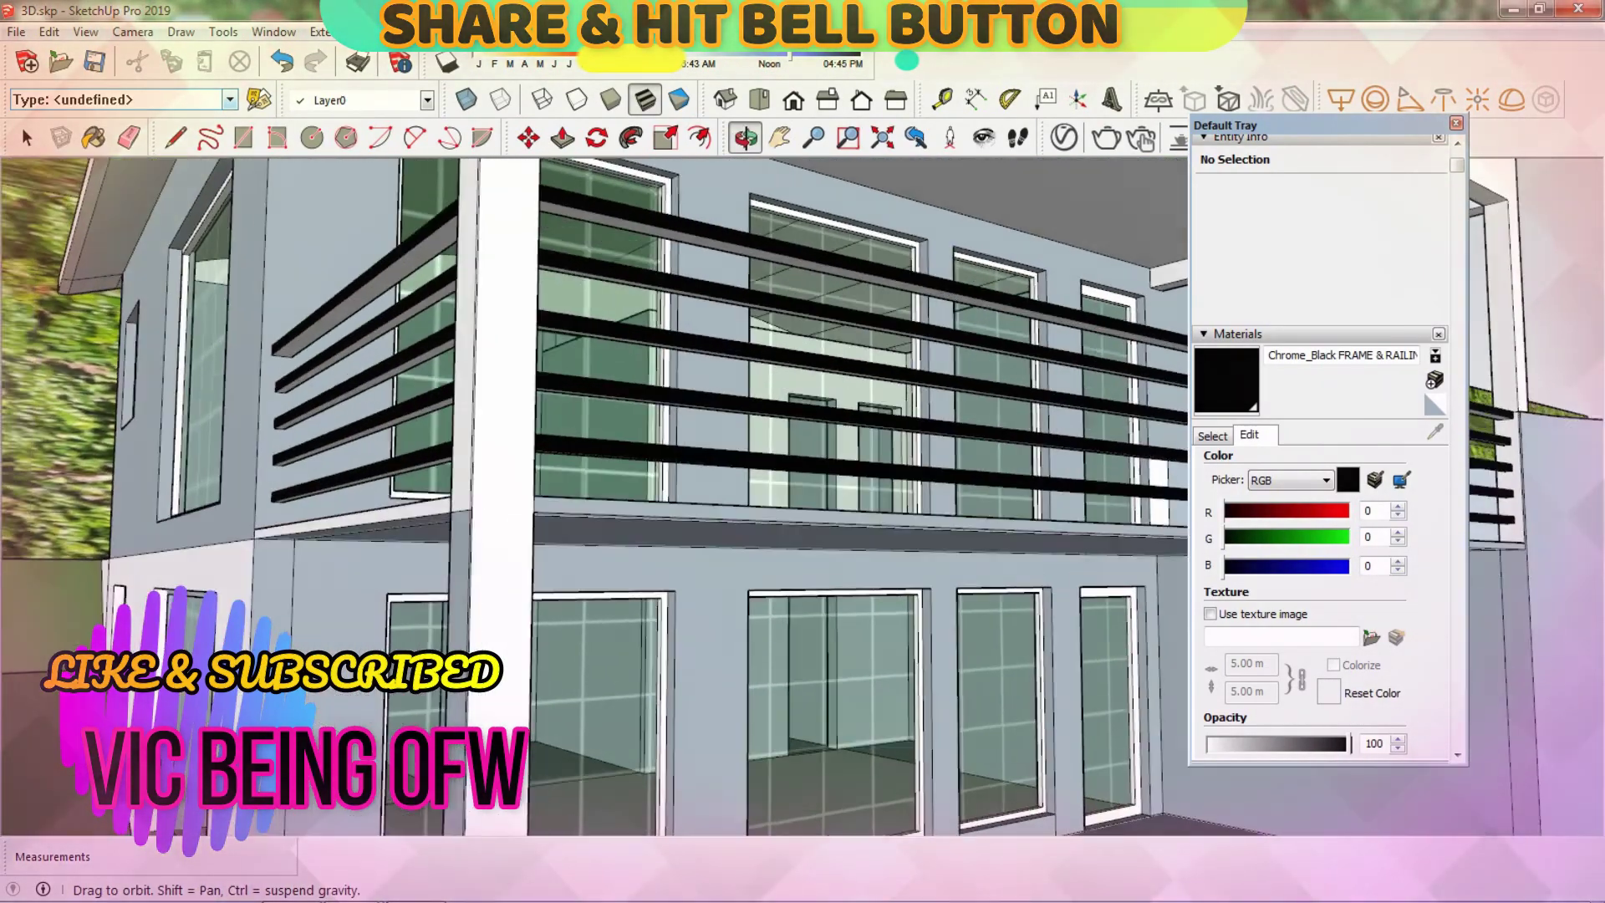
pyautogui.press('b')
pyautogui.scroll(8, 585, 460)
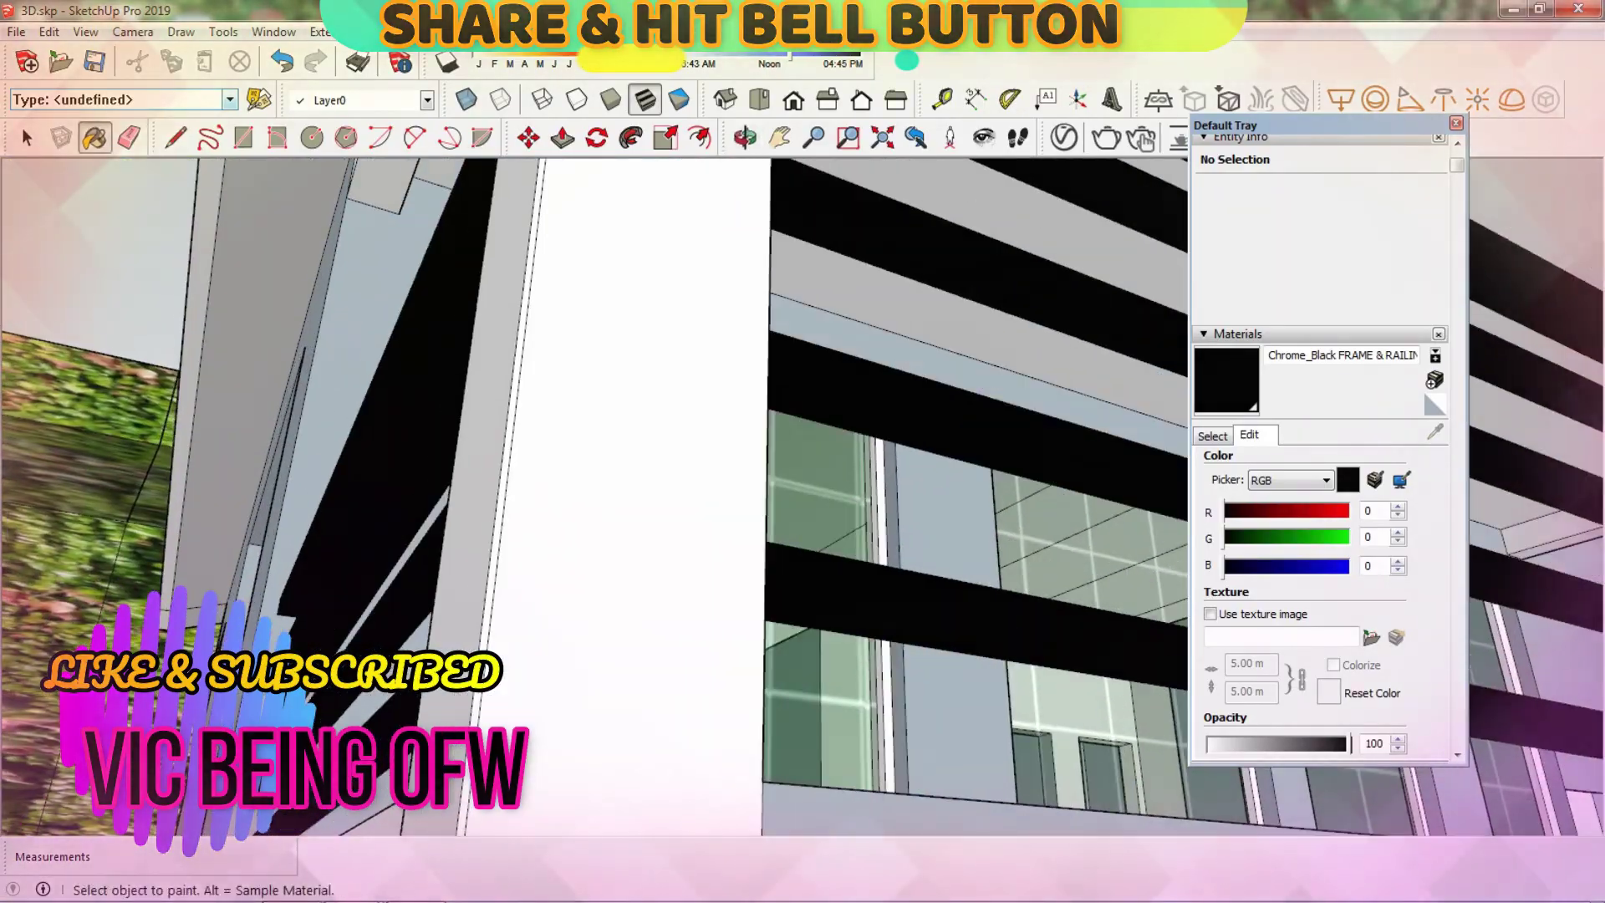
pyautogui.press('b')
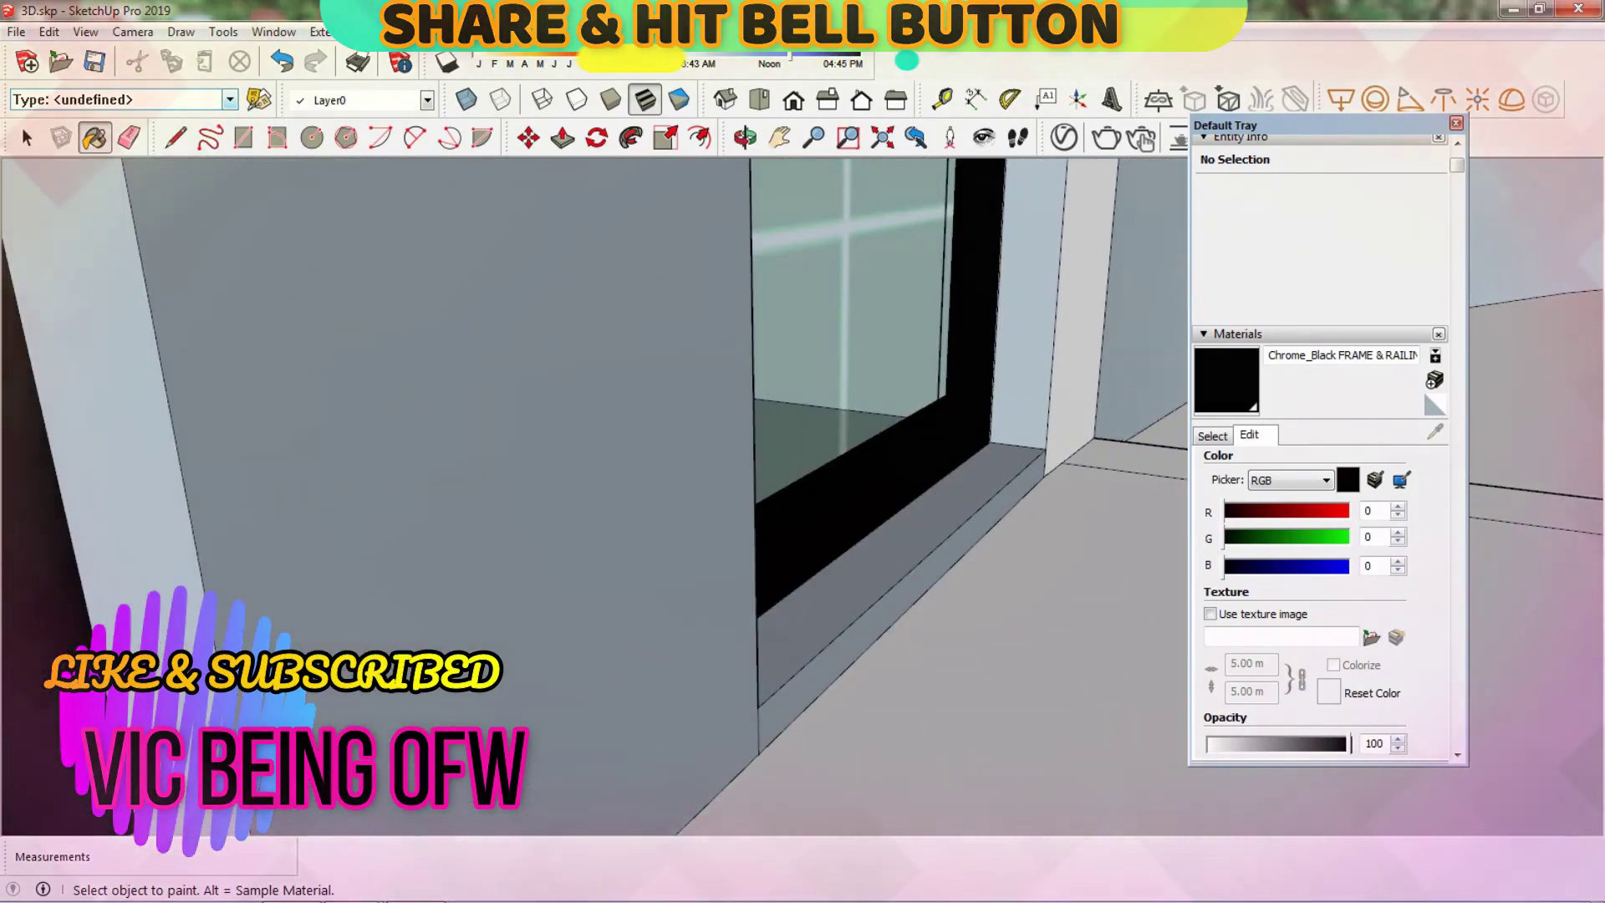
# Step: Paint the window and door frames across the house front black
pyautogui.press('o')
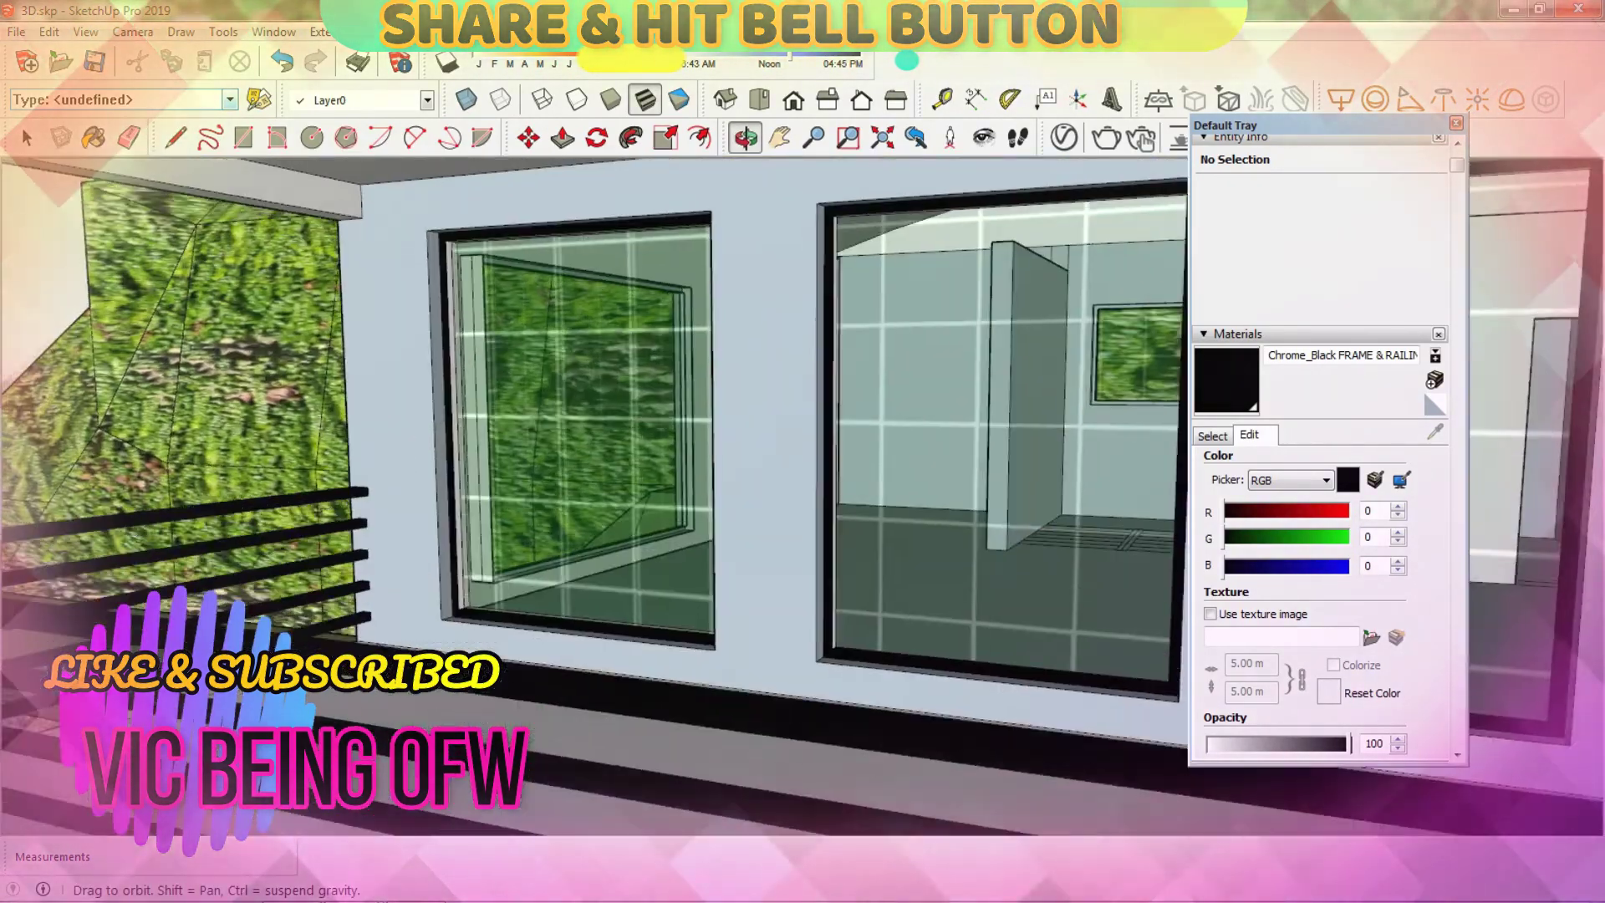
pyautogui.rightClick(400, 242)
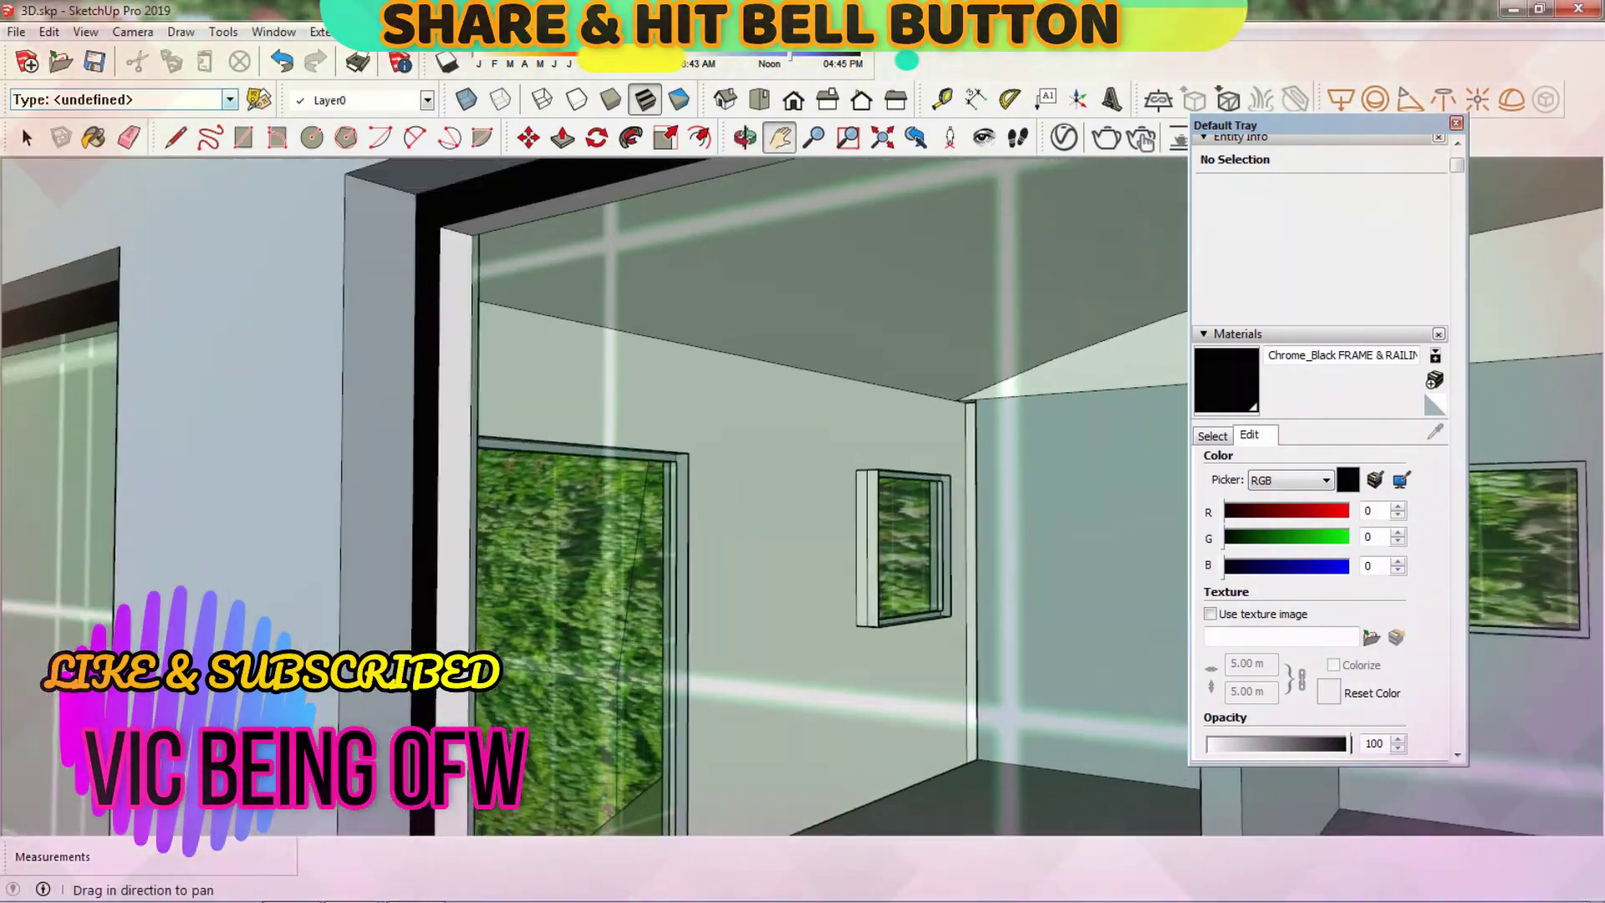
pyautogui.click(530, 244)
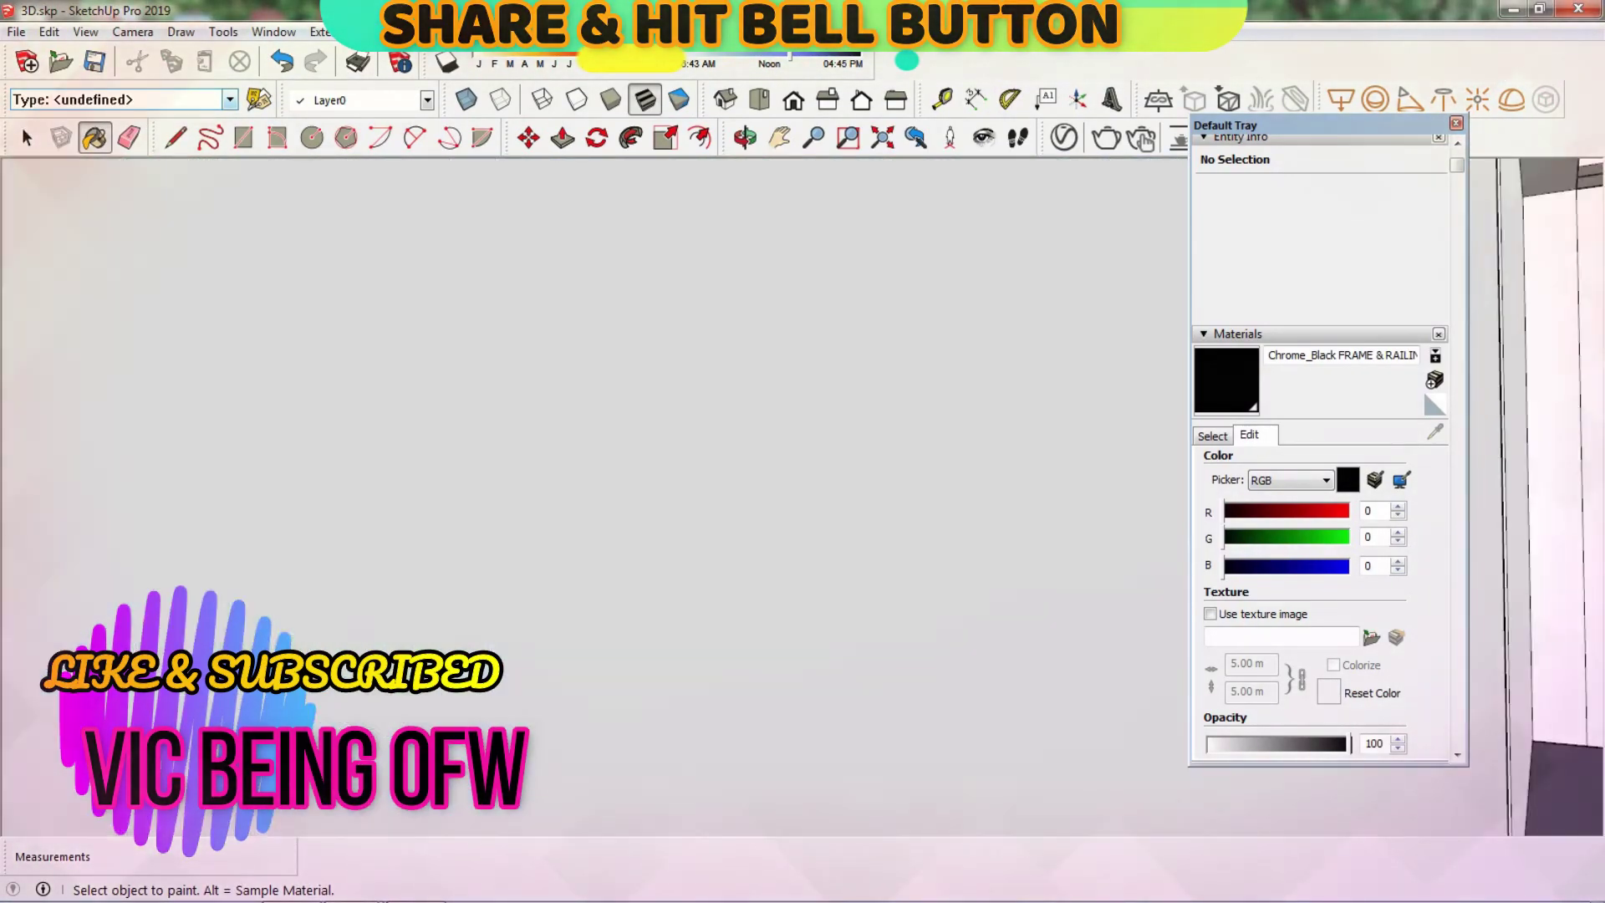
pyautogui.press('b')
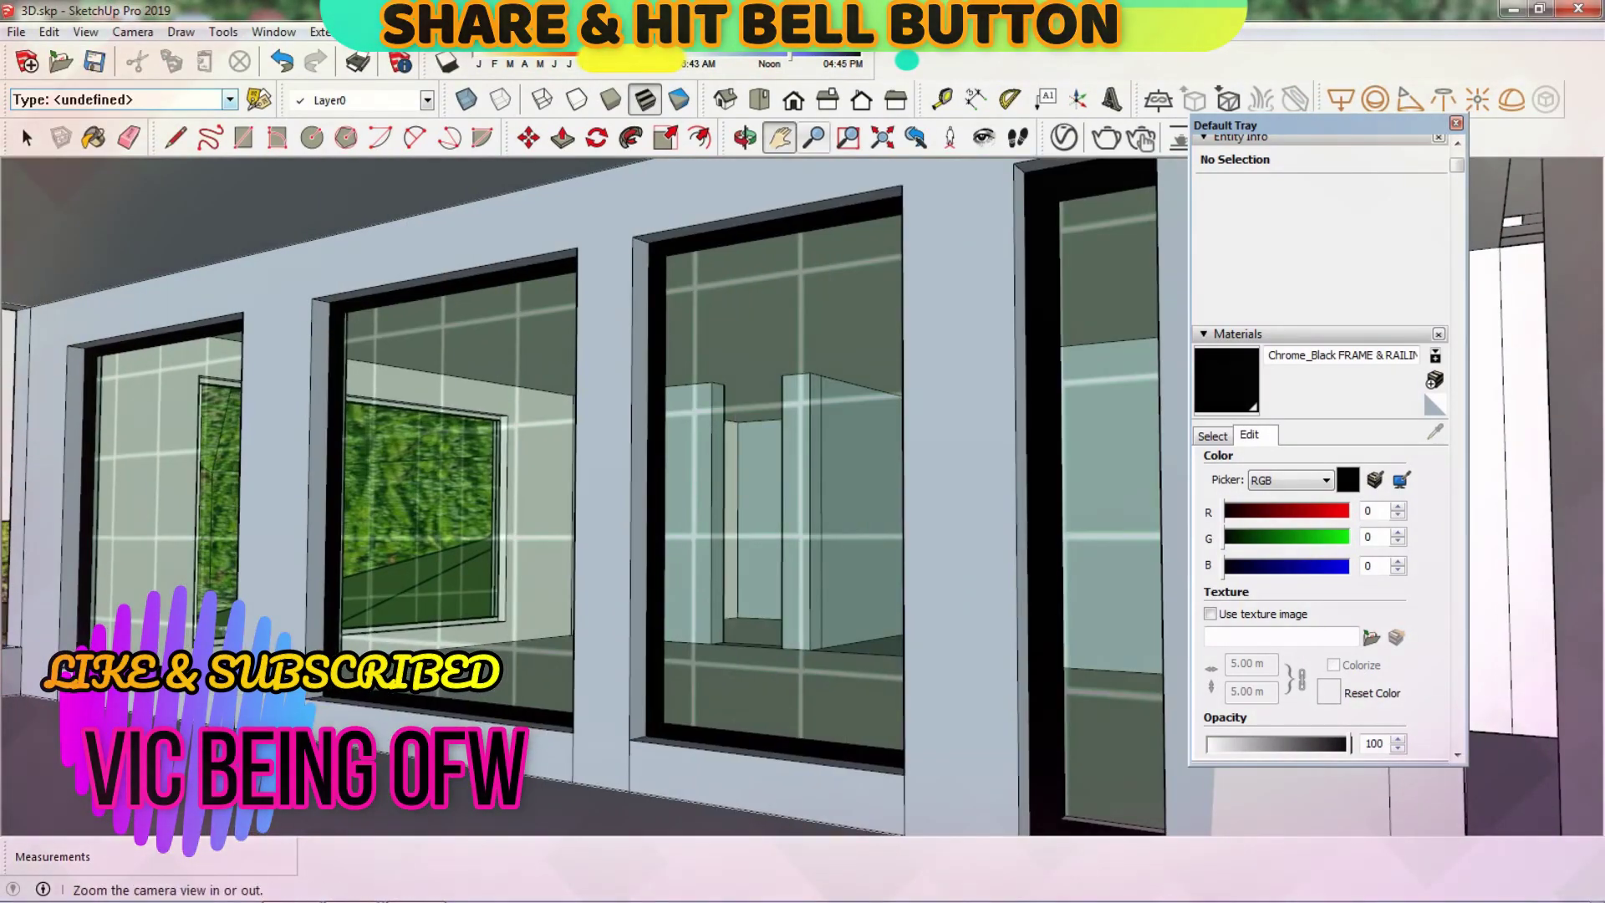
pyautogui.press('b')
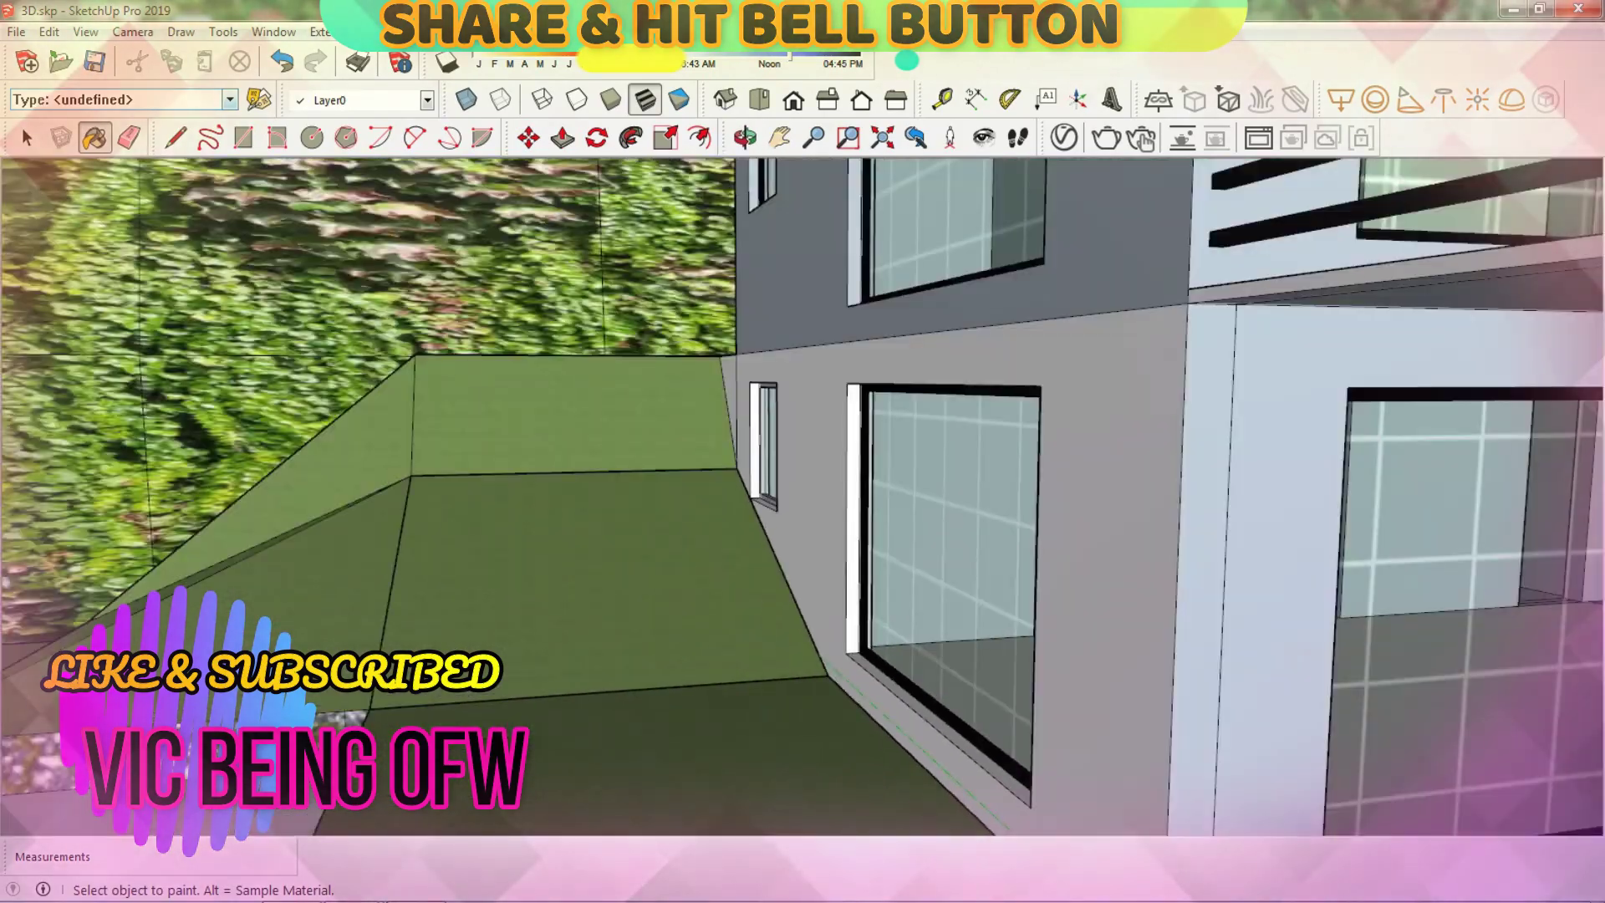
pyautogui.press('o')
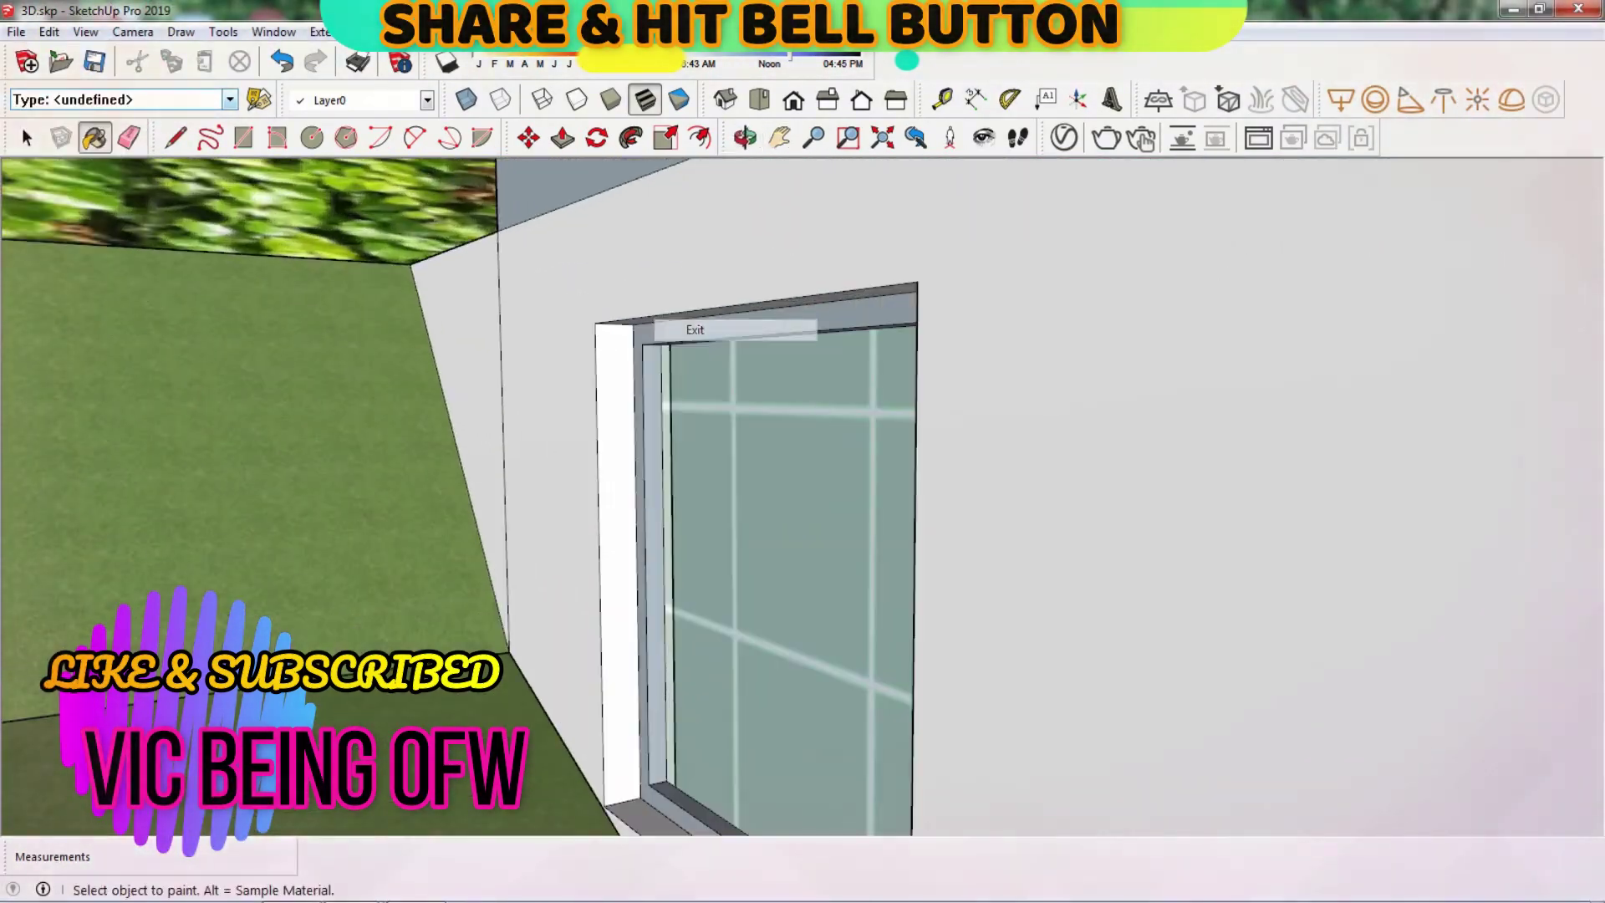